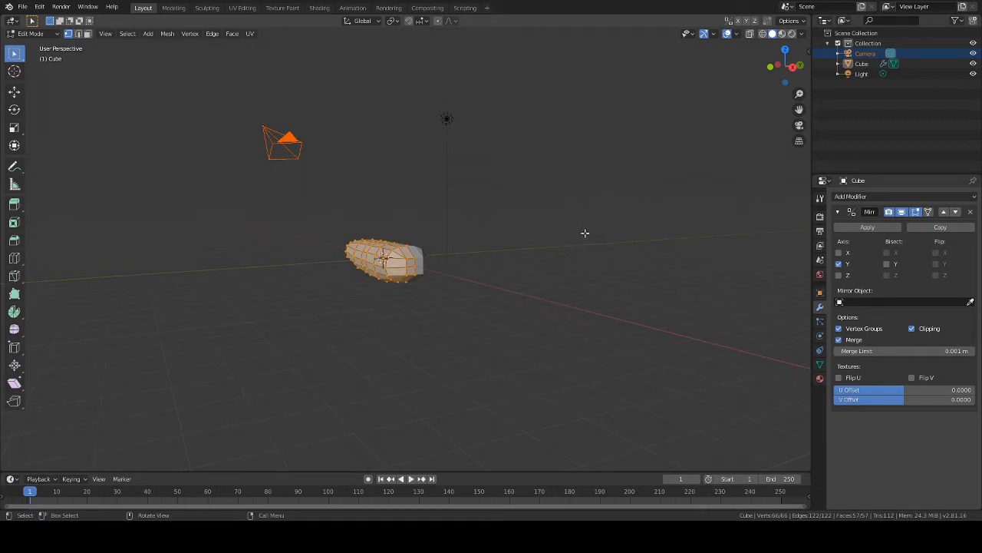
# Step: Deselect all vertices of the mirrored body mesh
pyautogui.moveTo(505, 230); pyautogui.dragTo(468, 245, button='middle')
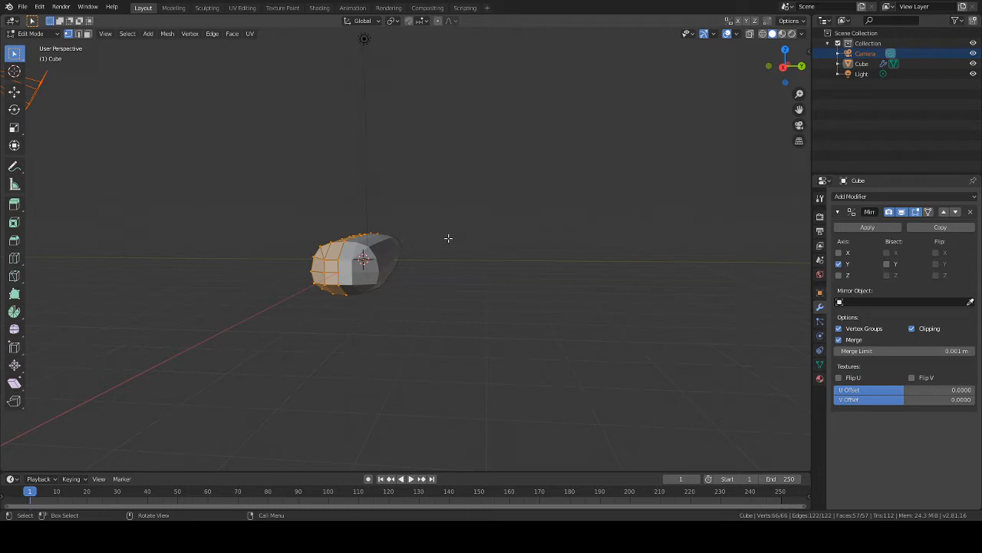
pyautogui.moveTo(449, 238); pyautogui.dragTo(463, 241, button='middle')
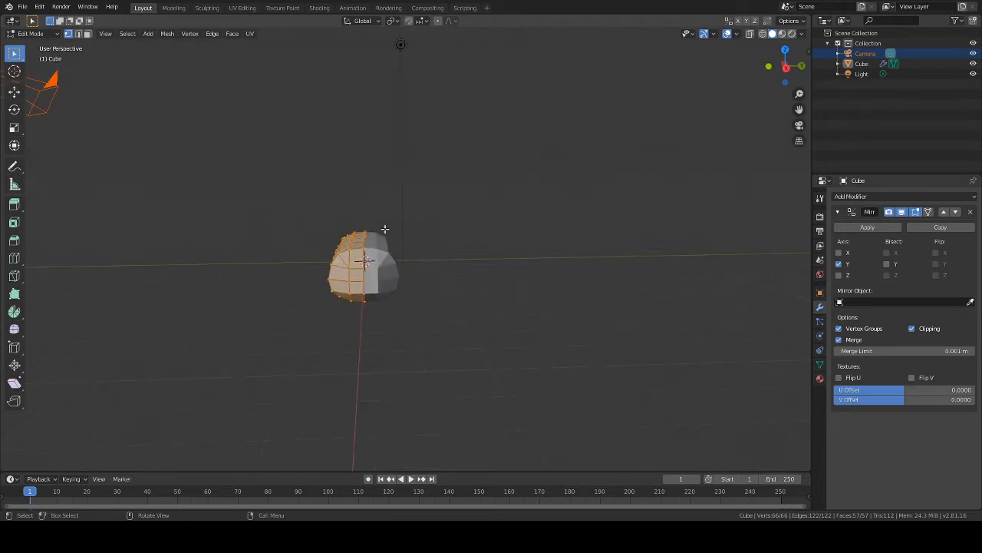
pyautogui.moveTo(456, 241); pyautogui.dragTo(621, 225, button='middle')
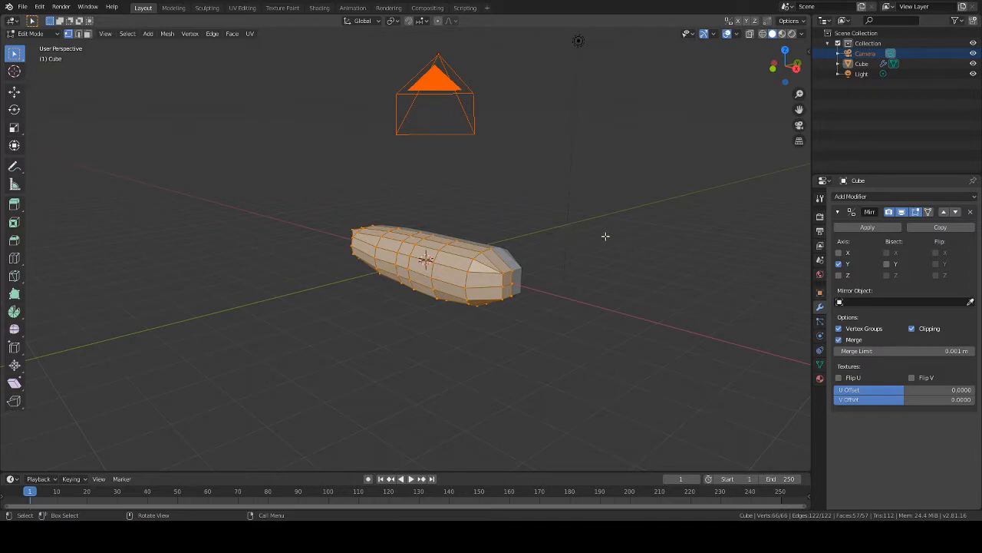
pyautogui.hotkey('alt', 'a')
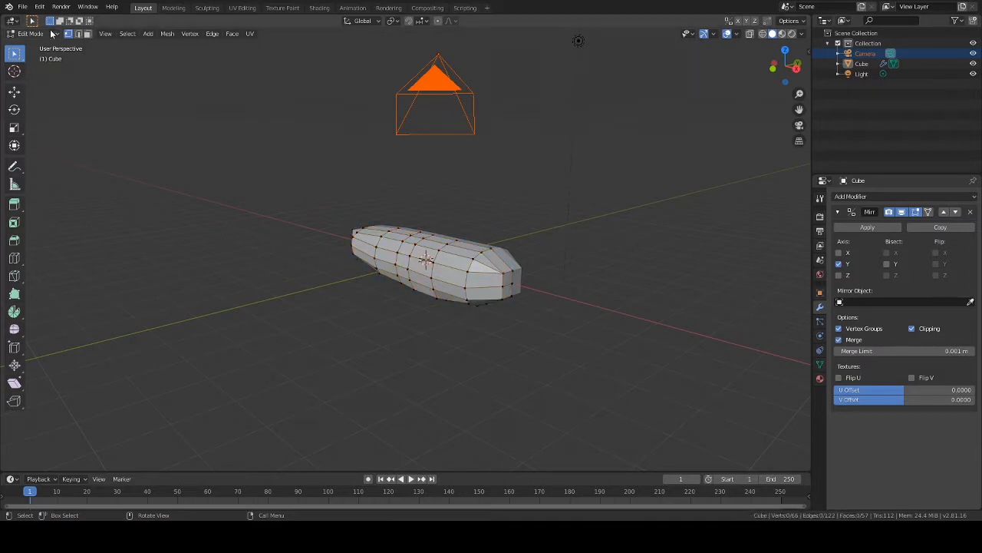
pyautogui.moveTo(439, 141); pyautogui.dragTo(537, 99, button='middle')
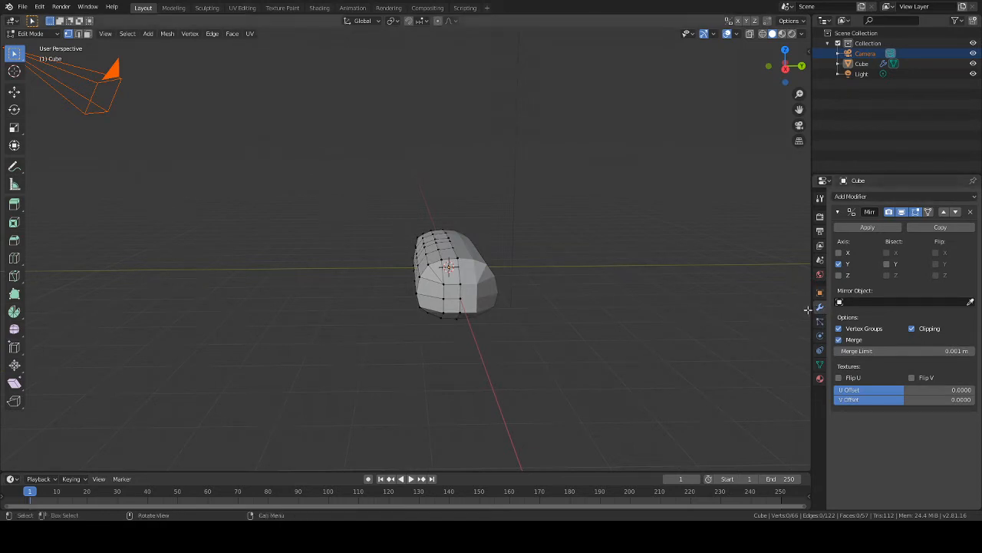
# Step: Add a Subdivision Surface modifier to the mirrored body mesh
pyautogui.click(818, 296)
pyautogui.click(818, 305)
pyautogui.moveTo(542, 201); pyautogui.dragTo(464, 276, button='middle')
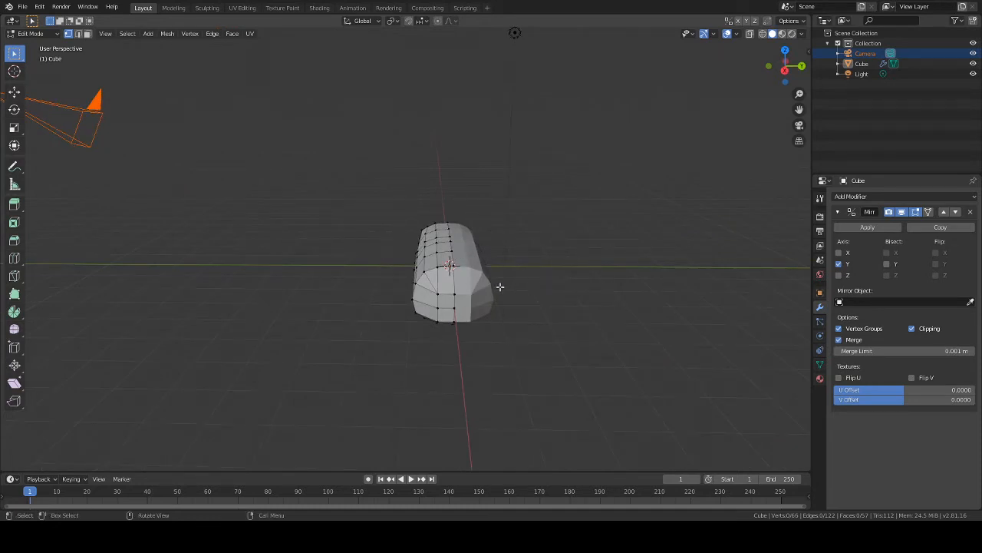
pyautogui.click(839, 264)
pyautogui.click(873, 196)
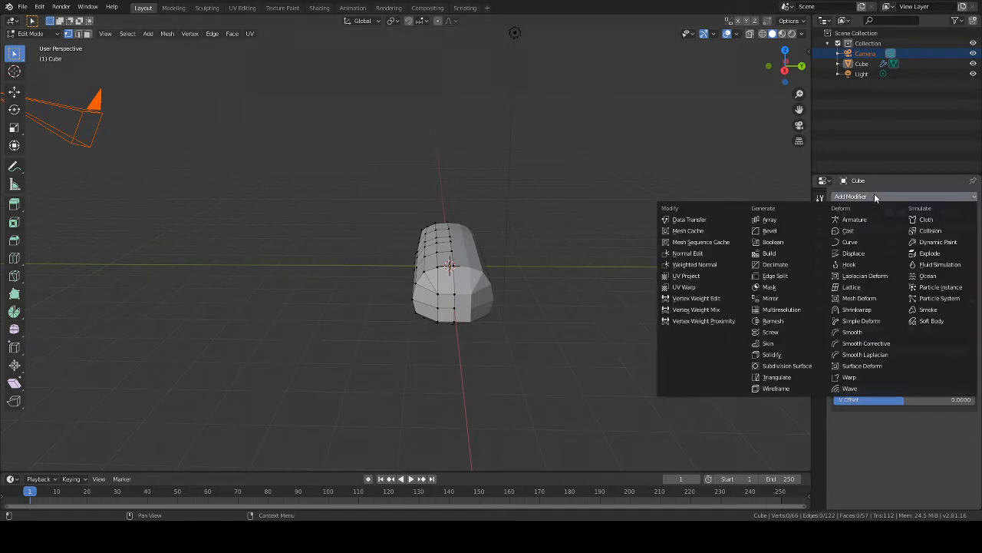
pyautogui.click(801, 366)
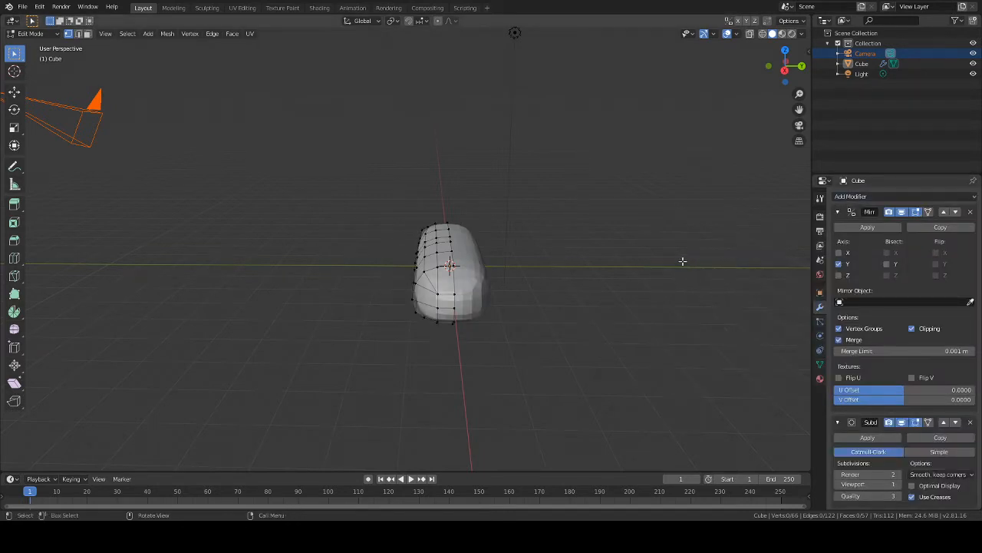
# Step: Examine the smoothed body from the front, the side and above, comparing it with the original mesh cage
pyautogui.scroll(-1, 704, 252)
pyautogui.scroll(-1, 879, 310)
pyautogui.moveTo(630, 267); pyautogui.dragTo(633, 246, button='middle')
pyautogui.scroll(7, 584, 252)
pyautogui.scroll(-4, 662, 240)
pyautogui.scroll(3, 621, 241)
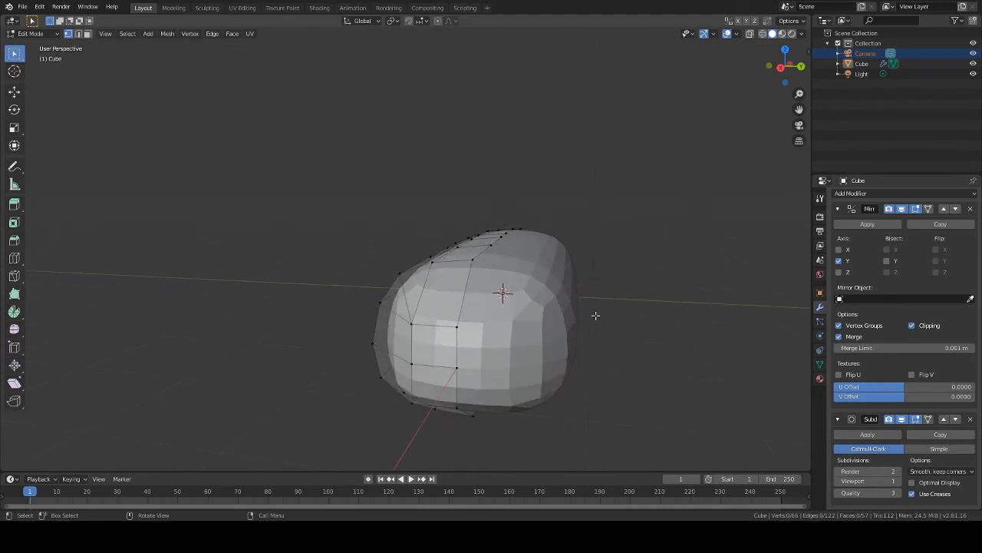
pyautogui.moveTo(595, 315); pyautogui.dragTo(630, 321, button='middle')
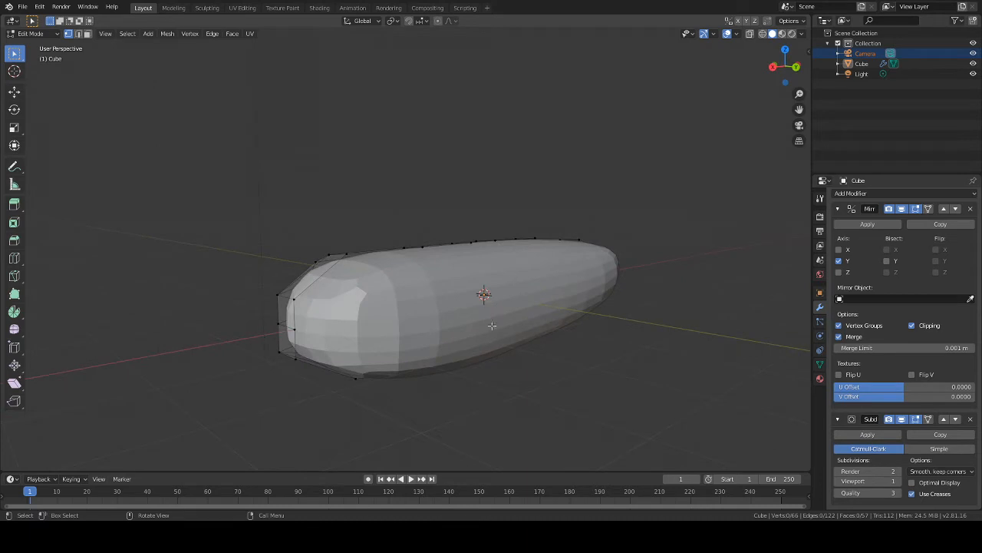
pyautogui.moveTo(492, 326); pyautogui.dragTo(706, 327, button='middle')
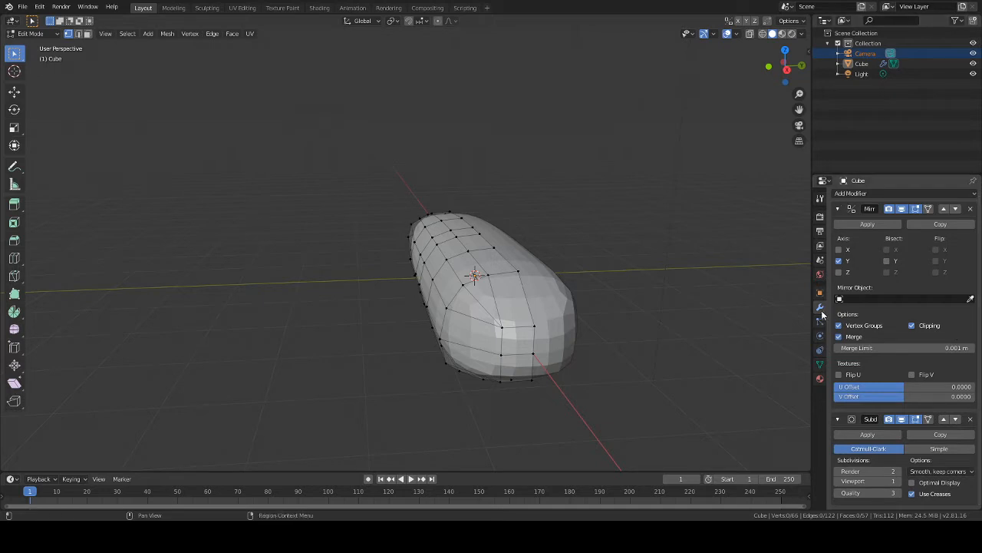
pyautogui.scroll(1, 937, 230)
pyautogui.click(942, 194)
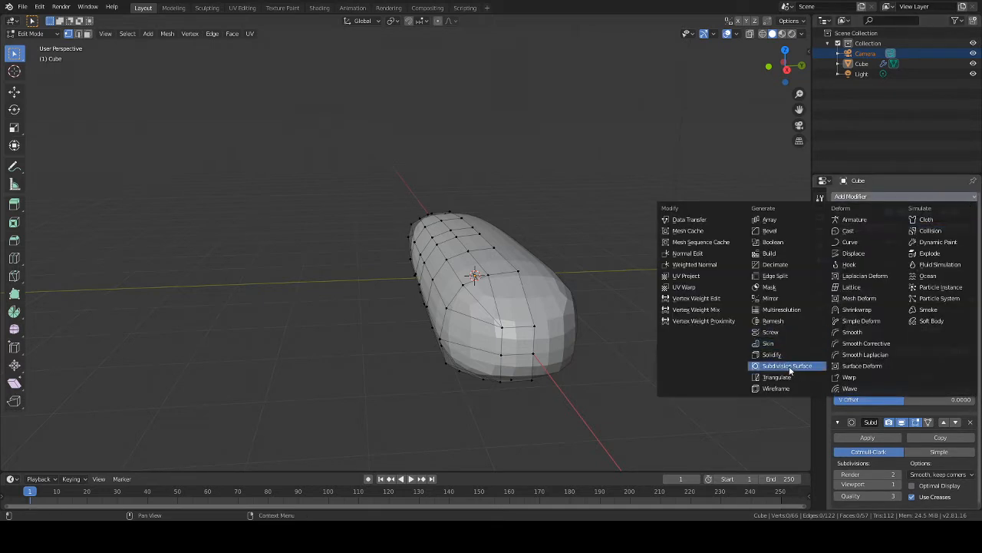
pyautogui.click(893, 192)
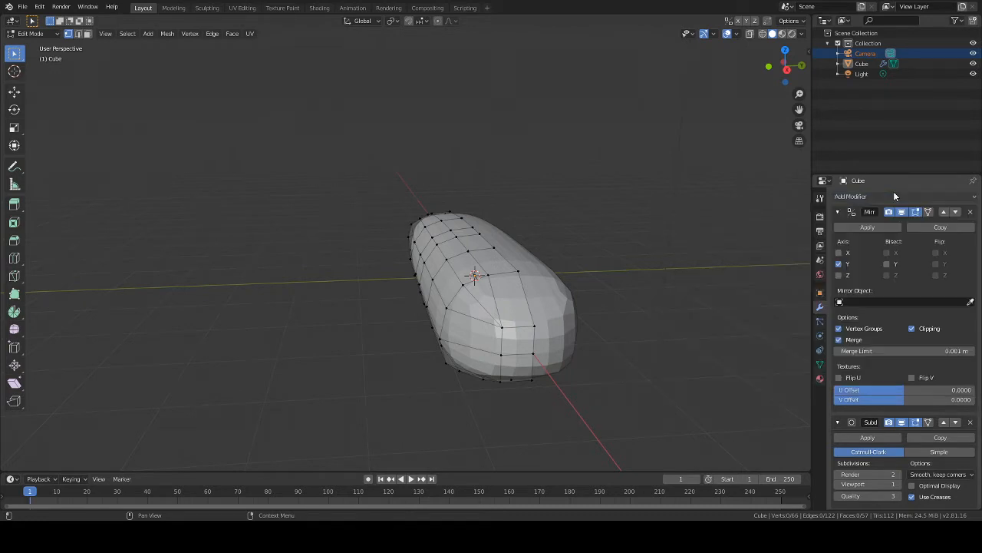
# Step: Select a single vertex at the lower outer side of the body's blunt end and move it along the Y axis
pyautogui.moveTo(496, 234); pyautogui.dragTo(525, 229, button='middle')
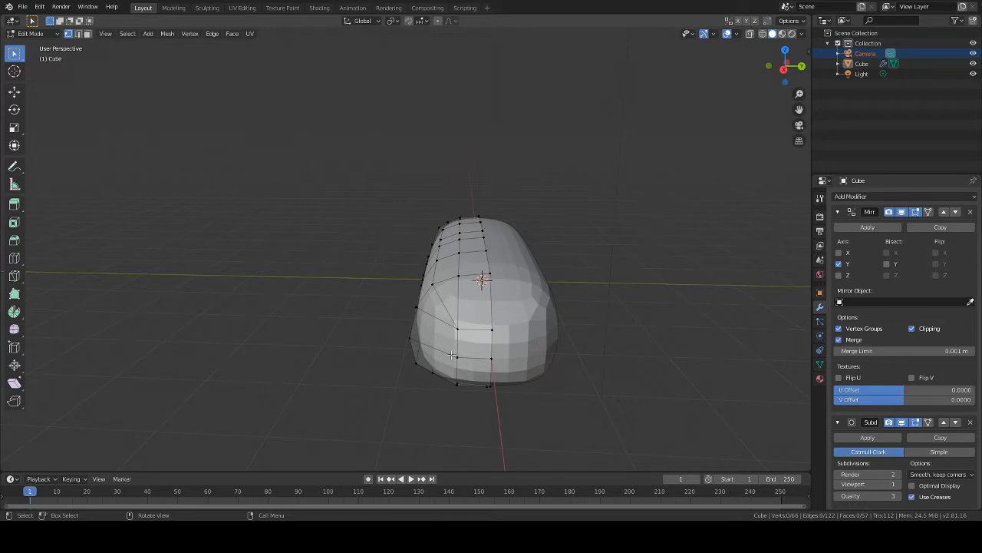
pyautogui.moveTo(475, 324); pyautogui.dragTo(503, 284, button='middle')
pyautogui.scroll(3, 508, 307)
pyautogui.press('a')
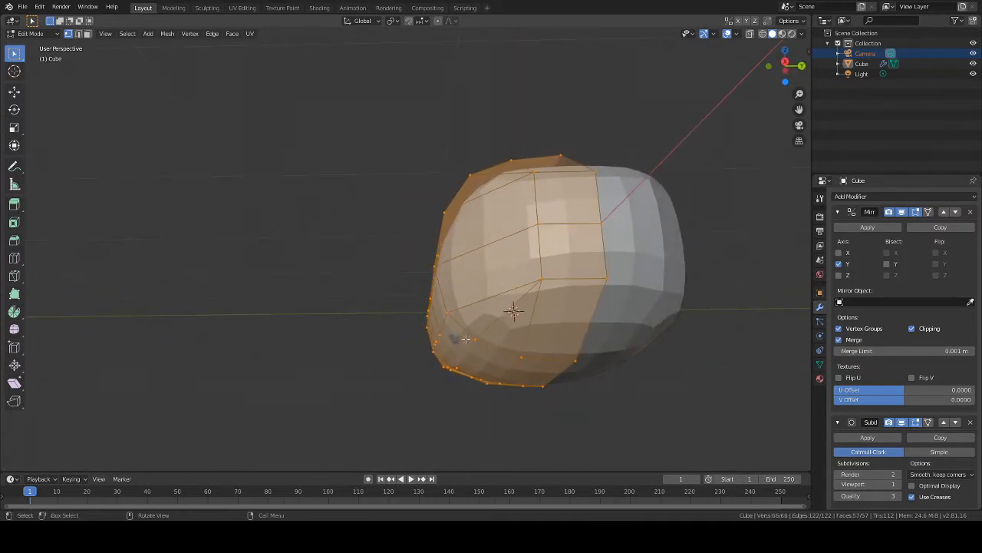
pyautogui.moveTo(466, 339); pyautogui.dragTo(538, 323, button='middle')
pyautogui.click(427, 377)
pyautogui.moveTo(427, 377); pyautogui.dragTo(525, 317, button='middle')
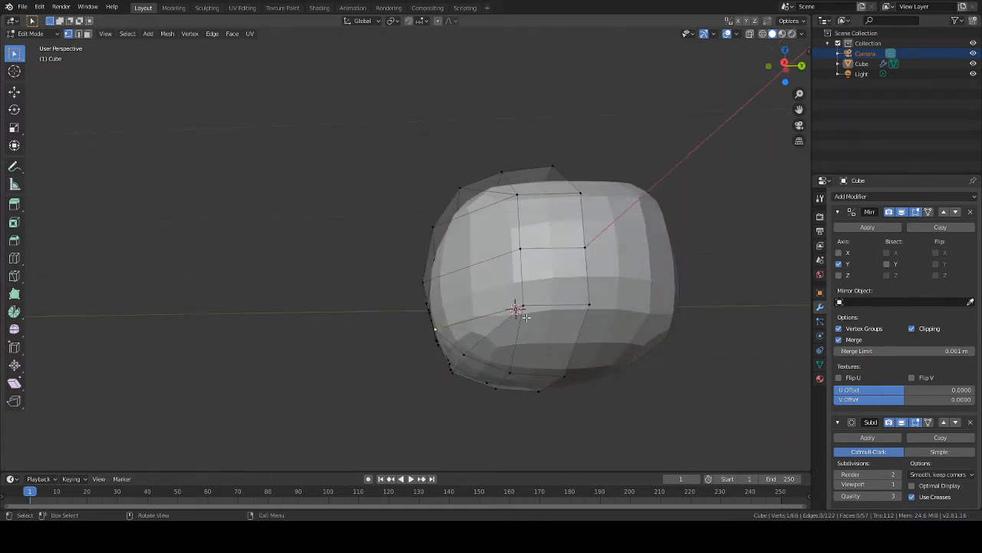
pyautogui.press('g')
pyautogui.press('y')
pyautogui.click(531, 319)
pyautogui.scroll(1, 537, 320)
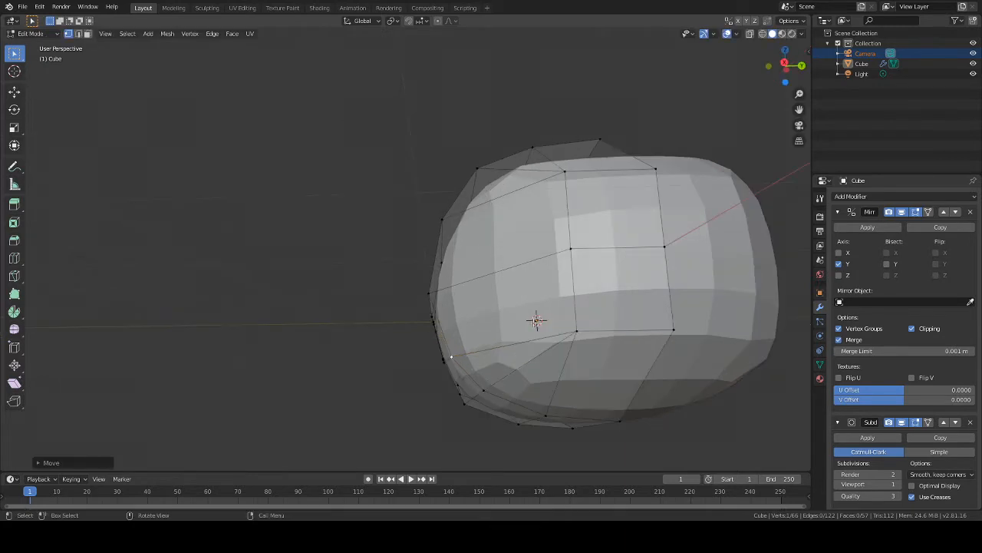
pyautogui.moveTo(601, 363); pyautogui.dragTo(653, 322, button='middle')
pyautogui.scroll(-5, 602, 366)
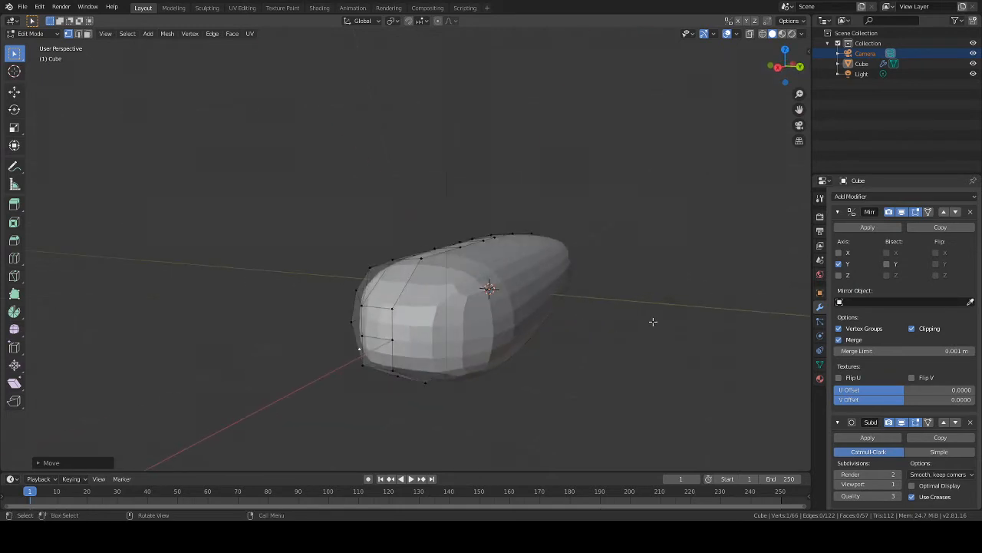
# Step: Try a higher render subdivision level on the Subdivision Surface modifier and return it to 2
pyautogui.click(898, 477)
pyautogui.click(898, 477)
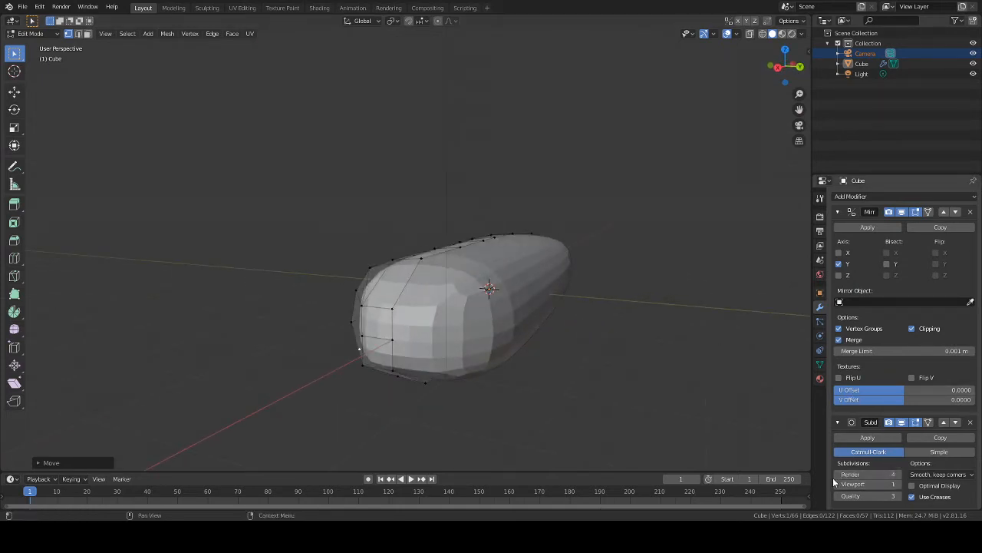
pyautogui.click(838, 474)
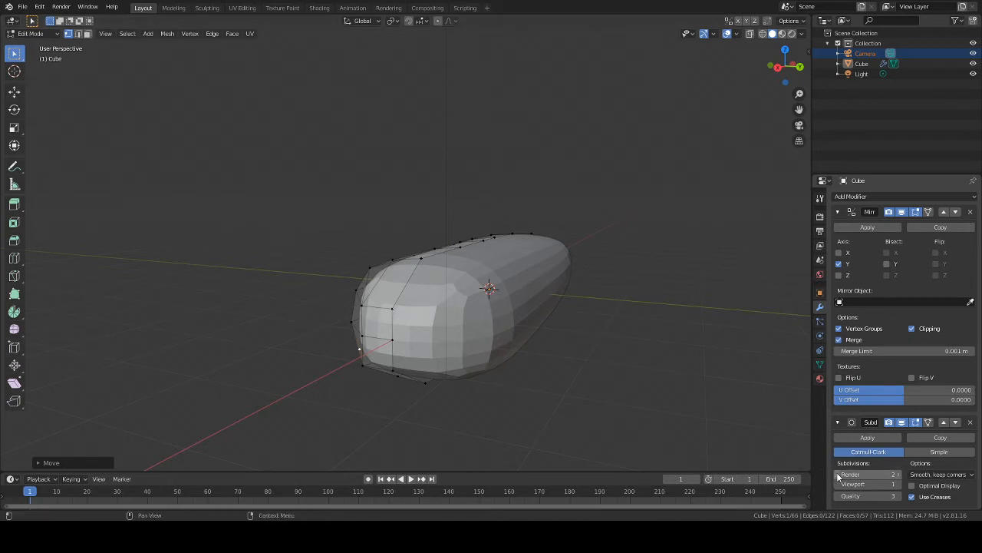
# Step: Set the Subdivision Surface modifier's viewport level to 3 and inspect the smoother body
pyautogui.moveTo(629, 371); pyautogui.dragTo(568, 334, button='middle')
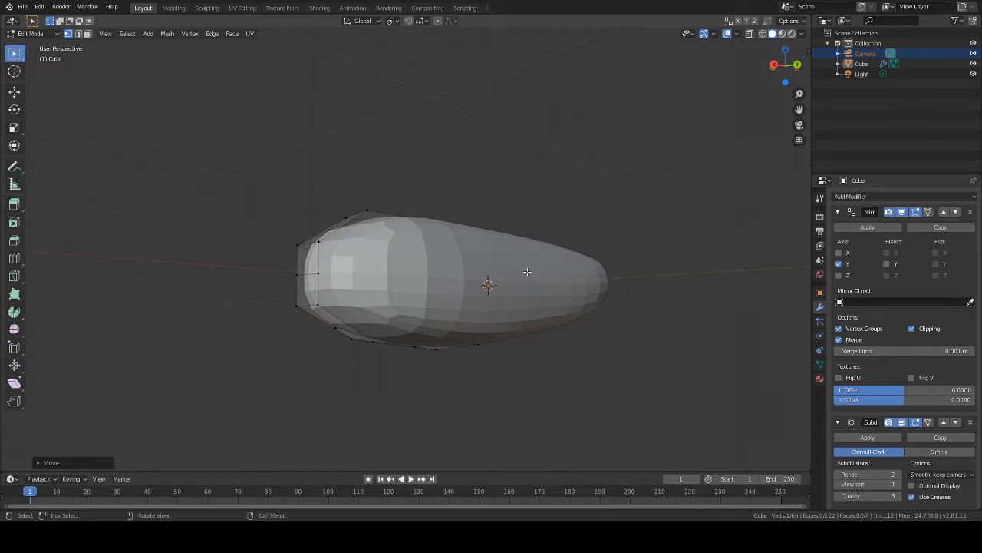
pyautogui.moveTo(627, 292); pyautogui.dragTo(620, 260, button='middle')
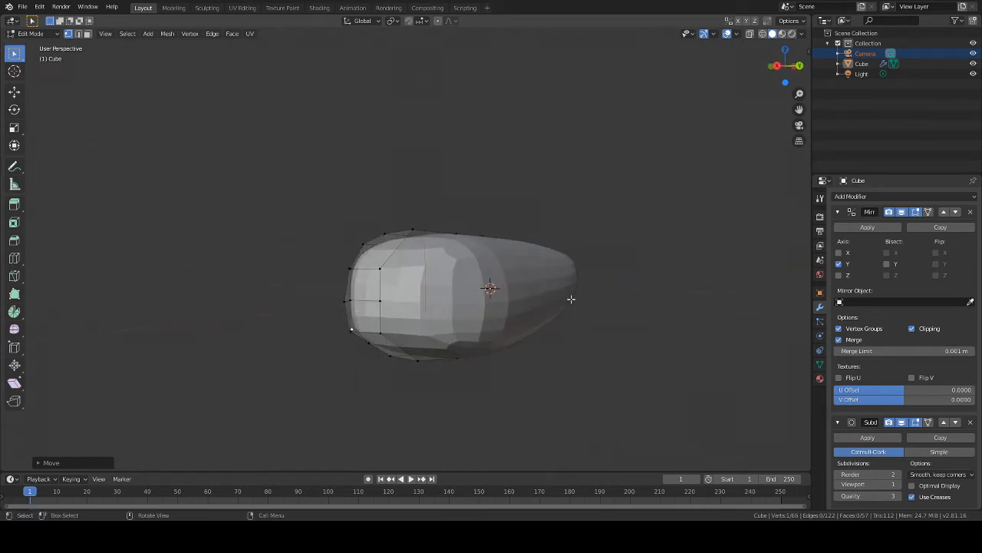
pyautogui.scroll(-1, 896, 455)
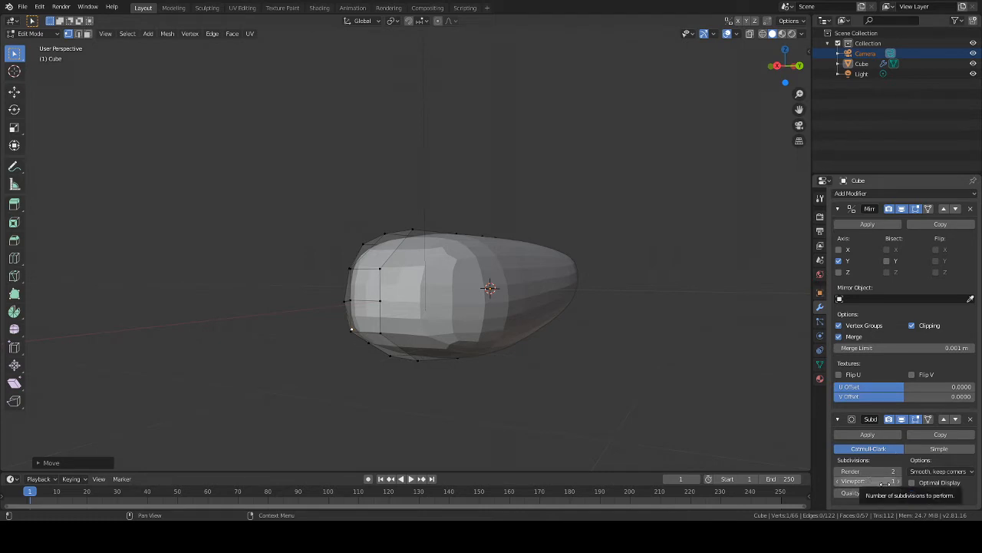
pyautogui.click(898, 481)
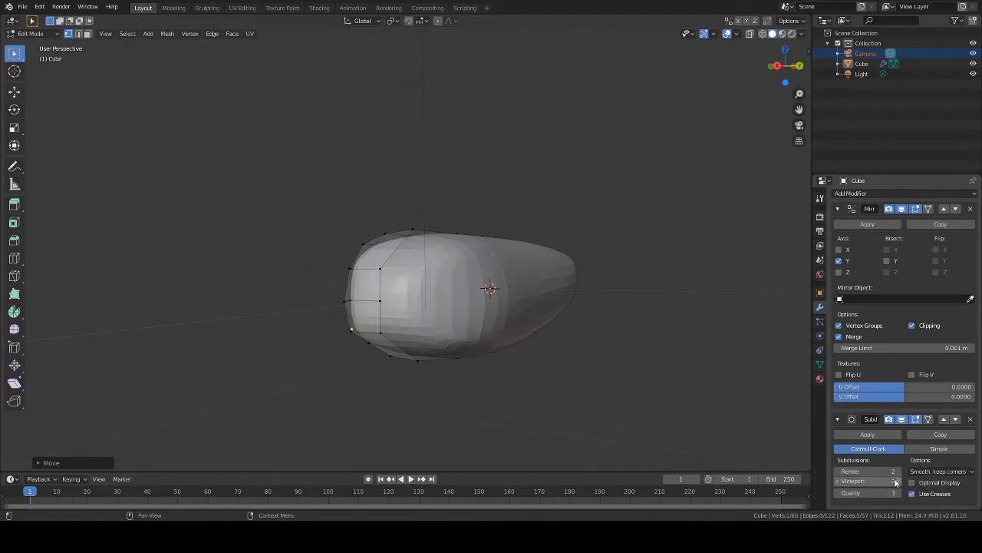
pyautogui.moveTo(644, 336)
pyautogui.mouseDown(button='middle')
pyautogui.moveTo(533, 330)
pyautogui.moveTo(641, 323)
pyautogui.mouseUp(button='middle')
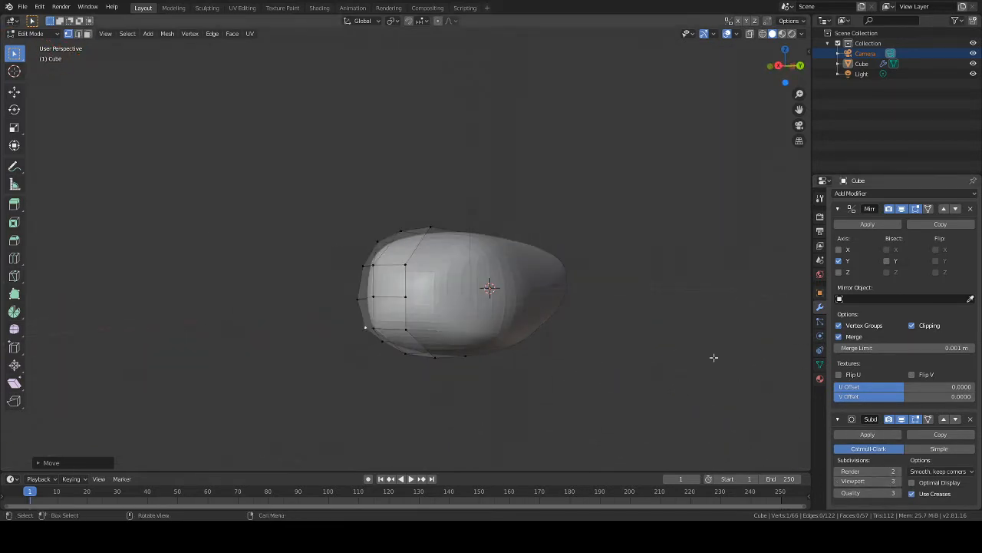
pyautogui.moveTo(715, 357); pyautogui.dragTo(620, 329, button='middle')
pyautogui.scroll(4, 683, 351)
pyautogui.scroll(-5, 682, 338)
pyautogui.scroll(2, 621, 315)
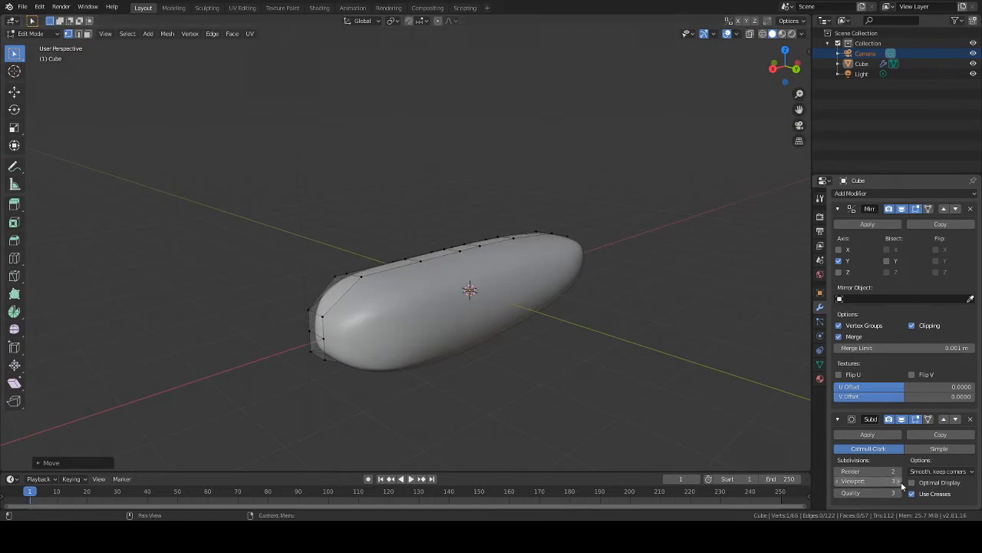
# Step: Raise the Subdivision Surface modifier's viewport level to 5 and inspect the body's surface
pyautogui.scroll(3, 717, 361)
pyautogui.moveTo(719, 356); pyautogui.dragTo(700, 321, button='middle')
pyautogui.scroll(2, 699, 334)
pyautogui.scroll(-1, 699, 321)
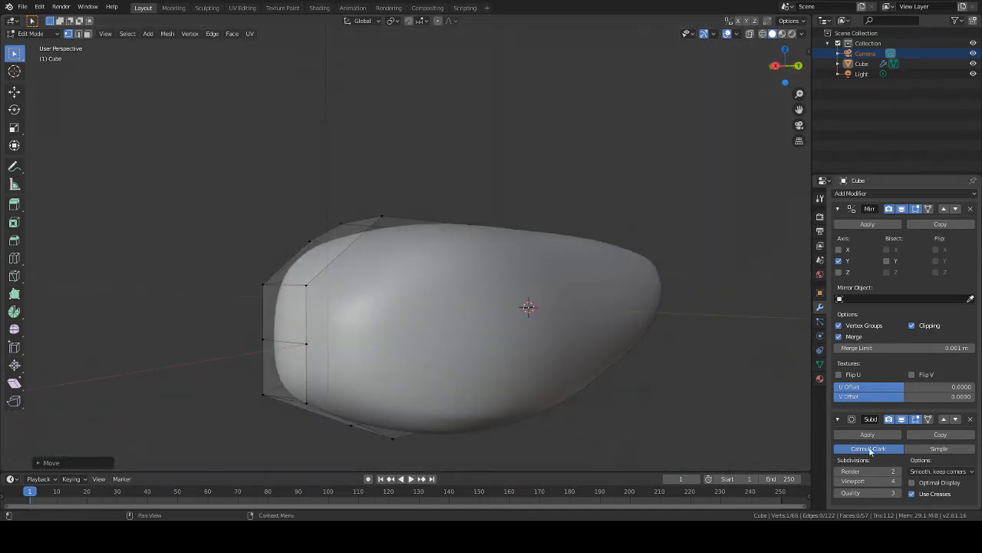
pyautogui.click(898, 481)
pyautogui.moveTo(767, 373)
pyautogui.mouseDown(button='middle')
pyautogui.moveTo(726, 345)
pyautogui.moveTo(673, 377)
pyautogui.moveTo(773, 370)
pyautogui.moveTo(743, 340)
pyautogui.moveTo(652, 311)
pyautogui.moveTo(625, 323)
pyautogui.moveTo(616, 366)
pyautogui.moveTo(640, 388)
pyautogui.moveTo(605, 371)
pyautogui.moveTo(689, 355)
pyautogui.moveTo(766, 372)
pyautogui.mouseUp(button='middle')
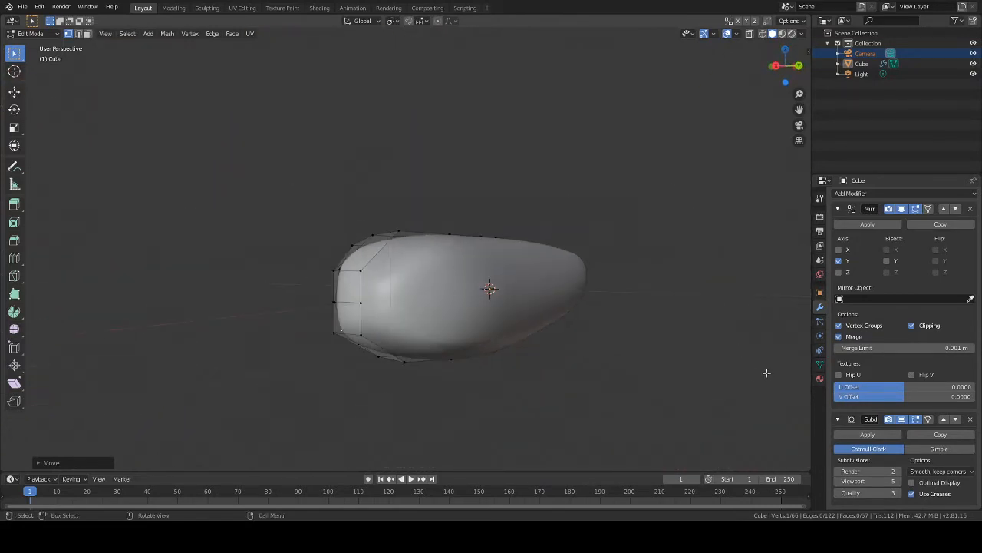
# Step: Return the Subdivision Surface modifier's viewport level to 1
pyautogui.click(839, 481)
pyautogui.click(839, 481)
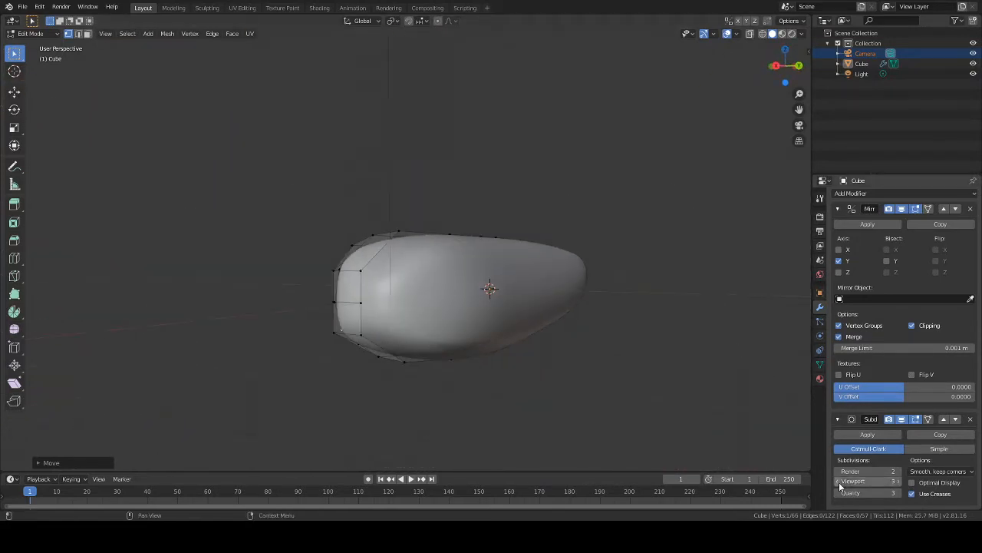
pyautogui.click(839, 481)
pyautogui.moveTo(594, 318); pyautogui.dragTo(643, 318, button='middle')
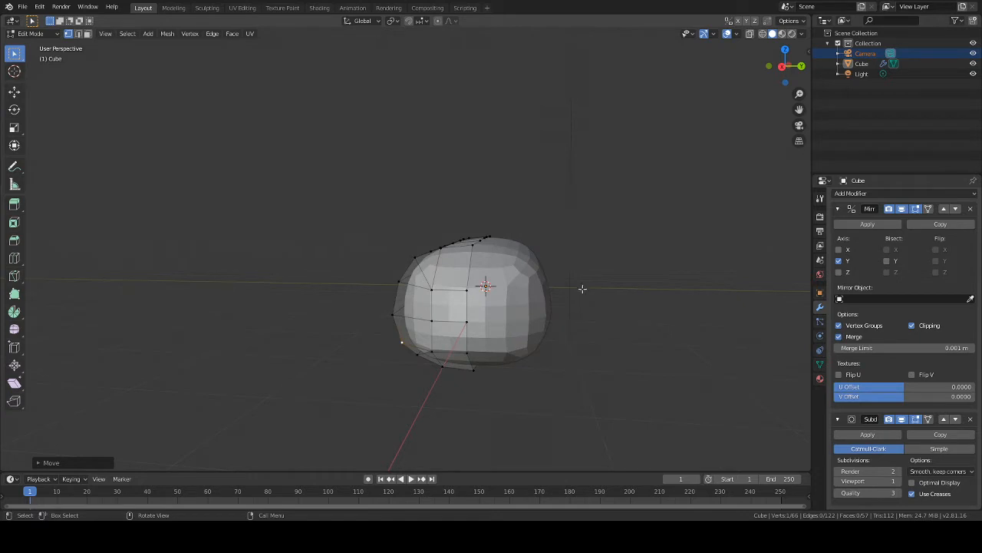
# Step: Open the recently used file Lobster.blend
pyautogui.click(23, 7)
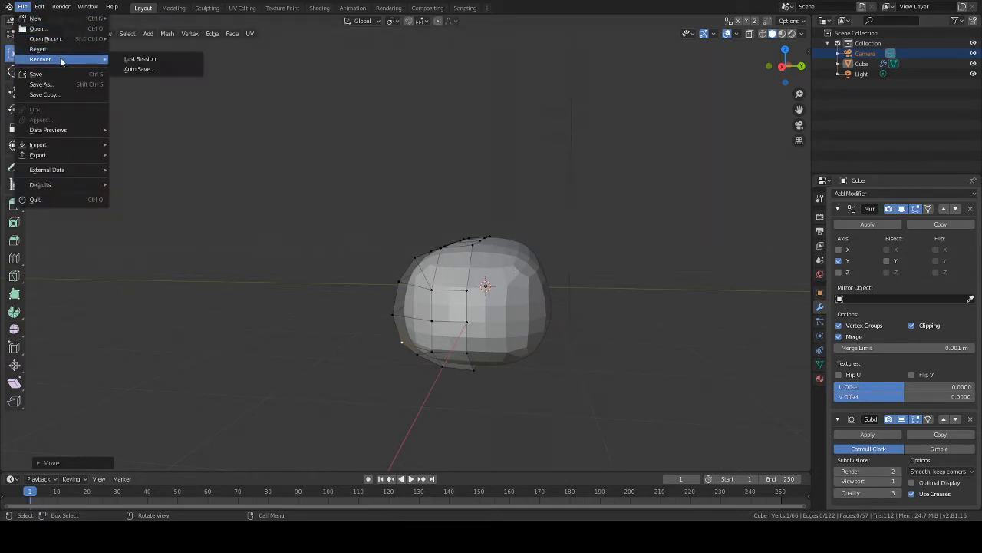
pyautogui.moveTo(63, 40)
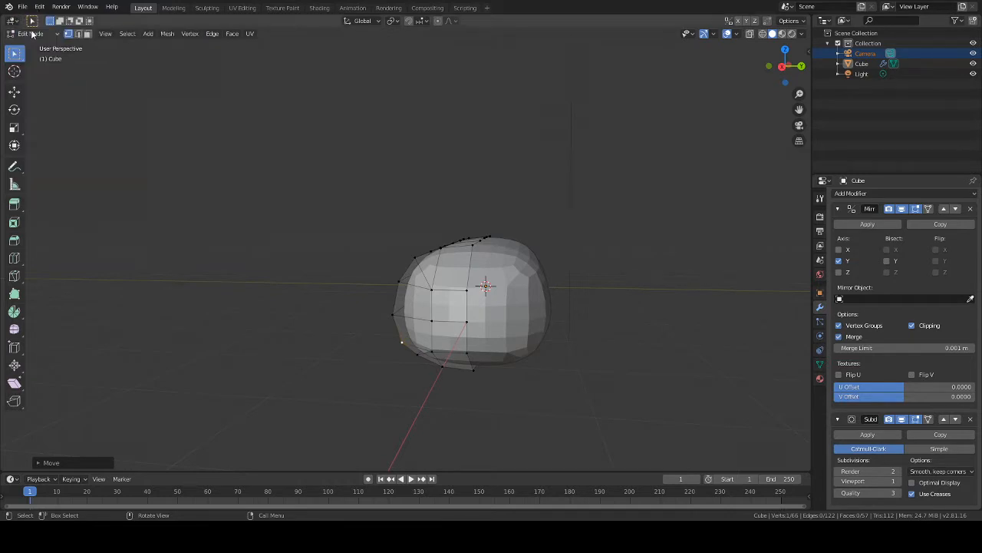
pyautogui.click(22, 7)
pyautogui.moveTo(51, 42)
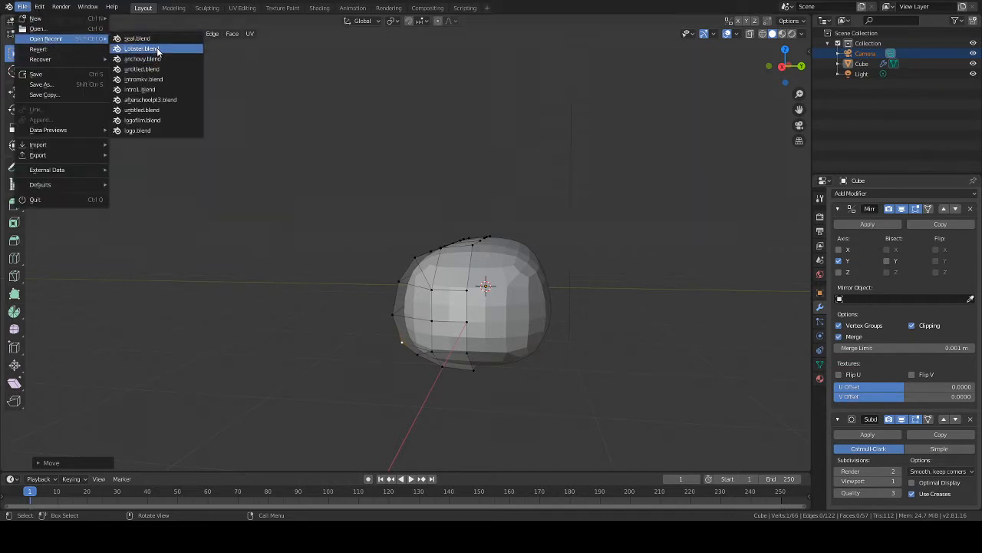
pyautogui.click(158, 49)
# Step: Select the whole lobster mesh and add a Subdivision Surface modifier to it
pyautogui.press('a')
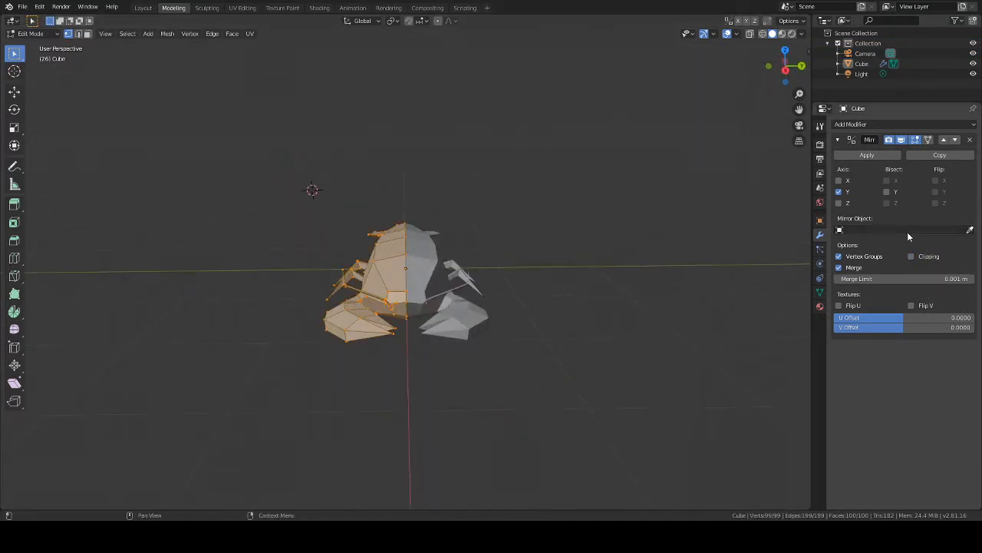
pyautogui.click(938, 124)
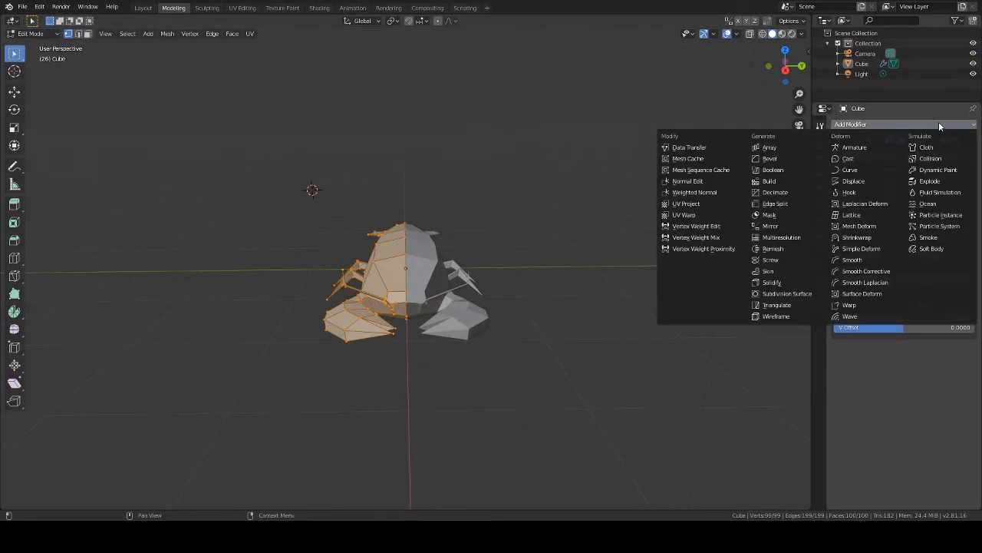
pyautogui.click(768, 294)
pyautogui.moveTo(705, 282); pyautogui.dragTo(317, 265, button='middle')
pyautogui.moveTo(559, 236); pyautogui.dragTo(559, 258, button='middle')
pyautogui.scroll(1, 559, 258)
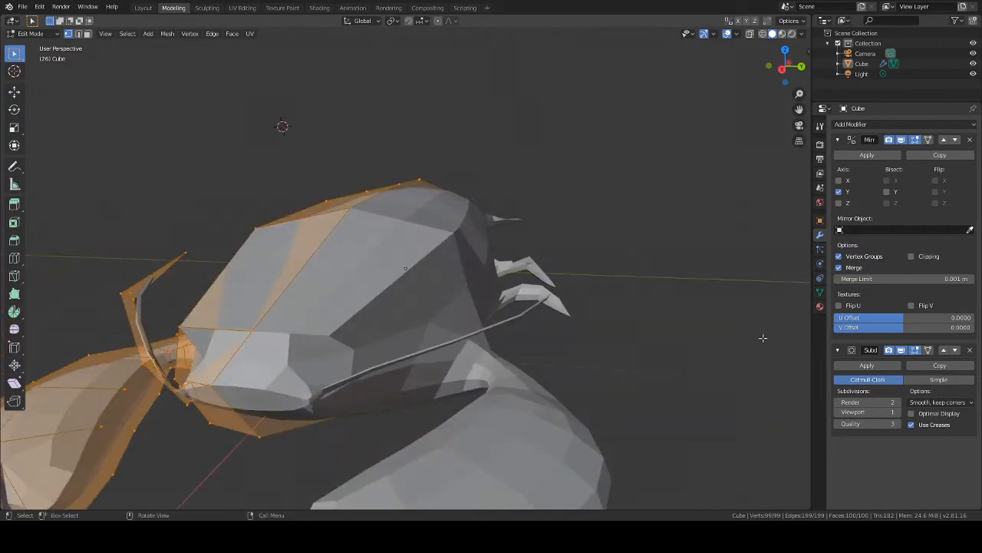
# Step: Set the lobster's Subdivision Surface viewport level to 3
pyautogui.moveTo(890, 414); pyautogui.dragTo(914, 414)
pyautogui.scroll(-4, 745, 329)
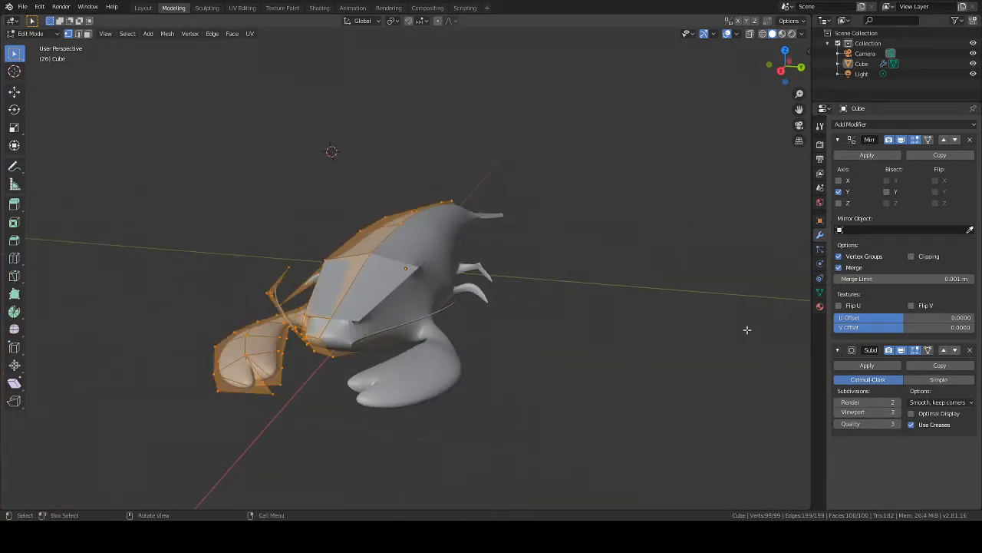
pyautogui.scroll(-2, 717, 338)
# Step: Raise the lobster's Subdivision Surface viewport level to 4 and inspect its surface from the front and side
pyautogui.click(897, 412)
pyautogui.moveTo(680, 285)
pyautogui.mouseDown(button='middle')
pyautogui.moveTo(598, 296)
pyautogui.moveTo(676, 298)
pyautogui.mouseUp(button='middle')
pyautogui.scroll(3, 618, 300)
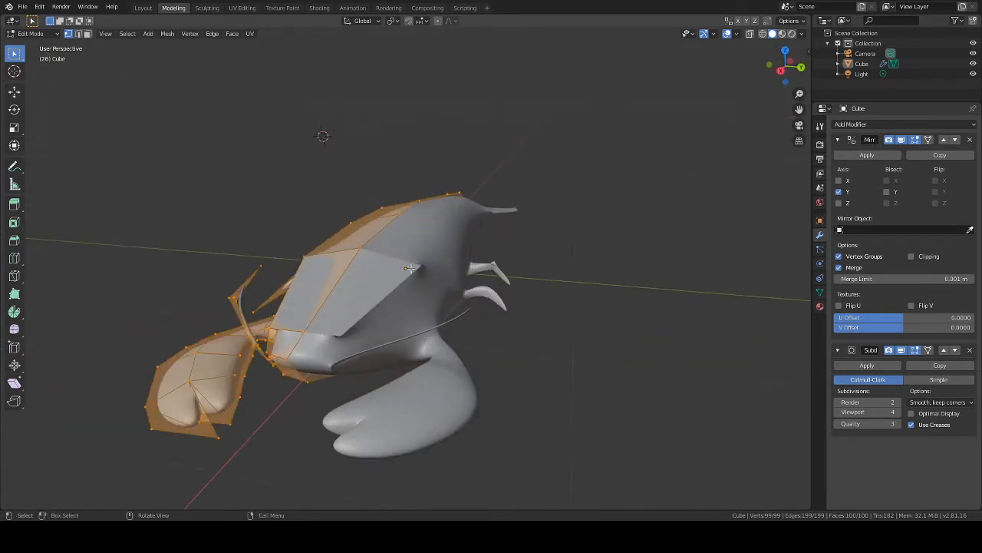
pyautogui.moveTo(411, 267); pyautogui.dragTo(616, 288, button='middle')
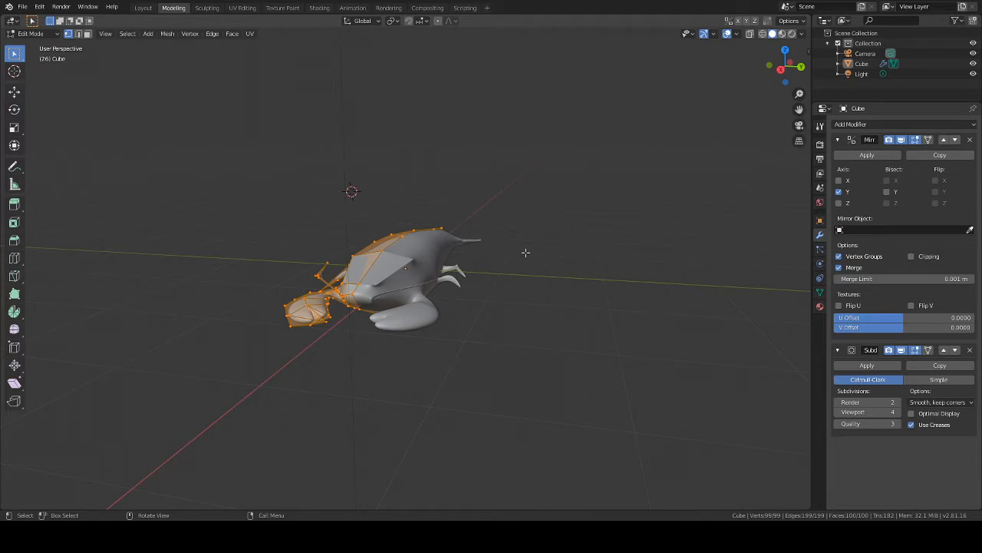
pyautogui.scroll(2, 478, 223)
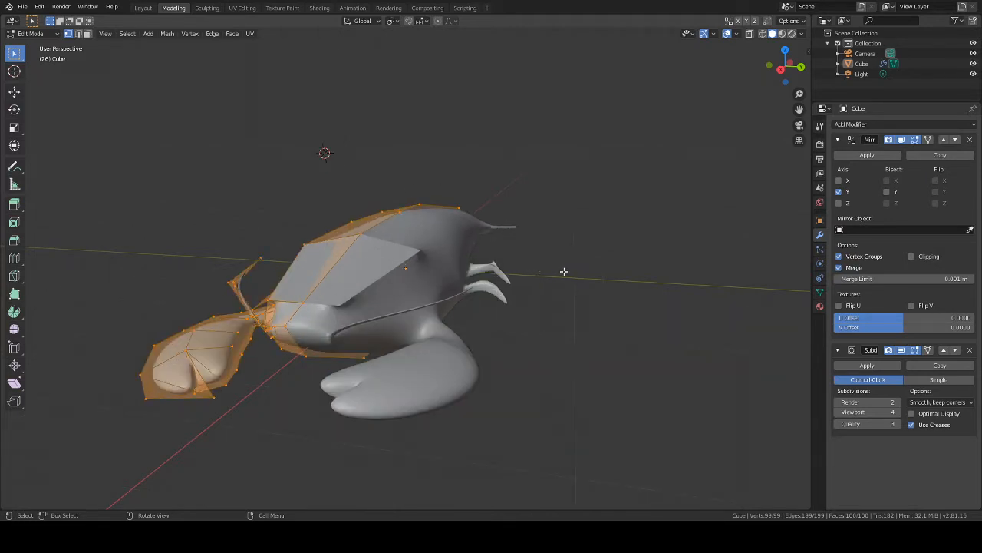
pyautogui.moveTo(564, 272); pyautogui.dragTo(453, 266, button='middle')
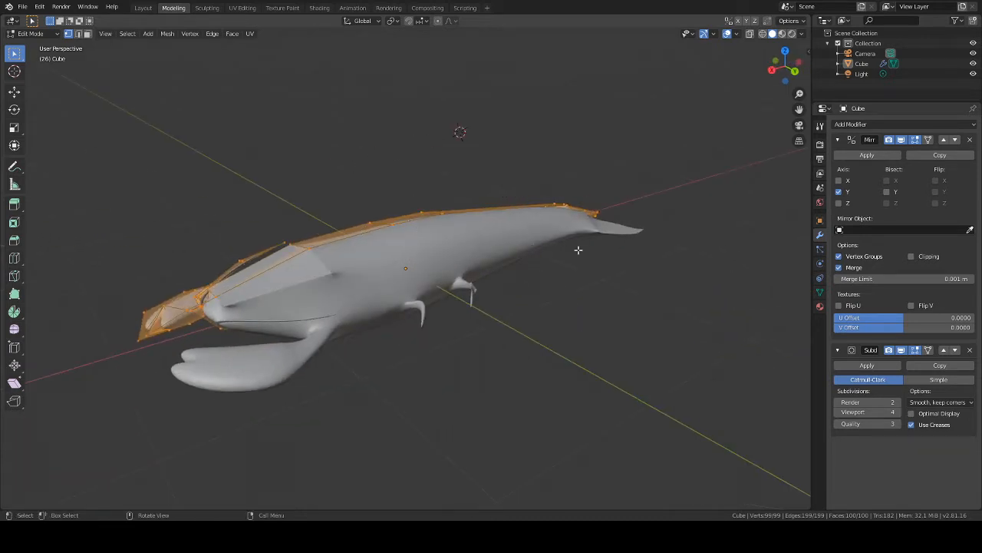
pyautogui.moveTo(513, 269); pyautogui.dragTo(554, 303, button='middle')
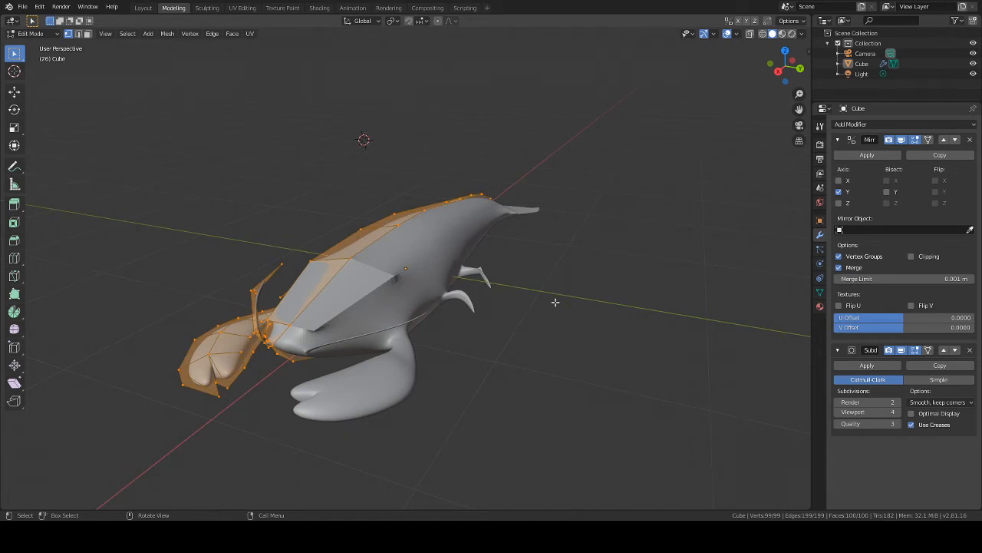
pyautogui.moveTo(555, 302); pyautogui.dragTo(512, 295, button='middle')
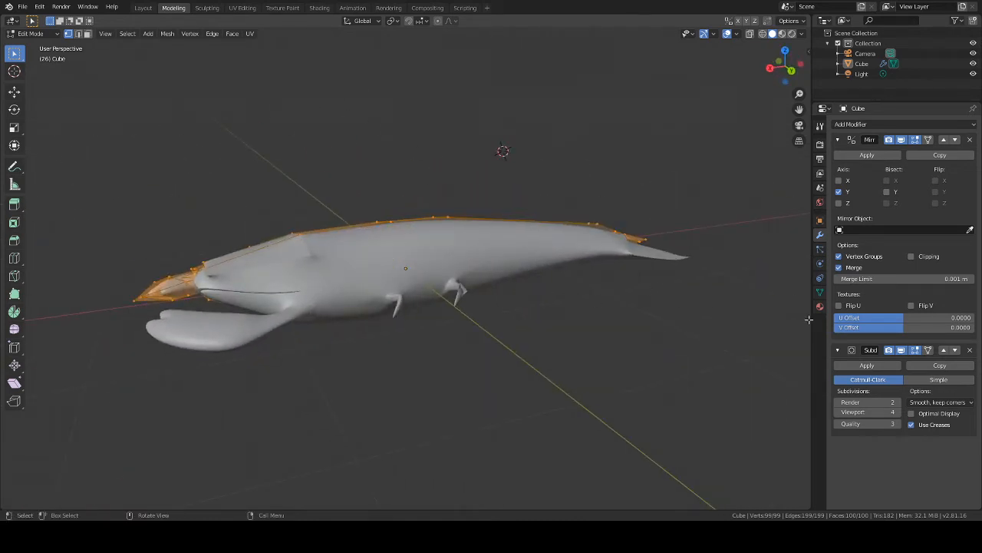
# Step: Lower the lobster's Subdivision Surface viewport level to 1 and inspect the coarser surface
pyautogui.click(837, 412)
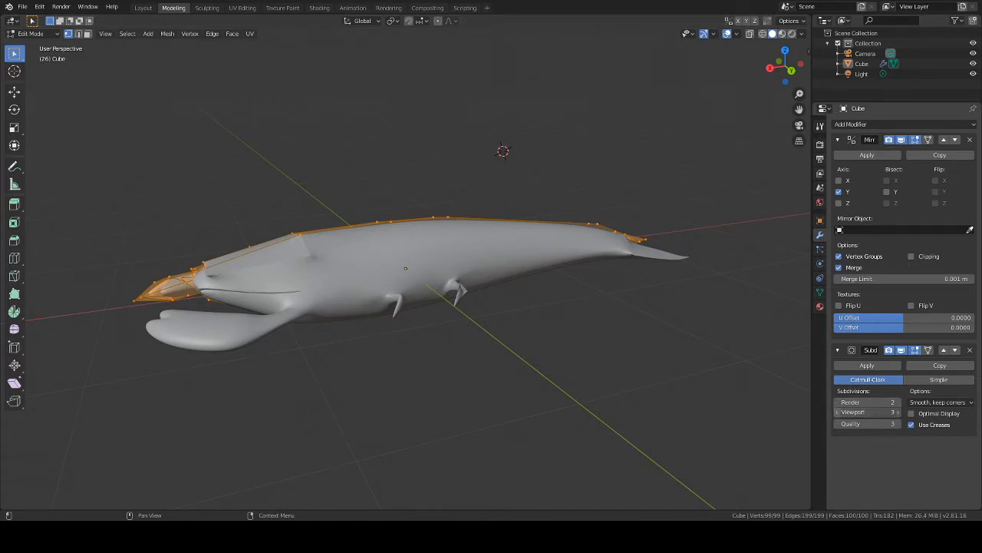
pyautogui.click(838, 412)
pyautogui.click(838, 413)
pyautogui.moveTo(676, 346); pyautogui.dragTo(639, 310, button='middle')
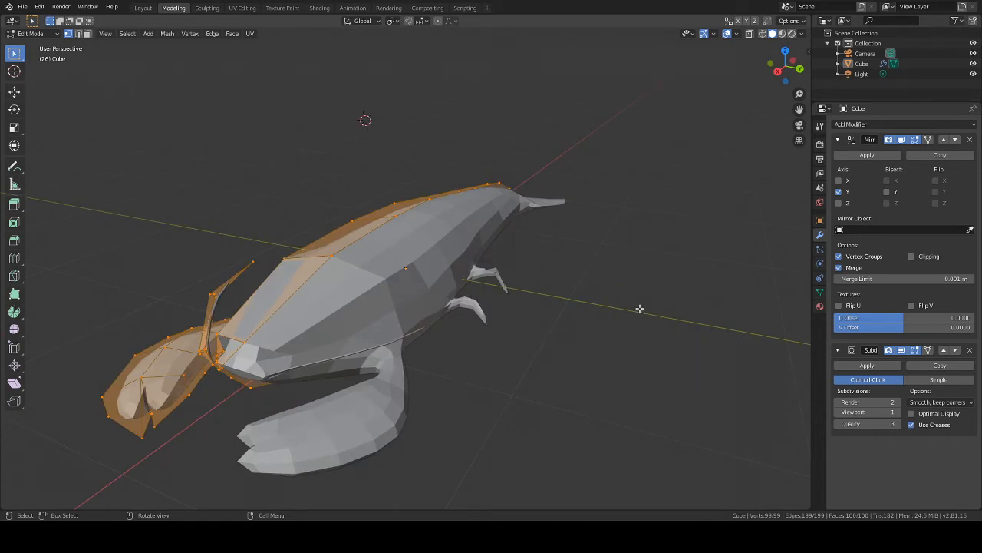
pyautogui.moveTo(639, 308); pyautogui.dragTo(620, 269, button='middle')
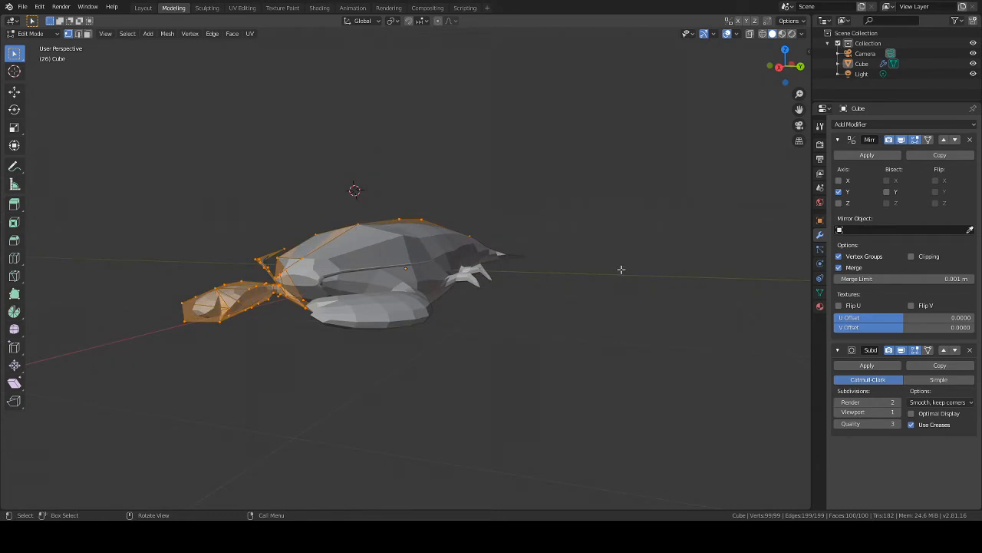
pyautogui.moveTo(603, 257); pyautogui.dragTo(601, 182, button='middle')
pyautogui.moveTo(515, 243); pyautogui.dragTo(545, 256, button='middle')
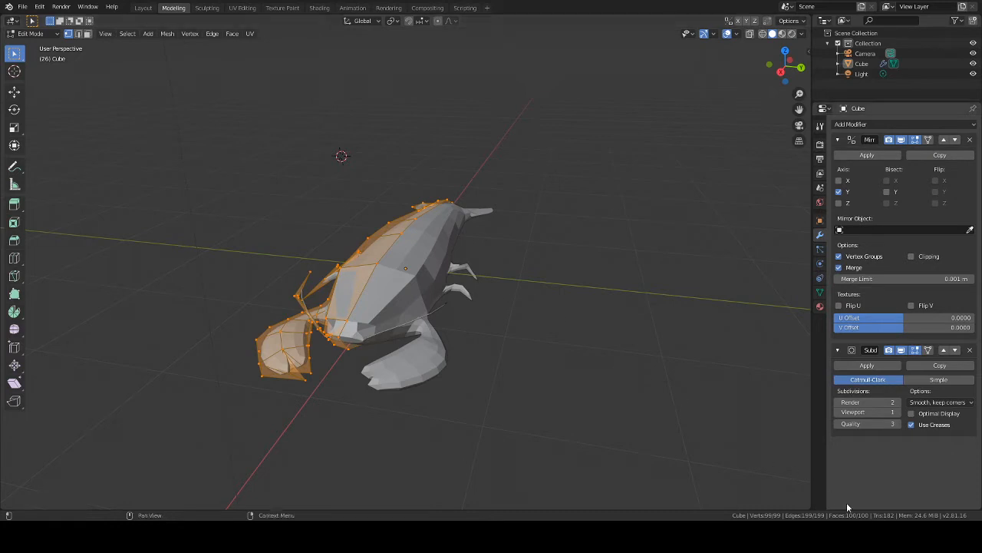
# Step: Remove the Subdivision Surface modifier from the lobster
pyautogui.moveTo(771, 492); pyautogui.dragTo(618, 224, button='middle')
pyautogui.click(970, 350)
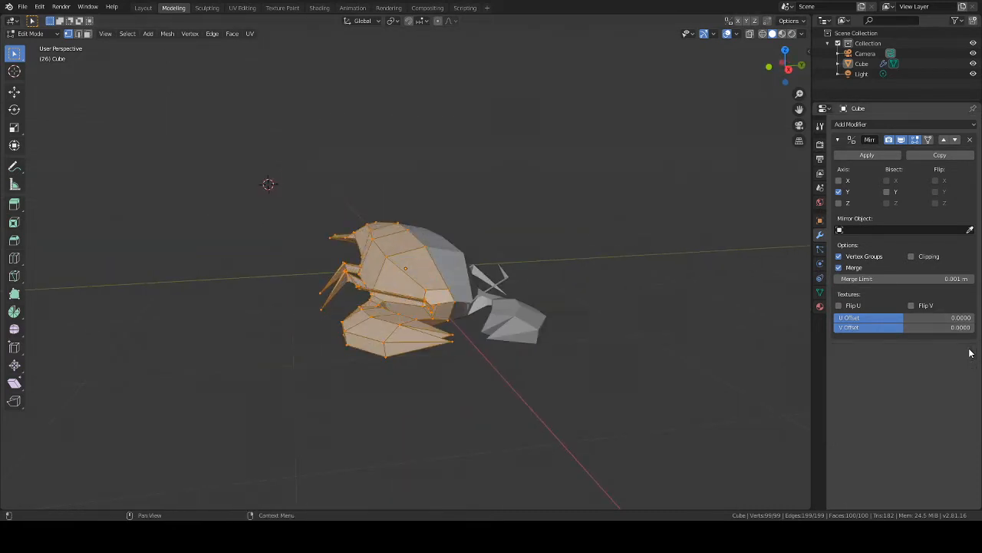
pyautogui.moveTo(724, 333); pyautogui.dragTo(669, 313, button='middle')
# Step: Deselect all of the lobster's geometry
pyautogui.hotkey('alt', 'a')
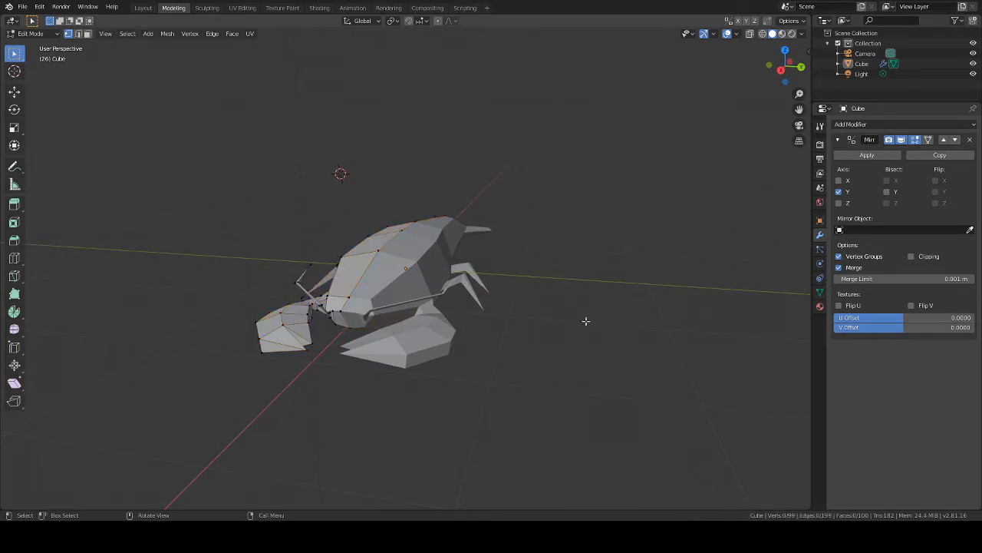
pyautogui.press('a')
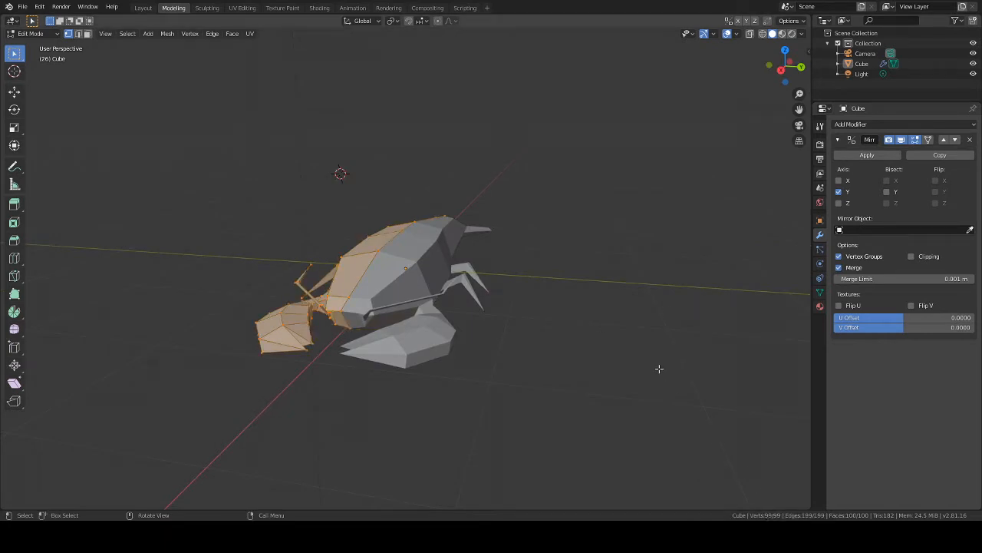
pyautogui.hotkey('alt', 'a')
pyautogui.press('a')
pyautogui.hotkey('alt', 'a')
pyautogui.press('a')
pyautogui.hotkey('alt', 'a')
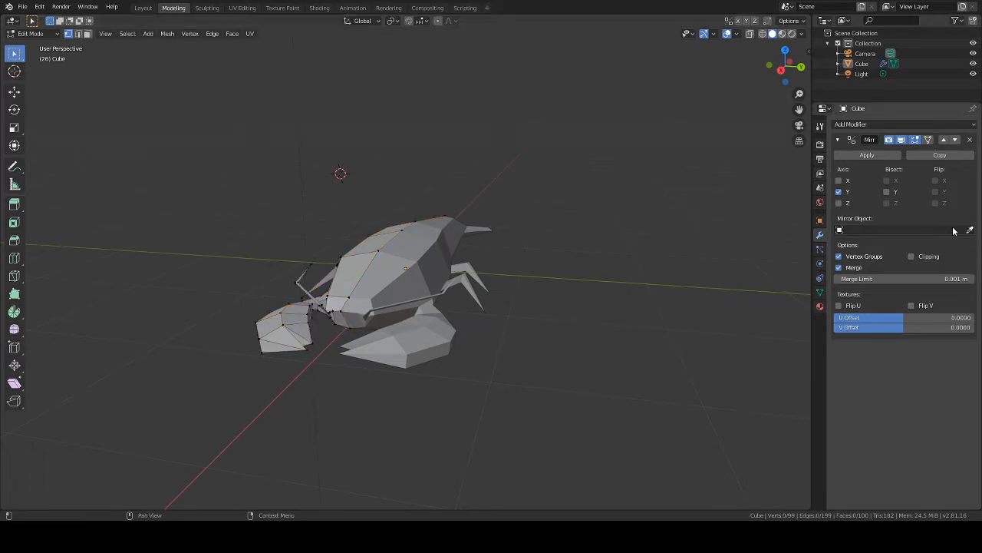
# Step: Try to apply the lobster's Mirror modifier and inspect the model from several sides
pyautogui.click(884, 154)
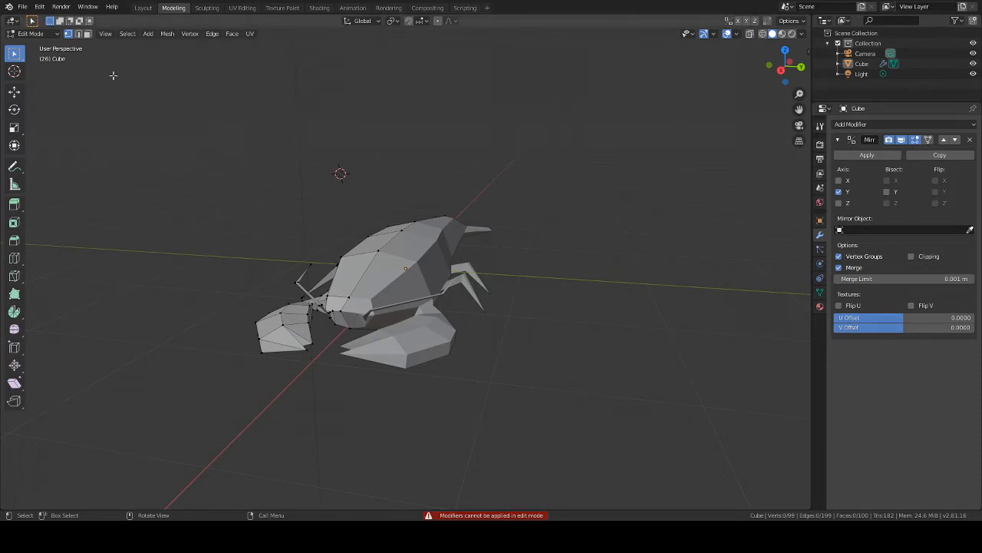
pyautogui.moveTo(511, 178); pyautogui.dragTo(446, 172, button='middle')
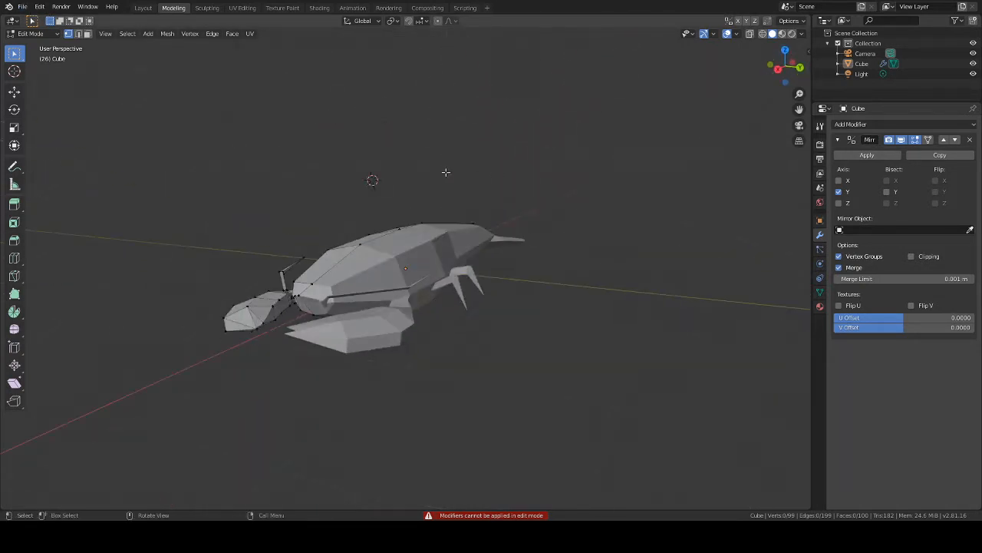
pyautogui.moveTo(537, 287); pyautogui.dragTo(443, 352, button='middle')
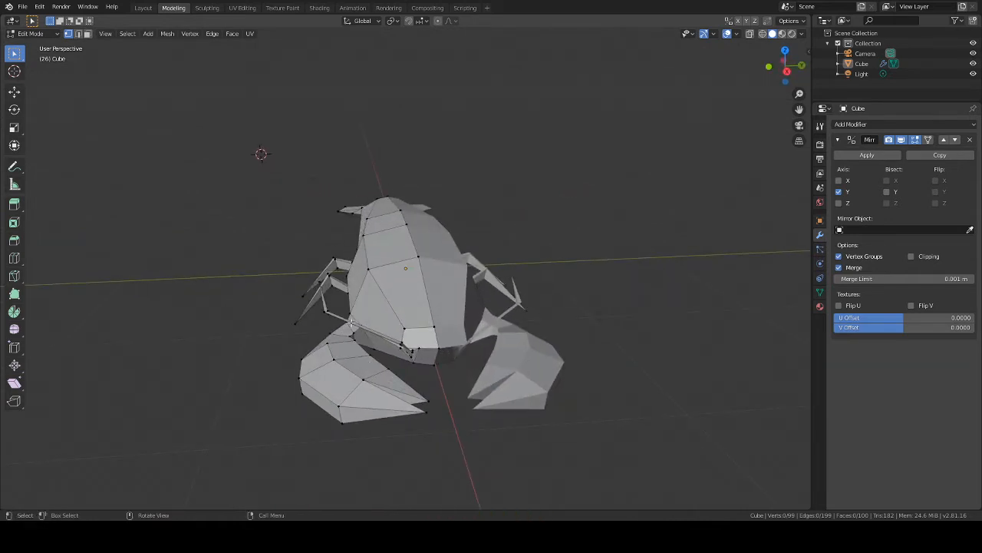
pyautogui.moveTo(618, 266); pyautogui.dragTo(554, 258, button='middle')
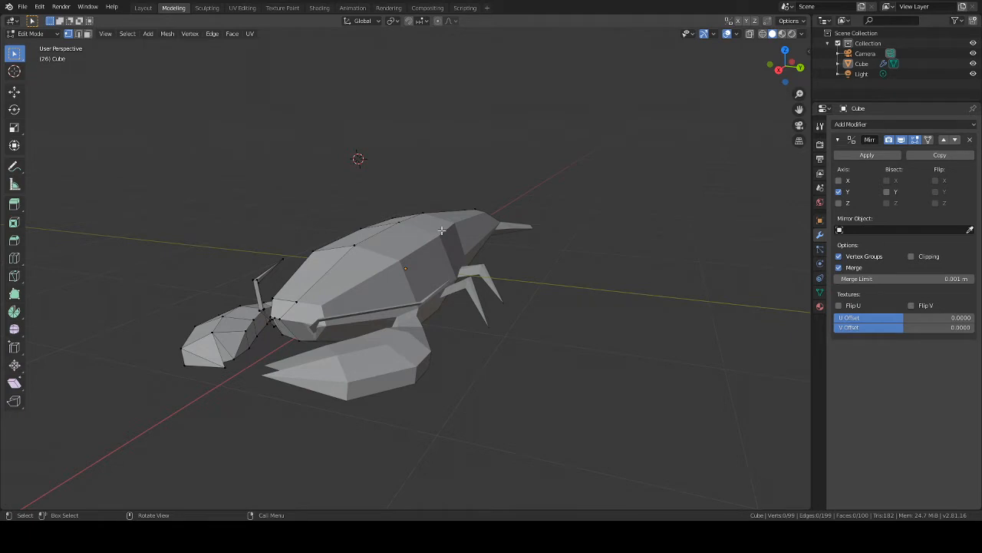
pyautogui.moveTo(442, 229); pyautogui.dragTo(603, 230, button='middle')
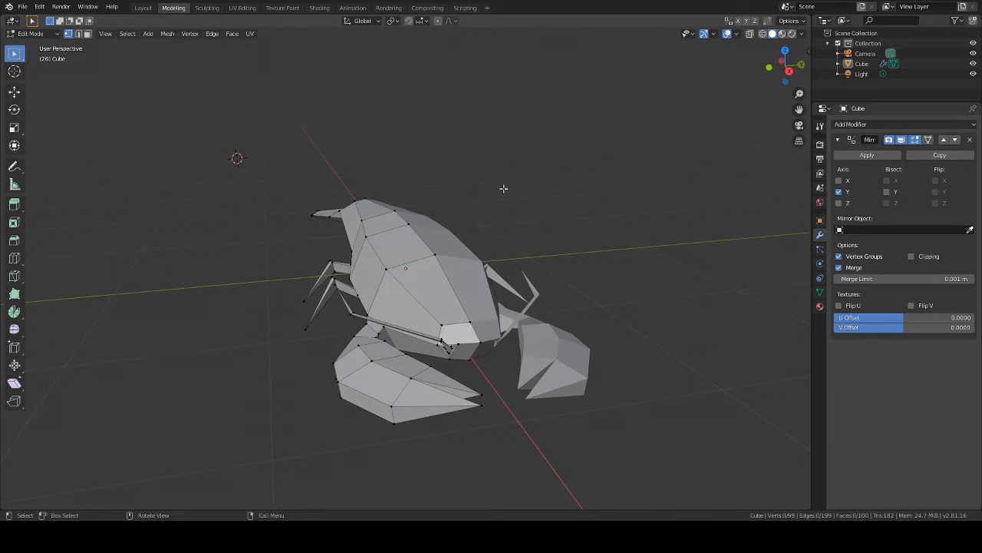
pyautogui.scroll(-1, 514, 196)
pyautogui.scroll(-3, 514, 196)
pyautogui.moveTo(565, 227); pyautogui.dragTo(530, 222, button='middle')
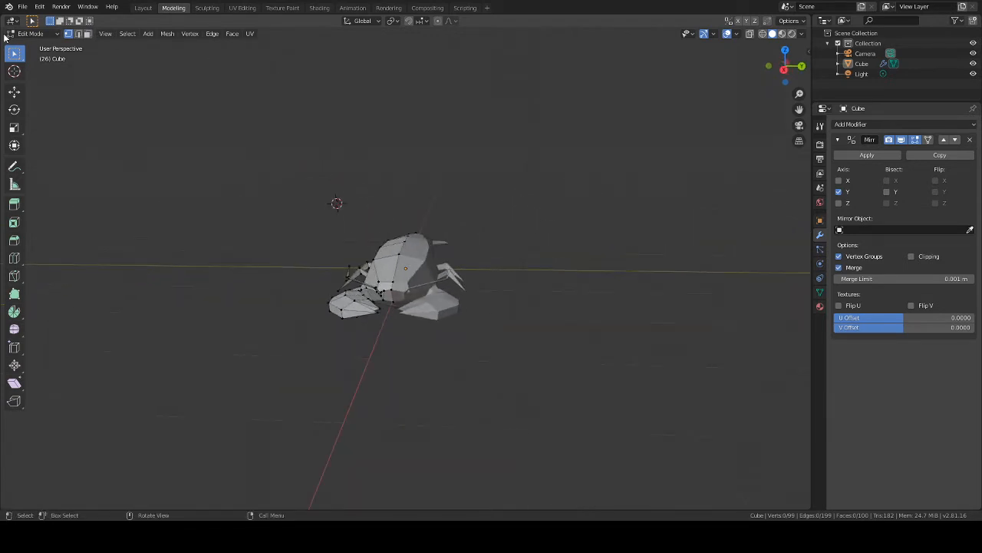
# Step: Reopen the recently used file seal.blend without saving the changes to Lobster
pyautogui.click(22, 6)
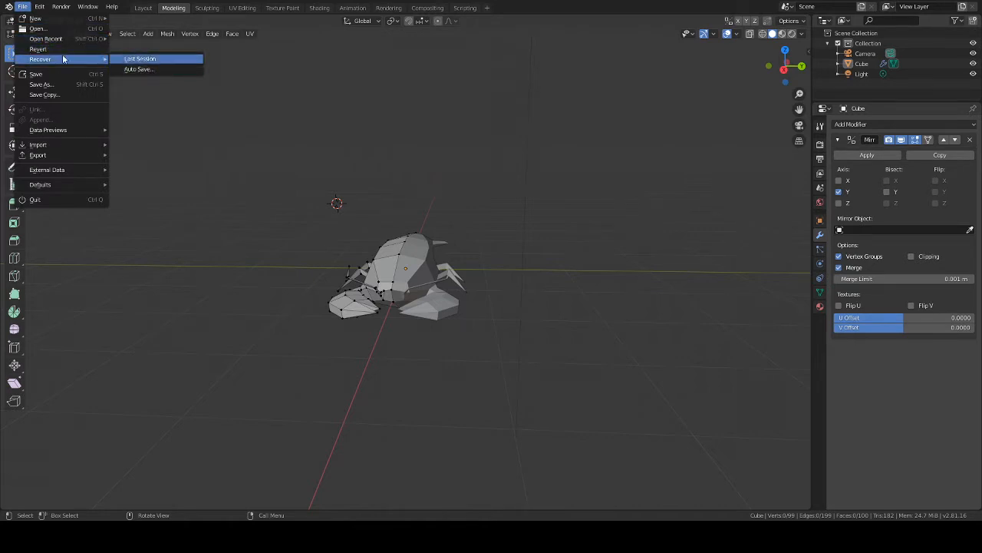
pyautogui.moveTo(77, 38)
pyautogui.click(160, 50)
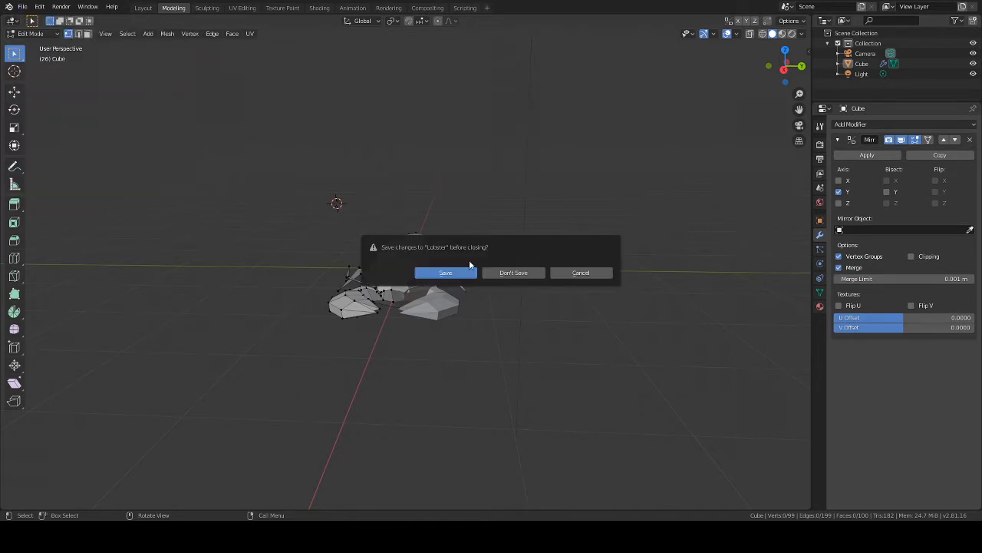
pyautogui.click(527, 275)
# Step: Inspect the smoothed body from several sides and remove its Subdivision Surface modifier
pyautogui.moveTo(623, 276); pyautogui.dragTo(583, 291, button='middle')
pyautogui.scroll(2, 591, 294)
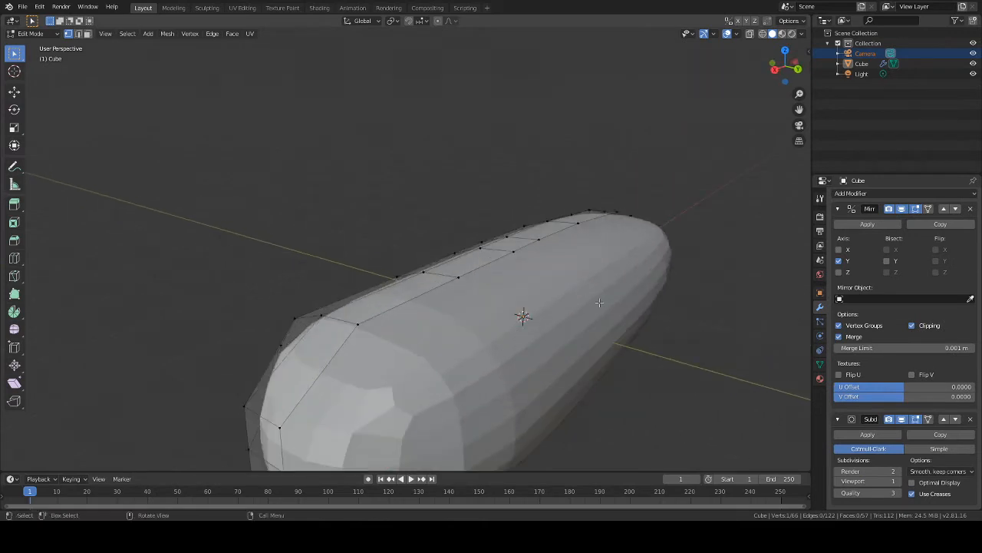
pyautogui.moveTo(660, 322); pyautogui.dragTo(653, 286, button='middle')
pyautogui.scroll(-3, 637, 355)
pyautogui.scroll(2, 560, 310)
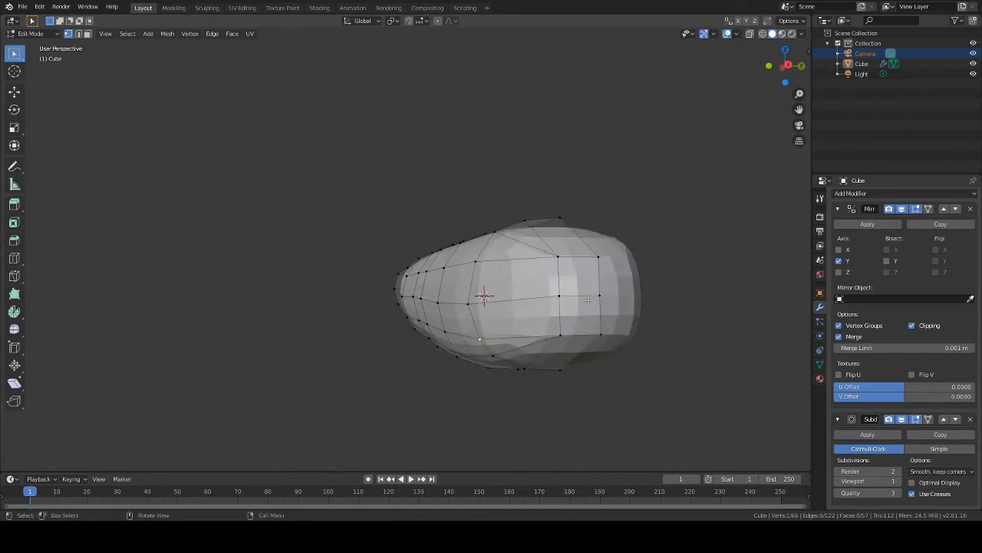
pyautogui.moveTo(625, 360); pyautogui.dragTo(579, 371, button='middle')
pyautogui.moveTo(738, 383); pyautogui.dragTo(675, 366, button='middle')
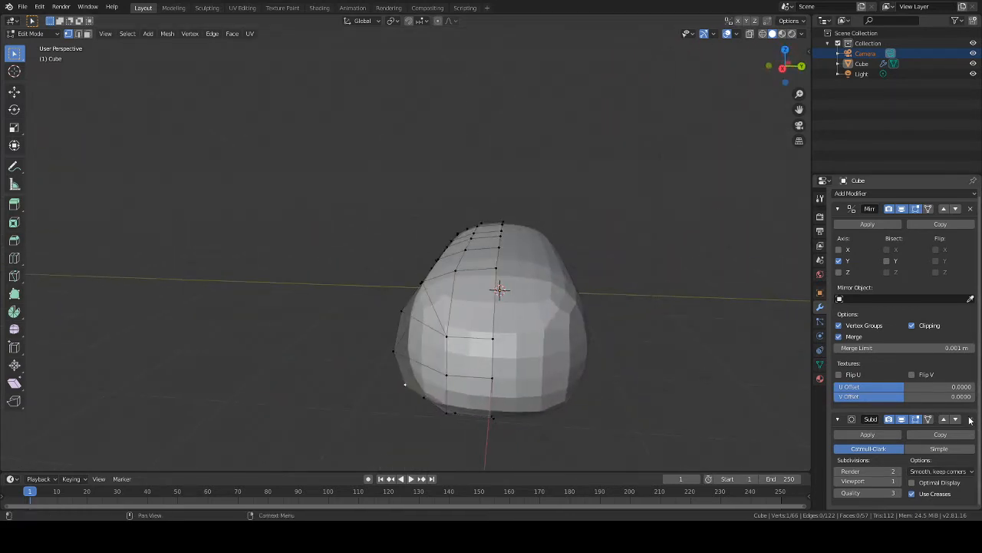
pyautogui.click(970, 418)
pyautogui.moveTo(760, 361); pyautogui.dragTo(627, 316, button='middle')
pyautogui.scroll(2, 622, 313)
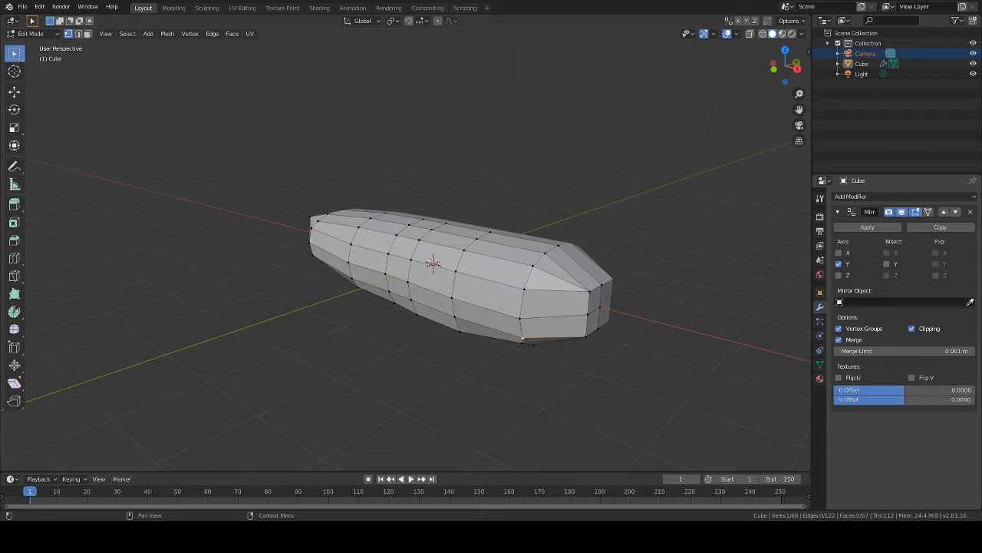
# Step: Move three vertices on the body's underside up about 0.057 m along Z and check the shape
pyautogui.moveTo(678, 171); pyautogui.dragTo(544, 158, button='middle')
pyautogui.moveTo(514, 188); pyautogui.dragTo(386, 277, button='middle')
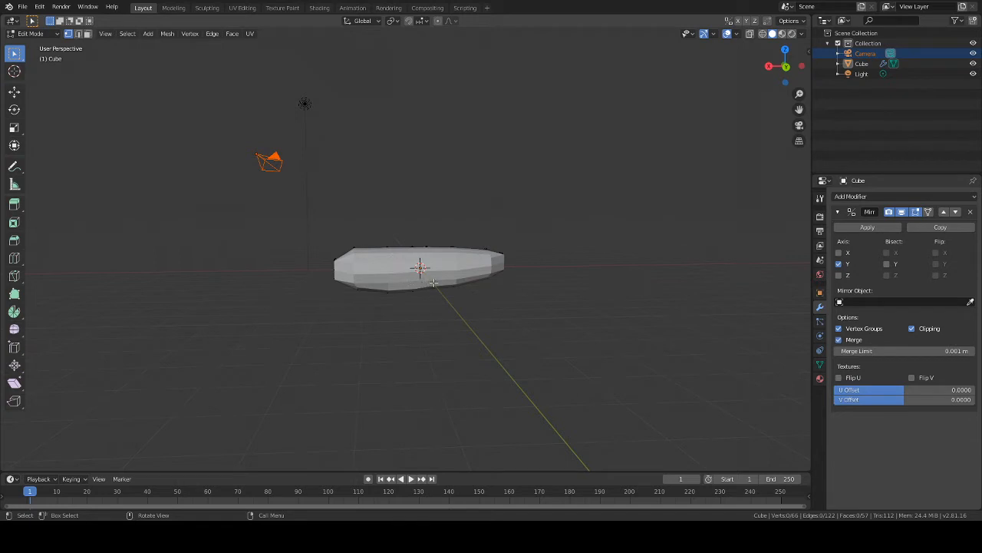
pyautogui.moveTo(497, 272); pyautogui.dragTo(484, 354, button='middle')
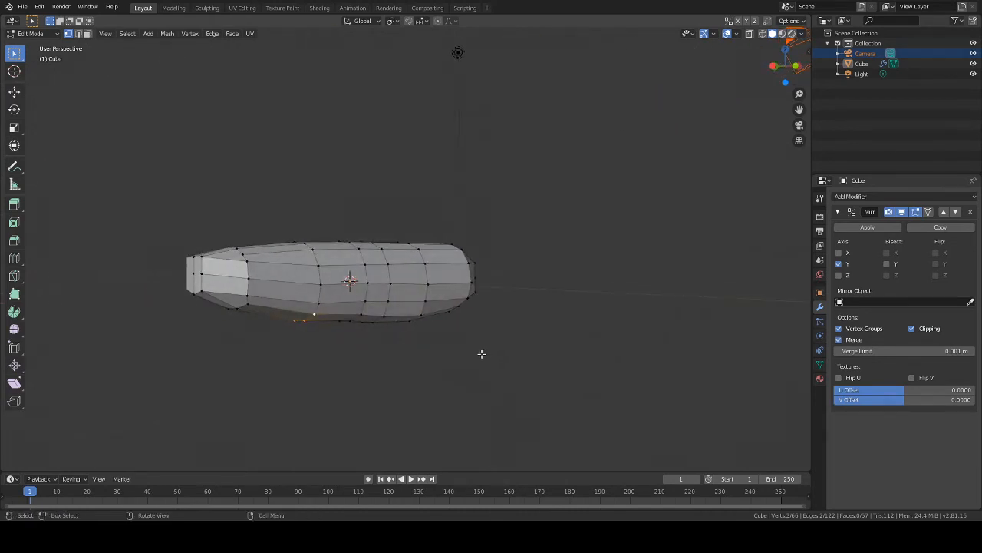
pyautogui.press('g')
pyautogui.press('z')
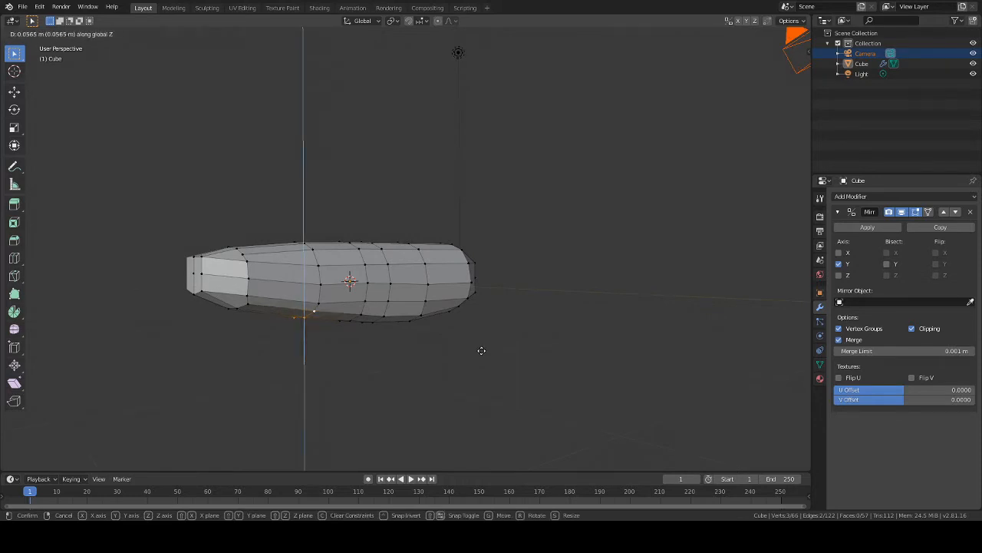
pyautogui.click(481, 350)
pyautogui.moveTo(489, 353); pyautogui.dragTo(414, 324, button='middle')
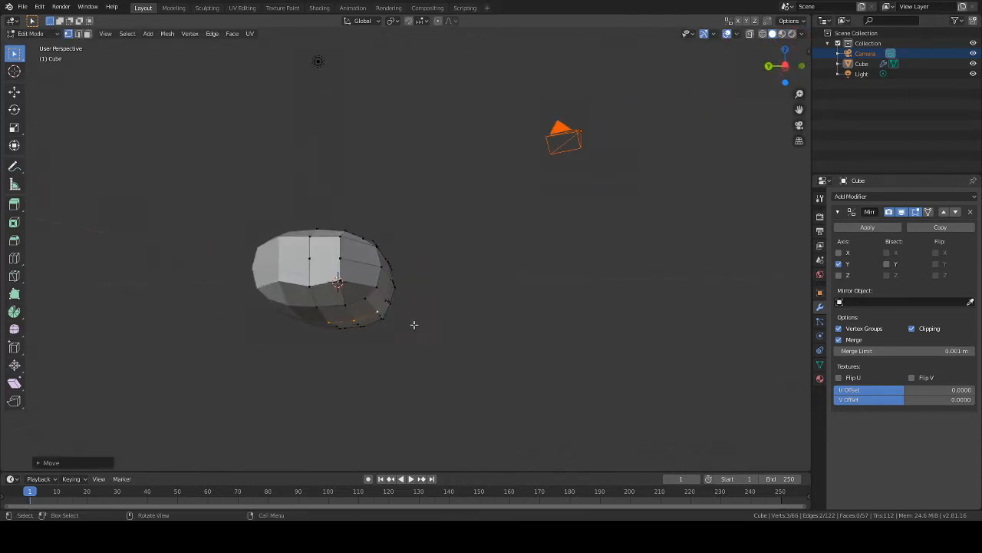
pyautogui.moveTo(527, 325); pyautogui.dragTo(401, 327, button='middle')
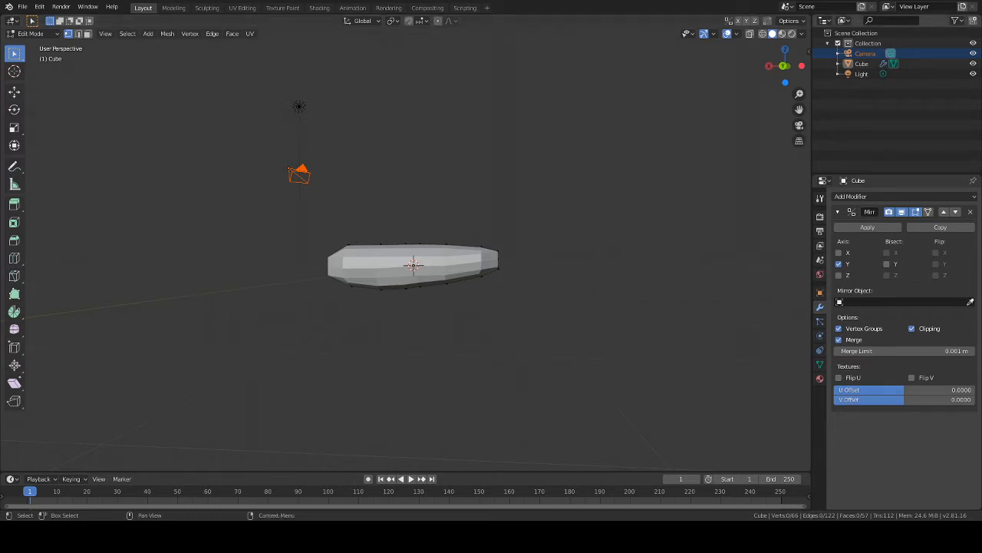
# Step: Inspect the body from several sides, try deleting a vertex on its side, and undo the deletion
pyautogui.moveTo(476, 169); pyautogui.dragTo(654, 219, button='middle')
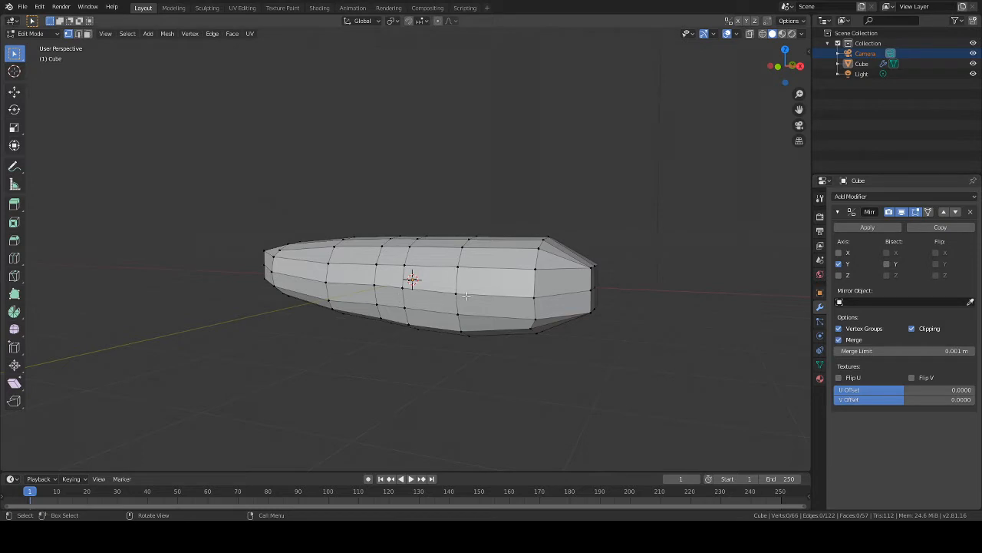
pyautogui.scroll(4, 453, 306)
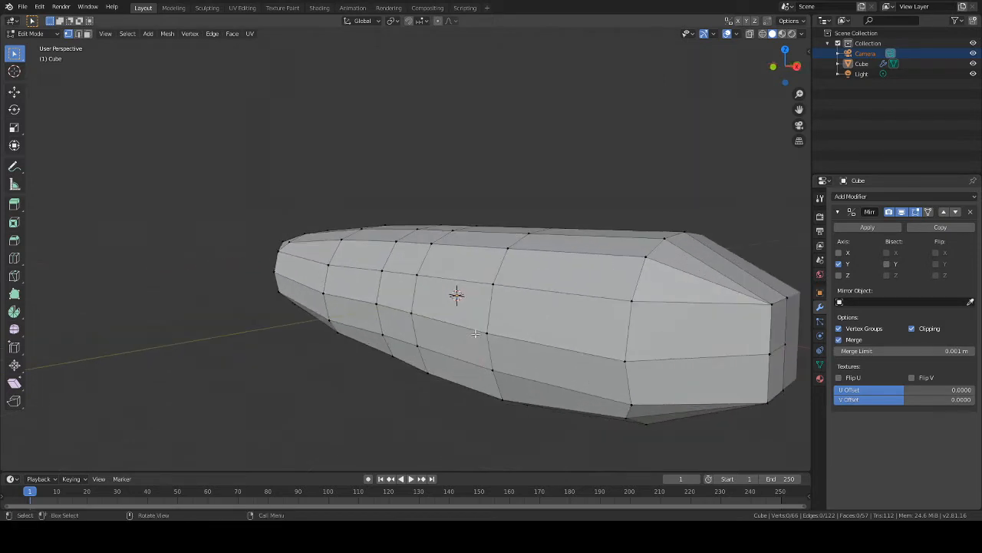
pyautogui.moveTo(538, 389); pyautogui.dragTo(495, 402, button='middle')
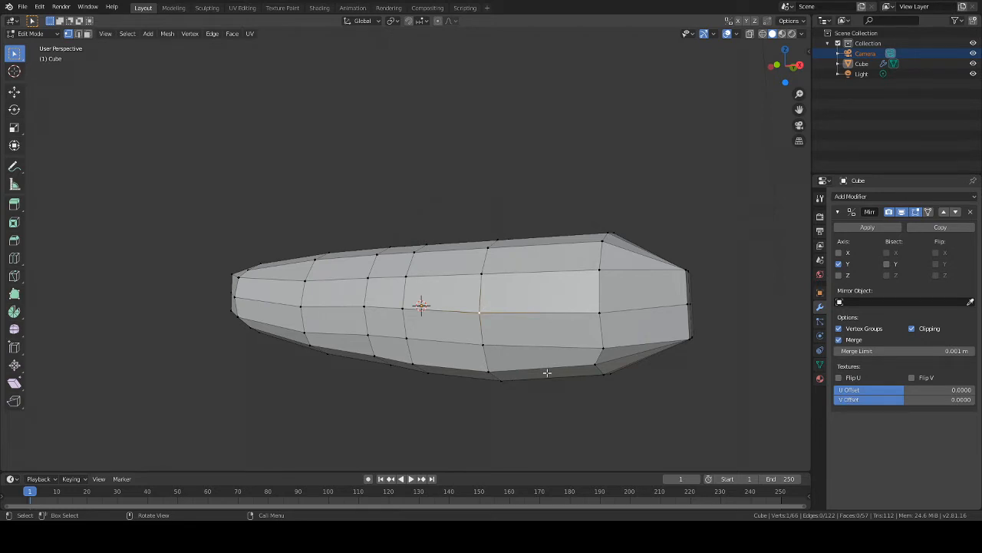
pyautogui.moveTo(482, 305)
pyautogui.mouseDown(button='middle')
pyautogui.moveTo(526, 307)
pyautogui.moveTo(357, 283)
pyautogui.moveTo(487, 294)
pyautogui.moveTo(437, 292)
pyautogui.moveTo(489, 311)
pyautogui.mouseUp(button='middle')
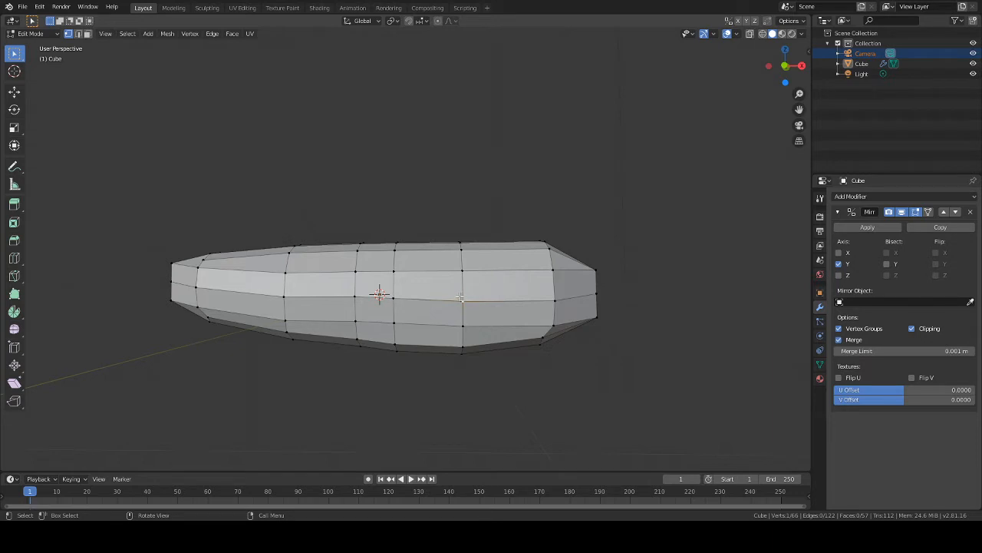
pyautogui.moveTo(460, 297); pyautogui.dragTo(435, 310, button='middle')
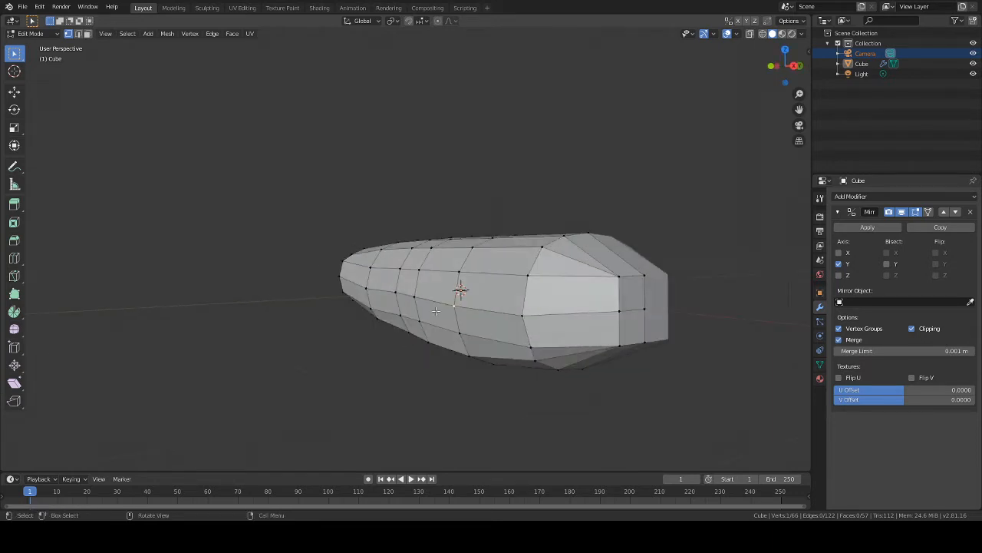
pyautogui.press('x')
pyautogui.click(456, 313)
pyautogui.moveTo(530, 361); pyautogui.dragTo(527, 283, button='middle')
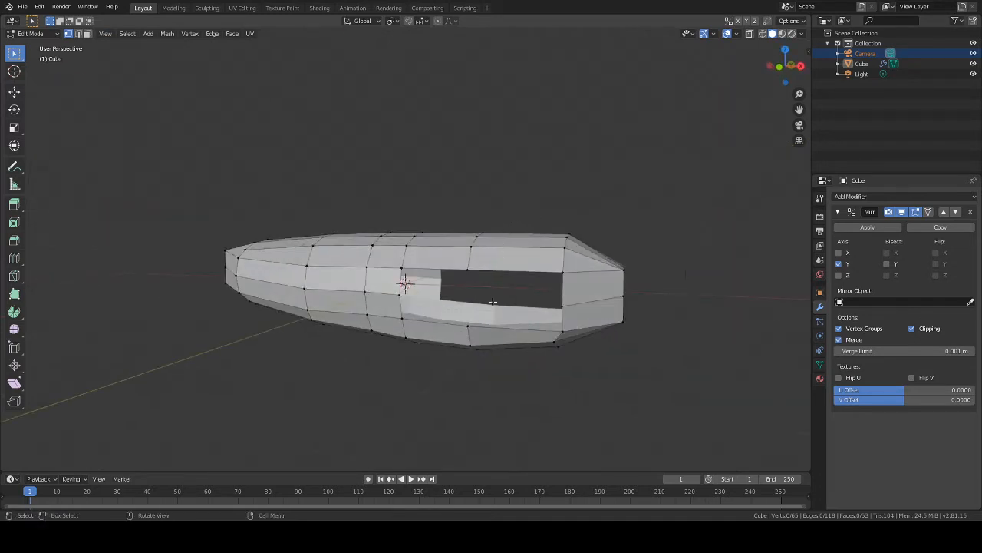
pyautogui.hotkey('ctrl', 'z')
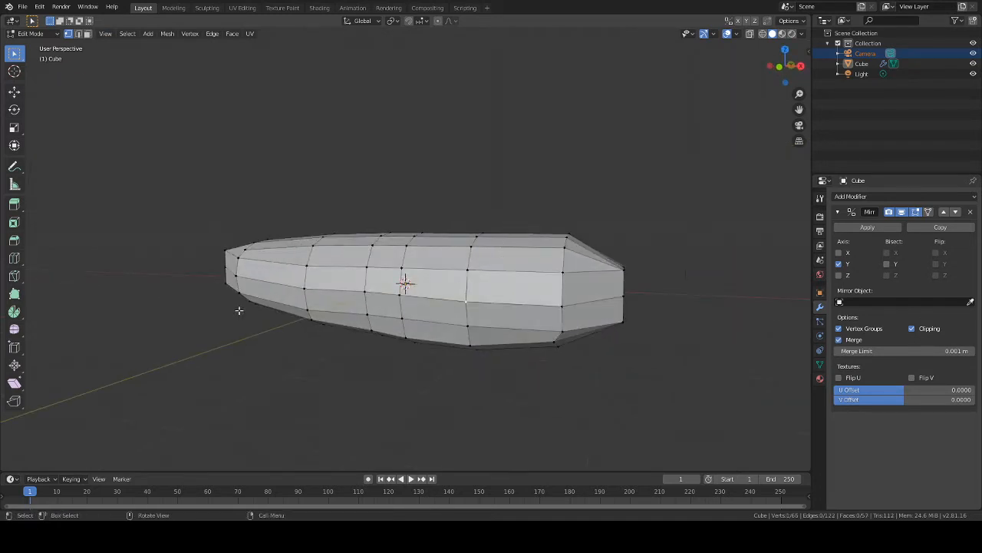
# Step: Add two single loop cuts around the body, one on either side of the second edge loop from the blunt end's bend
pyautogui.click(14, 257)
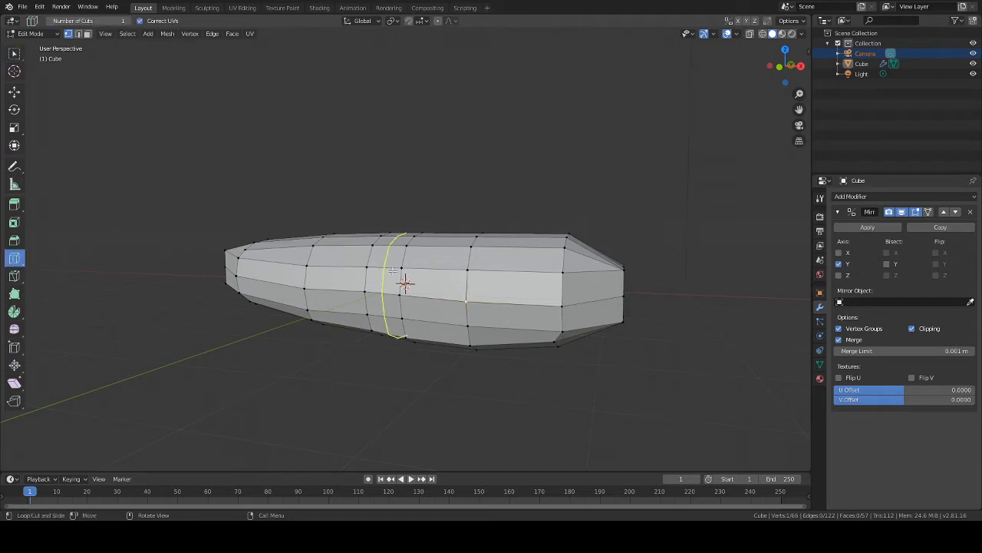
pyautogui.click(442, 267)
pyautogui.click(522, 292)
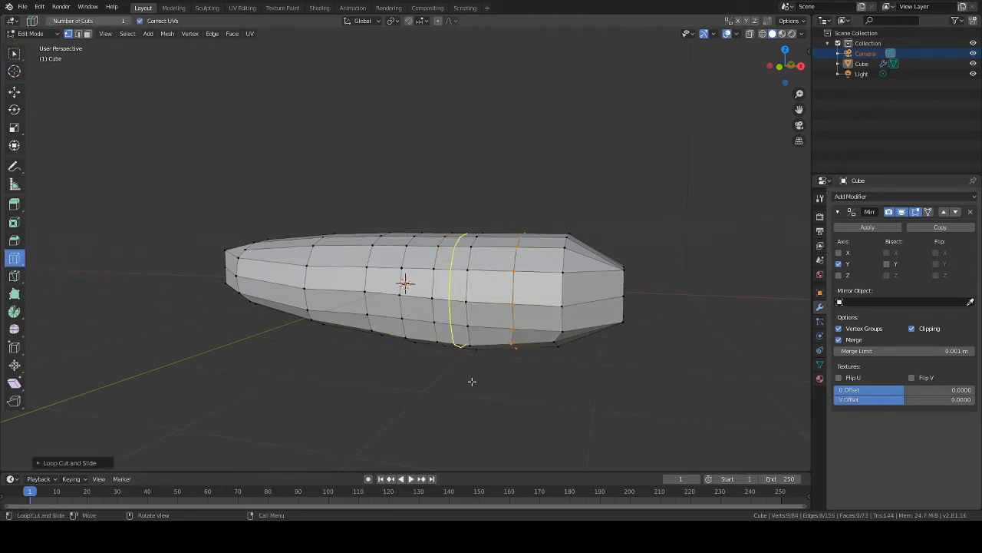
pyautogui.click(14, 54)
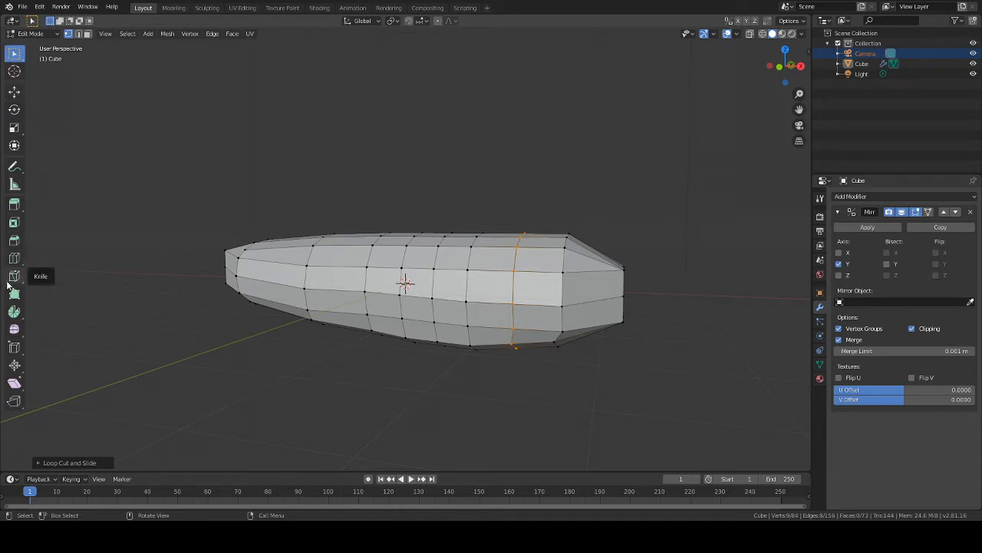
pyautogui.click(14, 258)
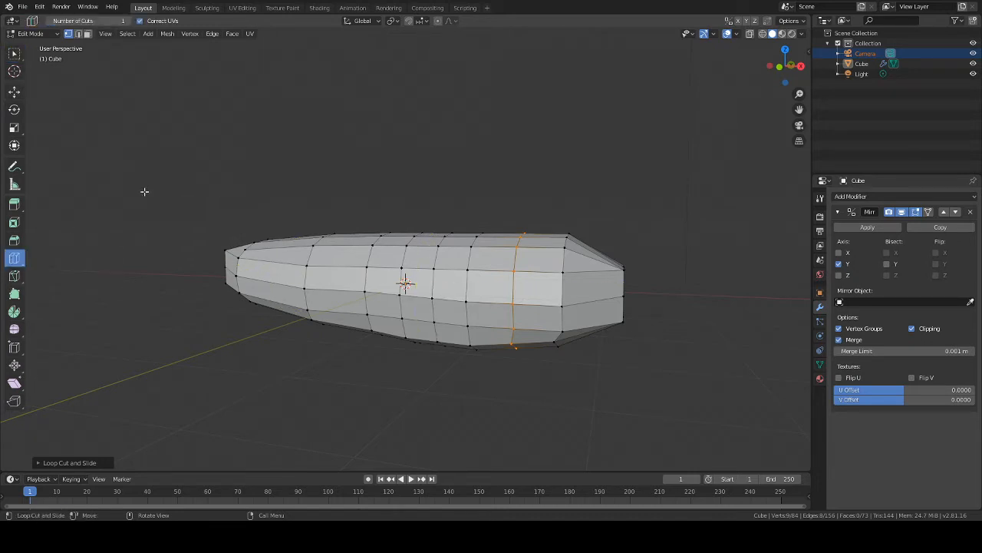
pyautogui.click(14, 54)
# Step: Select the edge loop where the blunt end starts to taper and move it about 0.085 m along Y toward the mirror plane
pyautogui.click(594, 327)
pyautogui.moveTo(594, 327); pyautogui.dragTo(547, 349, button='middle')
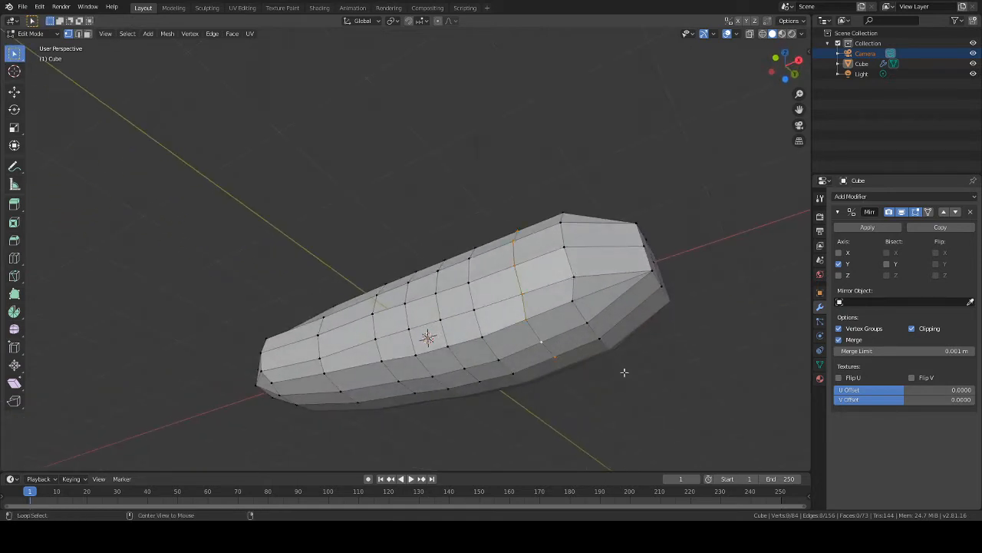
pyautogui.moveTo(624, 372); pyautogui.dragTo(680, 376, button='middle')
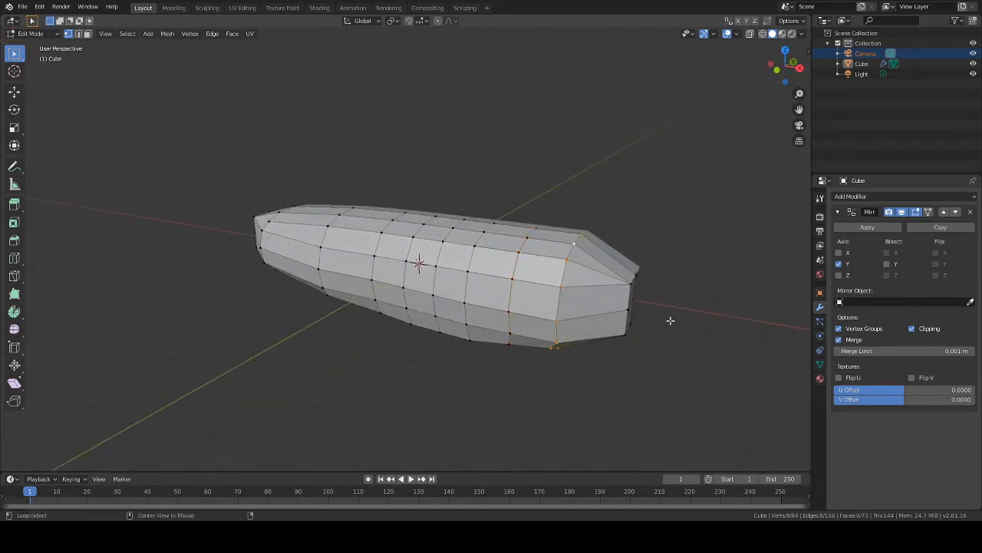
pyautogui.moveTo(670, 320); pyautogui.dragTo(600, 310, button='middle')
pyautogui.press('s')
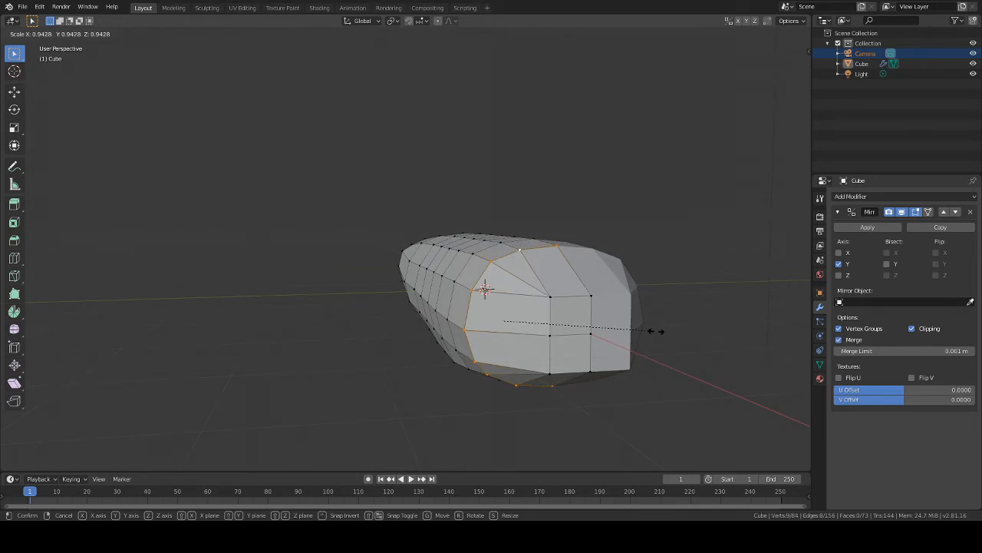
pyautogui.rightClick(651, 331)
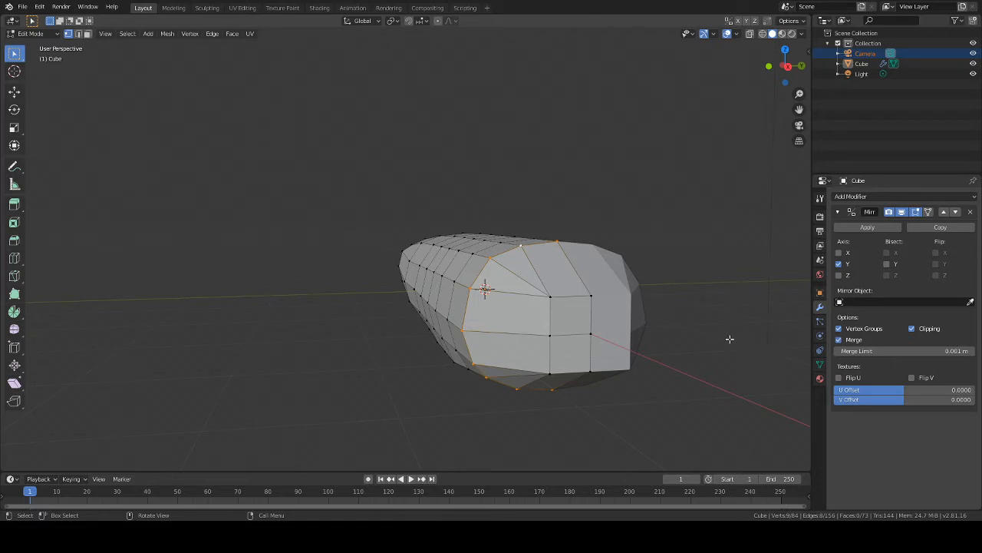
pyautogui.press('g')
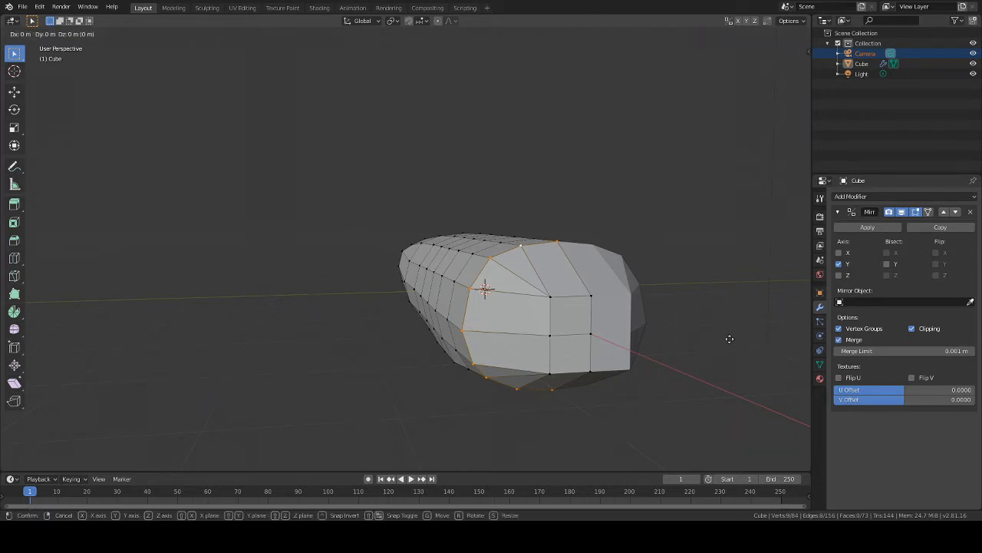
pyautogui.press('y')
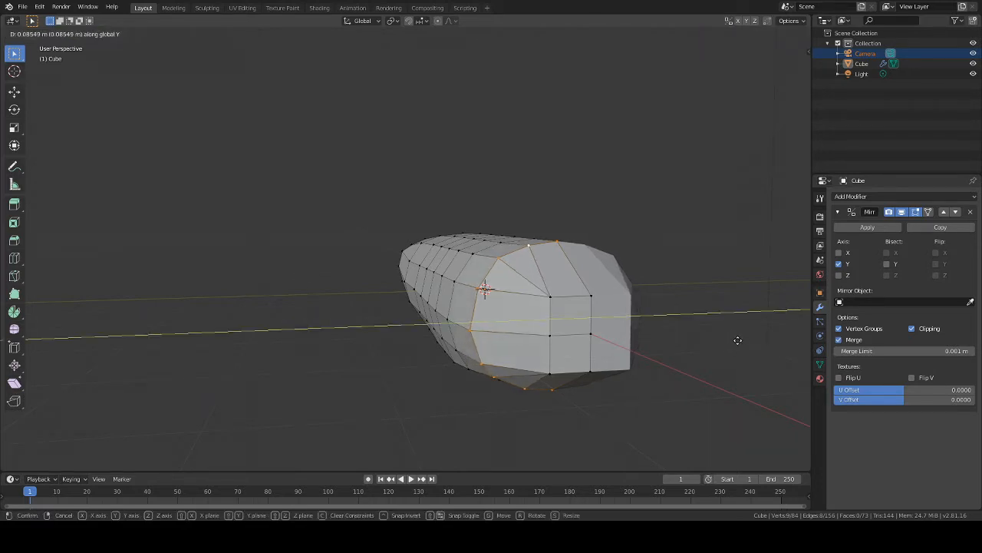
pyautogui.click(737, 340)
# Step: Try moving the same edge loop down about 0.02 m along Z and undo that move
pyautogui.press('g')
pyautogui.press('z')
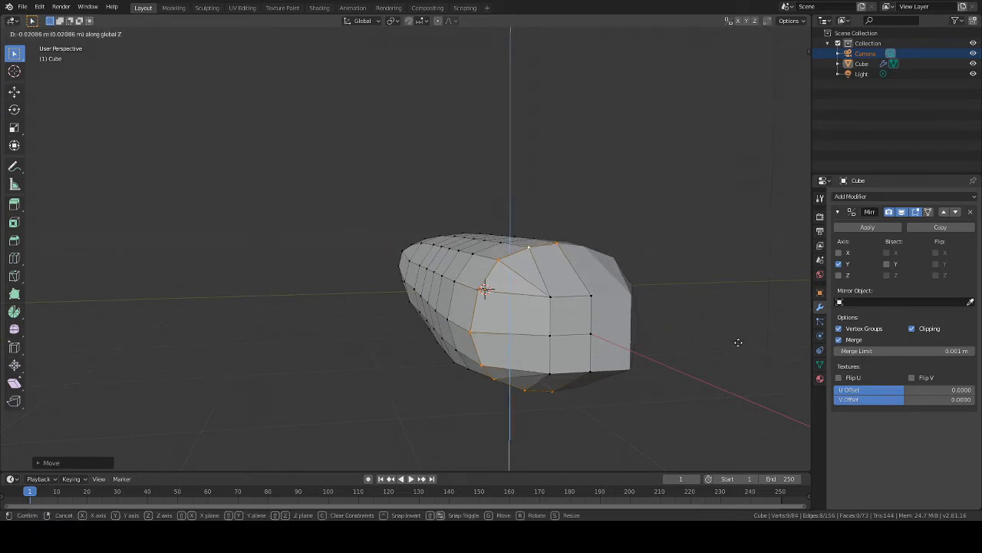
pyautogui.click(738, 344)
pyautogui.hotkey('ctrl', 'z')
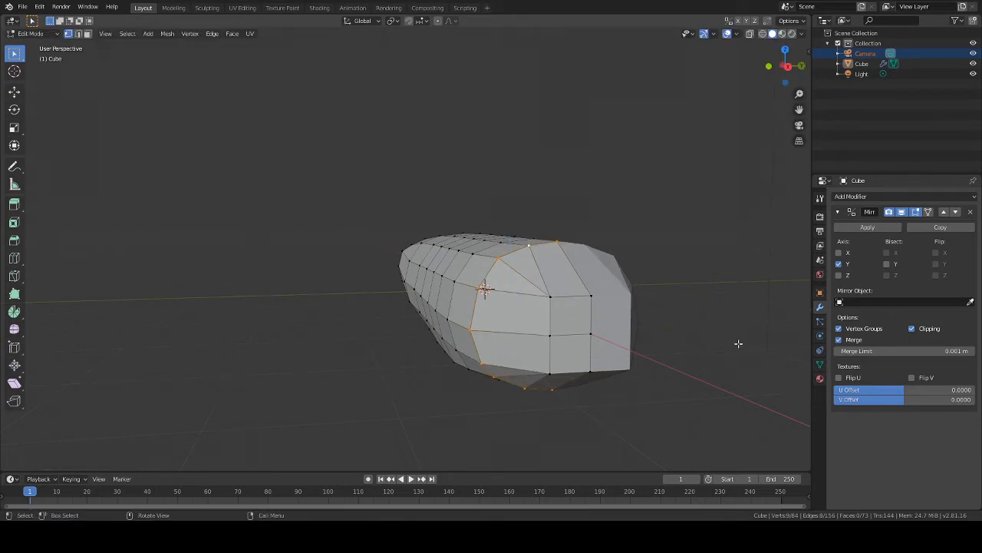
# Step: Scale the blunt end's edge loop along Z to about 0.97
pyautogui.press('s')
pyautogui.press('z')
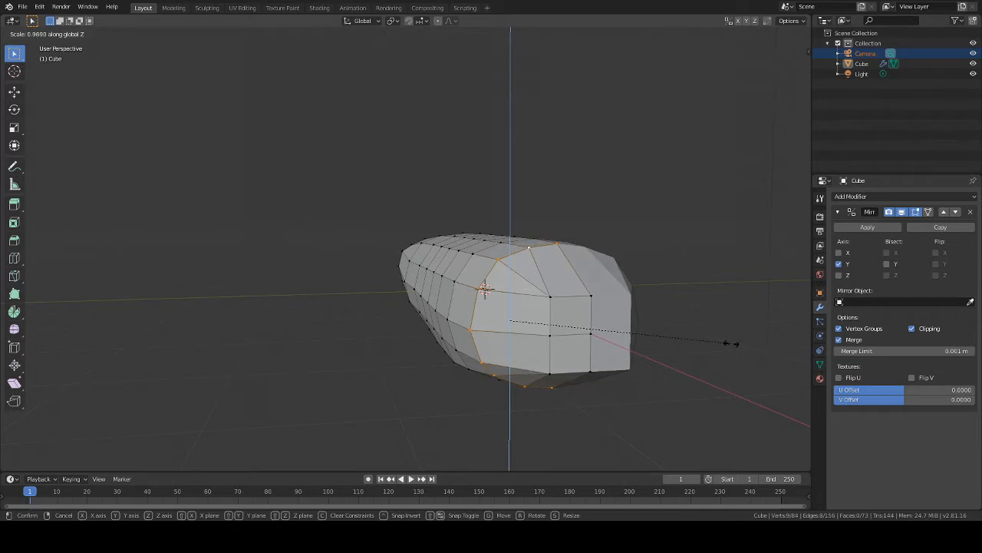
pyautogui.click(726, 343)
# Step: Select the adjacent new edge loop and try scaling it down uniformly to about 0.8
pyautogui.moveTo(726, 342); pyautogui.dragTo(520, 326, button='middle')
pyautogui.keyDown('alt'); pyautogui.click(509, 247); pyautogui.keyUp('alt')
pyautogui.press('s')
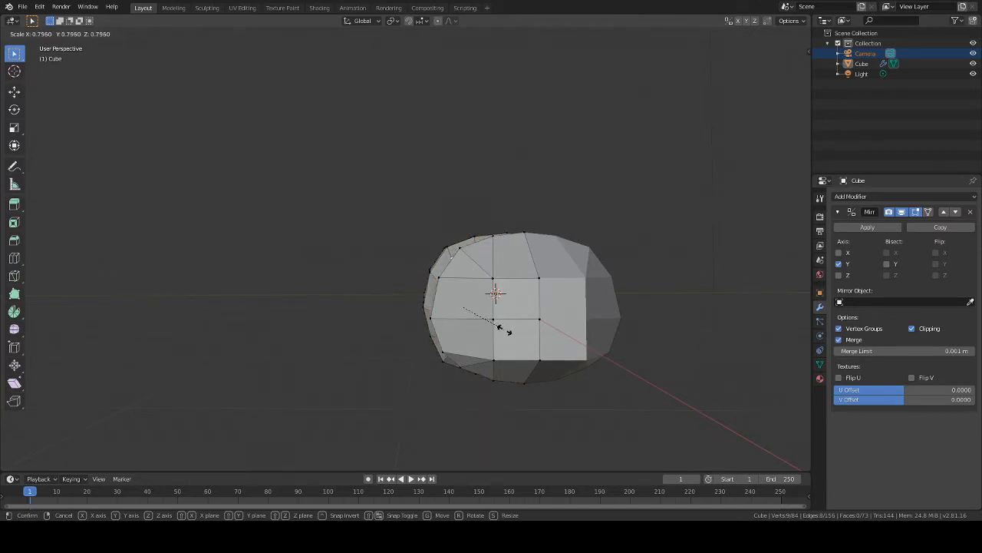
pyautogui.click(503, 328)
# Step: Move the new edge loop beside the blunt end slightly along Y toward the mirror plane
pyautogui.moveTo(623, 316); pyautogui.dragTo(541, 148, button='middle')
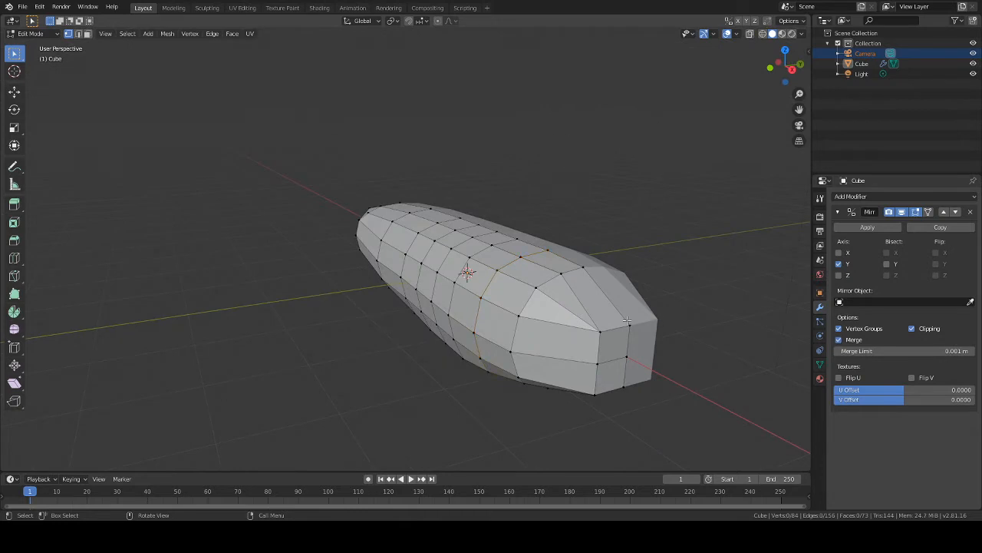
pyautogui.moveTo(562, 262); pyautogui.dragTo(636, 278, button='middle')
pyautogui.press('g')
pyautogui.press('y')
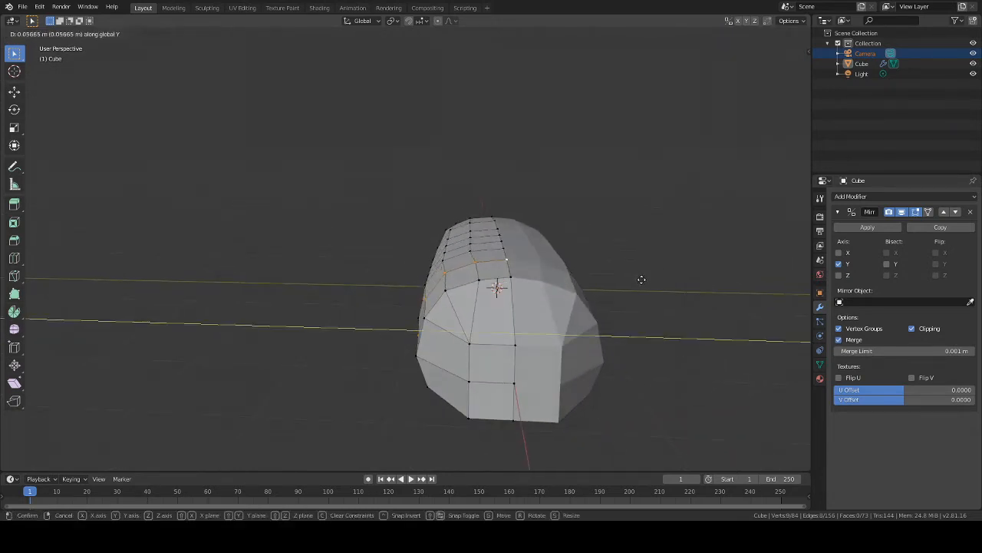
pyautogui.click(640, 280)
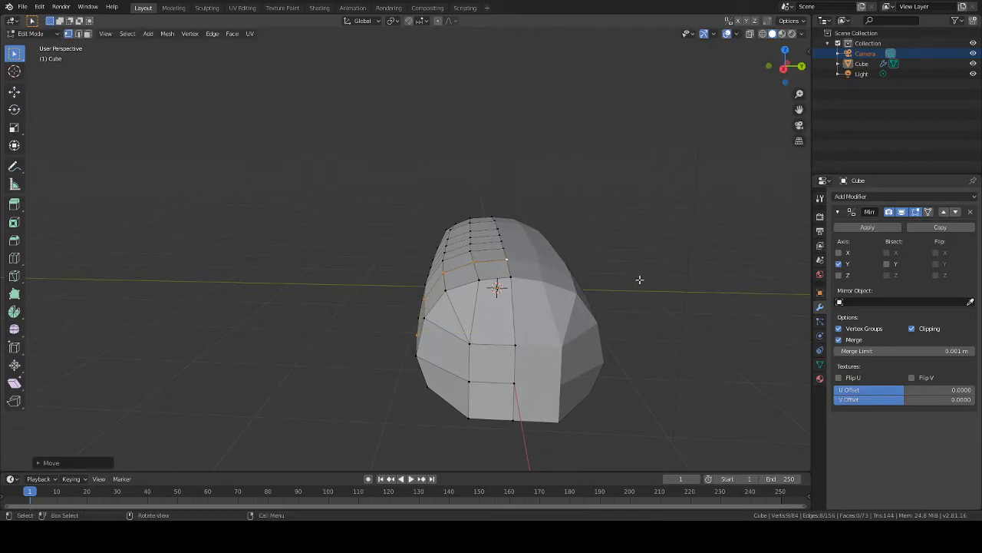
# Step: Move the new edge loop's lower side vertex slightly along X toward the blunt end
pyautogui.moveTo(640, 278); pyautogui.dragTo(727, 265, button='middle')
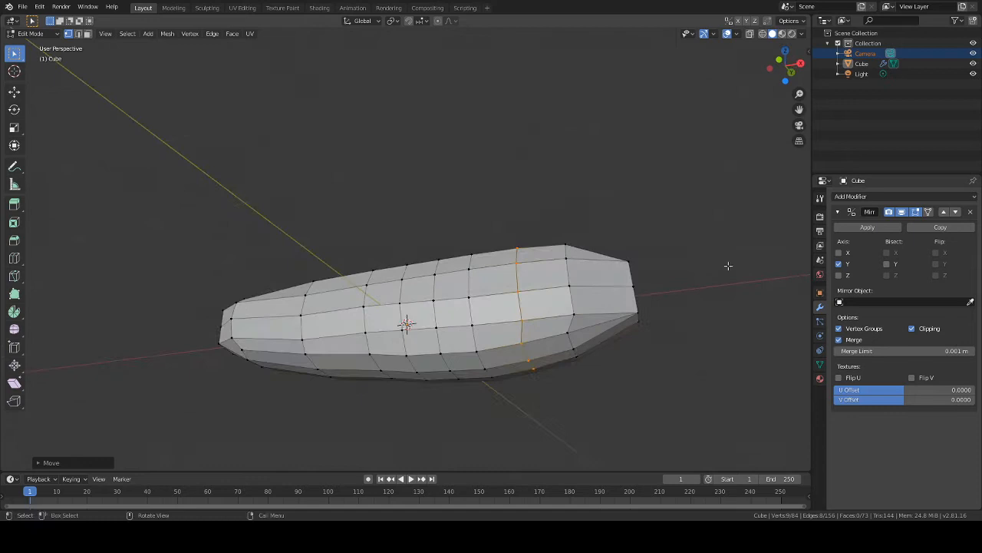
pyautogui.click(523, 343)
pyautogui.moveTo(523, 343); pyautogui.dragTo(680, 357, button='middle')
pyautogui.press('g')
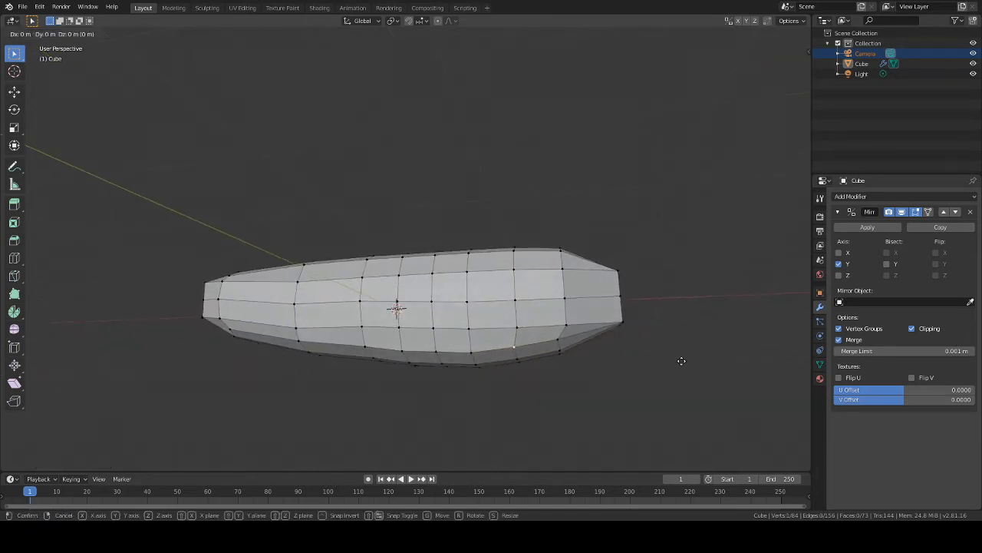
pyautogui.press('x')
pyautogui.click(680, 358)
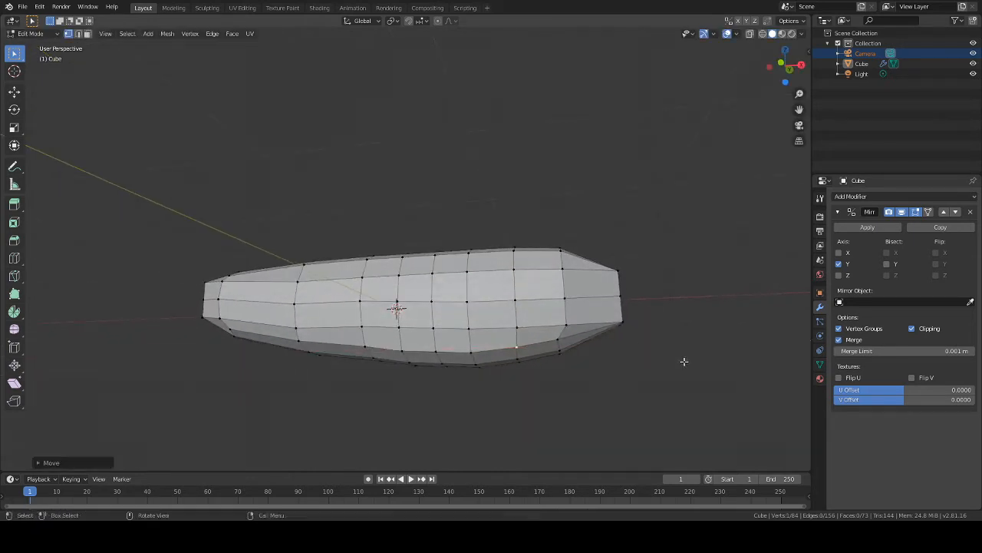
# Step: Move the neighbouring underside vertex on the blunt end's edge loop slightly along X toward that end
pyautogui.moveTo(680, 358); pyautogui.dragTo(660, 350, button='middle')
pyautogui.click(570, 328)
pyautogui.press('g')
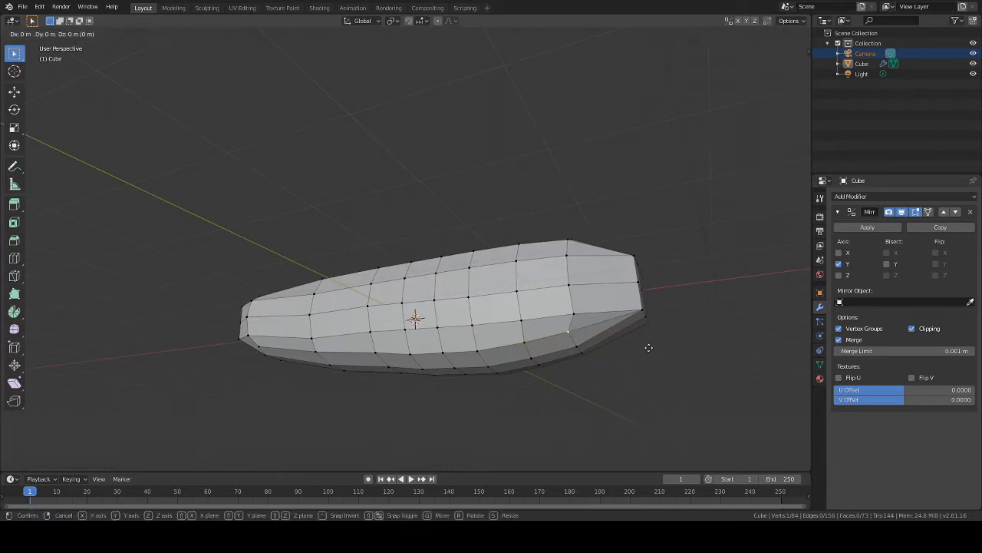
pyautogui.press('x')
pyautogui.click(655, 349)
pyautogui.moveTo(655, 351); pyautogui.dragTo(665, 407, button='middle')
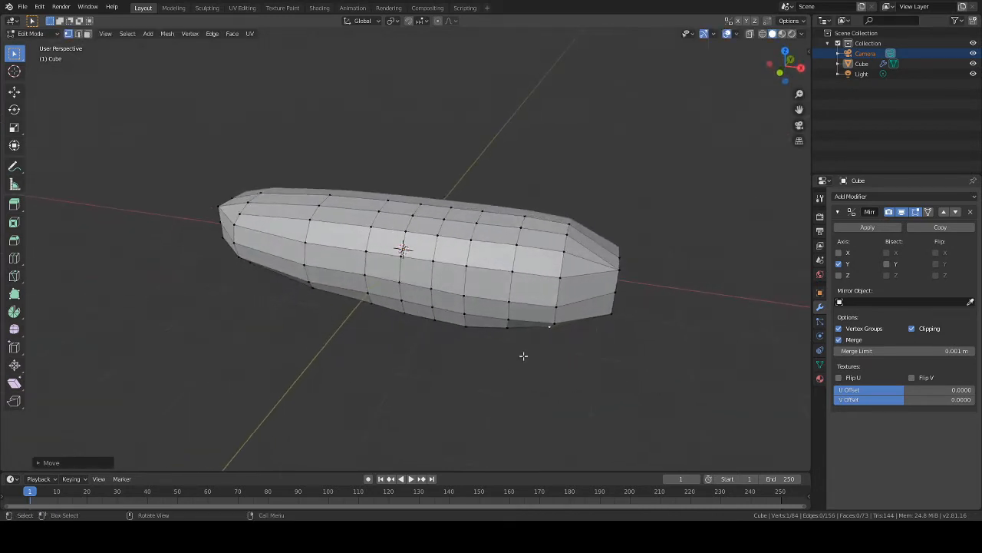
# Step: Delete the vertex between the two new edge loops on the body's side to open a hole in the mesh
pyautogui.moveTo(522, 356); pyautogui.dragTo(581, 345, button='middle')
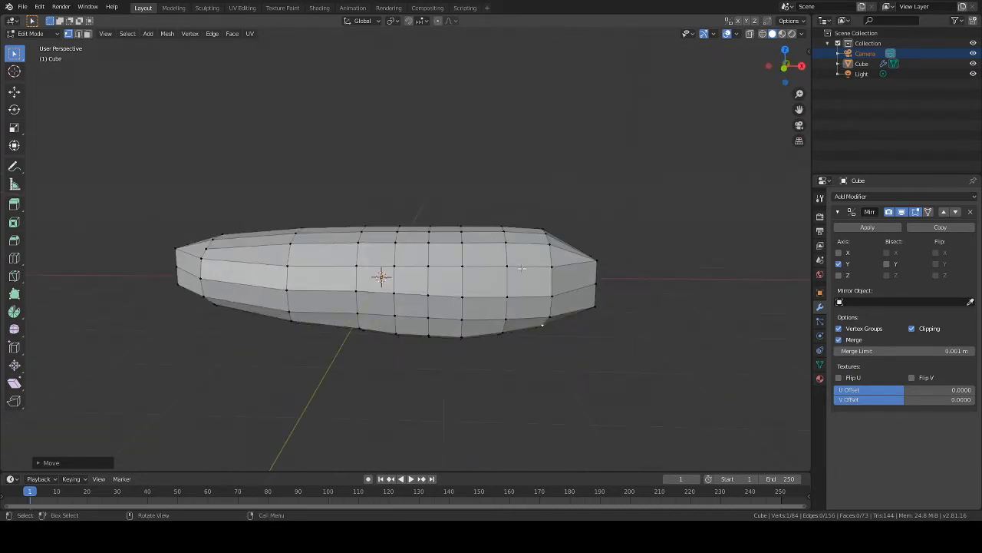
pyautogui.click(462, 297)
pyautogui.moveTo(670, 318); pyautogui.dragTo(651, 321, button='middle')
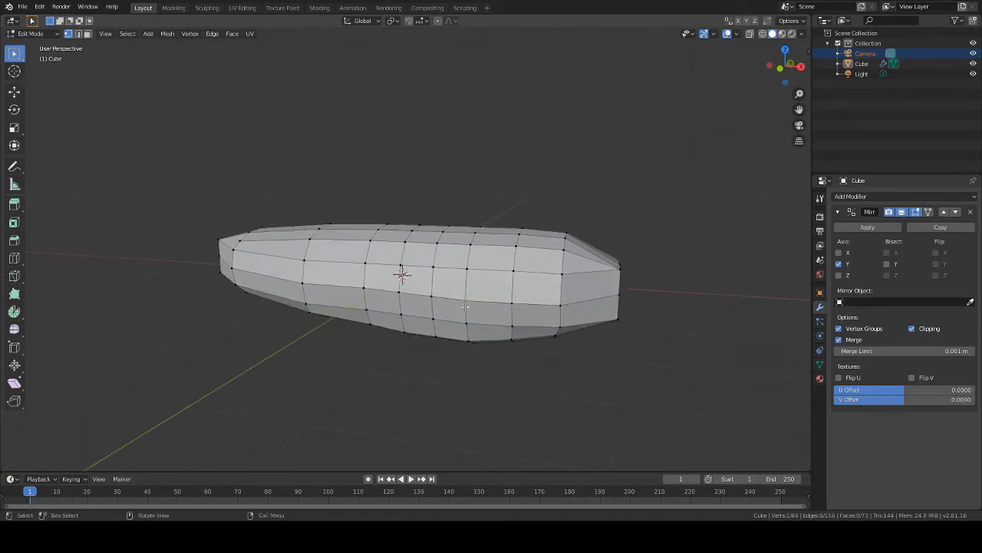
pyautogui.press('x')
pyautogui.click(461, 297)
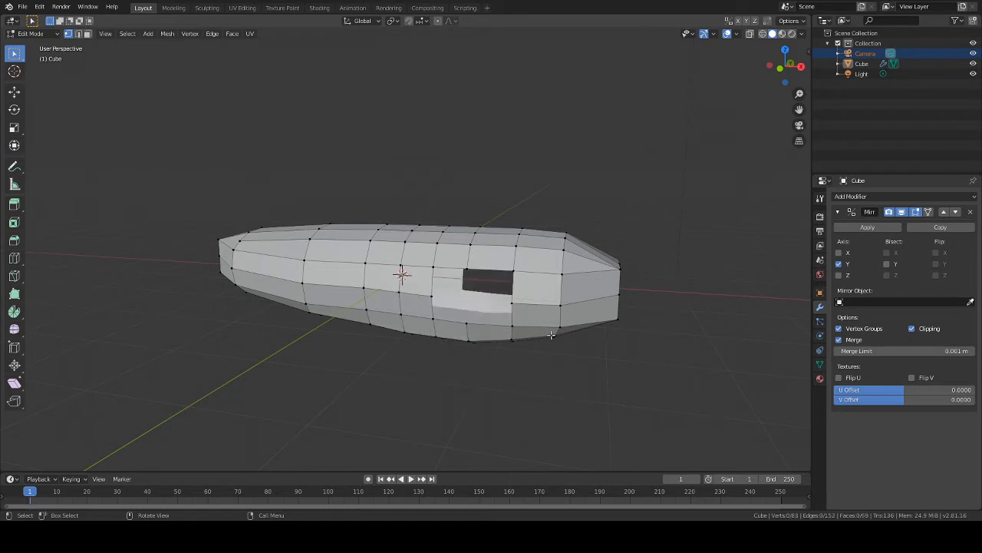
# Step: Extrude the boundary loop of the hole in the body's side about 0.16 m outward along Y
pyautogui.keyDown('alt'); pyautogui.click(511, 299); pyautogui.keyUp('alt')
pyautogui.scroll(2, 512, 301)
pyautogui.moveTo(612, 360)
pyautogui.mouseDown(button='middle')
pyautogui.moveTo(643, 345)
pyautogui.moveTo(628, 357)
pyautogui.mouseUp(button='middle')
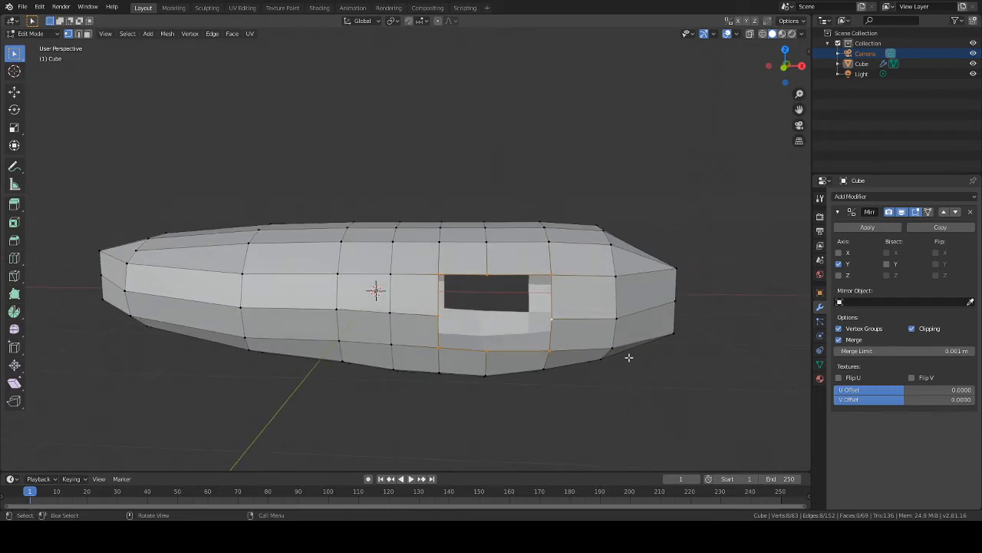
pyautogui.press('e')
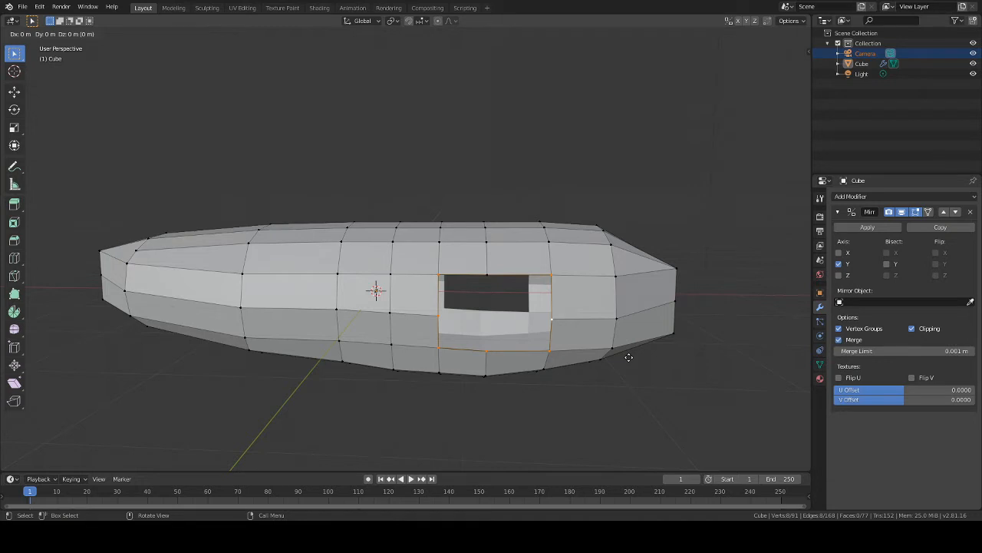
pyautogui.press('y')
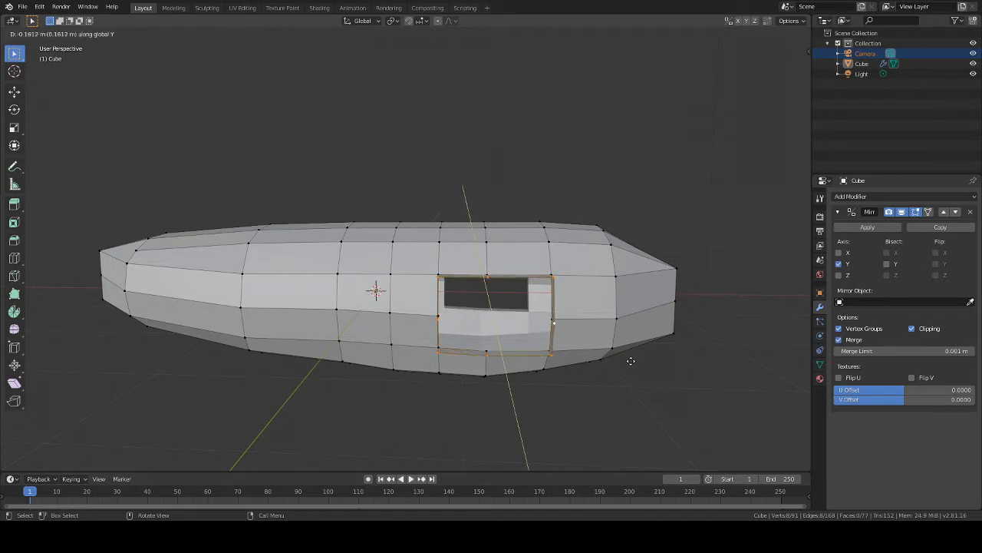
pyautogui.click(630, 361)
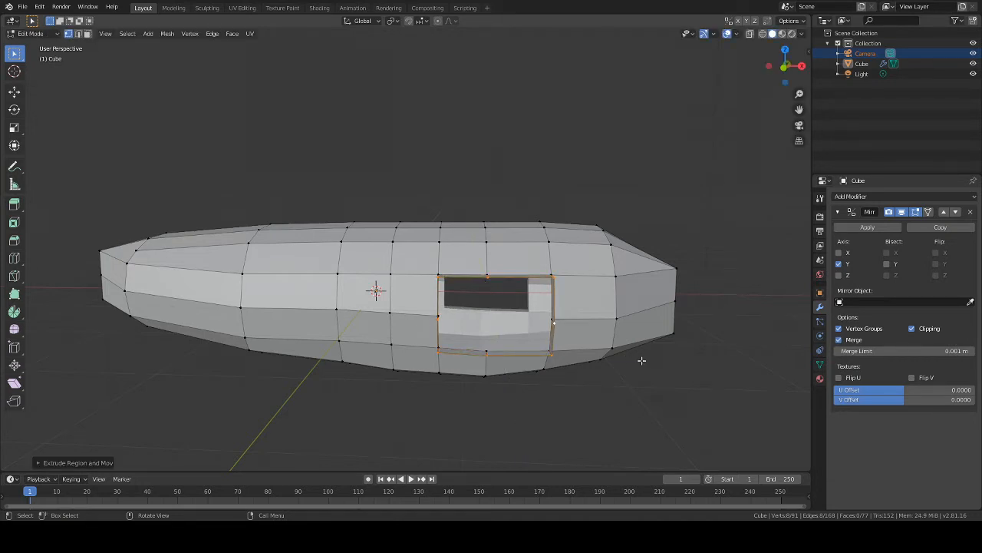
# Step: Scale the extruded rim down to roughly half its size and squeeze its upper and lower vertices closer together along Z
pyautogui.press('s')
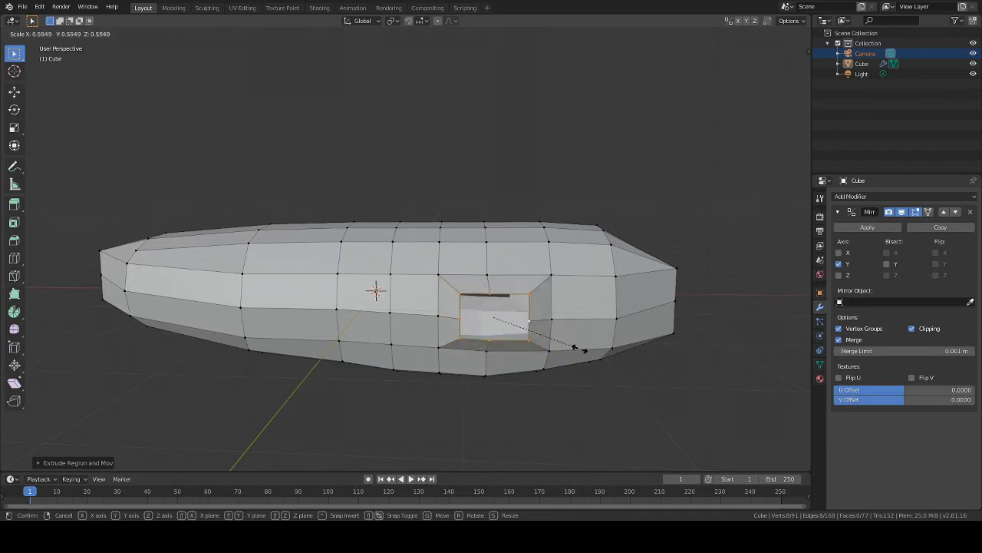
pyautogui.click(568, 348)
pyautogui.click(524, 296)
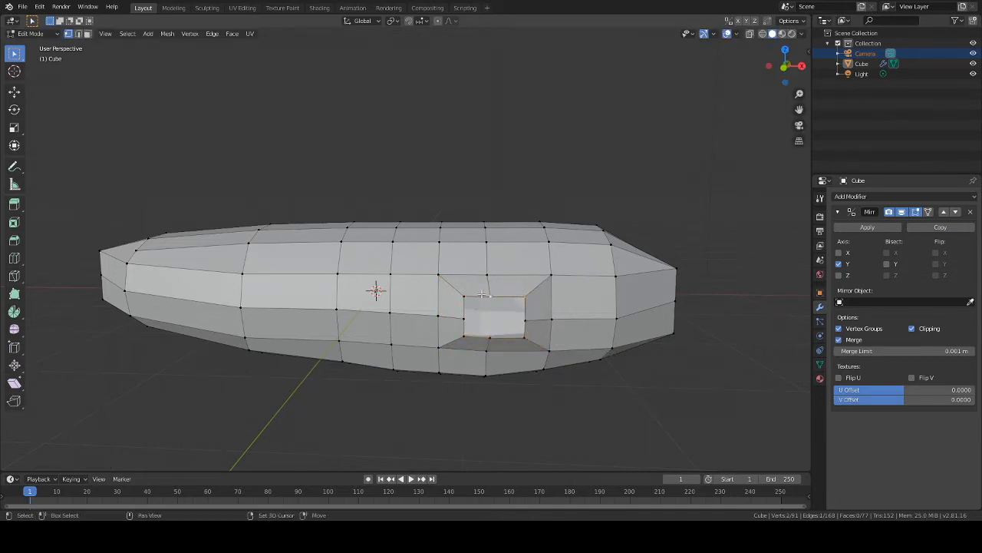
pyautogui.keyDown('shift'); pyautogui.click(526, 336); pyautogui.keyUp('shift')
pyautogui.press('s')
pyautogui.press('z')
pyautogui.click(511, 328)
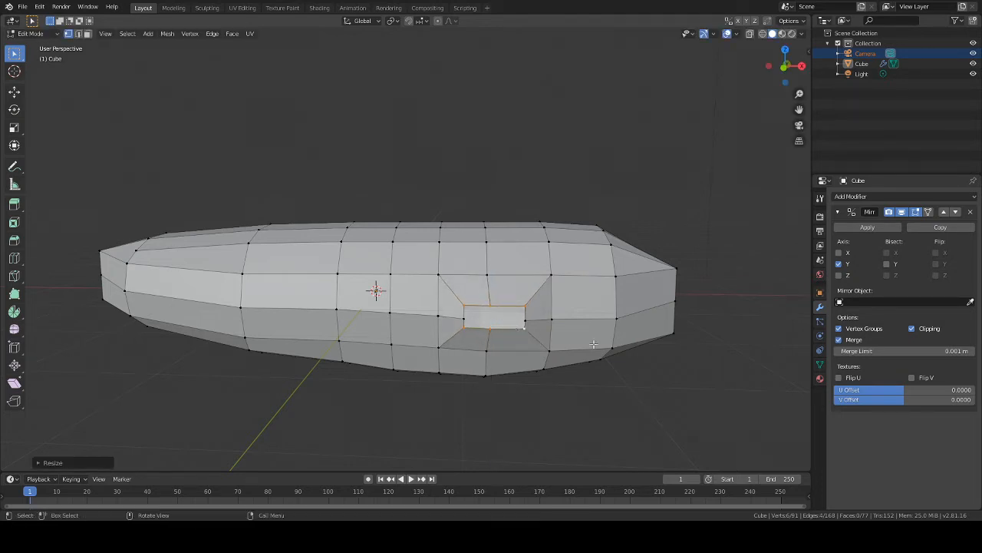
# Step: Move the hole's rim slightly along Y toward the mirror plane
pyautogui.moveTo(695, 346); pyautogui.dragTo(583, 391, button='middle')
pyautogui.scroll(-4, 521, 348)
pyautogui.scroll(5, 695, 363)
pyautogui.press('g')
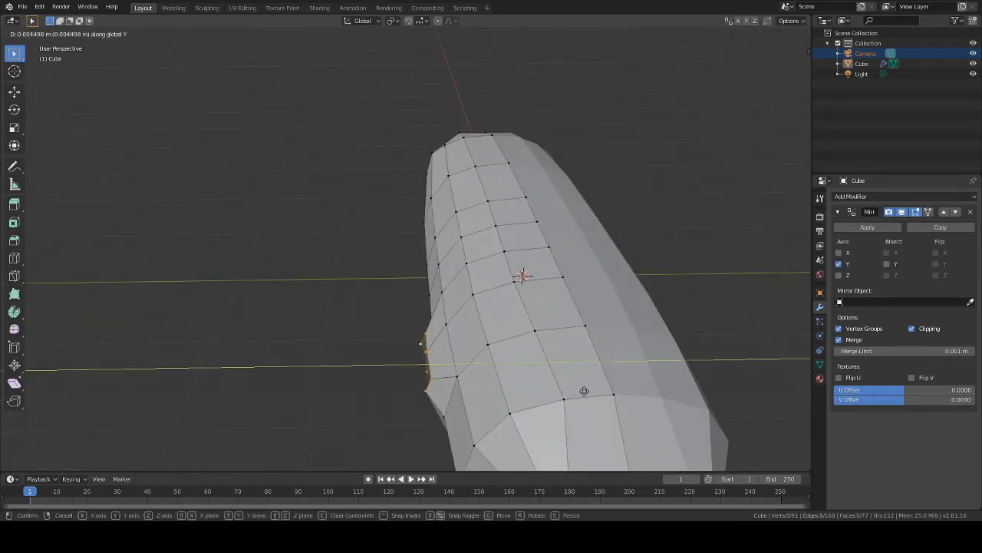
pyautogui.click(593, 391)
# Step: Move the three vertices of the rim's upper edge slightly along Z and adjust them along Y
pyautogui.moveTo(593, 392); pyautogui.dragTo(500, 312, button='middle')
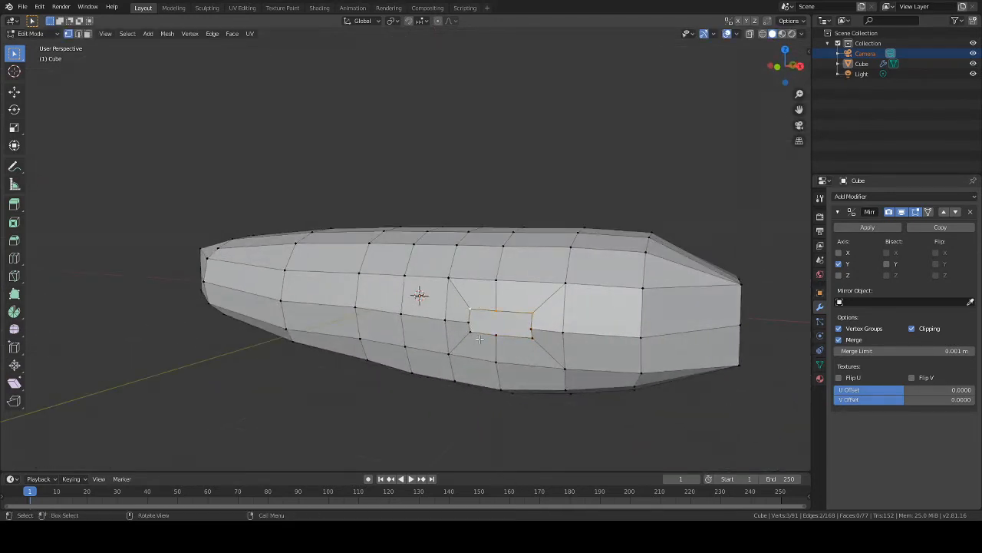
pyautogui.press('g')
pyautogui.press('z')
pyautogui.click(485, 341)
pyautogui.moveTo(484, 342); pyautogui.dragTo(503, 410, button='middle')
pyautogui.press('g')
pyautogui.press('y')
pyautogui.click(462, 382)
# Step: Flatten the hole's whole rim loop by scaling it to 0 along Y
pyautogui.moveTo(804, 475); pyautogui.dragTo(631, 482, button='middle')
pyautogui.moveTo(449, 383); pyautogui.dragTo(515, 345, button='middle')
pyautogui.click(528, 334)
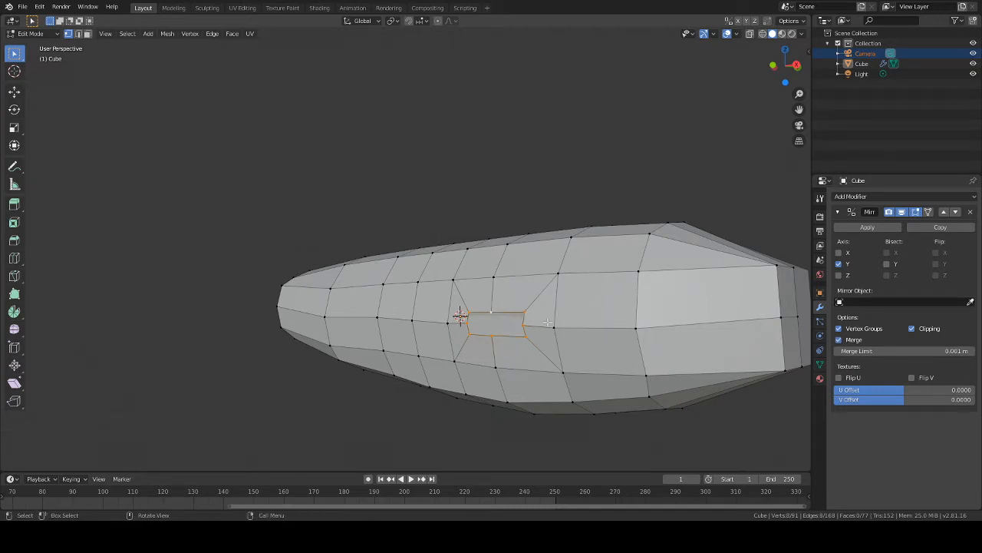
pyautogui.moveTo(547, 323); pyautogui.dragTo(489, 236, button='middle')
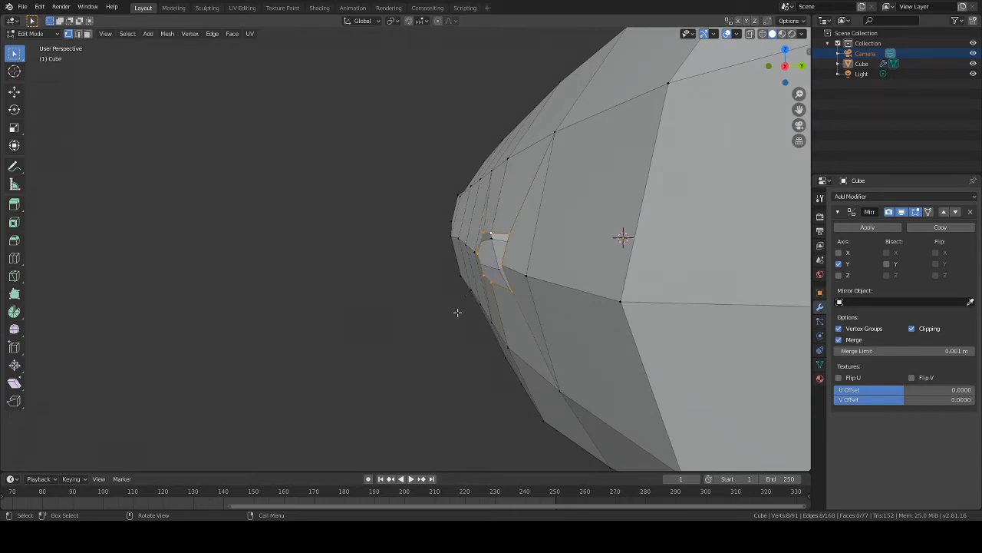
pyautogui.moveTo(457, 312)
pyautogui.mouseDown(button='middle')
pyautogui.moveTo(478, 333)
pyautogui.moveTo(471, 336)
pyautogui.moveTo(473, 320)
pyautogui.mouseUp(button='middle')
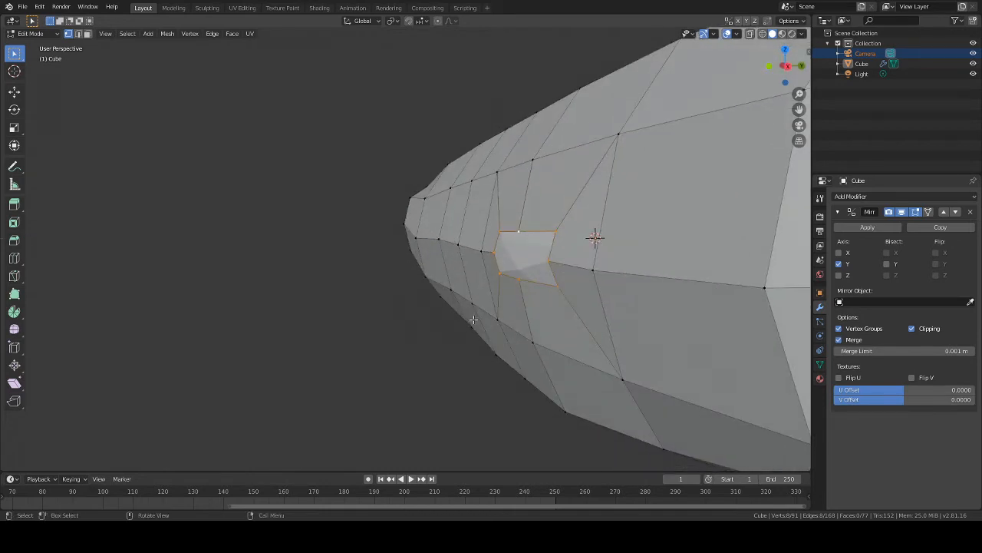
pyautogui.press('s')
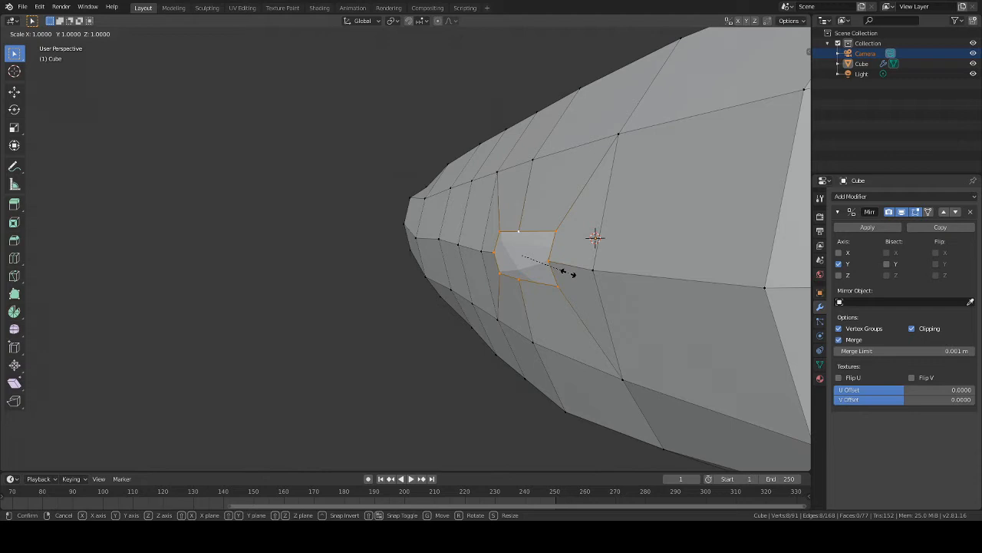
pyautogui.press('y')
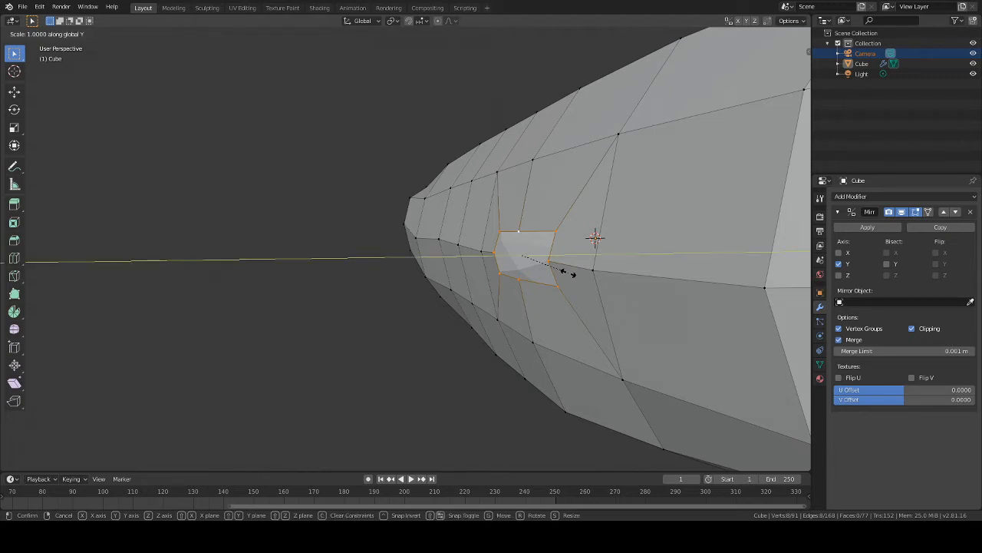
pyautogui.write('0')
pyautogui.press('Return')
# Step: Scale the rim's two lower corner vertices slightly closer together along X
pyautogui.moveTo(569, 273); pyautogui.dragTo(481, 230, button='middle')
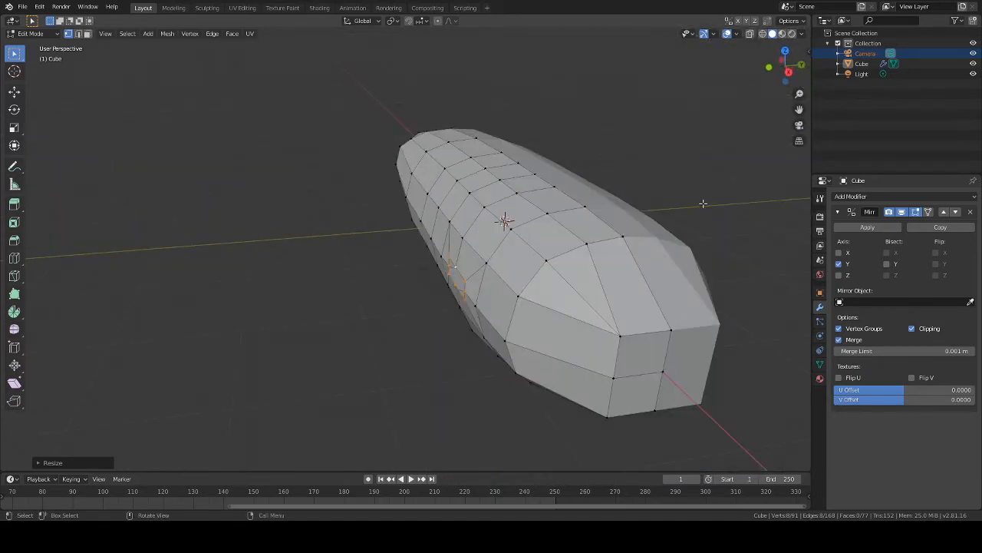
pyautogui.scroll(5, 591, 195)
pyautogui.moveTo(590, 195); pyautogui.dragTo(621, 320, button='middle')
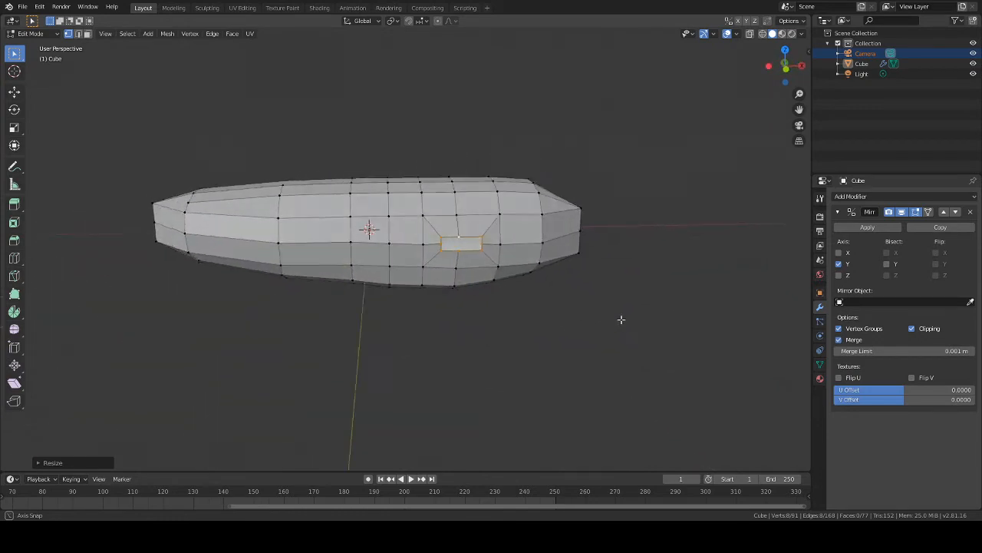
pyautogui.scroll(3, 550, 289)
pyautogui.click(554, 249)
pyautogui.keyDown('shift'); pyautogui.click(474, 254); pyautogui.keyUp('shift')
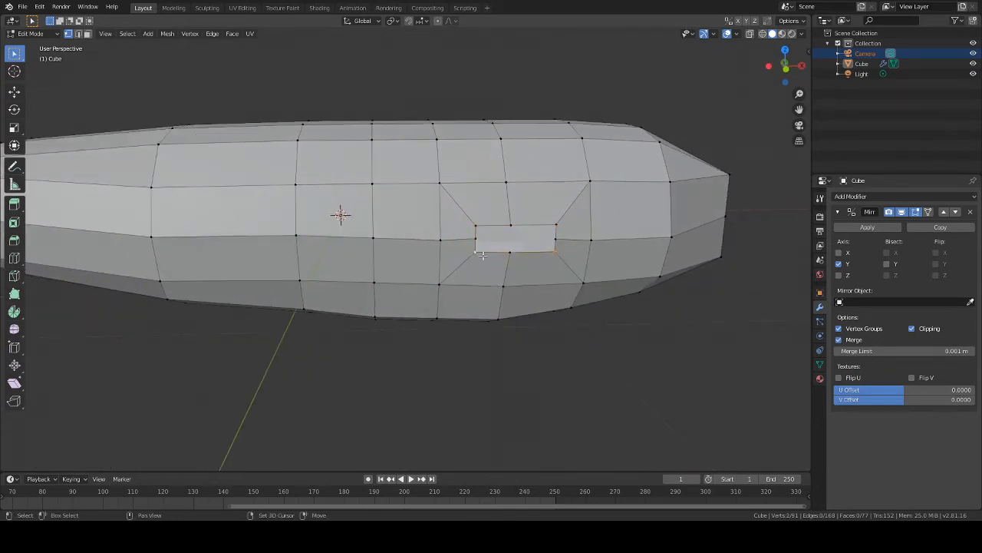
pyautogui.press('x')
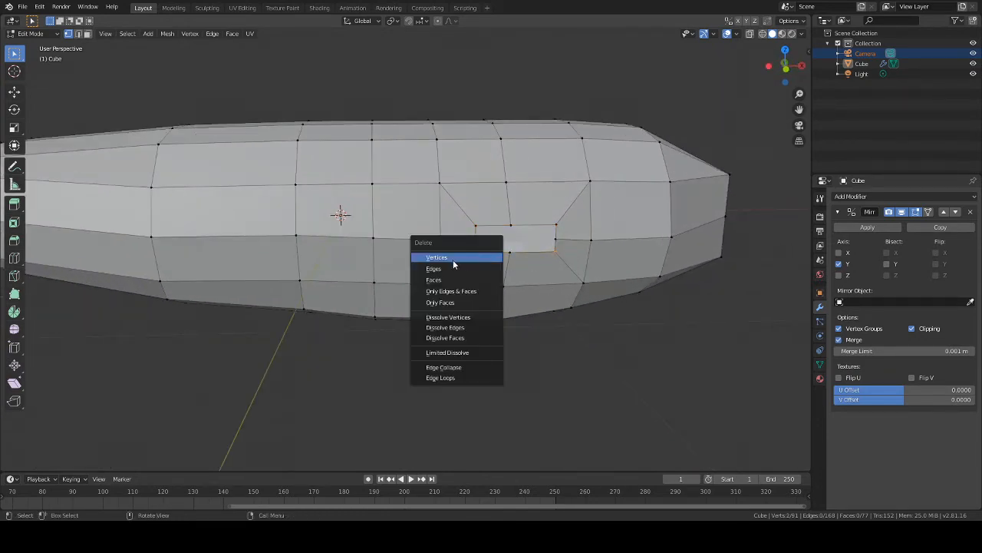
pyautogui.press('s')
pyautogui.click(551, 256)
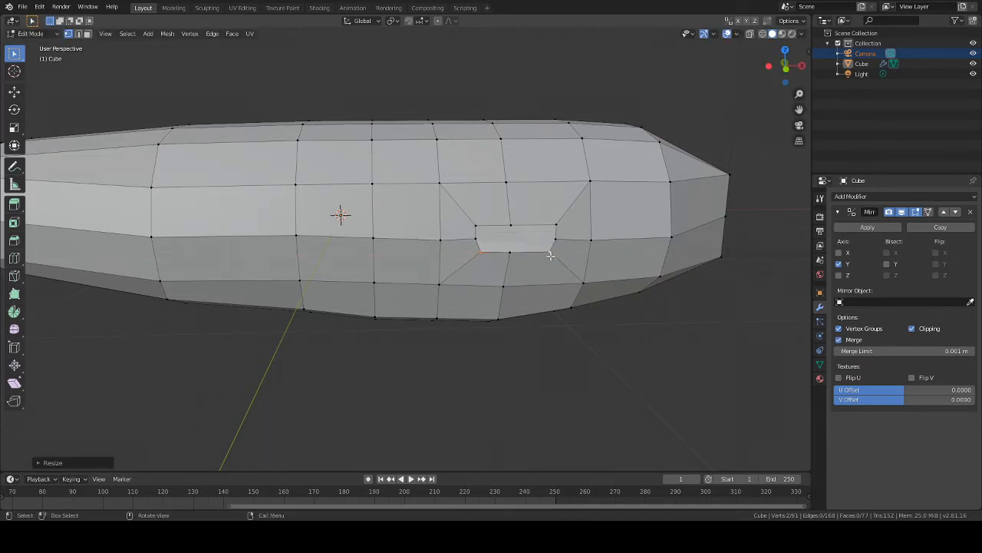
# Step: Try scaling the rim's two upper corner vertices closer together along X, and undo that change
pyautogui.moveTo(581, 304); pyautogui.dragTo(514, 277, button='middle')
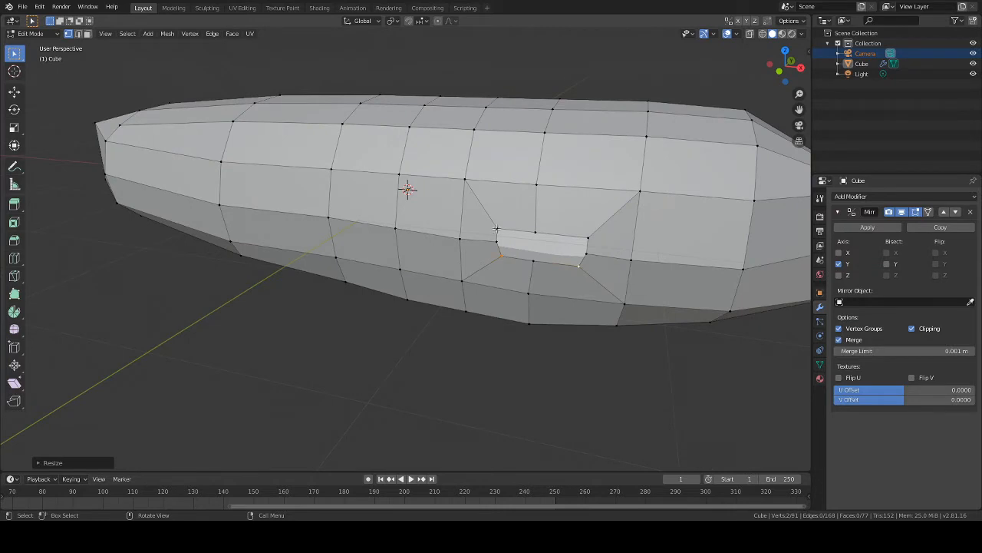
pyautogui.keyDown('shift'); pyautogui.click(583, 239); pyautogui.keyUp('shift')
pyautogui.press('s')
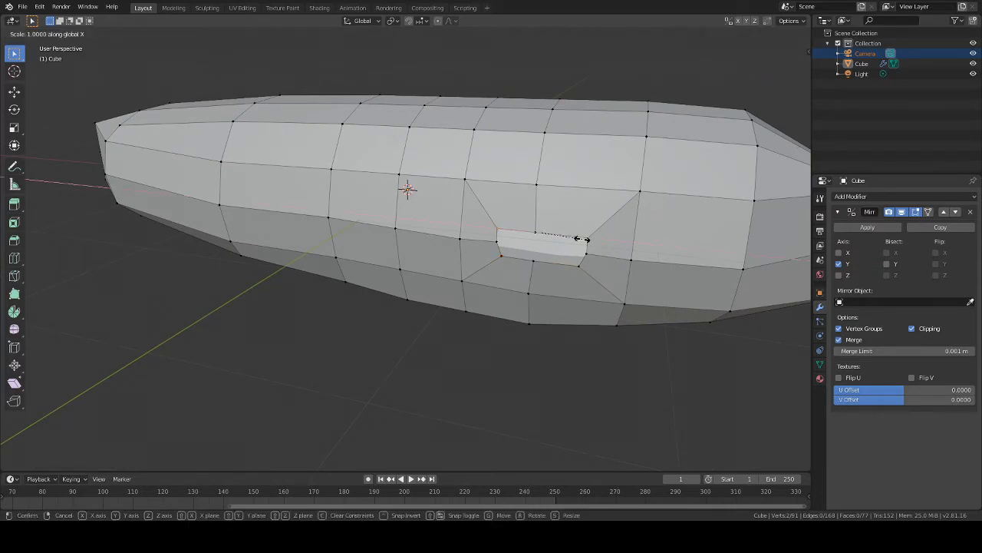
pyautogui.click(580, 240)
pyautogui.keyDown('shift'); pyautogui.click(505, 257); pyautogui.keyUp('shift')
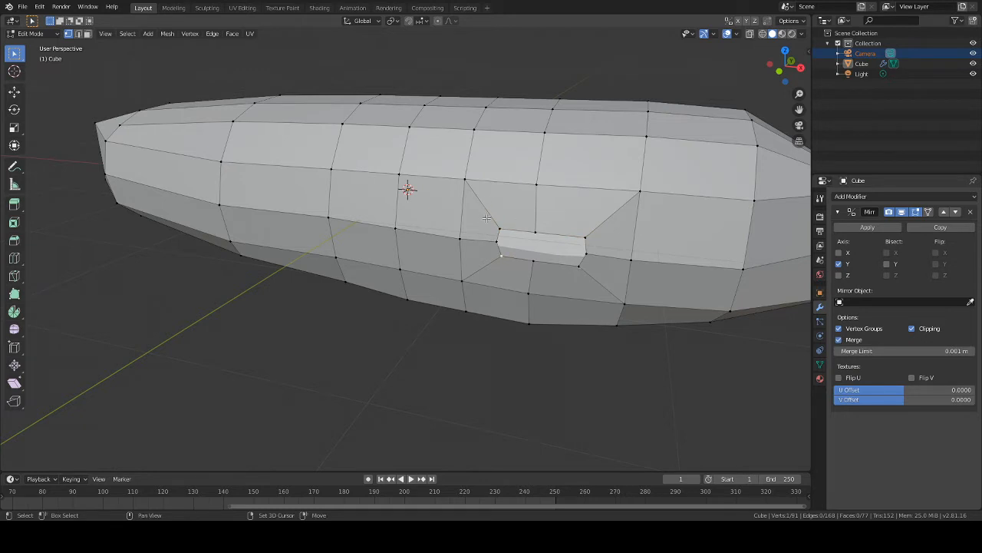
pyautogui.hotkey('ctrl', 'z')
pyautogui.hotkey('ctrl', 'z')
pyautogui.hotkey('ctrl', 'z')
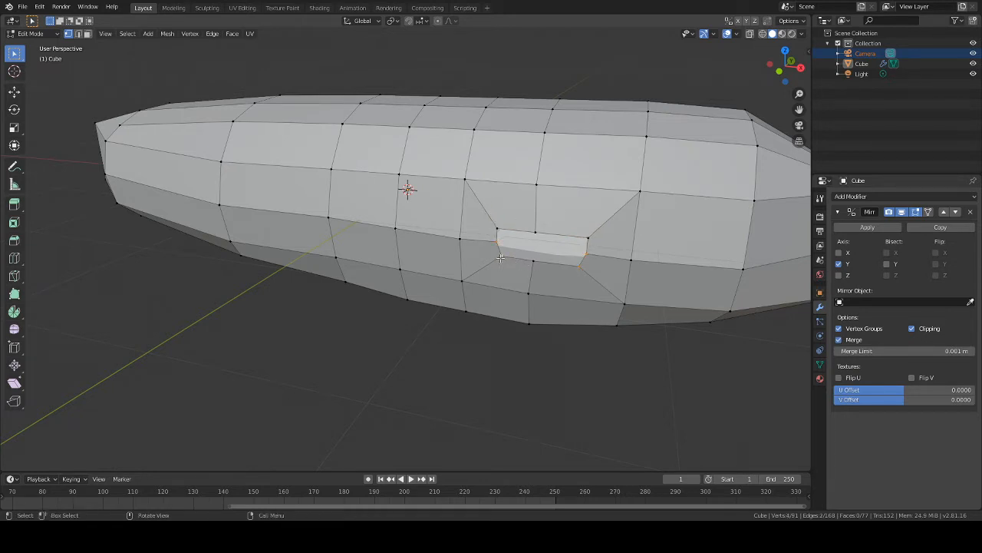
# Step: Scale the rim's side and lower corner vertices to about 0.86 along X, and bring the lower corners slightly closer still
pyautogui.press('s')
pyautogui.press('x')
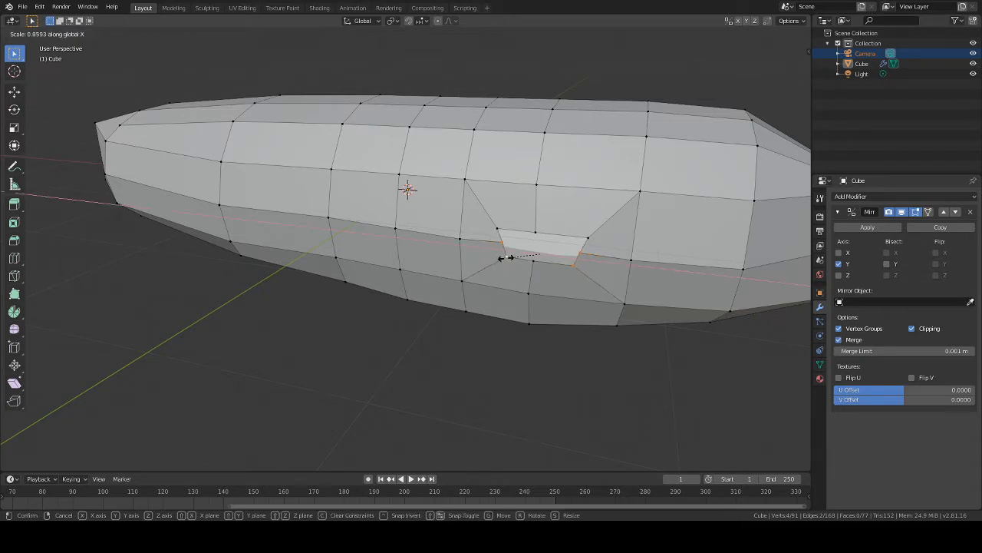
pyautogui.click(505, 257)
pyautogui.keyDown('shift'); pyautogui.click(504, 245); pyautogui.keyUp('shift')
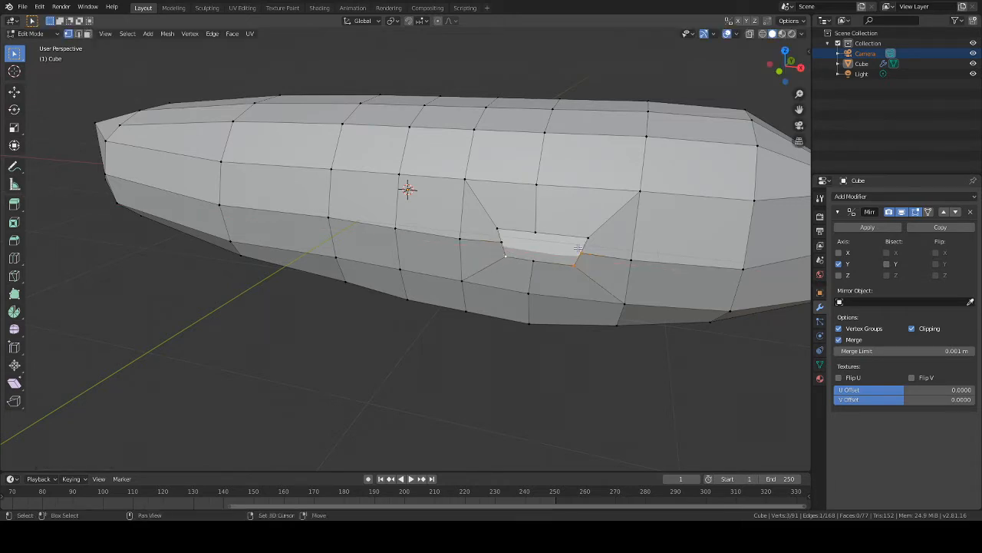
pyautogui.press('s')
pyautogui.press('x')
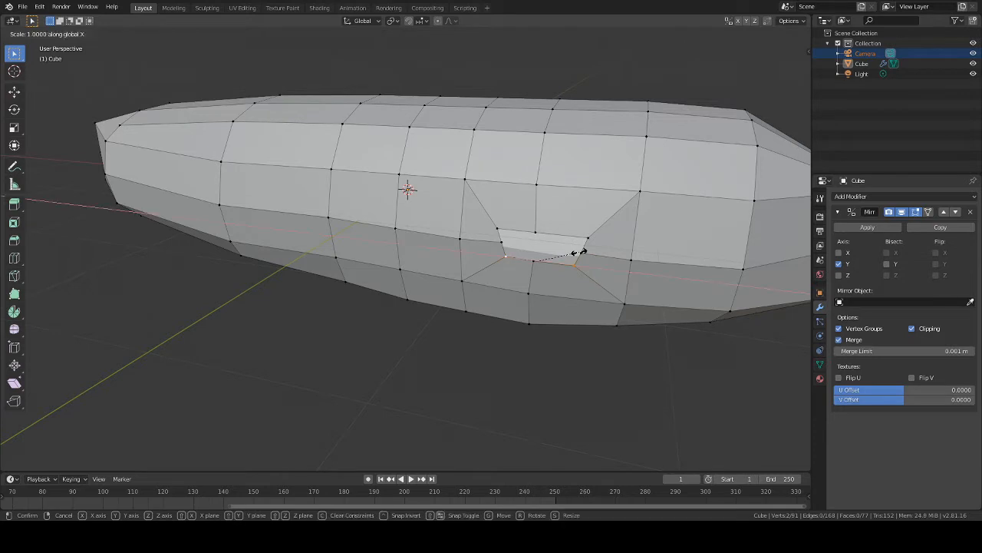
pyautogui.click(577, 253)
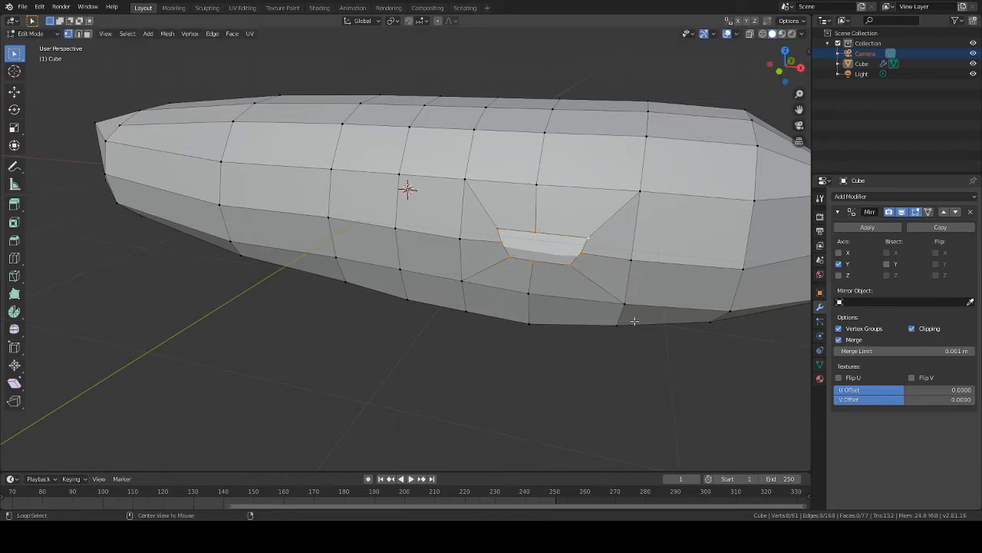
# Step: Move the rim's lower corner and side vertices nearest the blunt end slightly along X toward that end
pyautogui.moveTo(701, 368); pyautogui.dragTo(712, 344, button='middle')
pyautogui.scroll(-1, 531, 348)
pyautogui.scroll(-1, 683, 340)
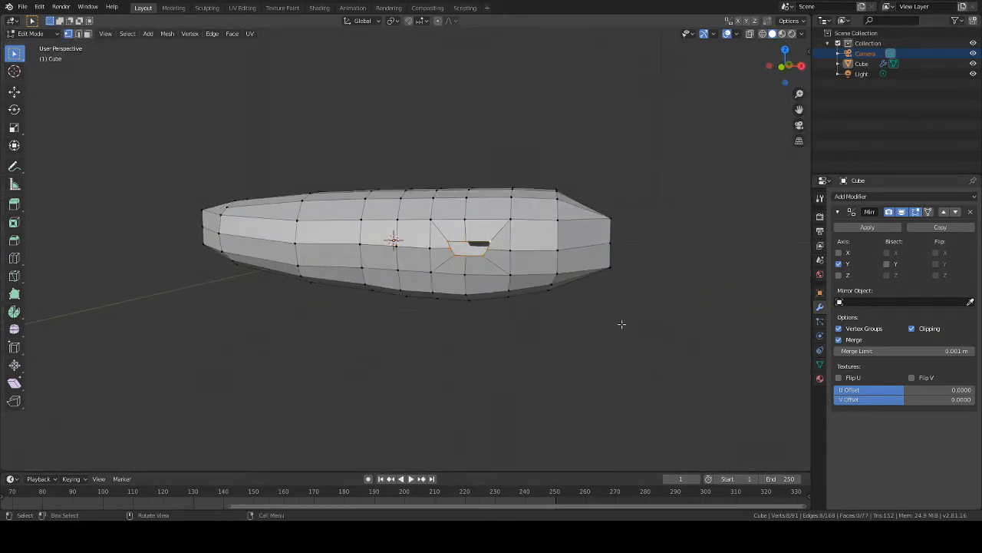
pyautogui.moveTo(621, 323); pyautogui.dragTo(583, 302, button='middle')
pyautogui.scroll(2, 581, 297)
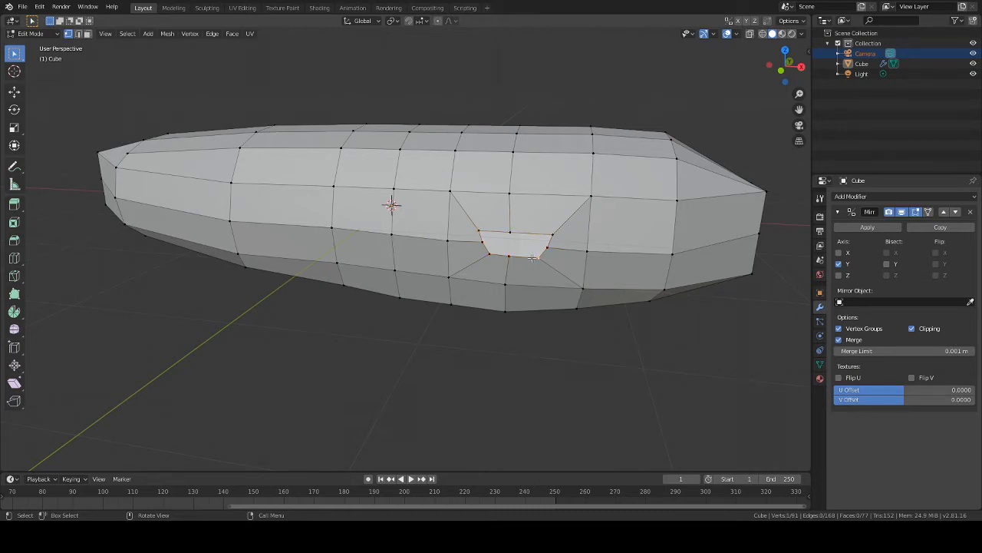
pyautogui.press('g')
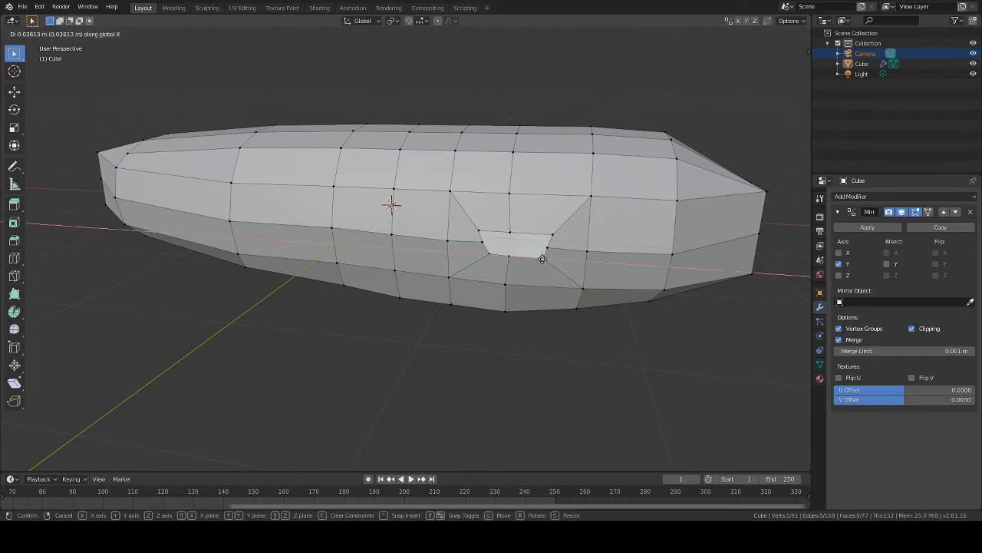
pyautogui.click(545, 253)
pyautogui.press('g')
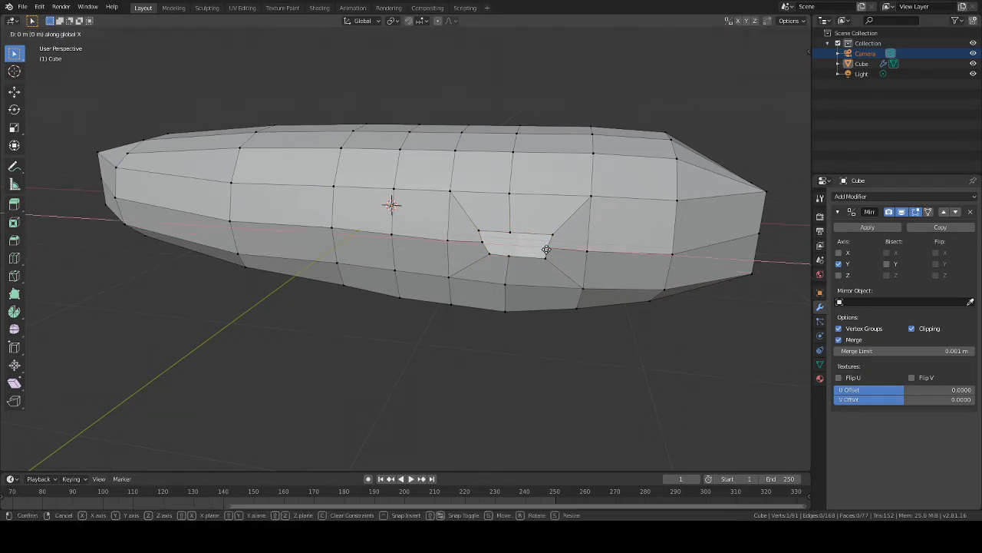
pyautogui.click(550, 251)
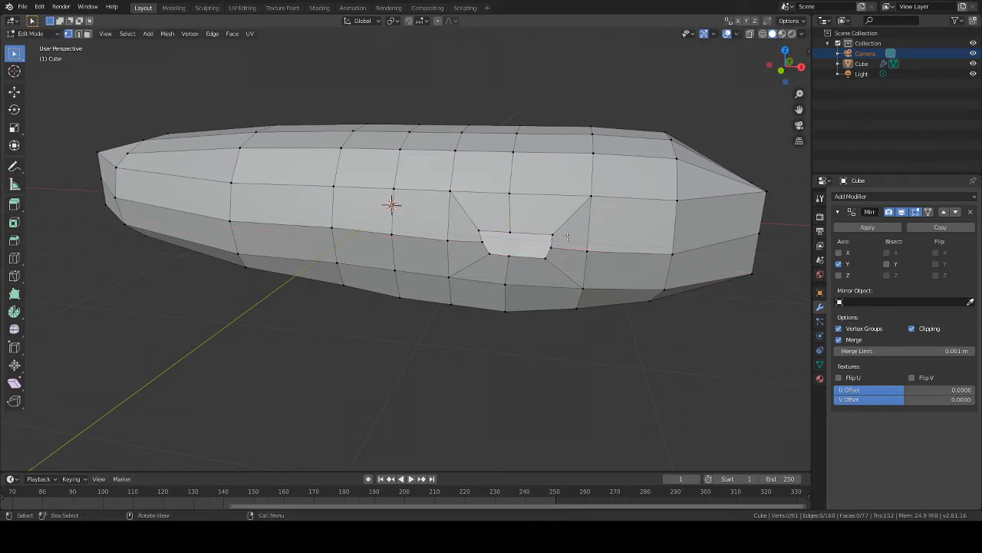
# Step: Extrude the hole's rim loop outward from the body along Y to start the limb
pyautogui.keyDown('alt'); pyautogui.click(551, 244); pyautogui.keyUp('alt')
pyautogui.moveTo(628, 338); pyautogui.dragTo(565, 355, button='middle')
pyautogui.press('g')
pyautogui.press('y')
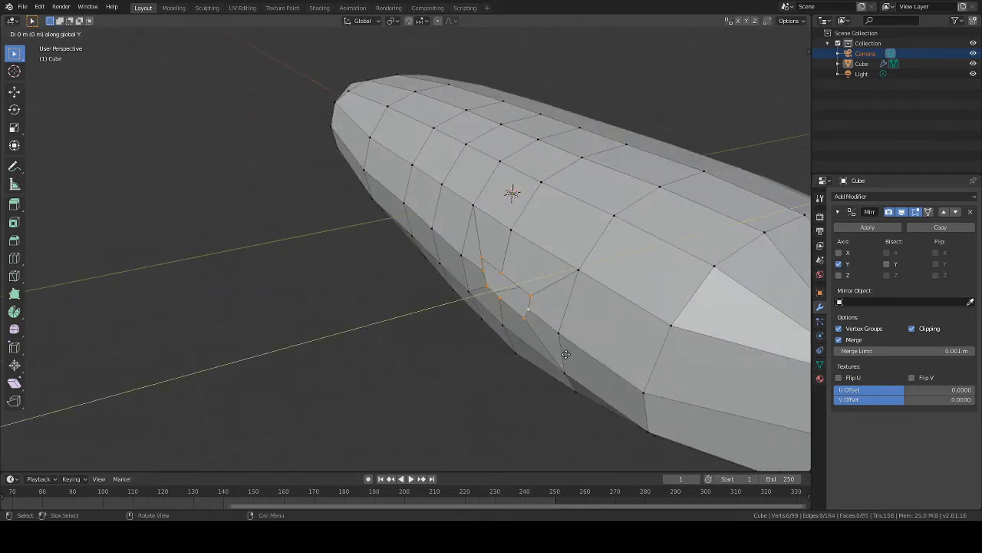
pyautogui.click(552, 356)
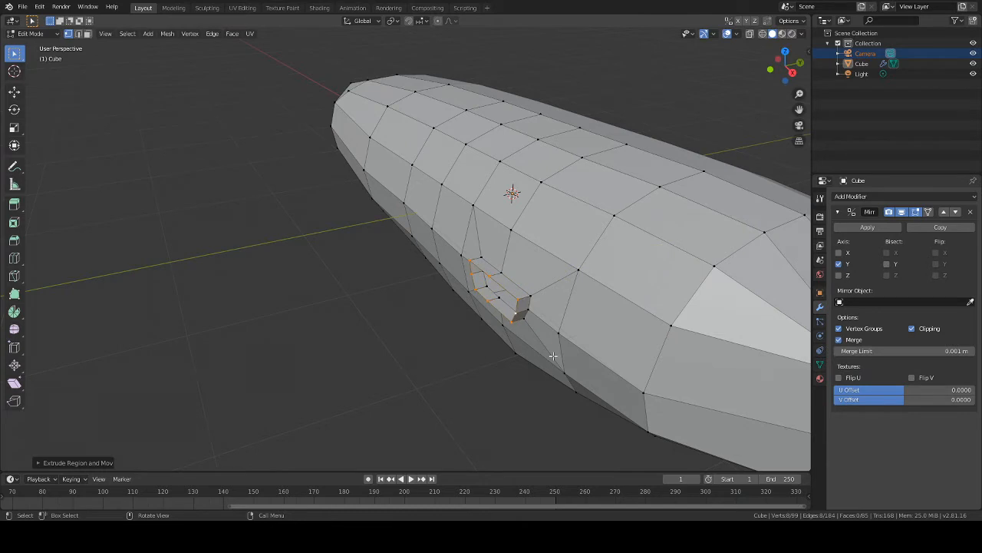
# Step: Lower the newly extruded rim loop along Z and shift it slightly along X away from the body's blunt end
pyautogui.press('g')
pyautogui.press('y')
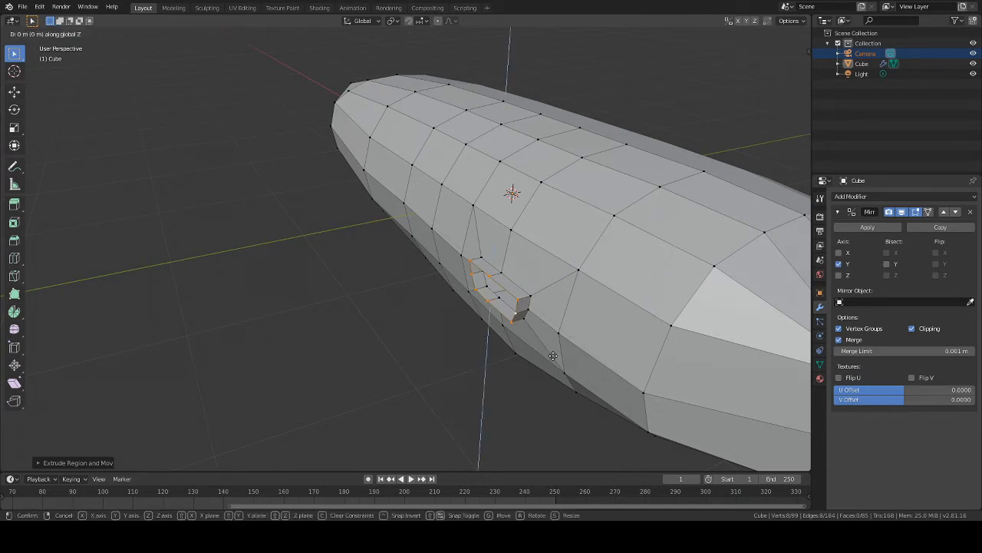
pyautogui.click(558, 368)
pyautogui.moveTo(559, 373); pyautogui.dragTo(609, 373, button='middle')
pyautogui.press('g')
pyautogui.press('y')
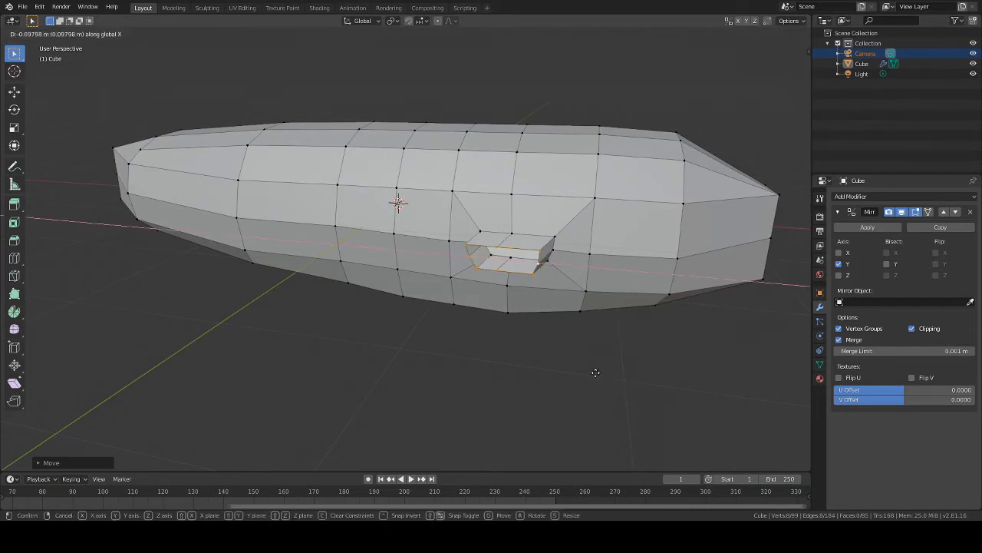
pyautogui.click(616, 382)
# Step: Move the three vertices of the limb's base ring nearest the blunt end slightly along X toward that end
pyautogui.moveTo(616, 382); pyautogui.dragTo(630, 358, button='middle')
pyautogui.press('g')
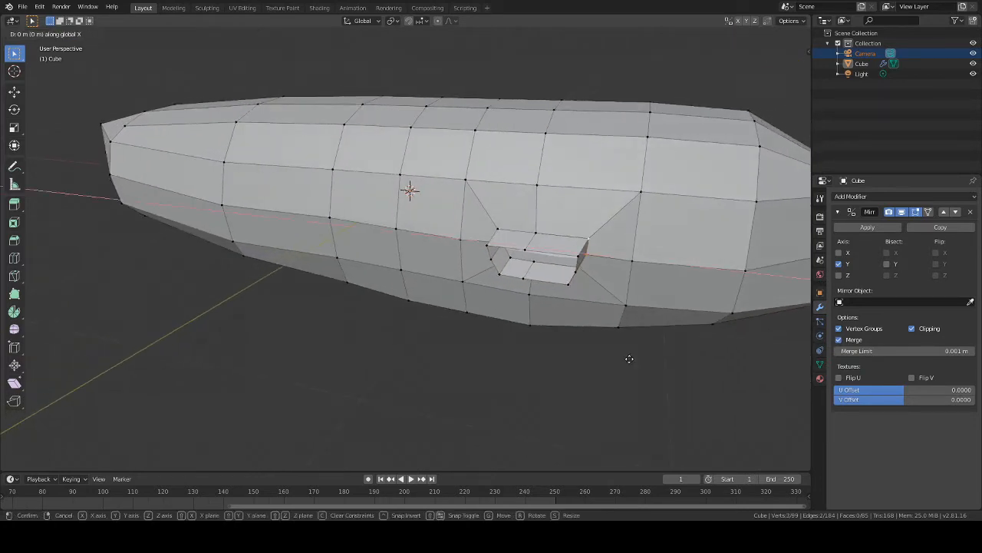
pyautogui.press('x')
pyautogui.click(635, 360)
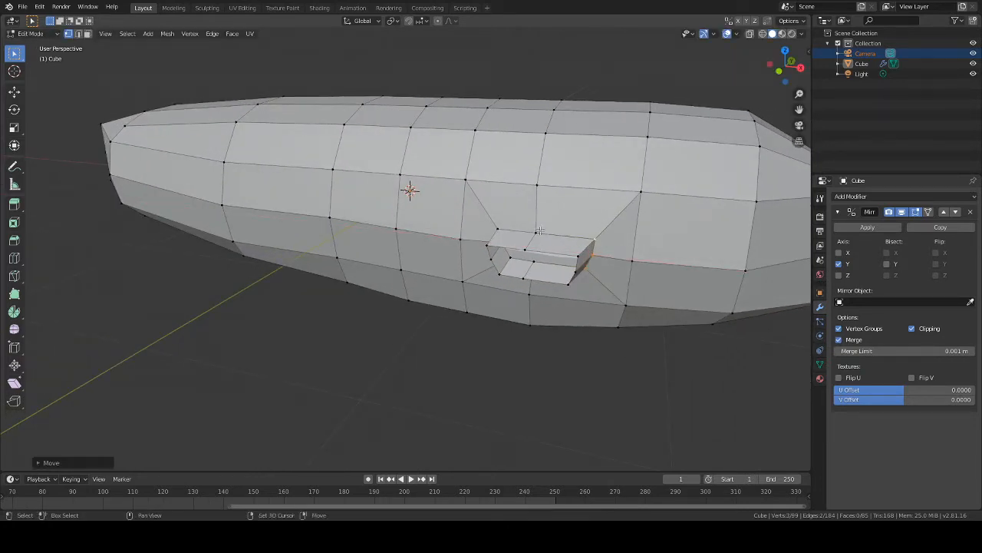
# Step: Try raising the three upper vertices of the limb's base ring along Z, and undo that change
pyautogui.keyDown('shift'); pyautogui.click(512, 228); pyautogui.keyUp('shift')
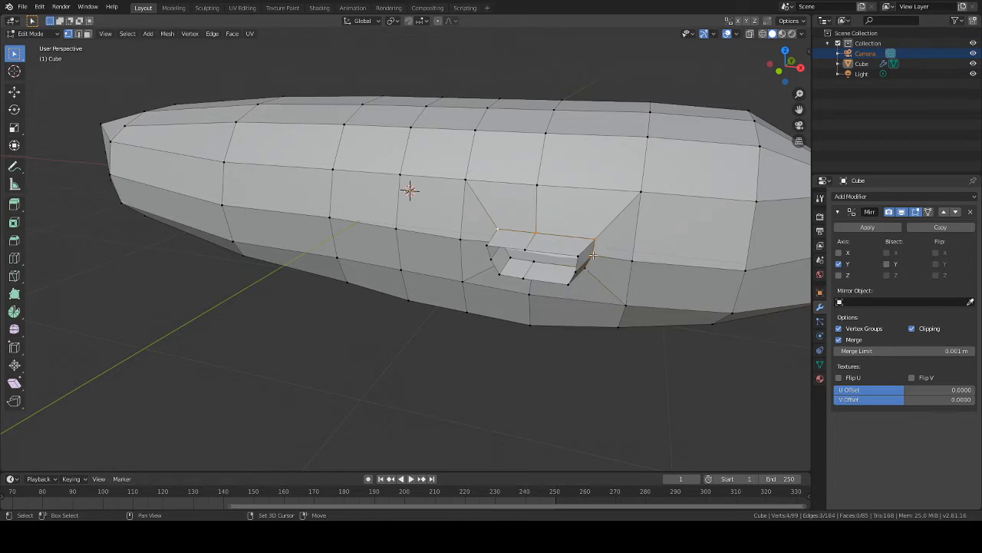
pyautogui.moveTo(596, 253); pyautogui.dragTo(571, 252, button='middle')
pyautogui.press('g')
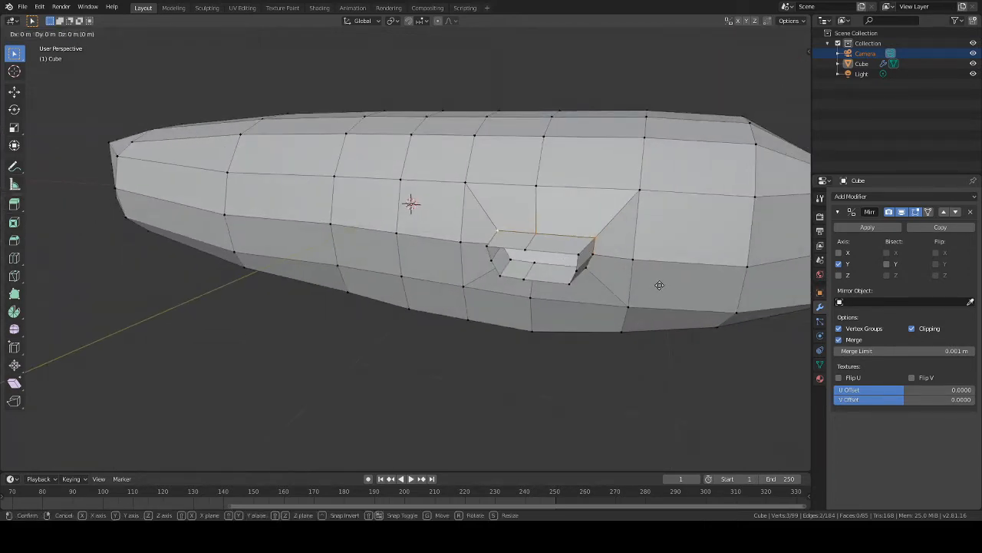
pyautogui.press('z')
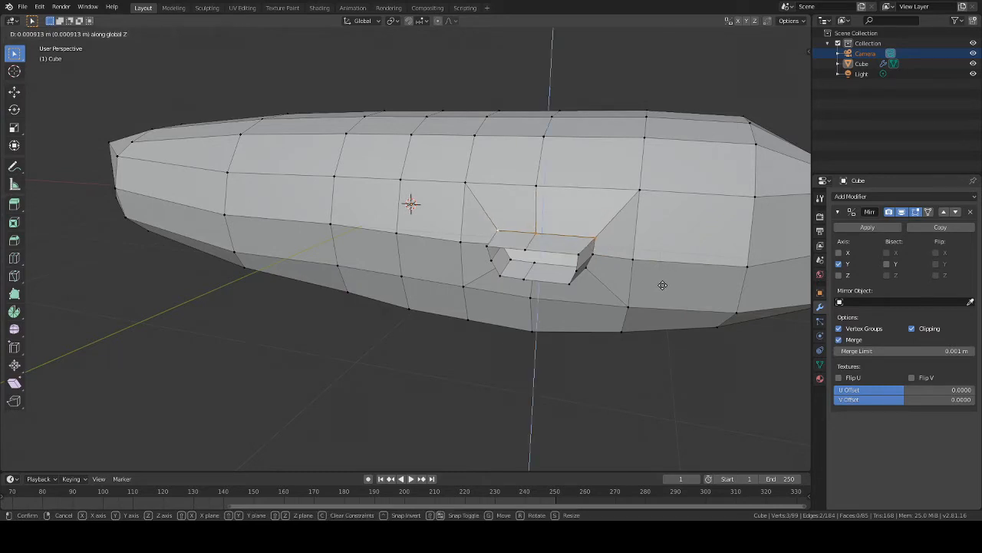
pyautogui.click(669, 279)
pyautogui.press('g')
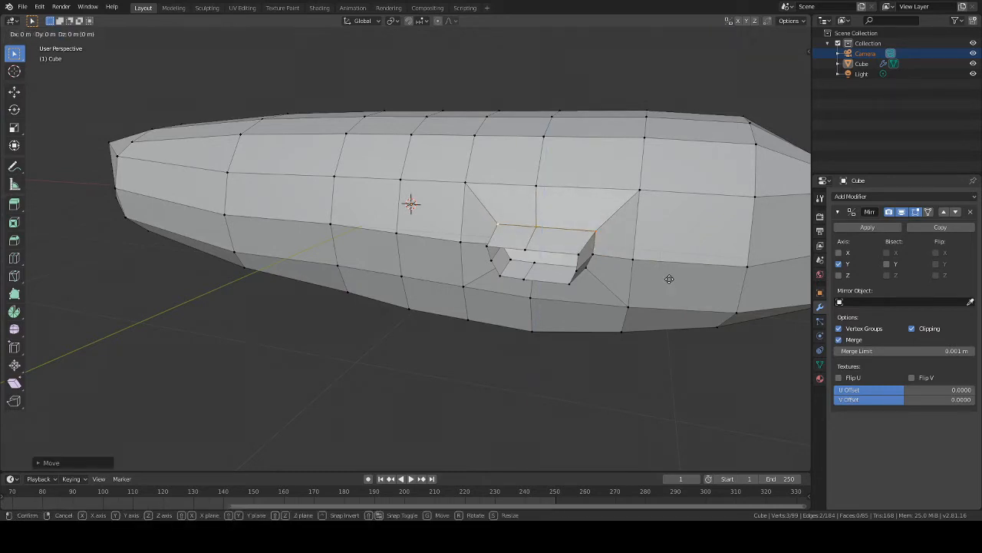
pyautogui.press('x')
pyautogui.rightClick(672, 279)
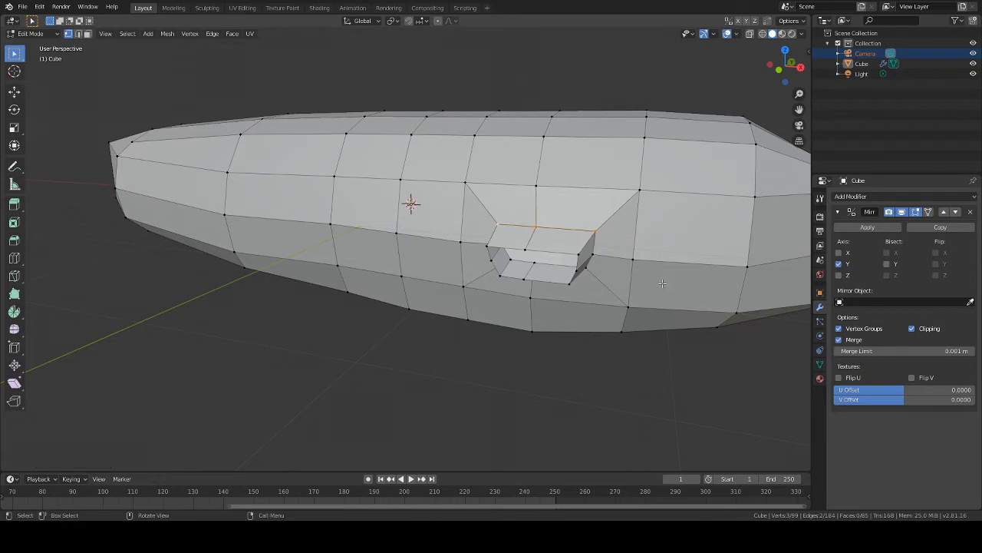
pyautogui.hotkey('ctrl', 'z')
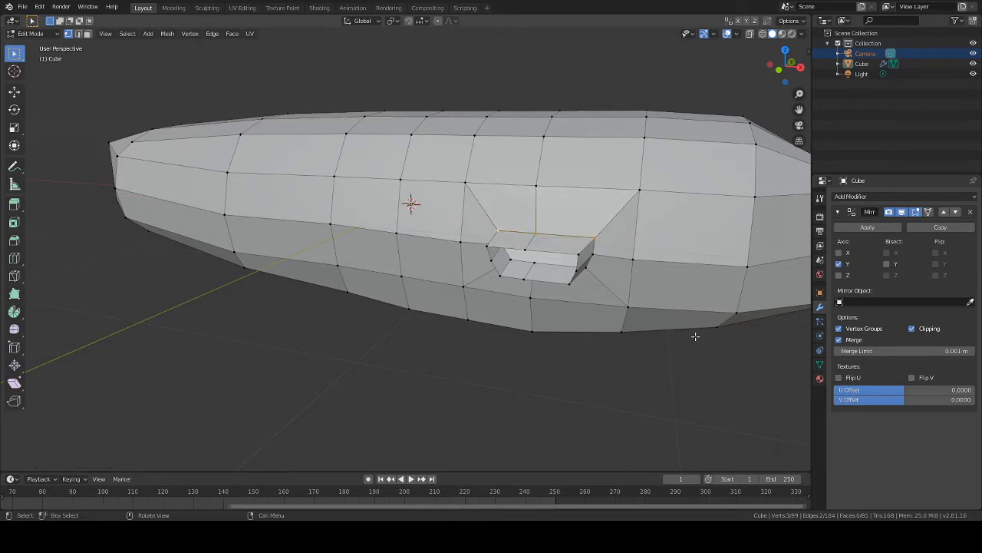
# Step: Flatten the row of three upper base-ring vertices by scaling them closer together along Z
pyautogui.press('s')
pyautogui.press('z')
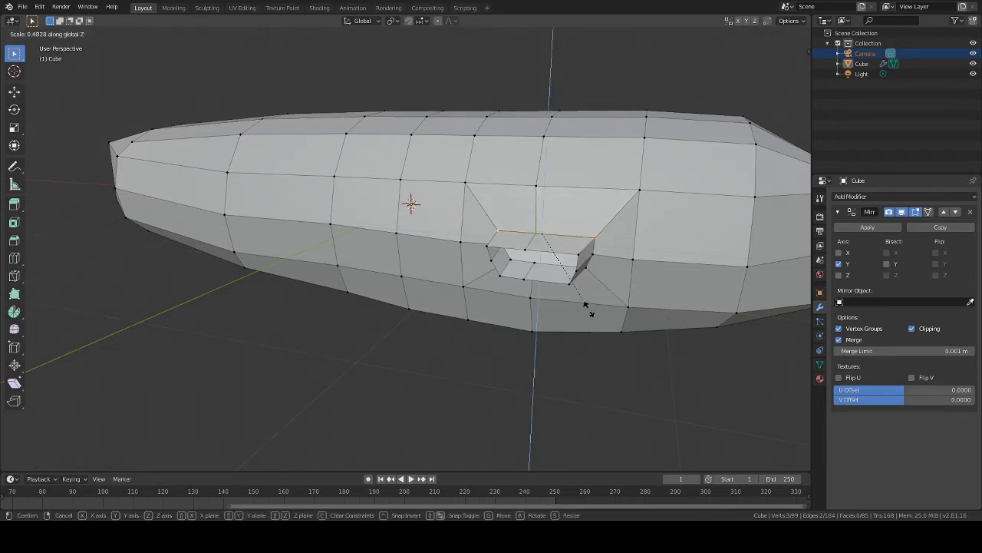
pyautogui.click(588, 308)
pyautogui.moveTo(588, 309); pyautogui.dragTo(606, 281, button='middle')
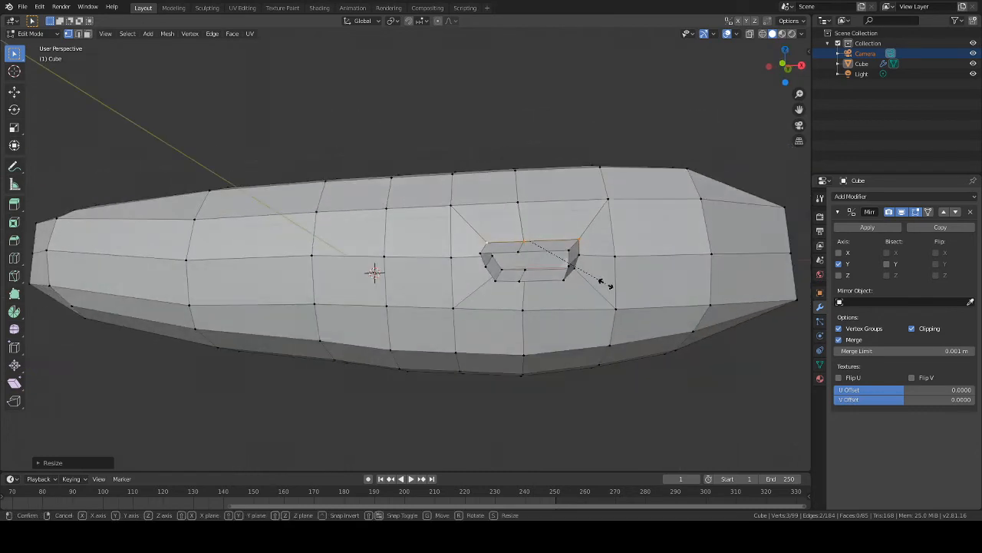
pyautogui.press('s')
pyautogui.press('z')
pyautogui.rightClick(545, 296)
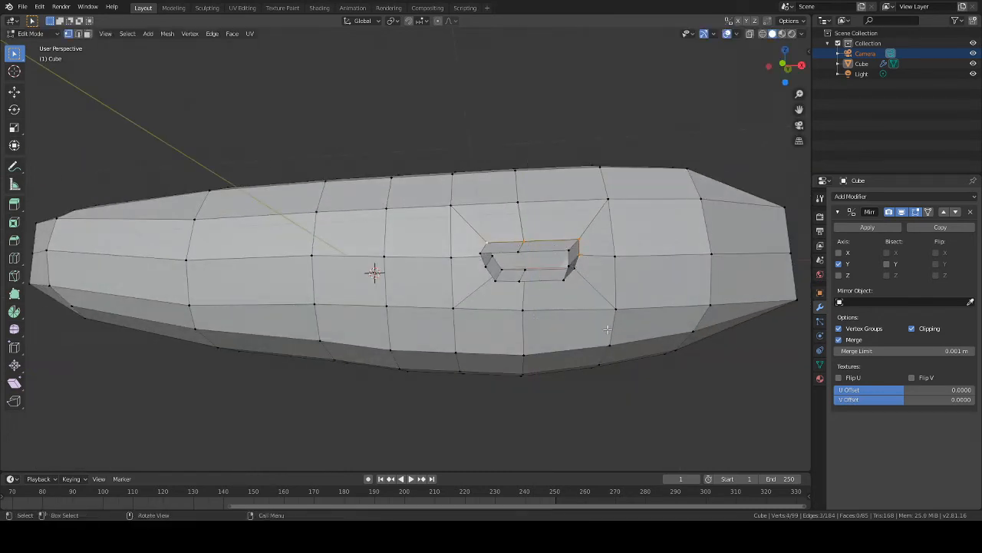
pyautogui.moveTo(607, 328); pyautogui.dragTo(598, 244, button='middle')
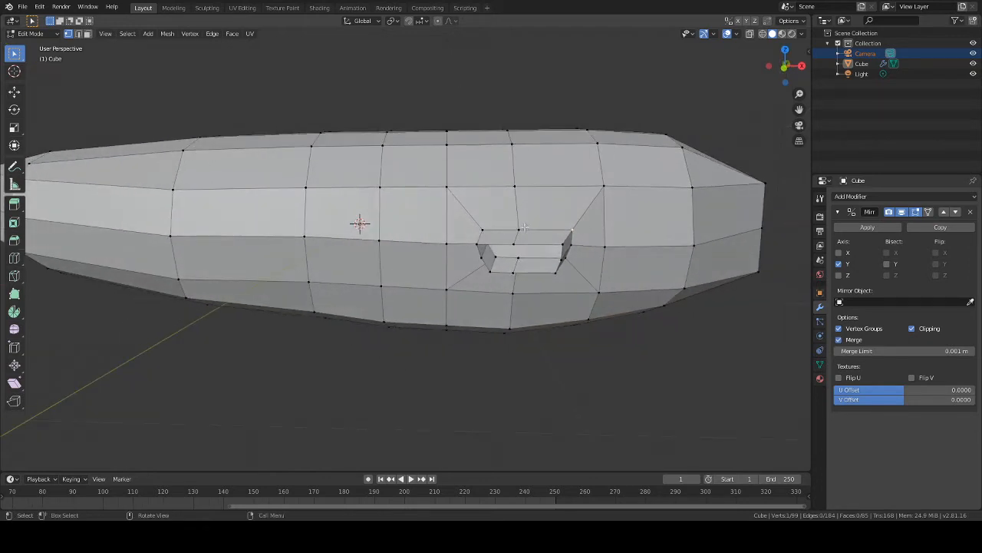
pyautogui.press('s')
pyautogui.press('z')
pyautogui.click(617, 334)
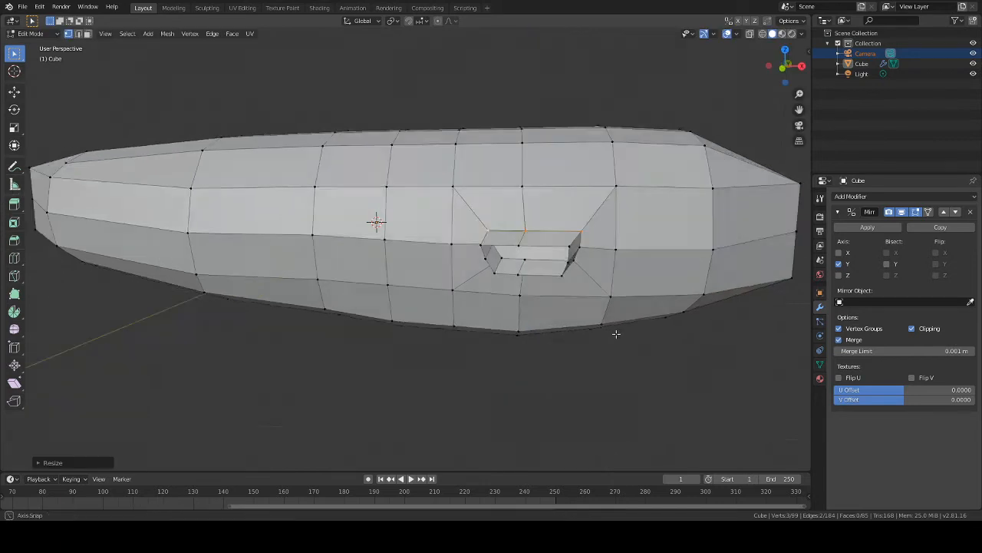
# Step: Raise the limb's three upper base-ring vertices about 0.04 m along Z
pyautogui.moveTo(616, 334); pyautogui.dragTo(519, 274, button='middle')
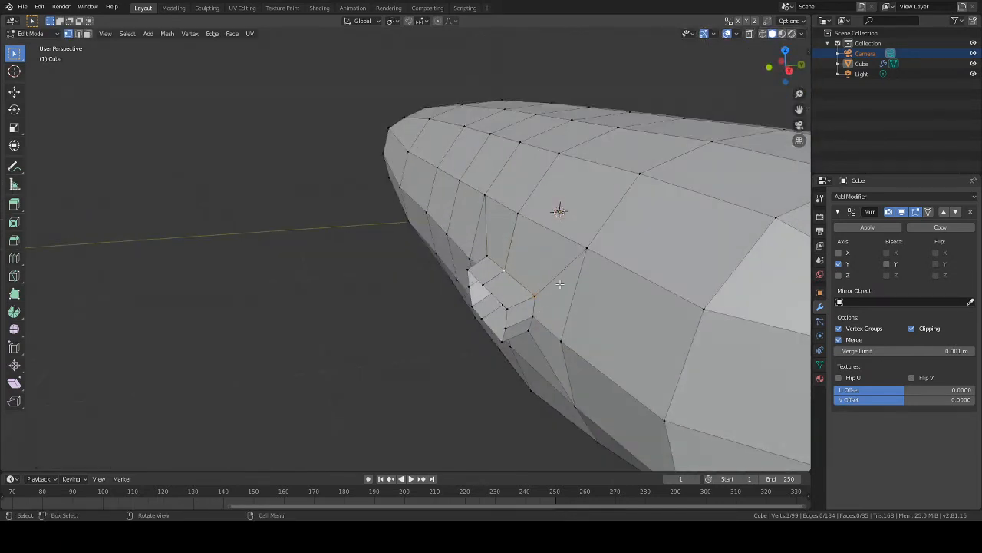
pyautogui.keyDown('shift'); pyautogui.click(532, 297); pyautogui.keyUp('shift')
pyautogui.moveTo(568, 333); pyautogui.dragTo(606, 326, button='middle')
pyautogui.press('g')
pyautogui.press('z')
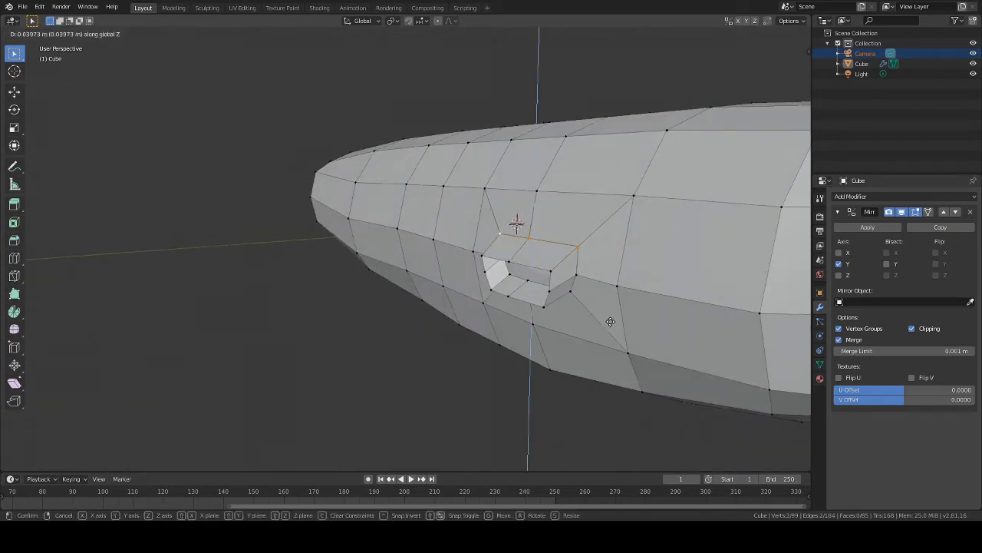
pyautogui.click(610, 322)
# Step: Lower the three upper vertices of the limb's outer rim slightly along Z
pyautogui.moveTo(611, 326); pyautogui.dragTo(678, 340, button='middle')
pyautogui.scroll(-3, 530, 330)
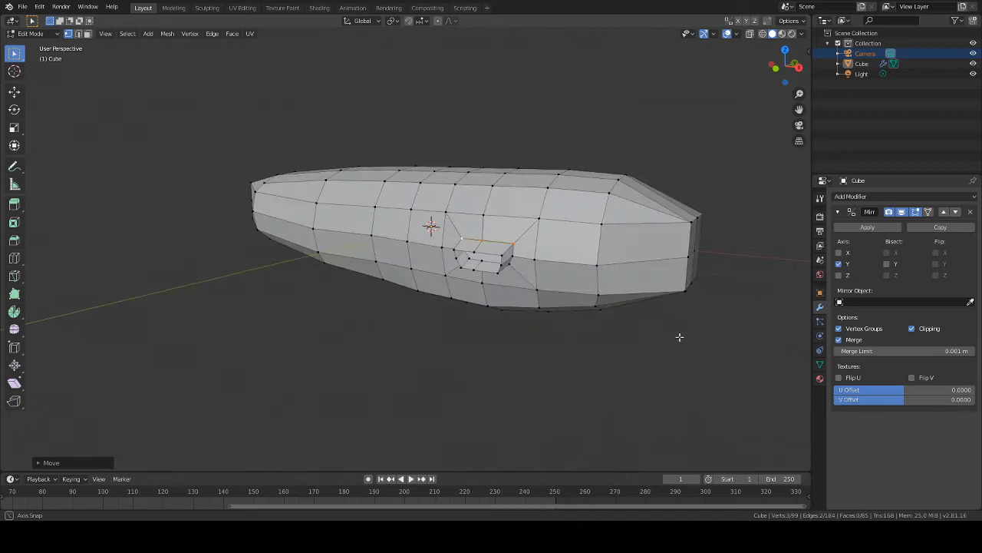
pyautogui.click(504, 256)
pyautogui.keyDown('shift'); pyautogui.click(474, 252); pyautogui.keyUp('shift')
pyautogui.keyDown('shift'); pyautogui.click(466, 258); pyautogui.keyUp('shift')
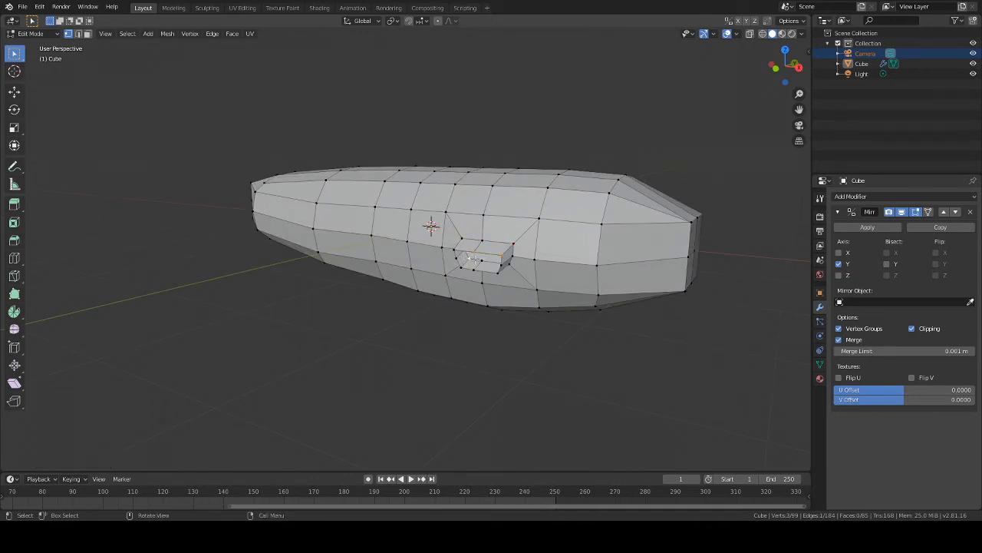
pyautogui.moveTo(593, 327); pyautogui.dragTo(467, 348, button='middle')
pyautogui.press('g')
pyautogui.press('z')
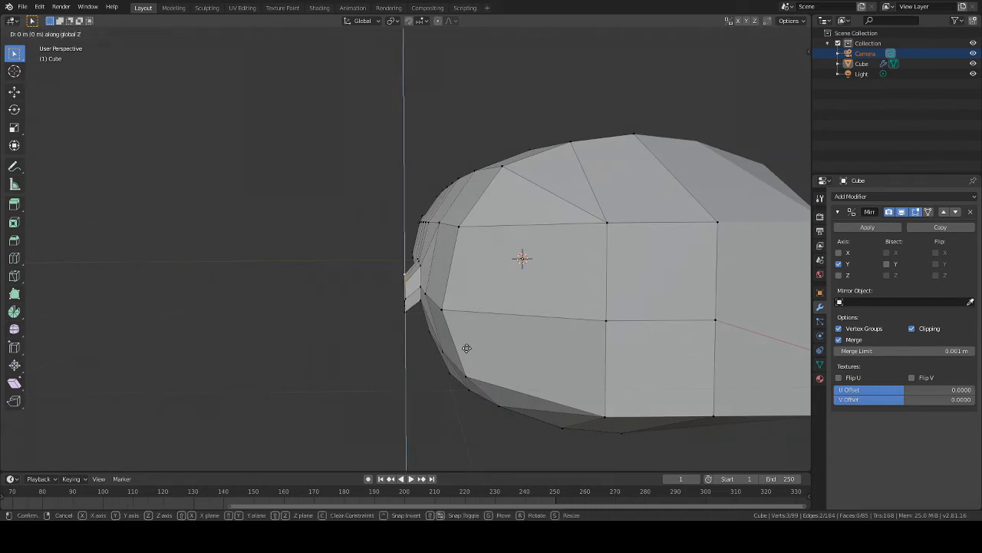
pyautogui.click(468, 350)
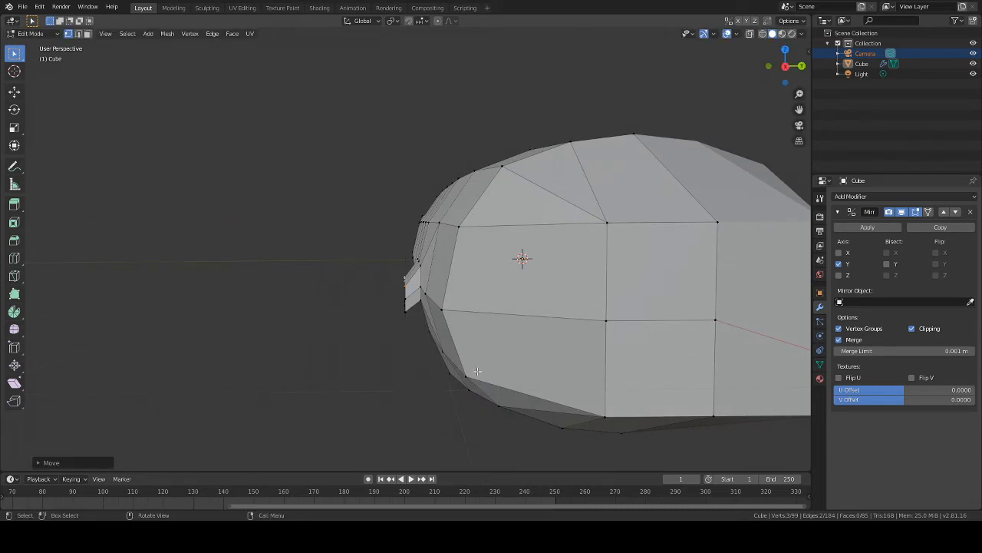
# Step: Extrude the limb's outer rim loop farther outward along Y and lower the new loop slightly
pyautogui.moveTo(478, 371); pyautogui.dragTo(515, 390, button='middle')
pyautogui.press('e')
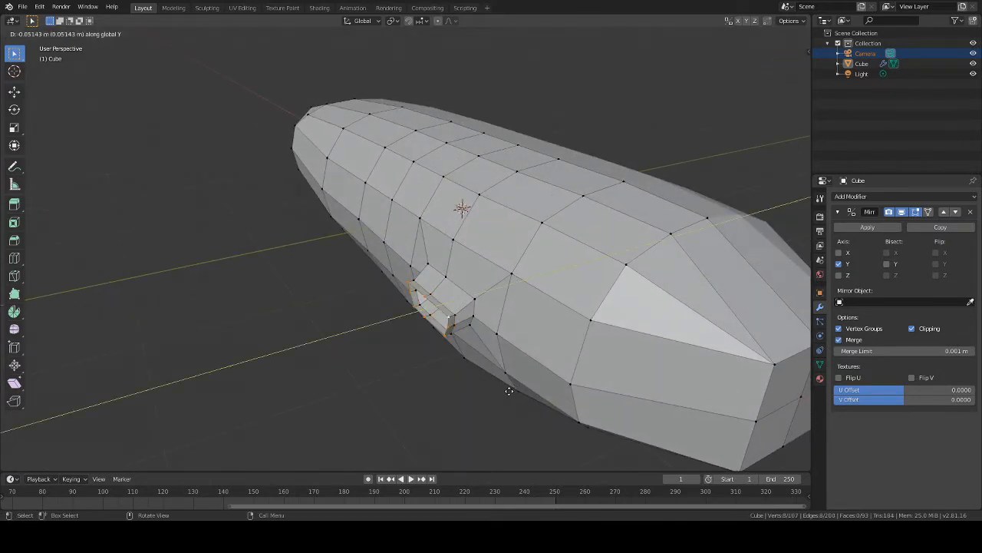
pyautogui.click(505, 392)
pyautogui.press('g')
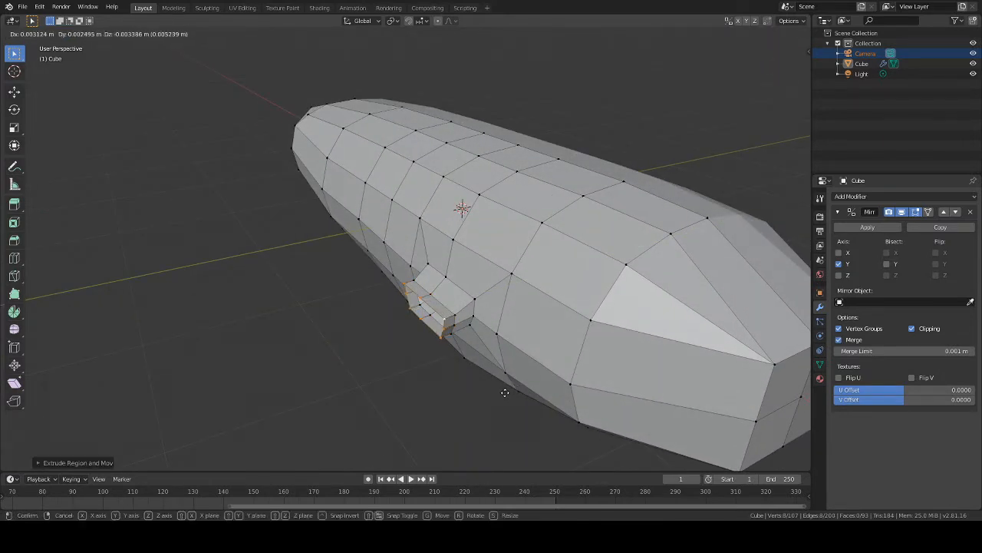
pyautogui.click(511, 404)
# Step: Shift the new outer loop about 0.1 m along negative X and scale it slightly smaller
pyautogui.moveTo(511, 404); pyautogui.dragTo(626, 375, button='middle')
pyautogui.press('g')
pyautogui.press('x')
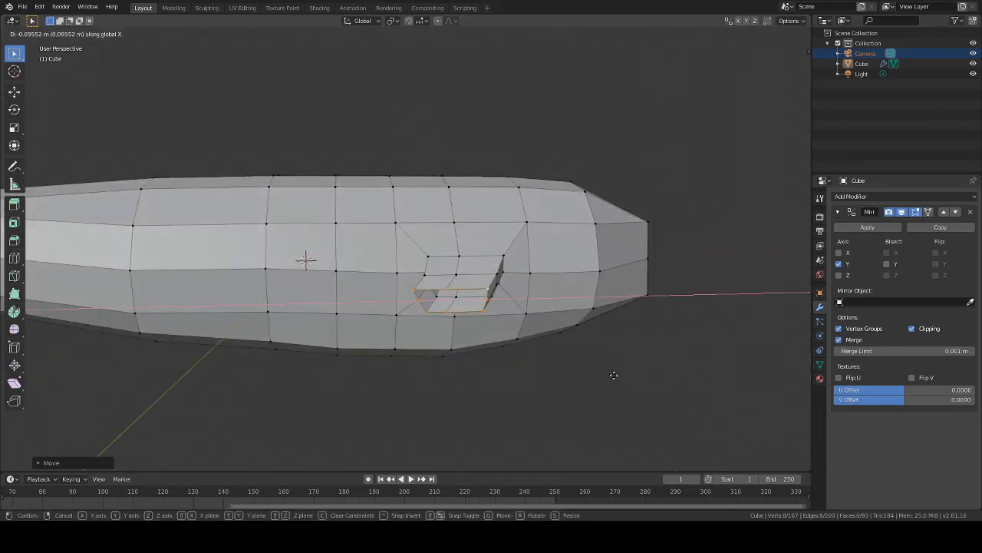
pyautogui.click(614, 375)
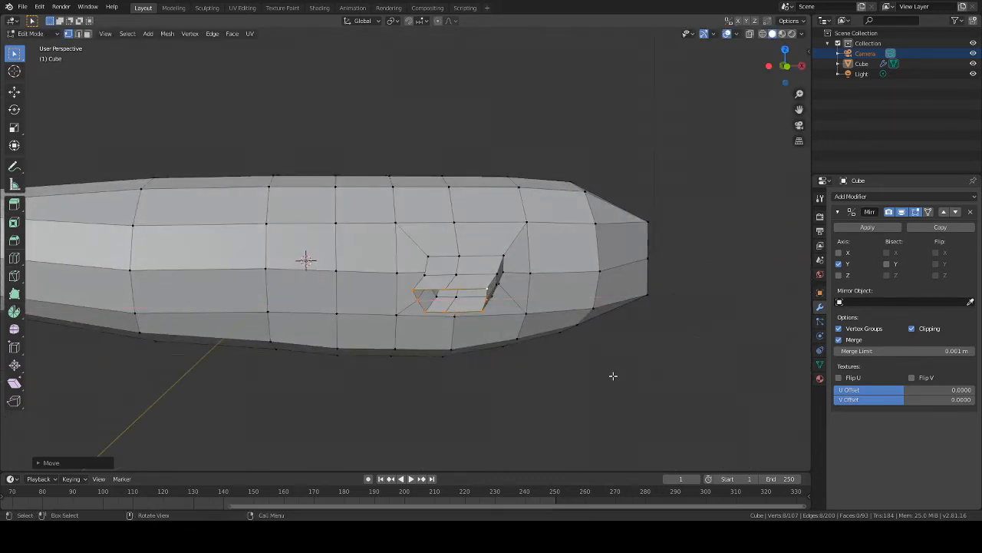
pyautogui.press('s')
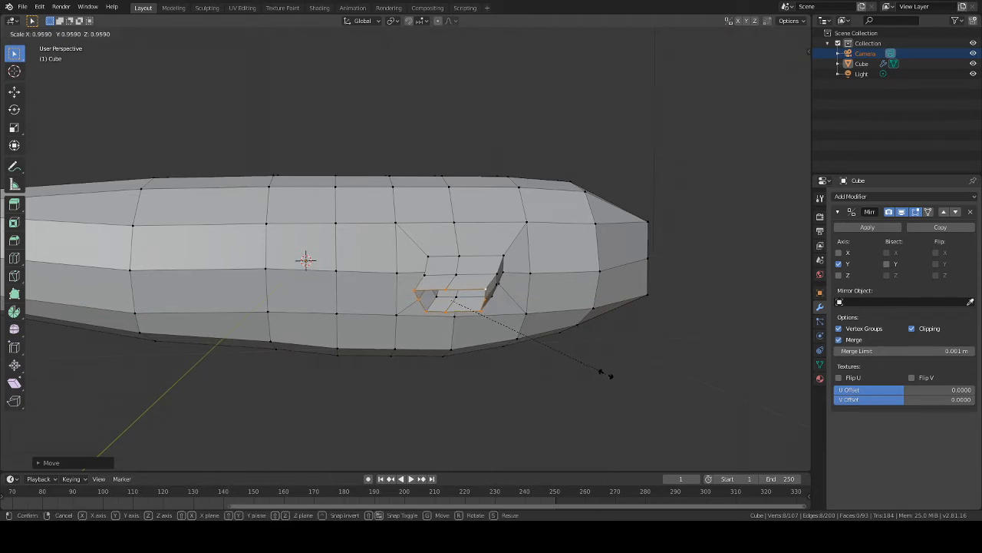
pyautogui.click(594, 371)
# Step: Examine the limb's shape and proportions on both sides of the mirrored body, including up close from the tapered end
pyautogui.moveTo(594, 371); pyautogui.dragTo(487, 357, button='middle')
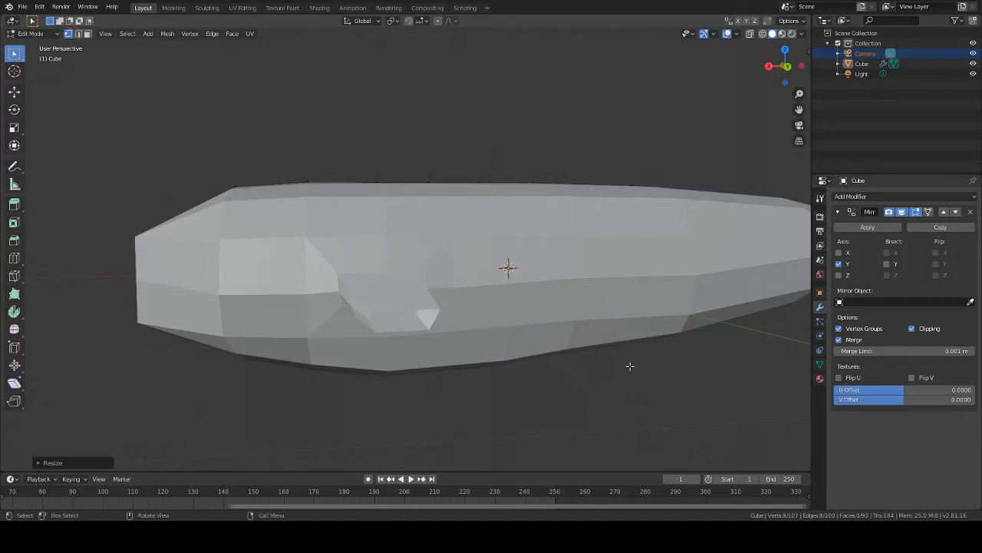
pyautogui.scroll(-3, 571, 347)
pyautogui.moveTo(573, 355)
pyautogui.mouseDown(button='middle')
pyautogui.moveTo(566, 375)
pyautogui.moveTo(653, 395)
pyautogui.moveTo(612, 358)
pyautogui.moveTo(561, 365)
pyautogui.mouseUp(button='middle')
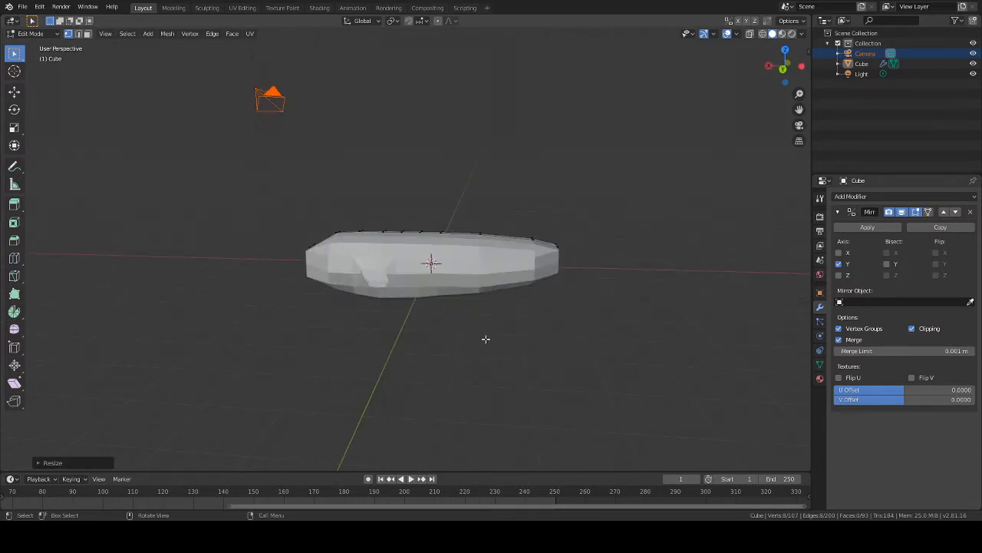
pyautogui.moveTo(313, 284); pyautogui.dragTo(598, 283, button='middle')
pyautogui.scroll(4, 531, 311)
pyautogui.scroll(4, 548, 281)
pyautogui.scroll(-2, 506, 327)
pyautogui.moveTo(450, 352); pyautogui.dragTo(489, 329, button='middle')
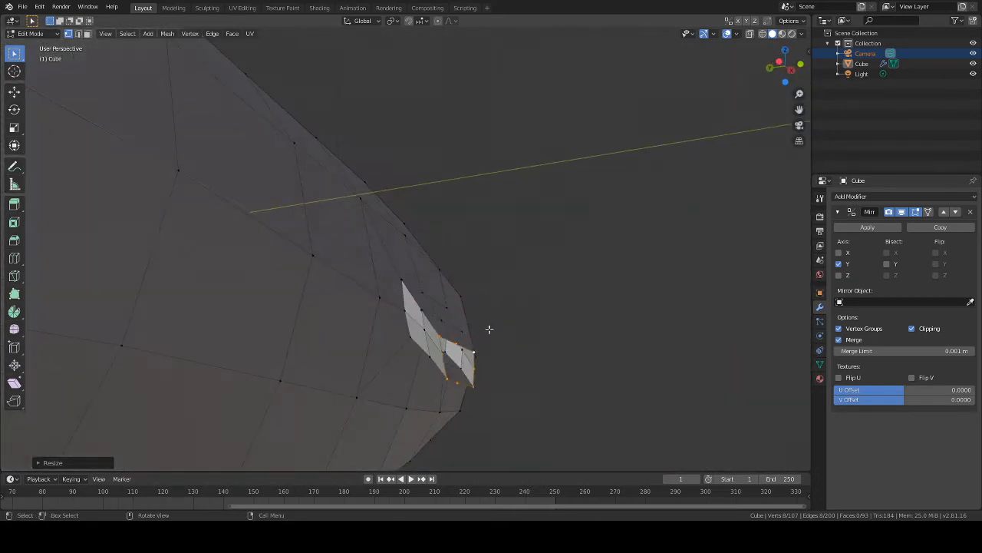
# Step: Move the three base-ring vertices farthest from the blunt end slightly along X away from that end
pyautogui.keyDown('shift'); pyautogui.click(408, 327); pyautogui.keyUp('shift')
pyautogui.keyDown('shift'); pyautogui.click(403, 281); pyautogui.keyUp('shift')
pyautogui.press('a')
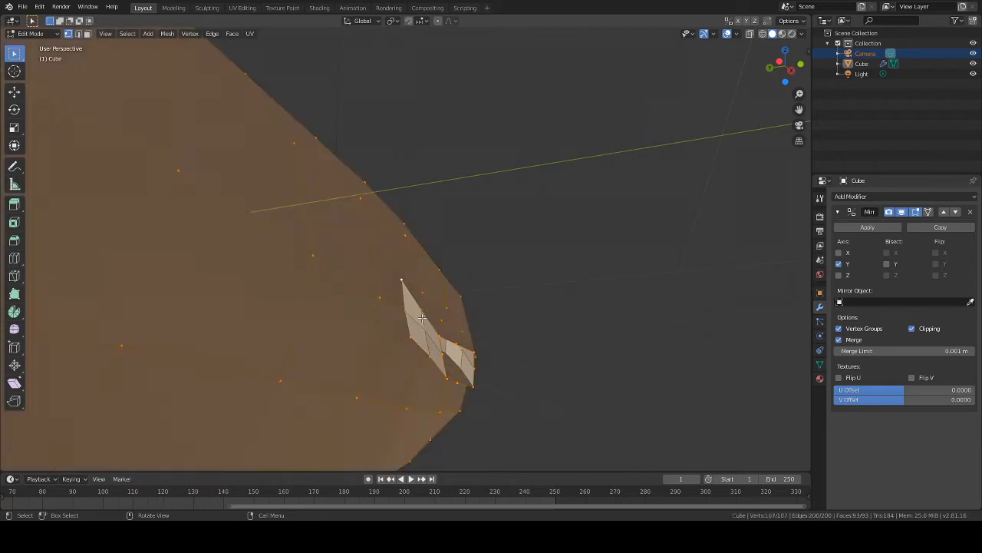
pyautogui.click(407, 313)
pyautogui.moveTo(403, 285); pyautogui.dragTo(524, 350, button='middle')
pyautogui.press('g')
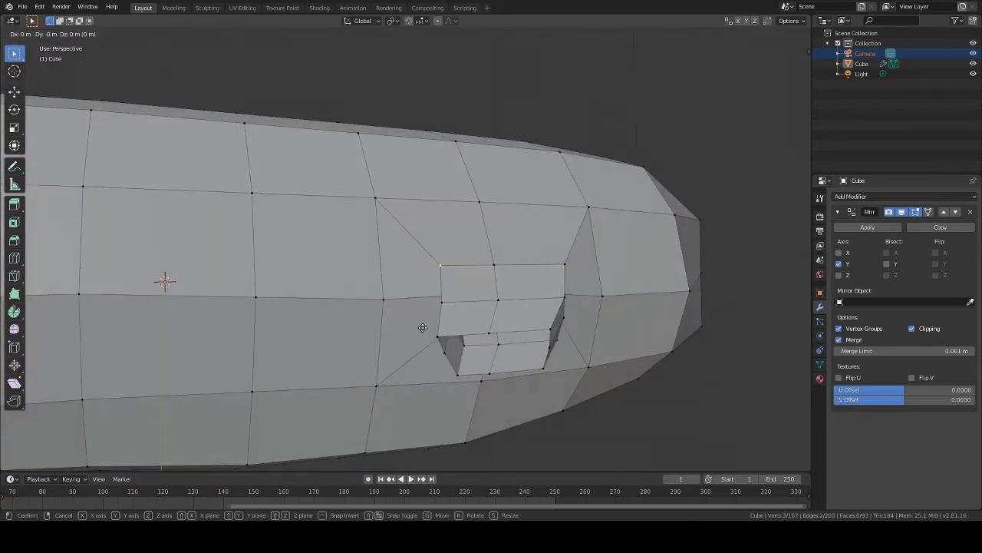
pyautogui.press('x')
pyautogui.click(415, 331)
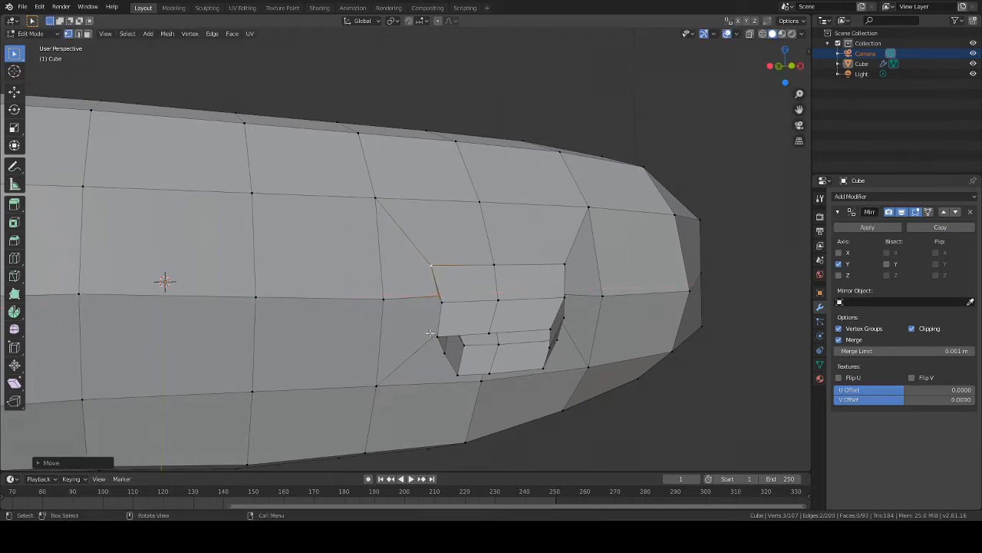
# Step: Adjust the position along X of the outer loop's upper corner vertex farthest from the blunt end
pyautogui.moveTo(415, 331); pyautogui.dragTo(402, 287, button='middle')
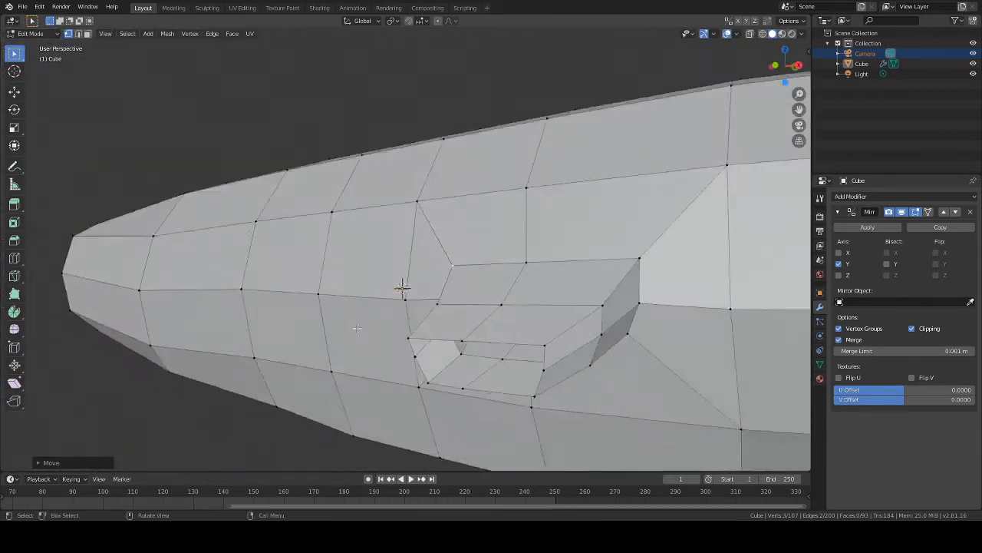
pyautogui.scroll(-3, 402, 287)
pyautogui.moveTo(453, 215); pyautogui.dragTo(386, 311, button='middle')
pyautogui.scroll(-2, 386, 312)
pyautogui.moveTo(438, 330); pyautogui.dragTo(432, 274, button='middle')
pyautogui.scroll(3, 448, 314)
pyautogui.moveTo(448, 313); pyautogui.dragTo(468, 301, button='middle')
pyautogui.press('g')
pyautogui.press('x')
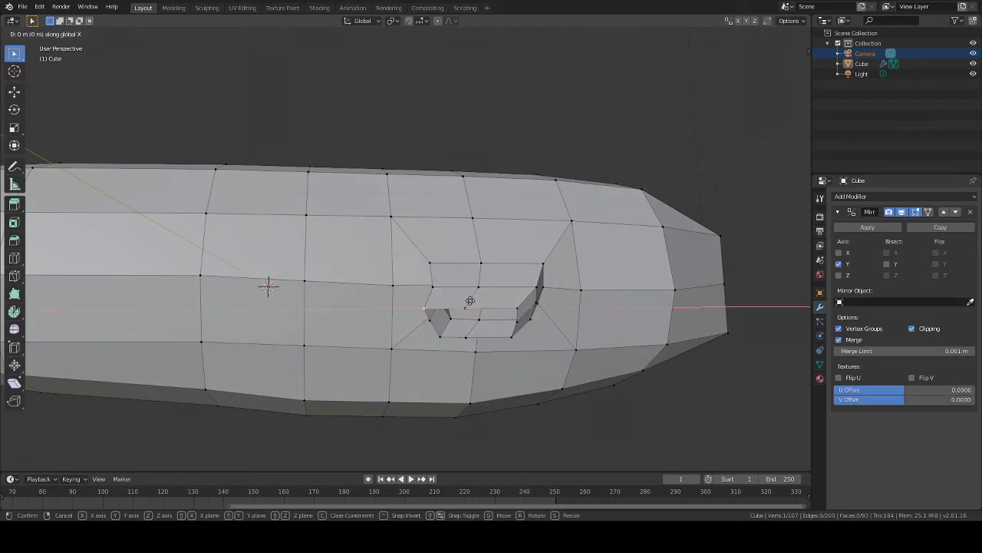
pyautogui.click(510, 334)
pyautogui.moveTo(510, 334); pyautogui.dragTo(520, 312, button='middle')
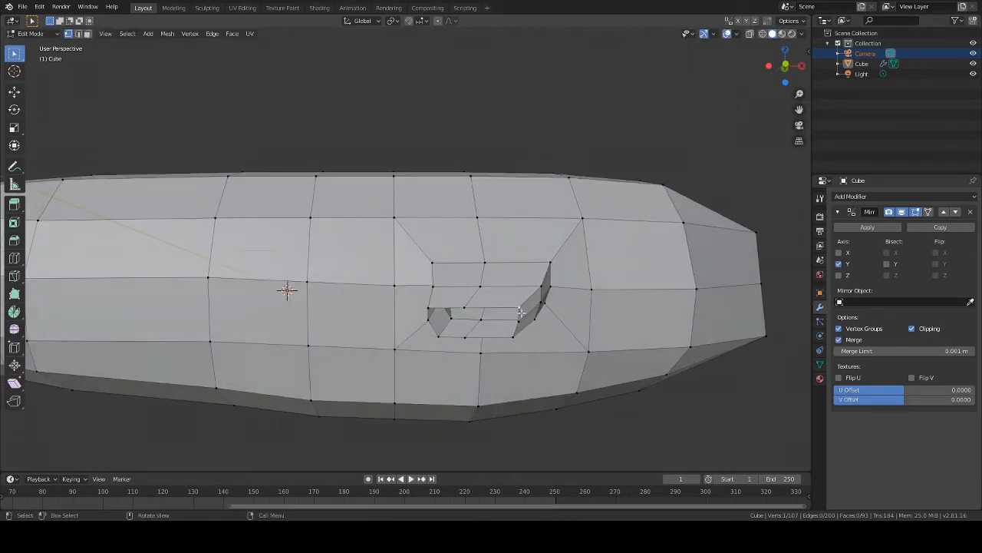
# Step: Adjust the position along X of the outer loop's upper corner vertex nearest the blunt end
pyautogui.press('s')
pyautogui.press('x')
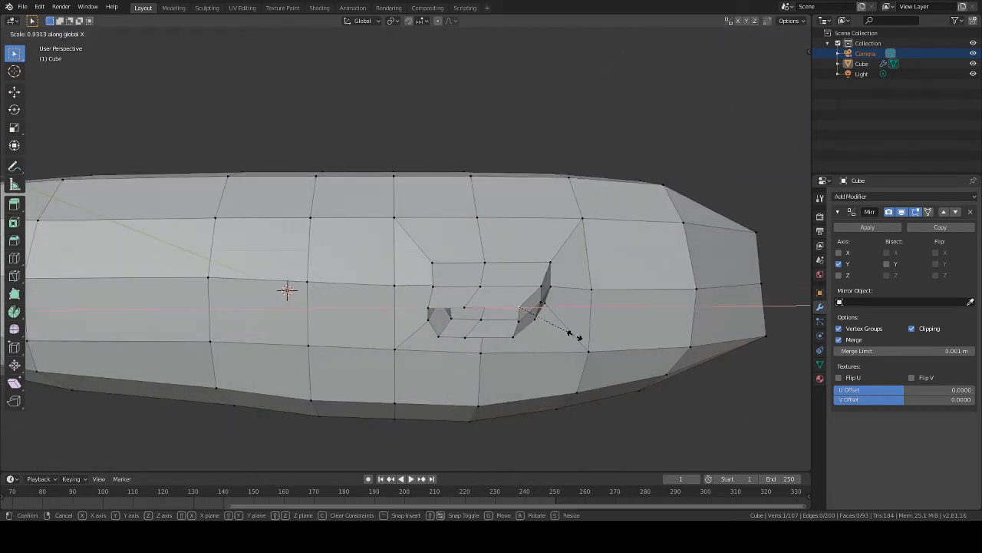
pyautogui.click(568, 334)
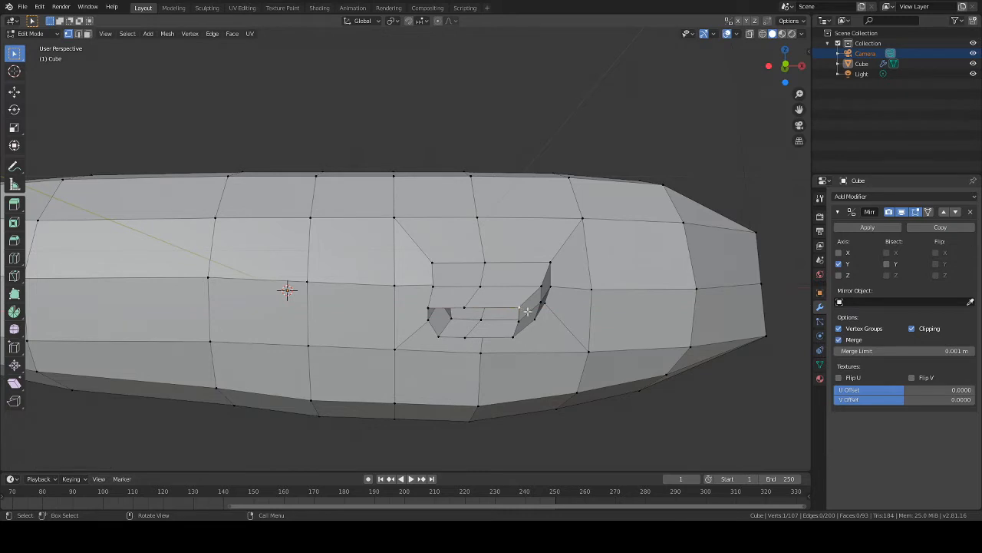
pyautogui.press('g')
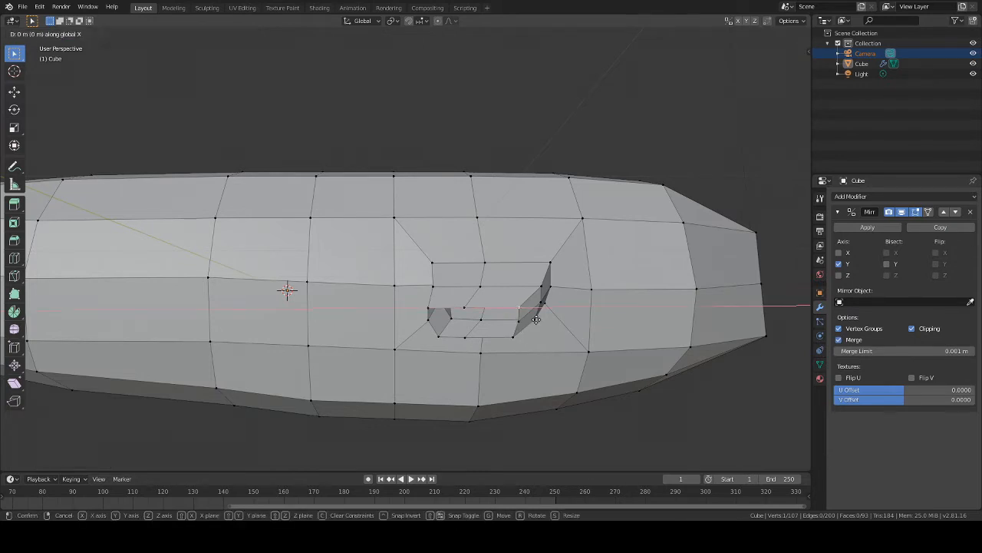
pyautogui.click(532, 321)
# Step: Move three vertices of the limb slightly along X, including the outer loop's upper corner nearest the blunt end
pyautogui.moveTo(532, 320); pyautogui.dragTo(614, 362, button='middle')
pyautogui.scroll(3, 533, 336)
pyautogui.scroll(2, 533, 336)
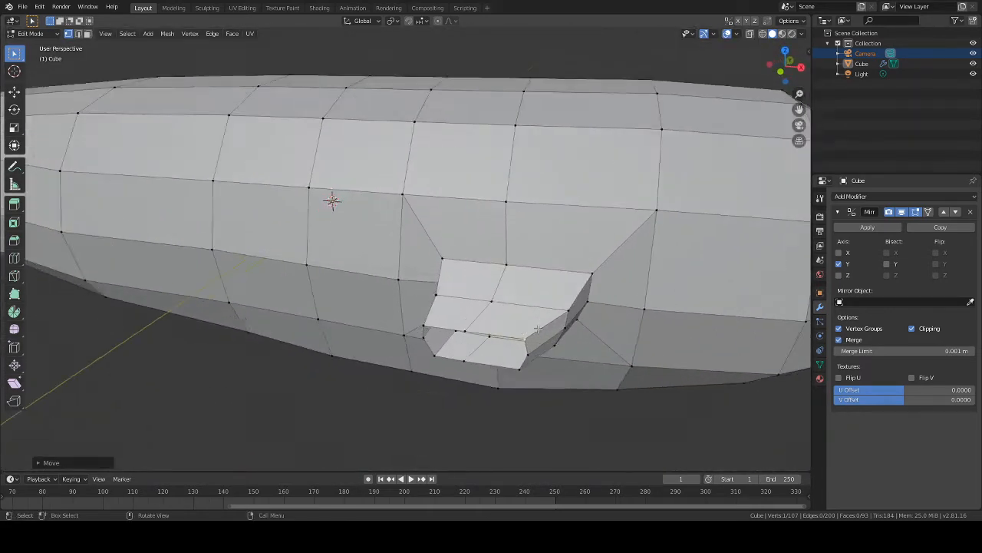
pyautogui.moveTo(533, 337); pyautogui.dragTo(611, 321, button='middle')
pyautogui.moveTo(465, 309); pyautogui.dragTo(499, 289, button='middle')
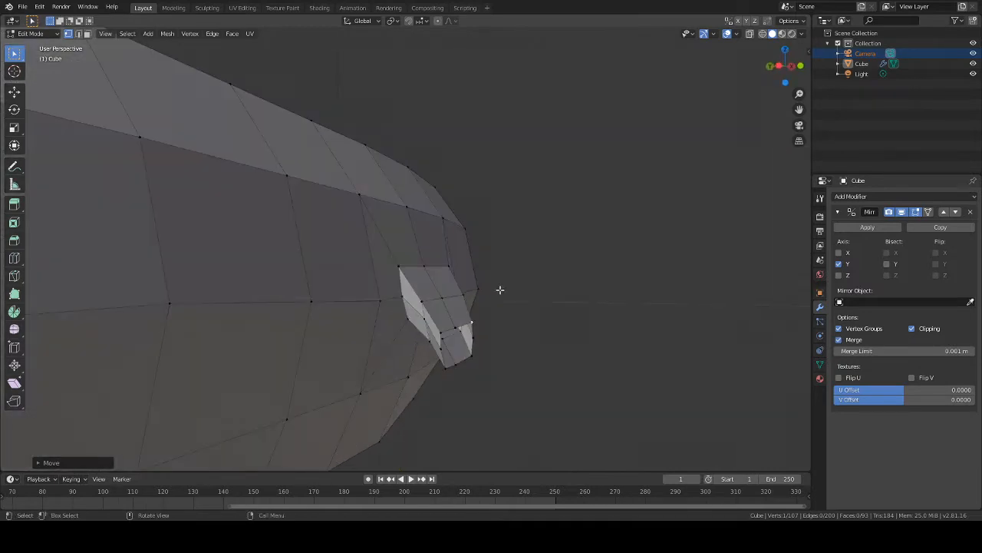
pyautogui.moveTo(411, 319); pyautogui.dragTo(435, 322, button='middle')
pyautogui.press('g')
pyautogui.press('x')
pyautogui.click(537, 330)
pyautogui.scroll(-3, 495, 314)
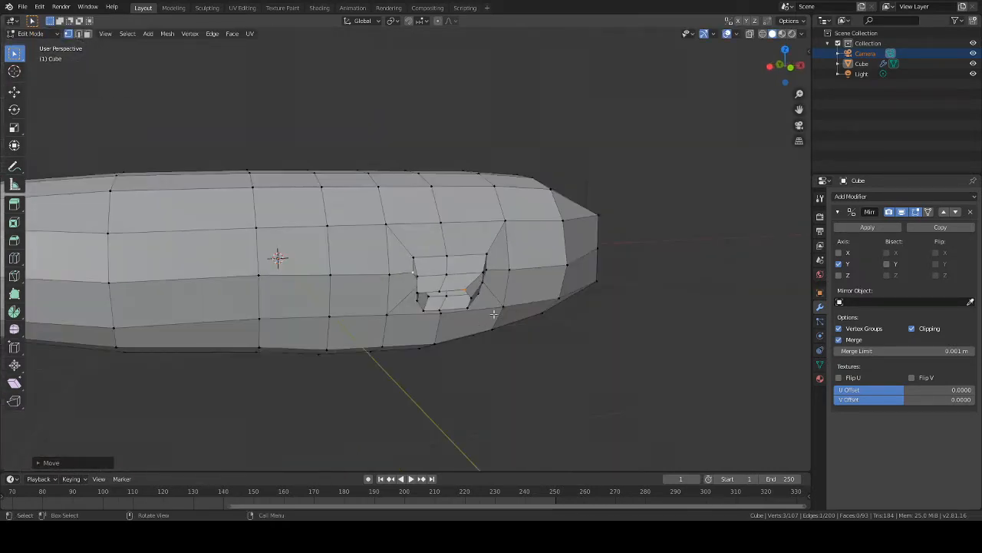
# Step: Examine the limb and the overall body from both sides and head-on from the blunt end
pyautogui.moveTo(496, 314); pyautogui.dragTo(368, 310, button='middle')
pyautogui.scroll(-3, 368, 310)
pyautogui.moveTo(541, 306); pyautogui.dragTo(477, 290, button='middle')
pyautogui.scroll(6, 476, 291)
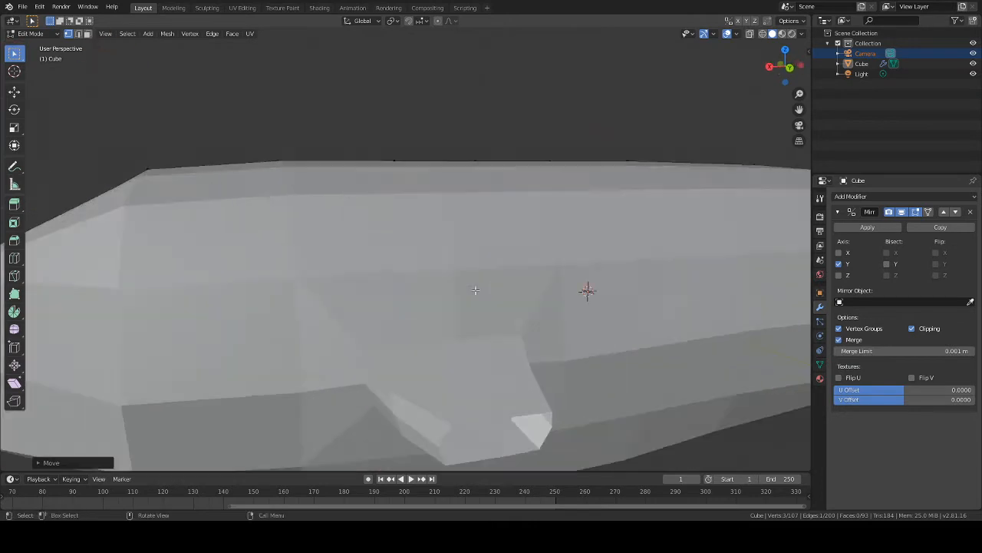
pyautogui.scroll(-4, 503, 287)
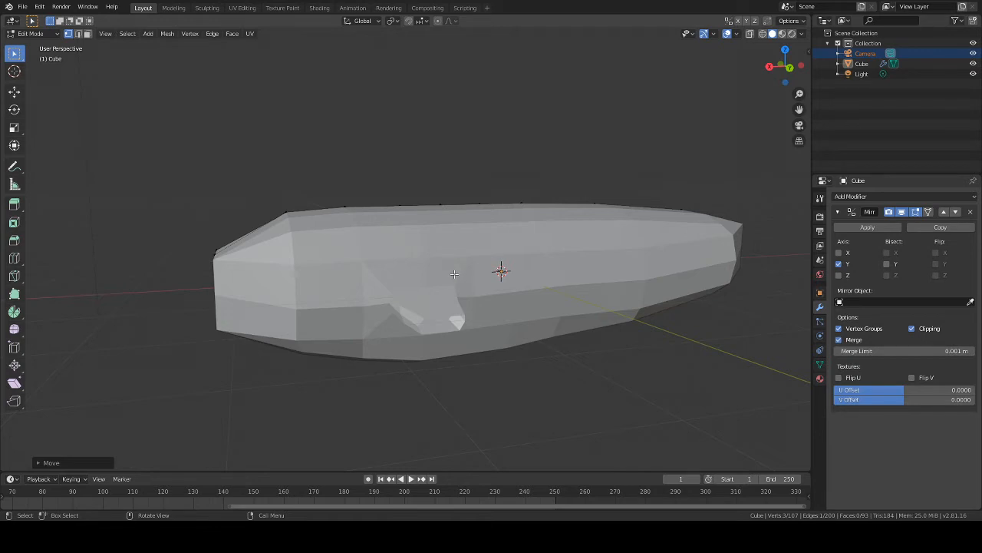
pyautogui.moveTo(476, 254)
pyautogui.mouseDown(button='middle')
pyautogui.moveTo(596, 336)
pyautogui.moveTo(634, 331)
pyautogui.moveTo(574, 328)
pyautogui.moveTo(673, 311)
pyautogui.moveTo(658, 305)
pyautogui.moveTo(666, 291)
pyautogui.moveTo(629, 310)
pyautogui.moveTo(665, 294)
pyautogui.moveTo(579, 301)
pyautogui.moveTo(489, 247)
pyautogui.mouseUp(button='middle')
pyautogui.scroll(-5, 609, 324)
pyautogui.scroll(3, 578, 330)
pyautogui.scroll(1, 596, 316)
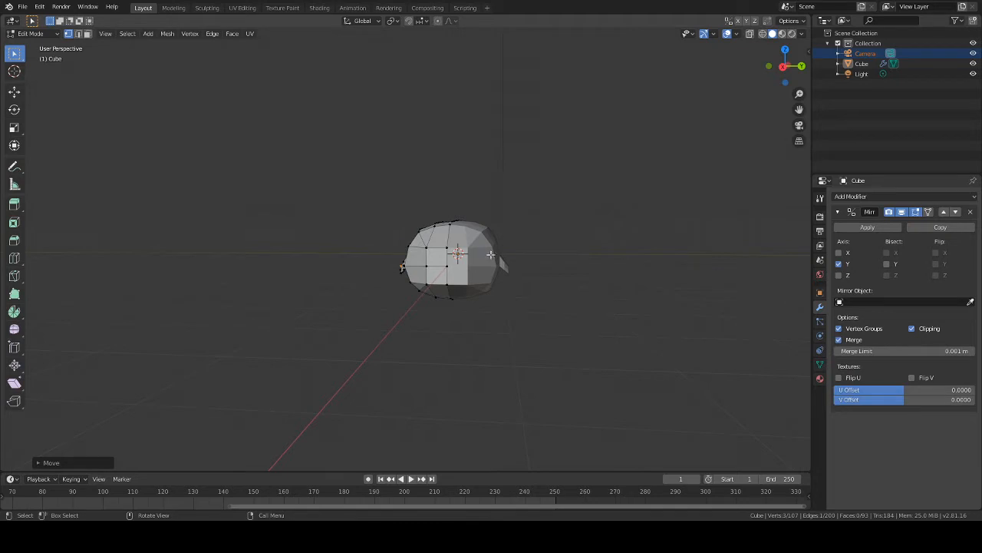
pyautogui.moveTo(467, 266); pyautogui.dragTo(534, 279, button='middle')
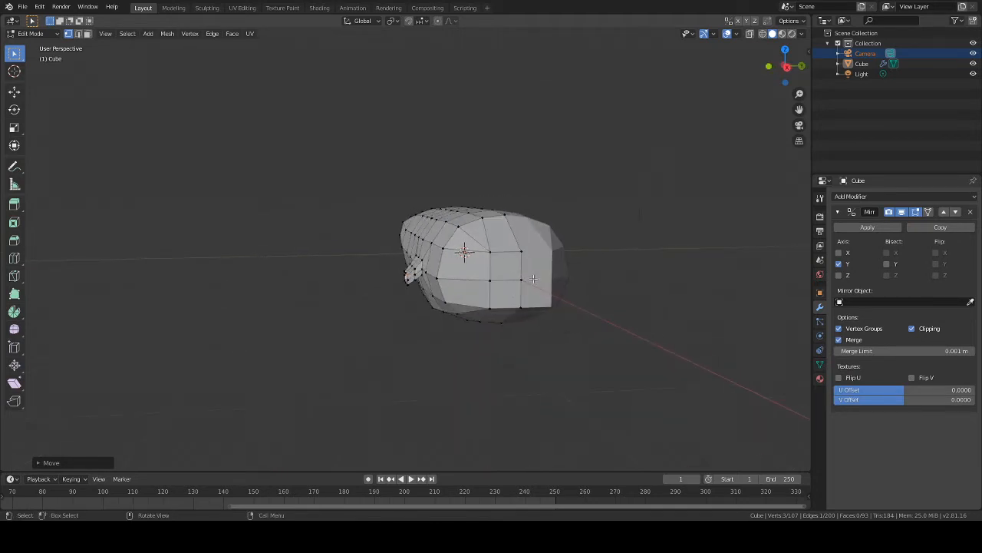
# Step: Shift the entire mesh half along Y toward the mirror plane to make the body narrower
pyautogui.press('a')
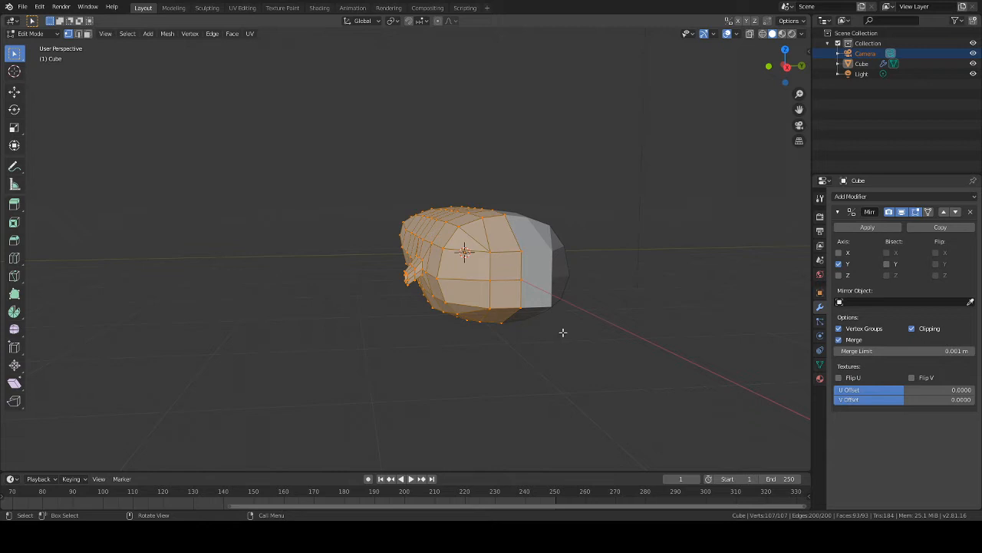
pyautogui.press('g')
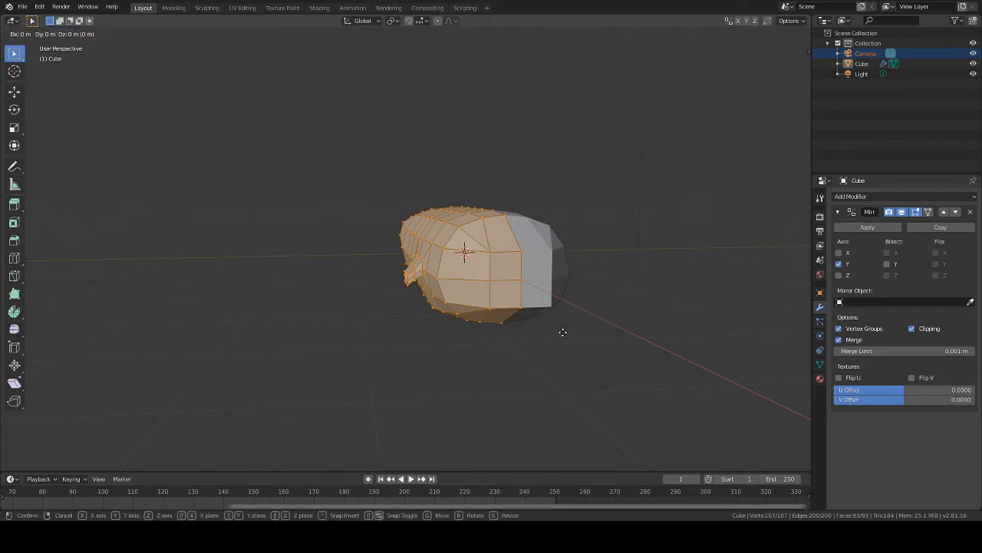
pyautogui.press('y')
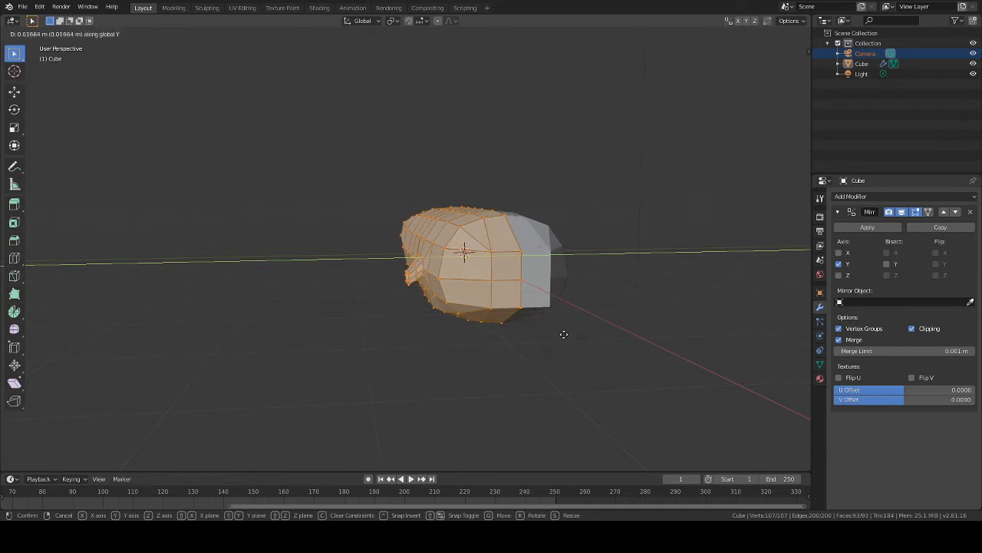
pyautogui.click(570, 335)
# Step: Scale the entire mesh half slightly along Y
pyautogui.moveTo(570, 334)
pyautogui.mouseDown(button='middle')
pyautogui.moveTo(546, 322)
pyautogui.moveTo(563, 325)
pyautogui.moveTo(541, 368)
pyautogui.moveTo(486, 340)
pyautogui.moveTo(517, 316)
pyautogui.moveTo(554, 330)
pyautogui.mouseUp(button='middle')
pyautogui.press('s')
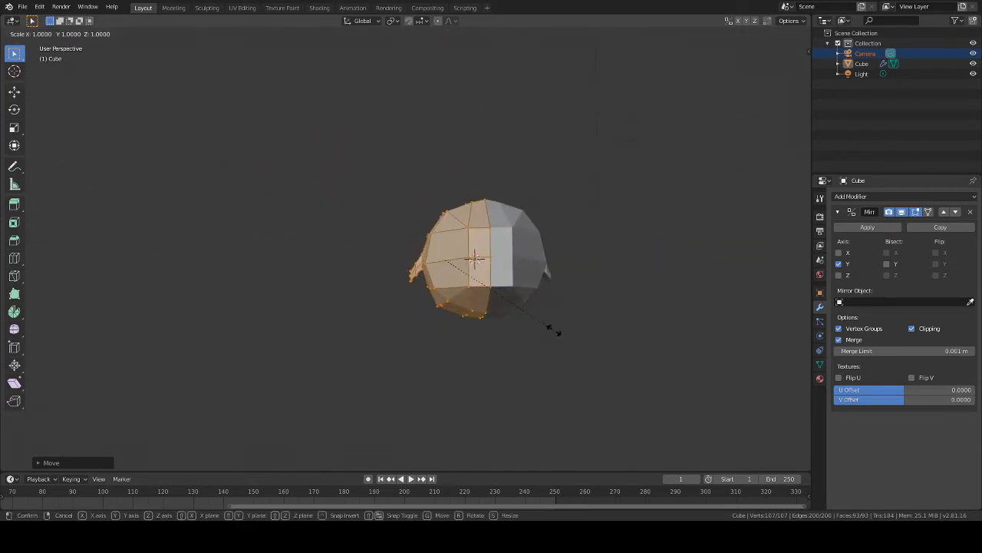
pyautogui.press('y')
pyautogui.click(547, 329)
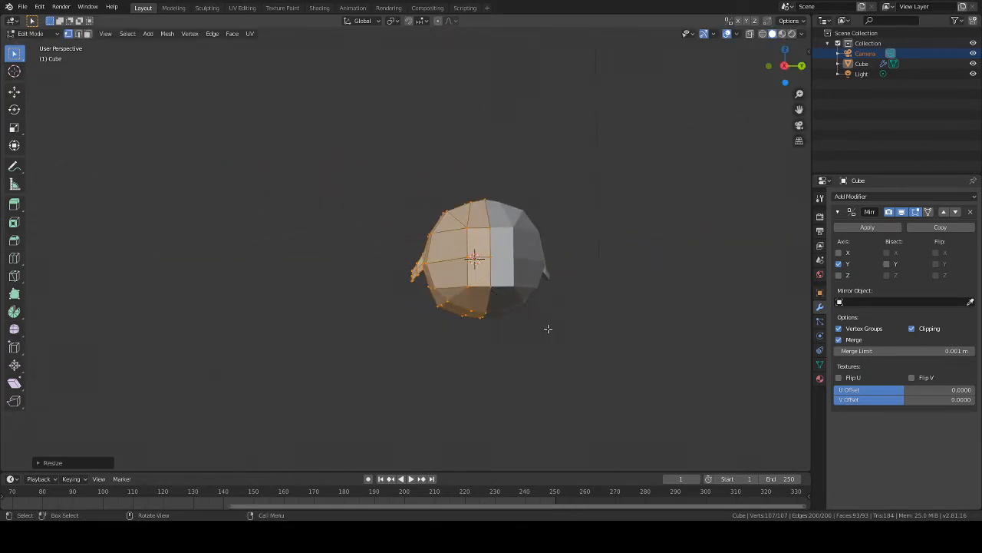
# Step: Clear the selection and examine the narrowed body and its limbs from both sides
pyautogui.moveTo(590, 320); pyautogui.dragTo(690, 340, button='middle')
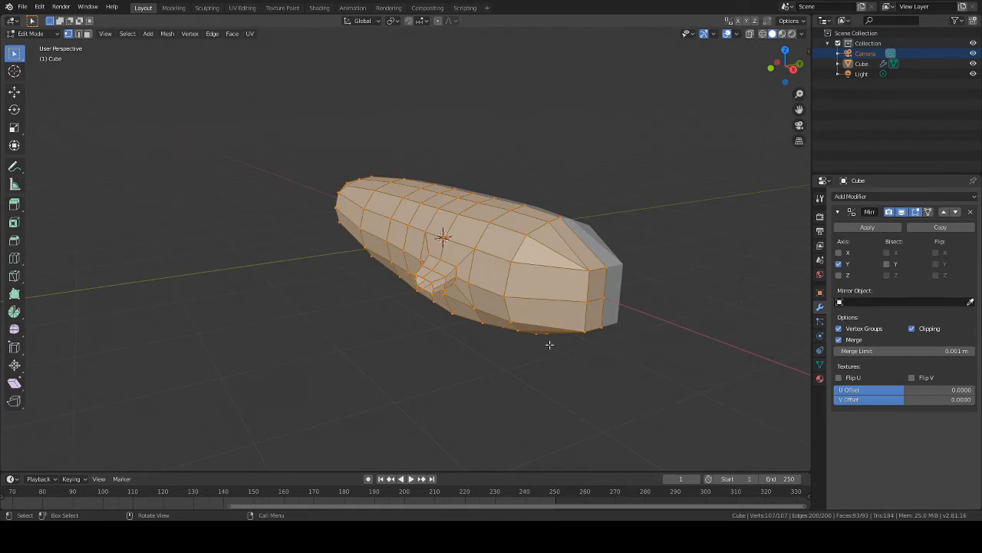
pyautogui.moveTo(550, 344); pyautogui.dragTo(583, 303, button='middle')
pyautogui.hotkey('alt', 'a')
pyautogui.scroll(2, 568, 342)
pyautogui.scroll(-4, 636, 271)
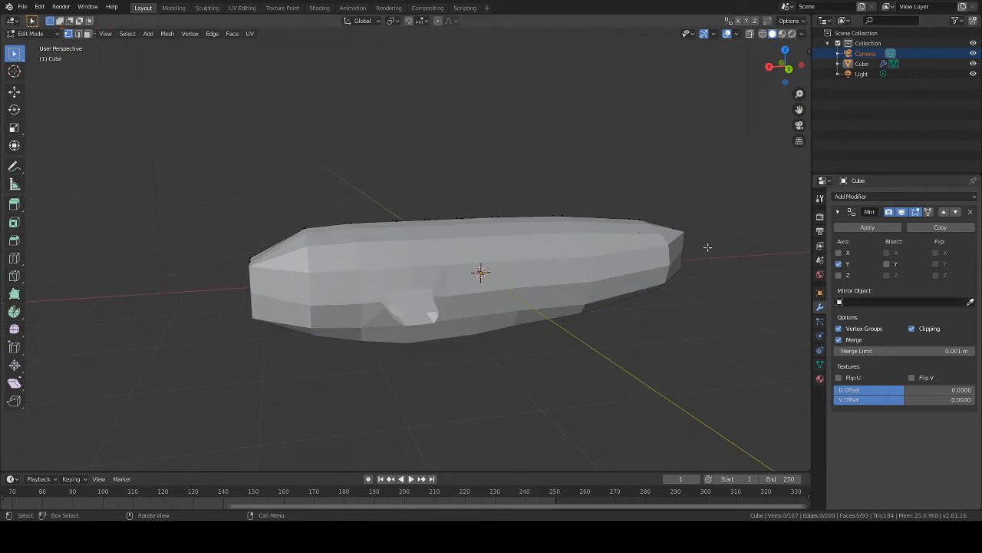
pyautogui.scroll(2, 424, 344)
pyautogui.moveTo(424, 344); pyautogui.dragTo(737, 326, button='middle')
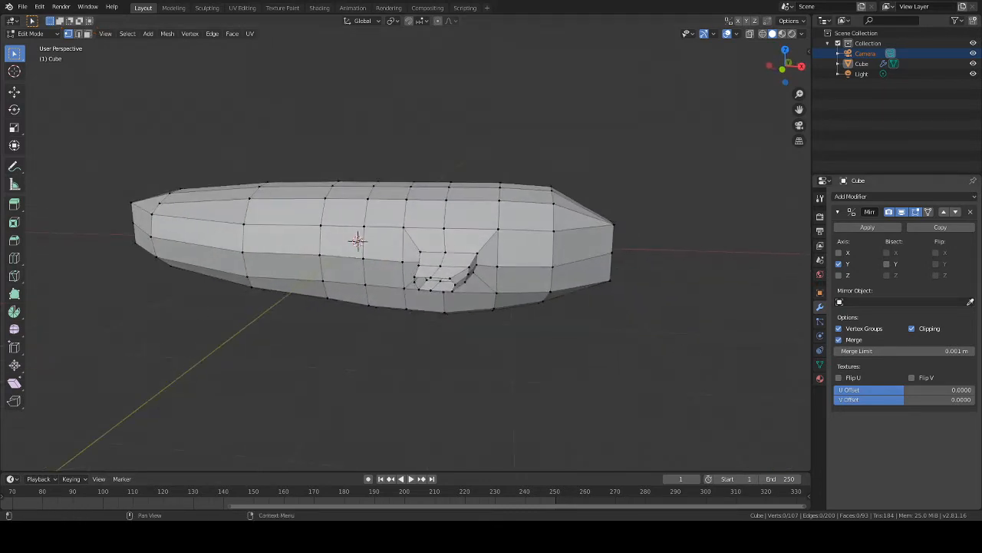
pyautogui.scroll(2, 562, 249)
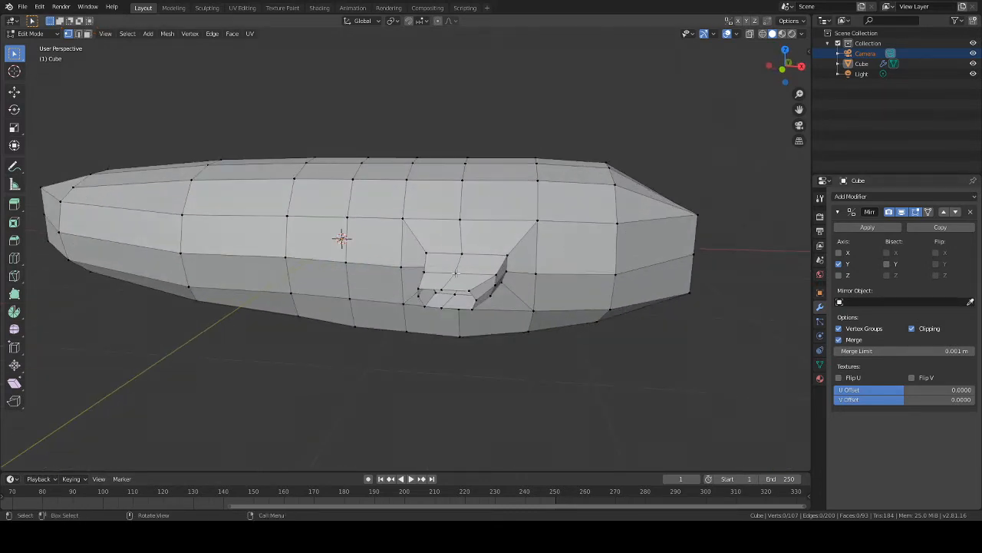
# Step: Try to move the four faces around the limb's tapered-end side about 0.04 m outward along negative Y
pyautogui.moveTo(424, 259); pyautogui.dragTo(527, 305, button='middle')
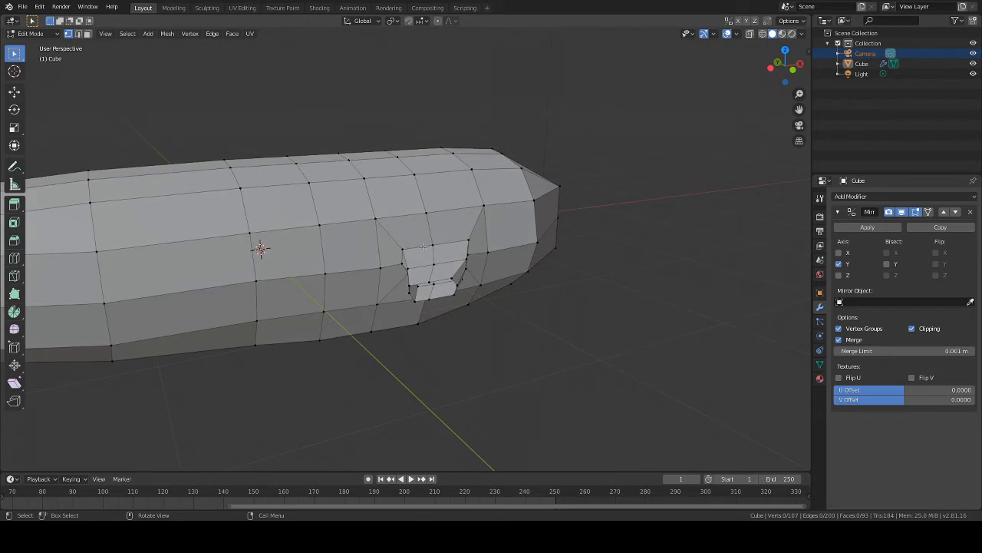
pyautogui.click(378, 262)
pyautogui.moveTo(476, 268); pyautogui.dragTo(434, 260, button='middle')
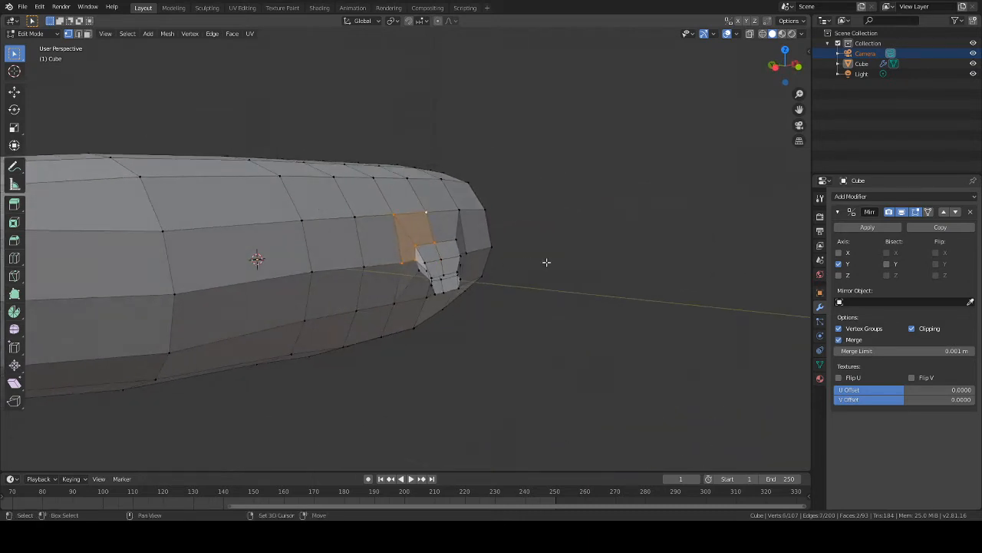
pyautogui.moveTo(546, 262); pyautogui.dragTo(436, 270, button='middle')
pyautogui.keyDown('shift'); pyautogui.click(442, 275); pyautogui.keyUp('shift')
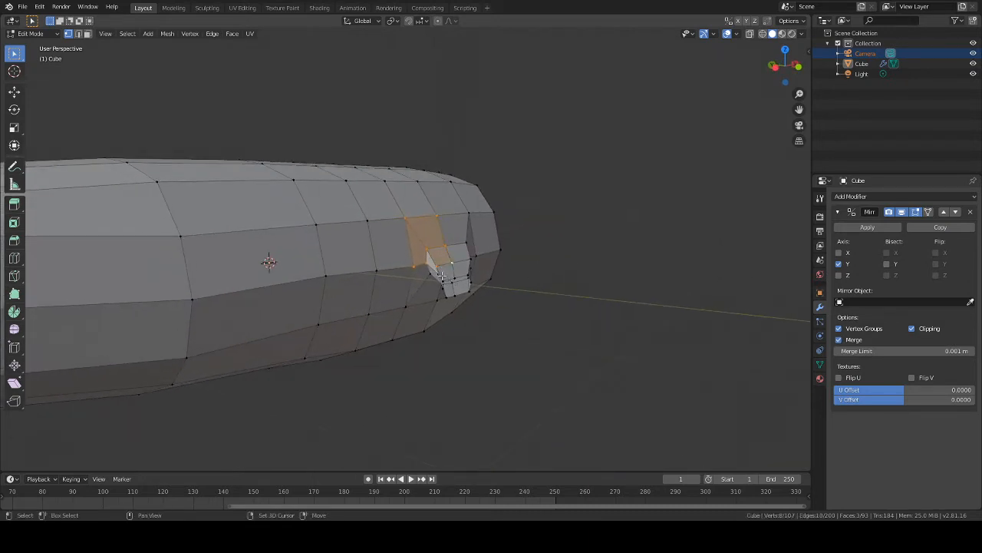
pyautogui.moveTo(509, 286); pyautogui.dragTo(605, 285, button='middle')
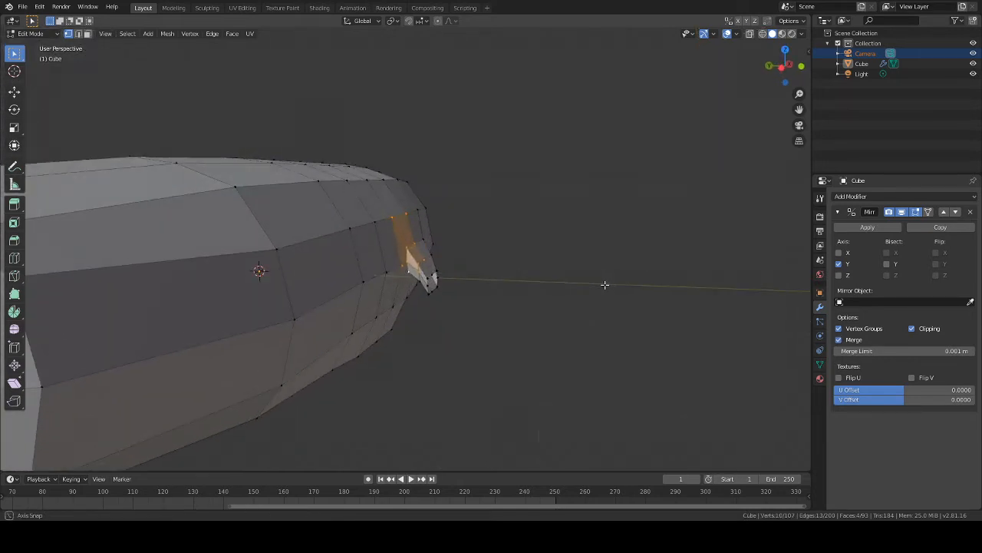
pyautogui.press('g')
pyautogui.press('y')
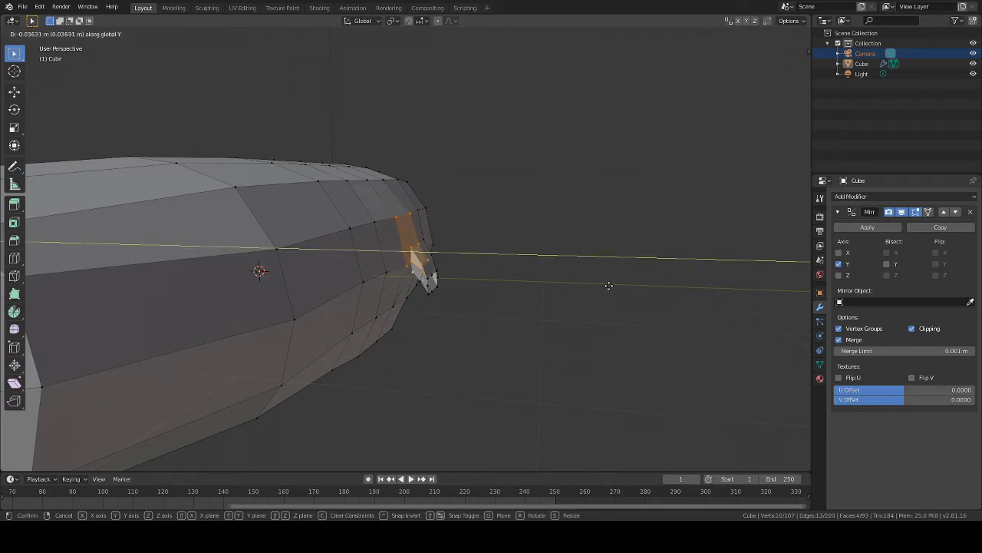
pyautogui.click(609, 286)
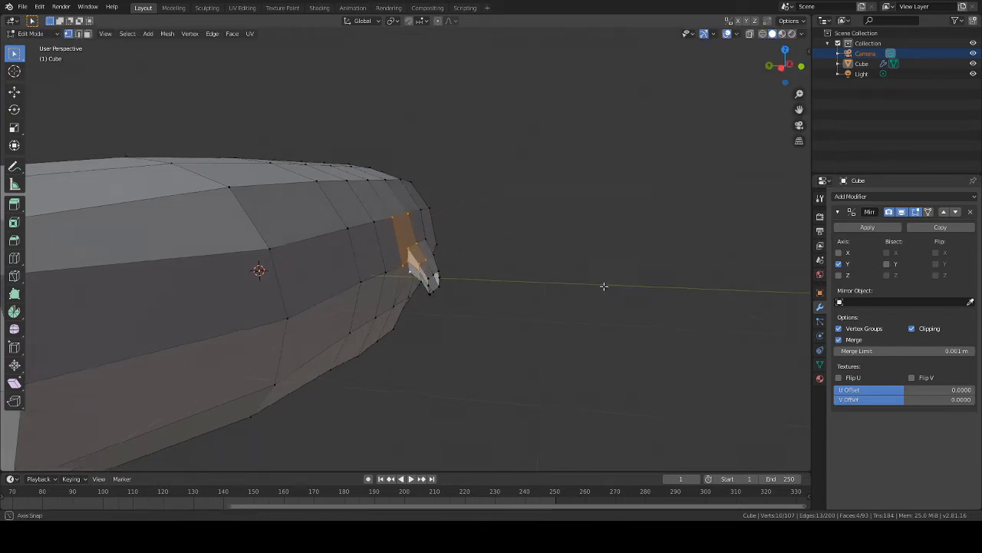
# Step: Reposition the four selected faces beside the limb along Y, and clear the selection
pyautogui.moveTo(603, 285); pyautogui.dragTo(516, 264, button='middle')
pyautogui.moveTo(589, 286); pyautogui.dragTo(366, 271, button='middle')
pyautogui.press('g')
pyautogui.press('y')
pyautogui.click(644, 270)
pyautogui.click(551, 283)
# Step: Render a still image of the scene from the camera
pyautogui.scroll(-5, 512, 258)
pyautogui.moveTo(511, 259); pyautogui.dragTo(467, 246, button='middle')
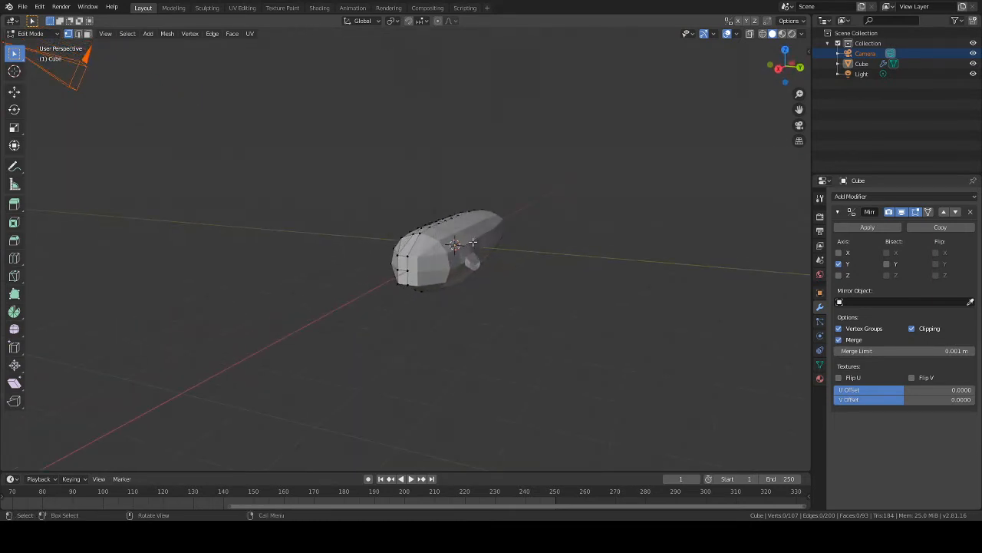
pyautogui.moveTo(496, 285); pyautogui.dragTo(518, 294, button='middle')
pyautogui.scroll(-4, 537, 265)
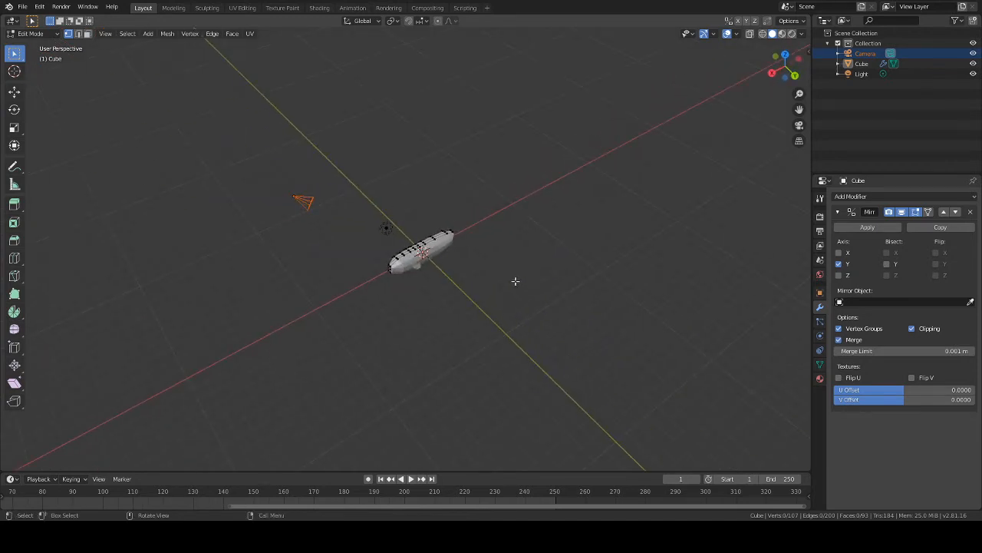
pyautogui.press('F12')
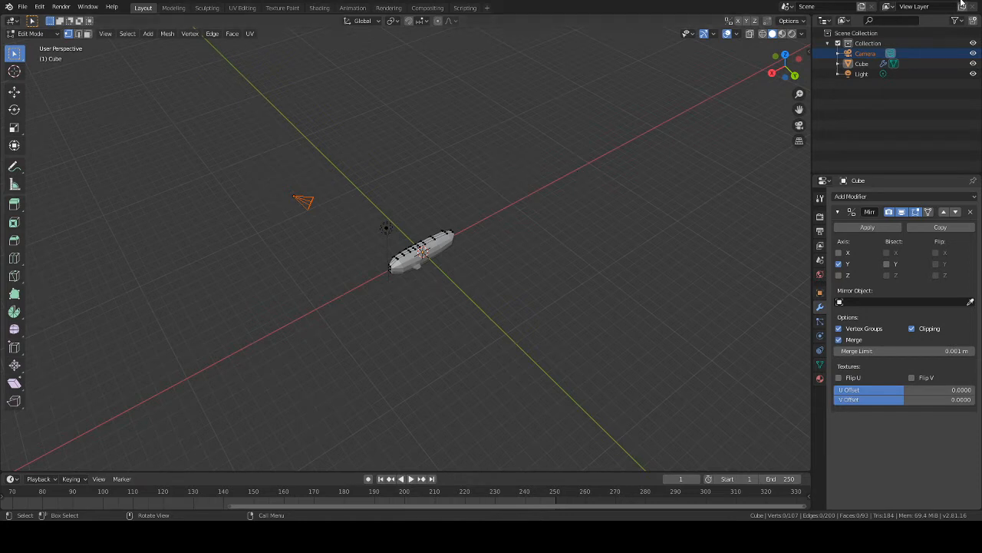
# Step: Inspect the whole body mesh from above and from its blunt end, briefly selecting all of its geometry
pyautogui.moveTo(581, 152); pyautogui.dragTo(640, 128, button='middle')
pyautogui.scroll(7, 614, 154)
pyautogui.moveTo(595, 184); pyautogui.dragTo(624, 143, button='middle')
pyautogui.press('a')
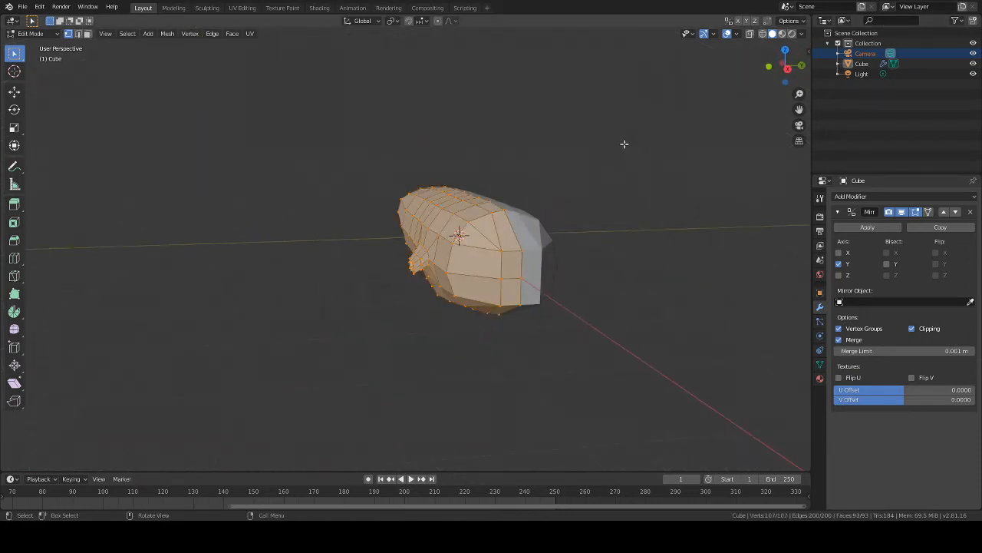
pyautogui.moveTo(648, 238); pyautogui.dragTo(621, 232, button='middle')
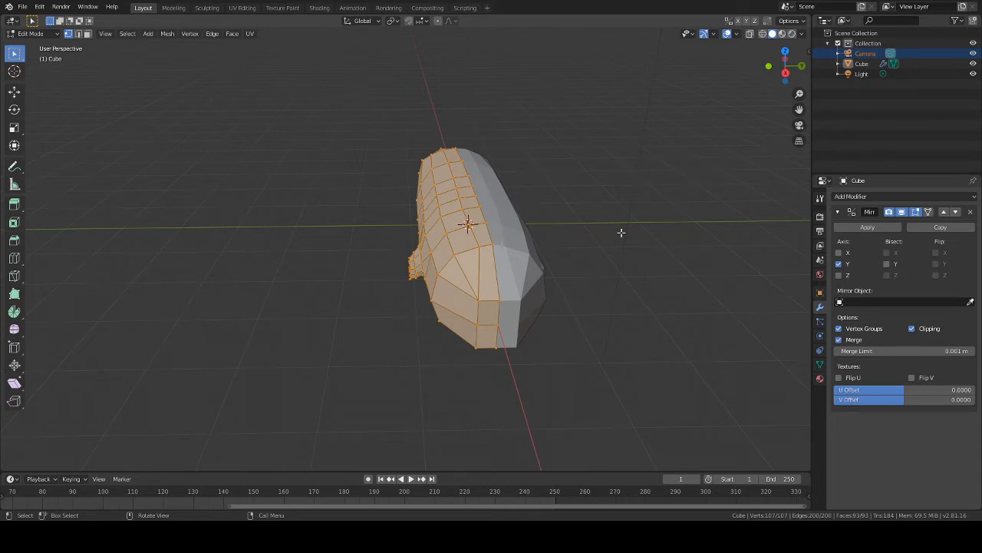
pyautogui.click(636, 219)
pyautogui.moveTo(637, 218); pyautogui.dragTo(652, 211, button='middle')
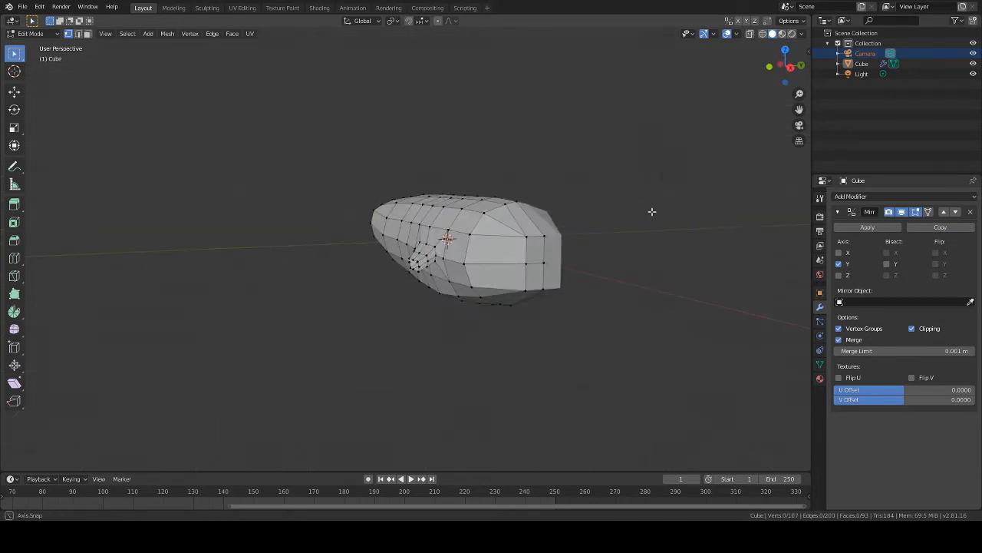
pyautogui.scroll(4, 651, 211)
pyautogui.scroll(-4, 528, 300)
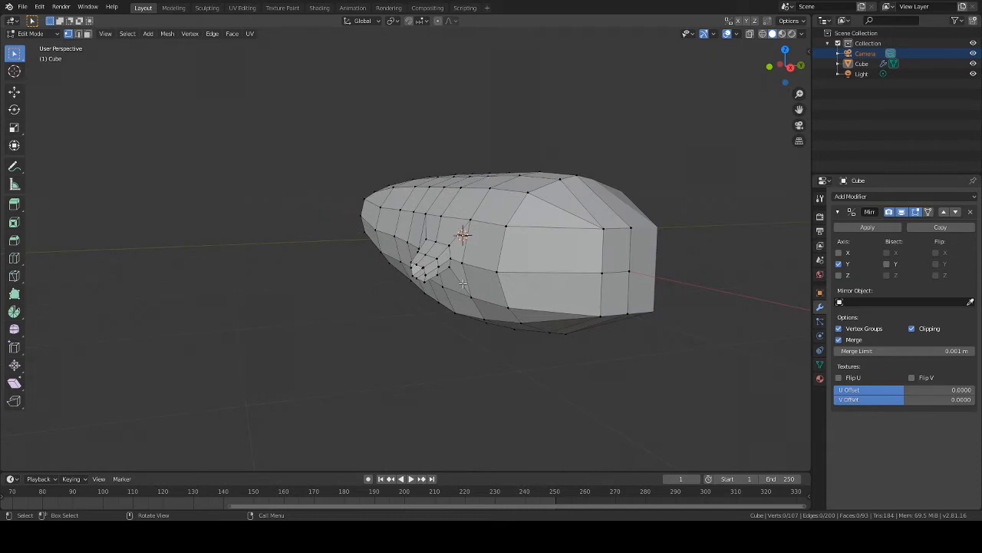
# Step: Examine the limb up close and compare its shape on both sides of the mirrored body
pyautogui.moveTo(430, 268); pyautogui.dragTo(611, 299, button='middle')
pyautogui.scroll(3, 536, 285)
pyautogui.moveTo(536, 285); pyautogui.dragTo(469, 285, button='middle')
pyautogui.scroll(3, 467, 274)
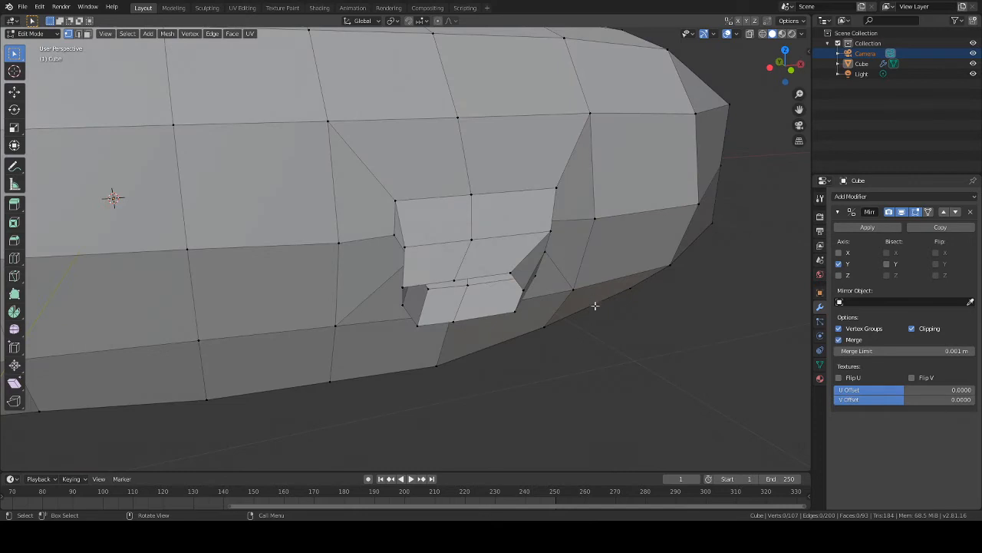
pyautogui.moveTo(596, 305); pyautogui.dragTo(564, 233, button='middle')
pyautogui.scroll(-4, 563, 234)
pyautogui.moveTo(527, 300); pyautogui.dragTo(462, 303, button='middle')
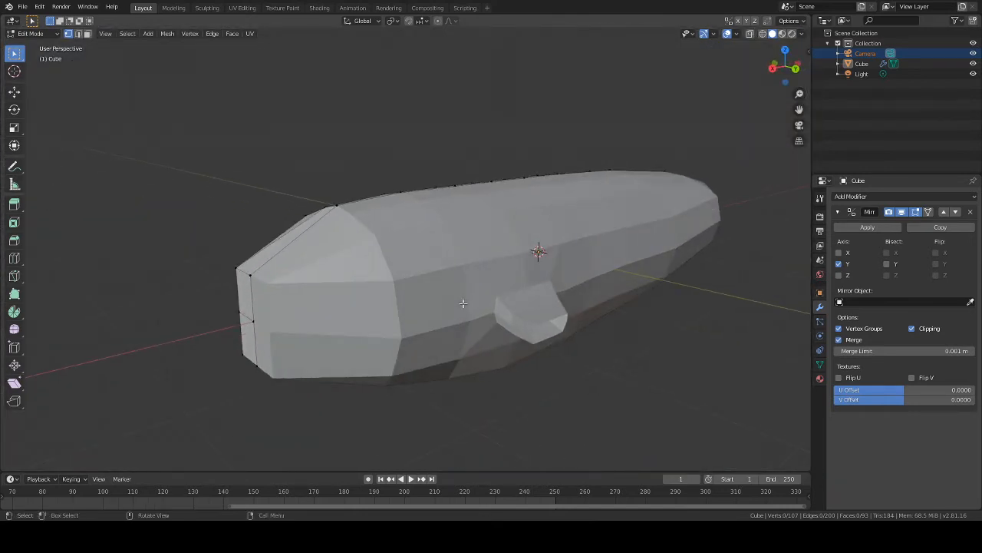
pyautogui.moveTo(390, 284); pyautogui.dragTo(542, 289, button='middle')
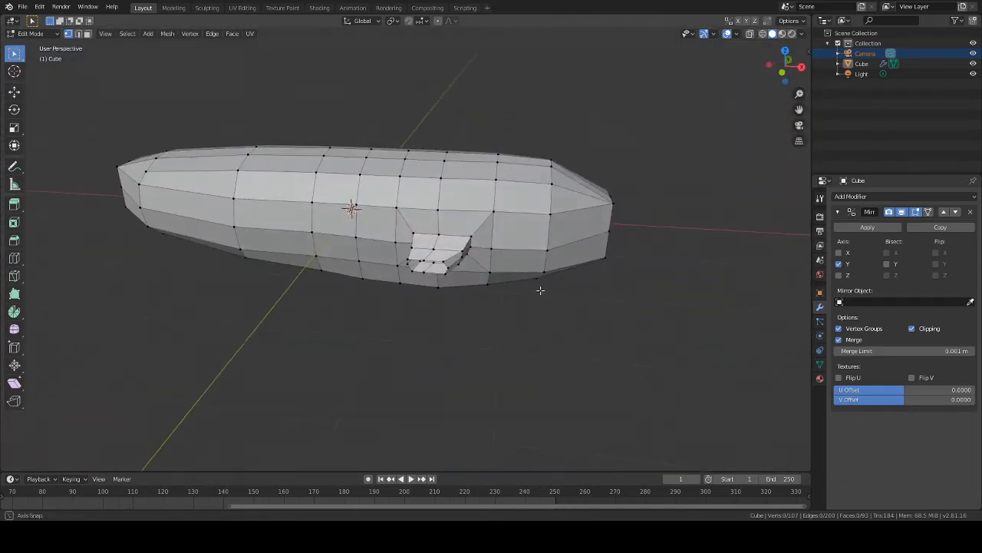
# Step: Try to reposition the three selected vertices of the limb's inner edge freely, and undo the change
pyautogui.moveTo(467, 296); pyautogui.dragTo(394, 292, button='middle')
pyautogui.press('g')
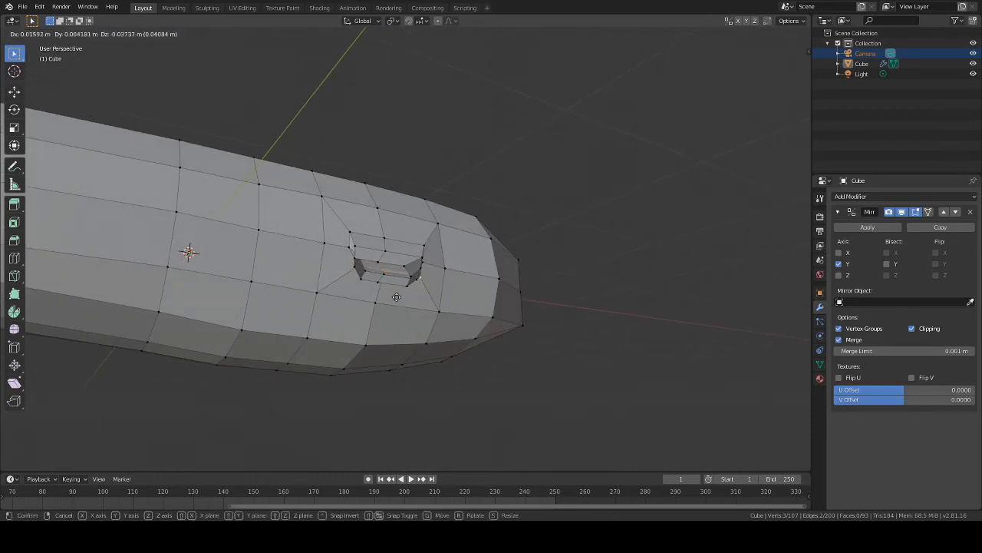
pyautogui.click(395, 291)
pyautogui.moveTo(396, 291); pyautogui.dragTo(330, 264, button='middle')
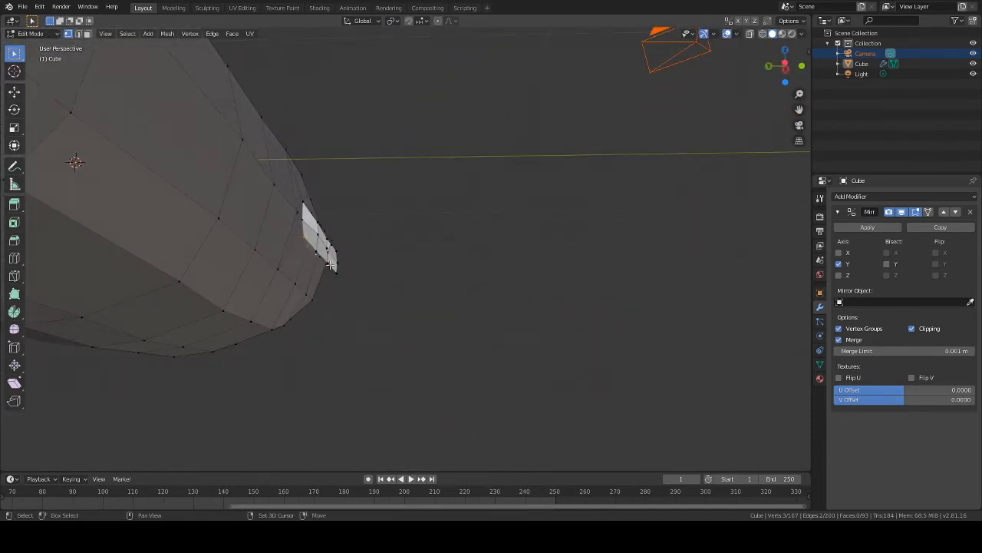
pyautogui.keyDown('shift'); pyautogui.moveTo(407, 271); pyautogui.dragTo(461, 269, button='middle'); pyautogui.keyUp('shift')
pyautogui.hotkey('ctrl', 'z')
# Step: Lower three vertices on the underside of the limb by about 0.077 m along Z
pyautogui.scroll(1, 397, 279)
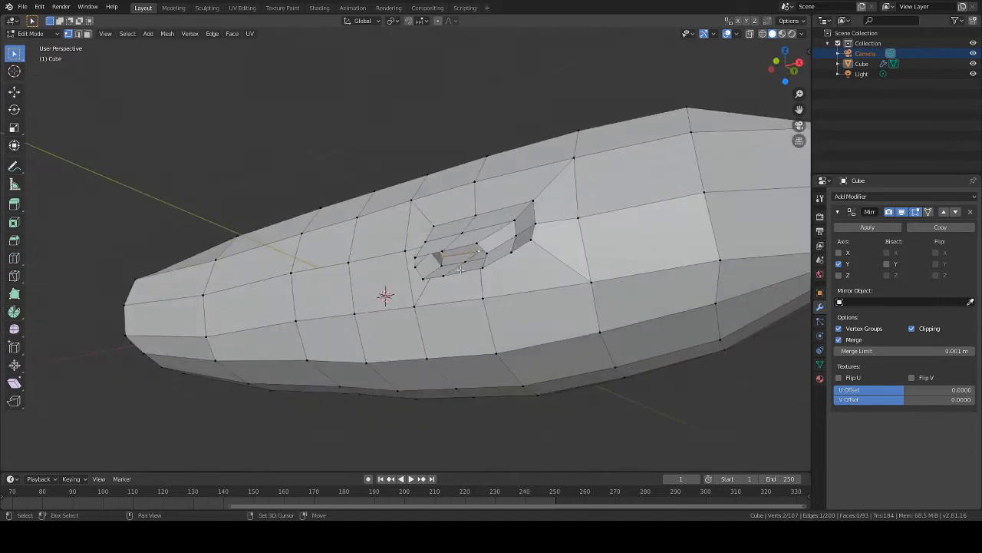
pyautogui.moveTo(580, 274); pyautogui.dragTo(597, 316, button='middle')
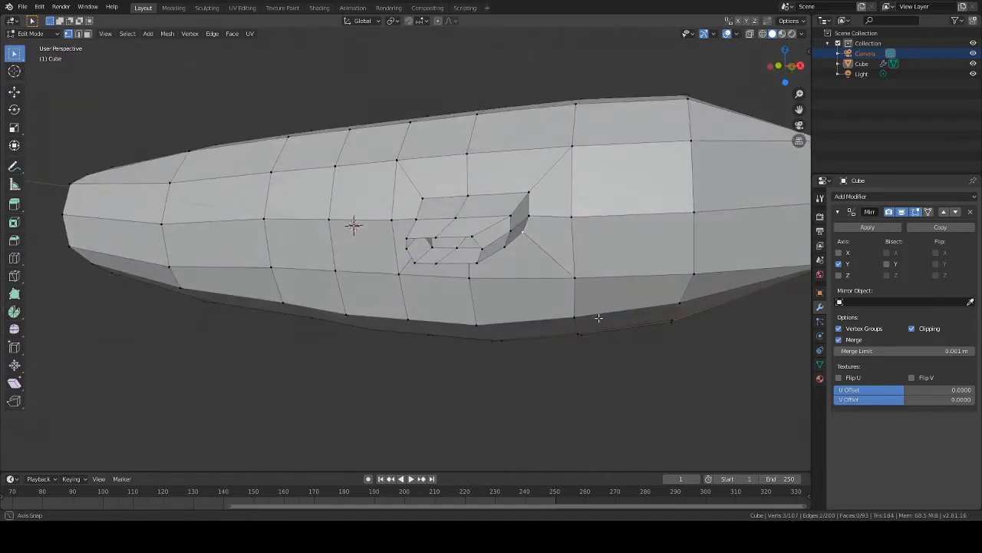
pyautogui.press('g')
pyautogui.press('z')
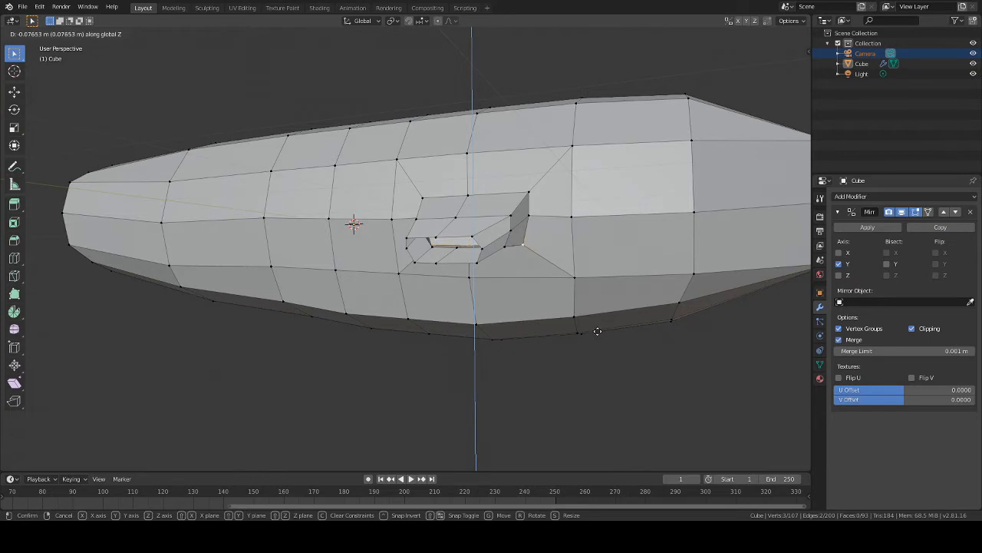
pyautogui.click(597, 331)
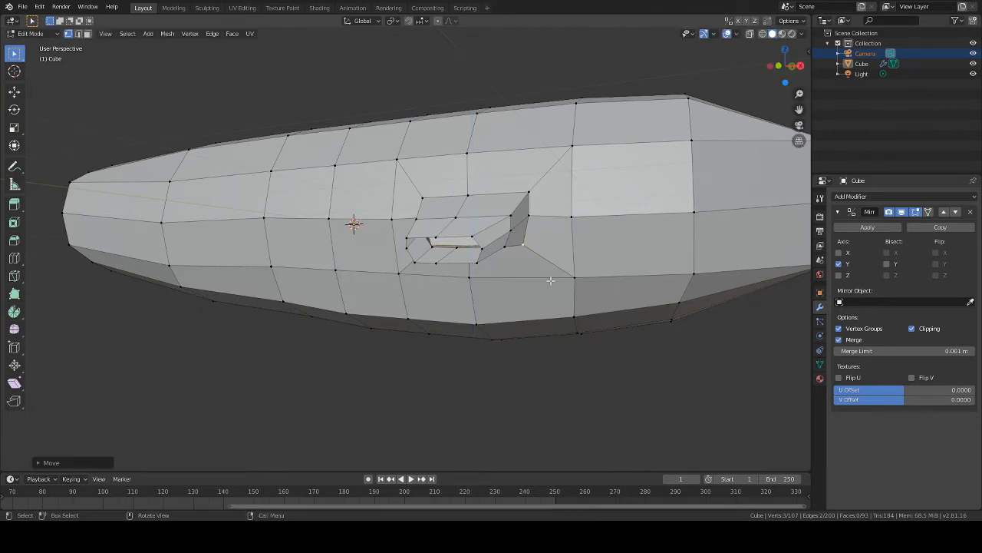
# Step: Select the single vertex at the limb's rear lower base and shift it slightly closer to the limb
pyautogui.click(526, 247)
pyautogui.moveTo(526, 247); pyautogui.dragTo(614, 277, button='middle')
pyautogui.press('g')
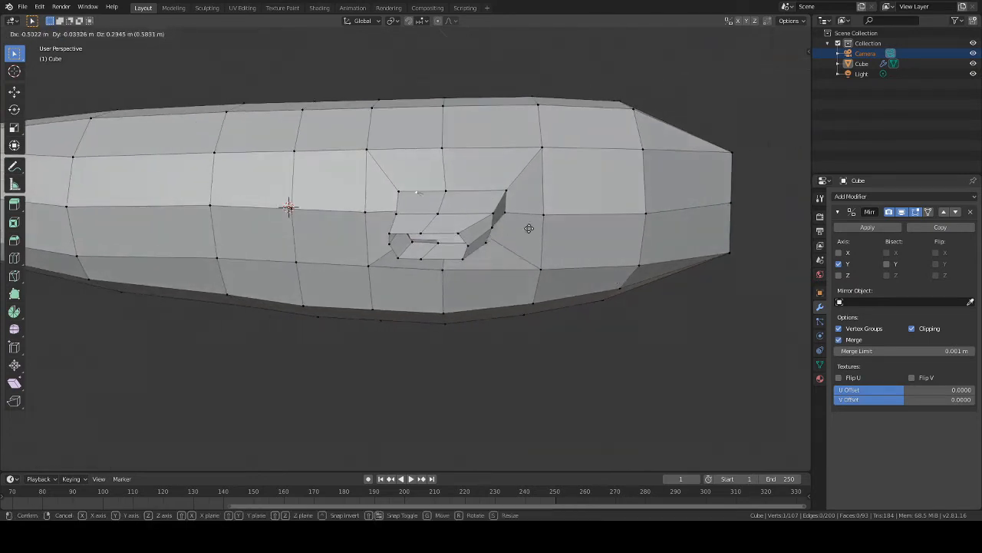
pyautogui.click(522, 241)
pyautogui.click(526, 240)
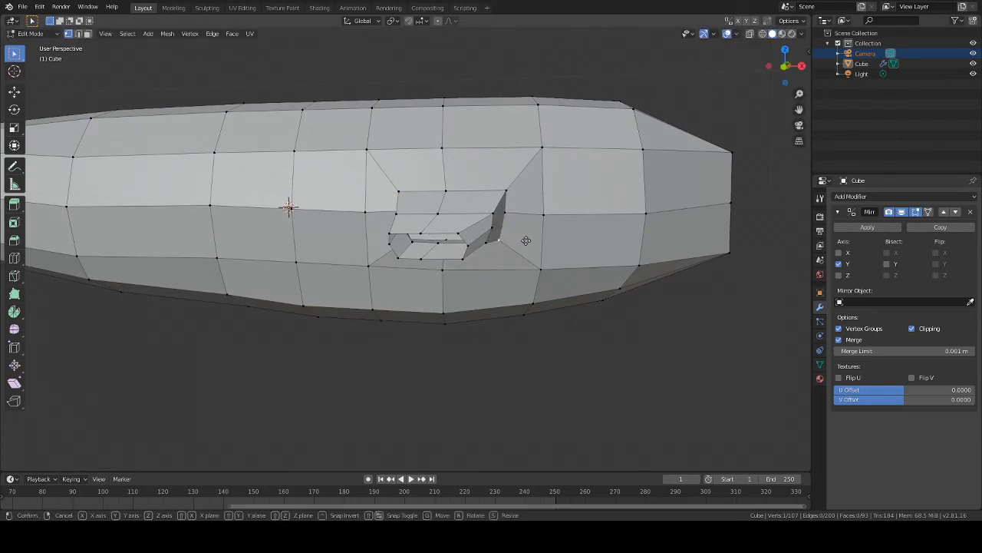
pyautogui.press('g')
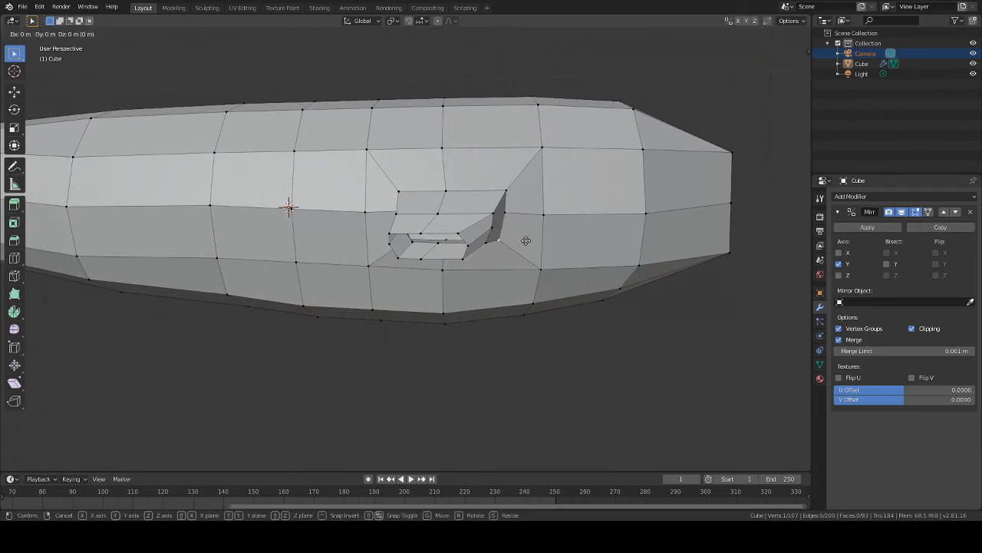
pyautogui.click(521, 240)
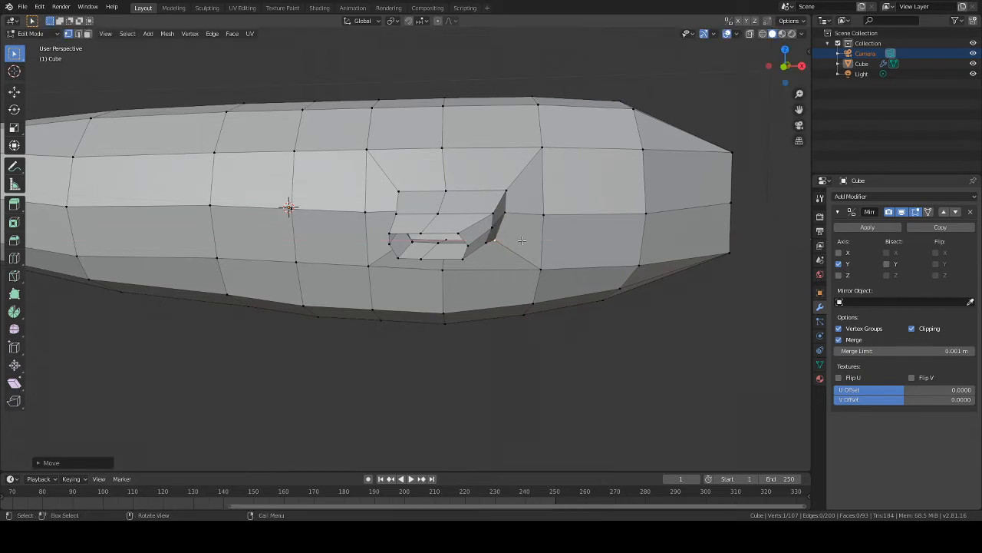
# Step: Try pulling the vertex at the limb's rear base far upward, along Z and freely, from different angles
pyautogui.press('g')
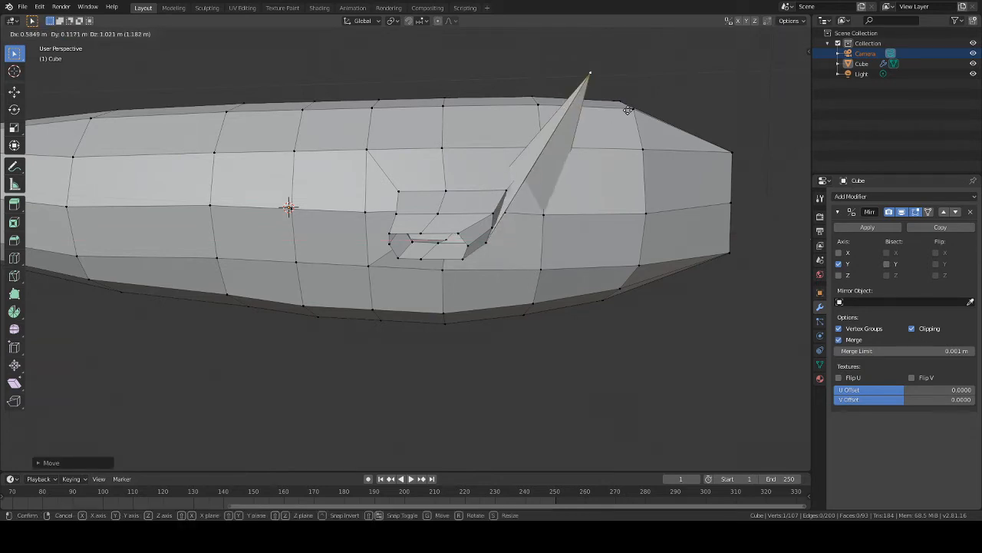
pyautogui.press('z')
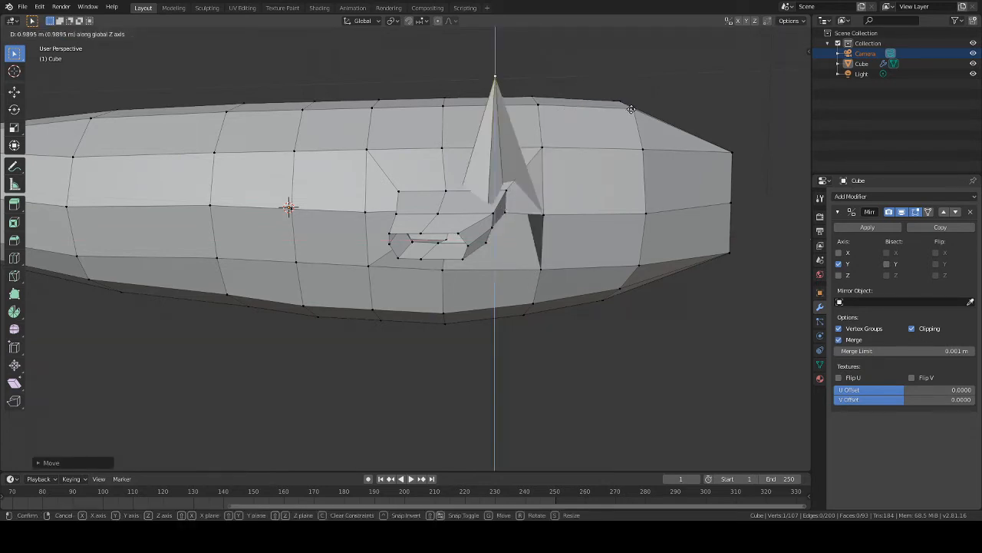
pyautogui.rightClick(614, 160)
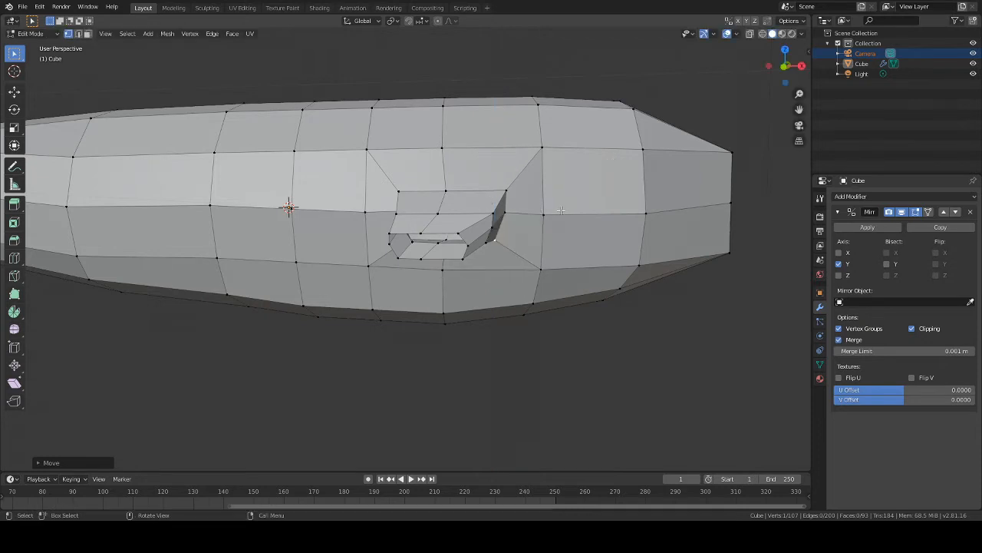
pyautogui.press('g')
pyautogui.click(626, 44)
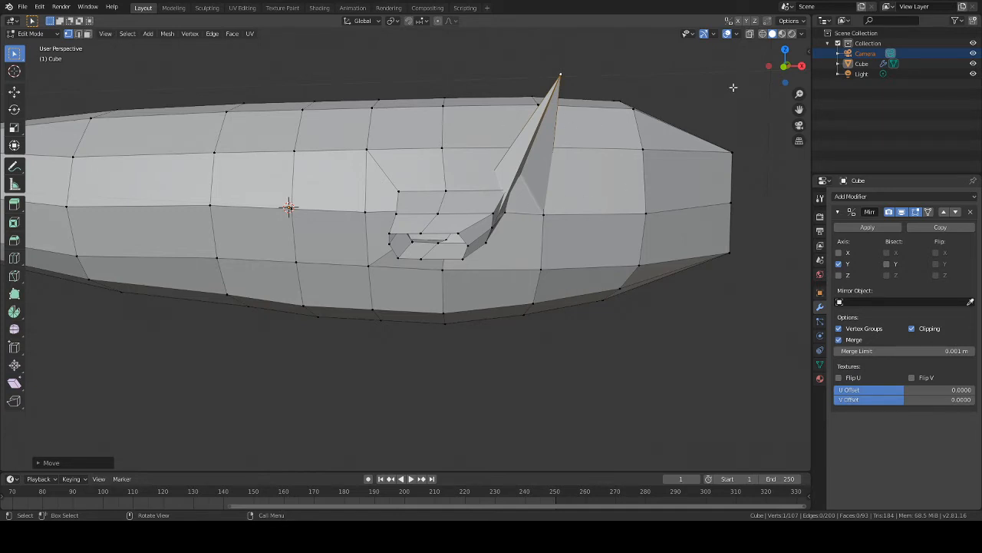
pyautogui.moveTo(733, 87); pyautogui.dragTo(574, 117, button='middle')
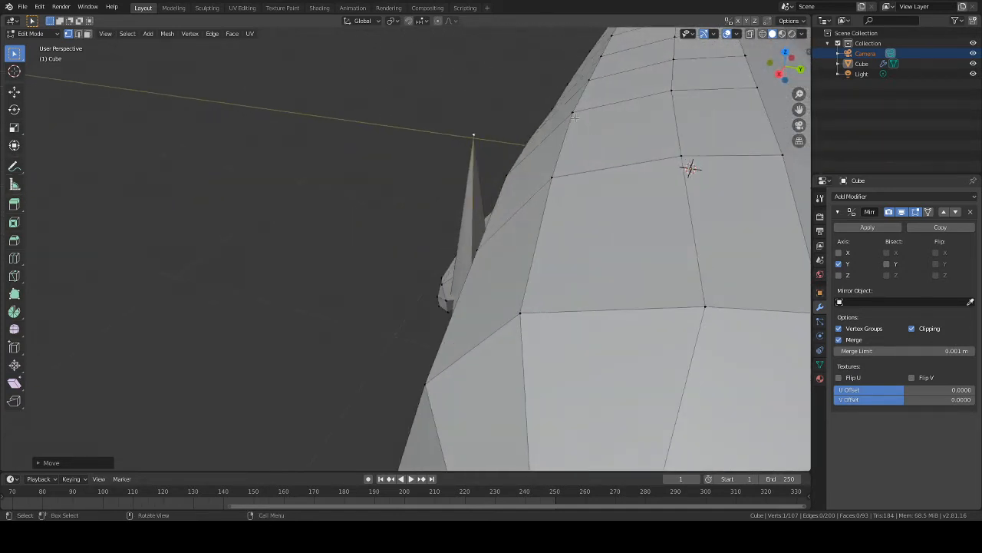
pyautogui.press('g')
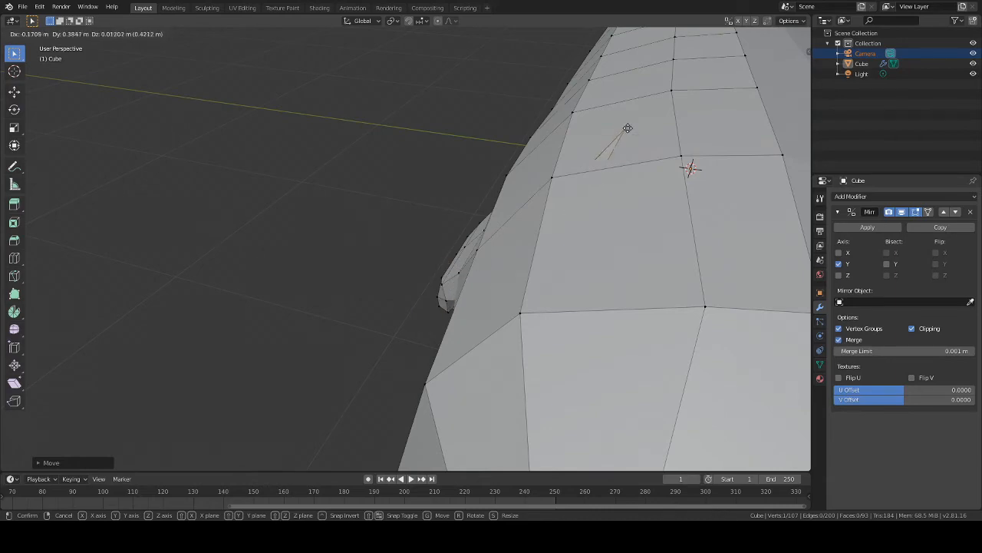
pyautogui.click(630, 93)
# Step: Move the vertex at the limb's rear base about 0.021 m in the negative X direction
pyautogui.moveTo(629, 94); pyautogui.dragTo(627, 235, button='middle')
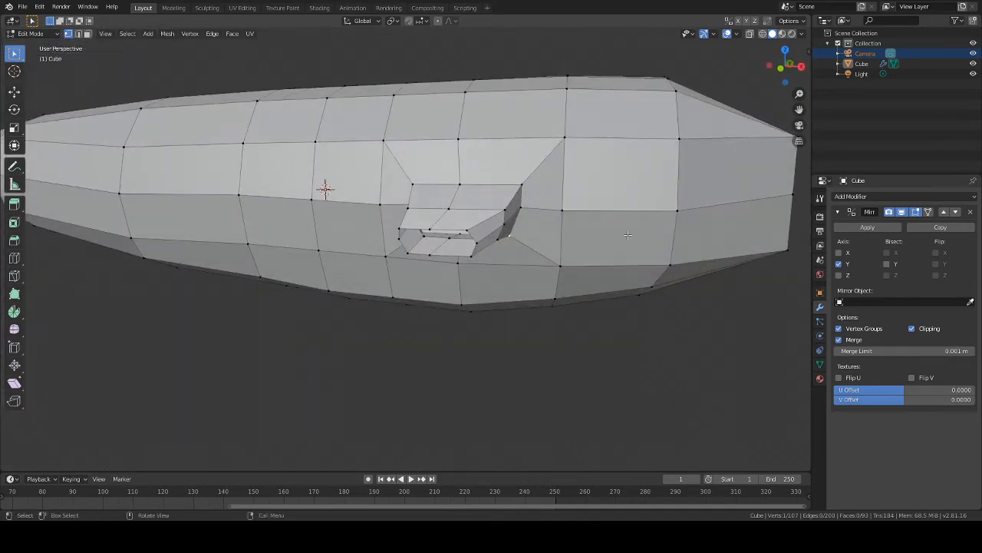
pyautogui.press('g')
pyautogui.press('x')
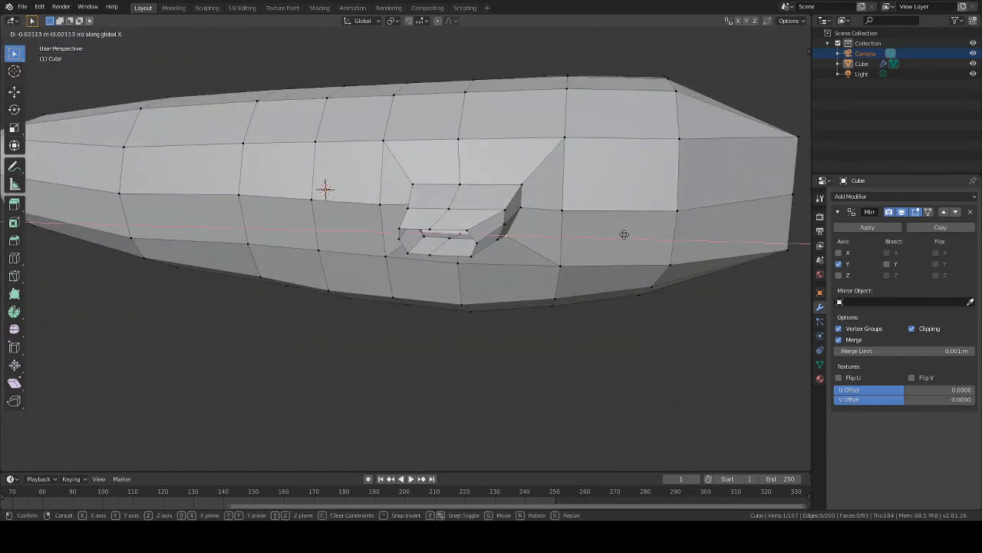
pyautogui.click(624, 234)
# Step: Adjust the height of three vertices on the limb's underside along Z
pyautogui.moveTo(624, 234); pyautogui.dragTo(726, 284, button='middle')
pyautogui.press('g')
pyautogui.press('z')
pyautogui.click(526, 269)
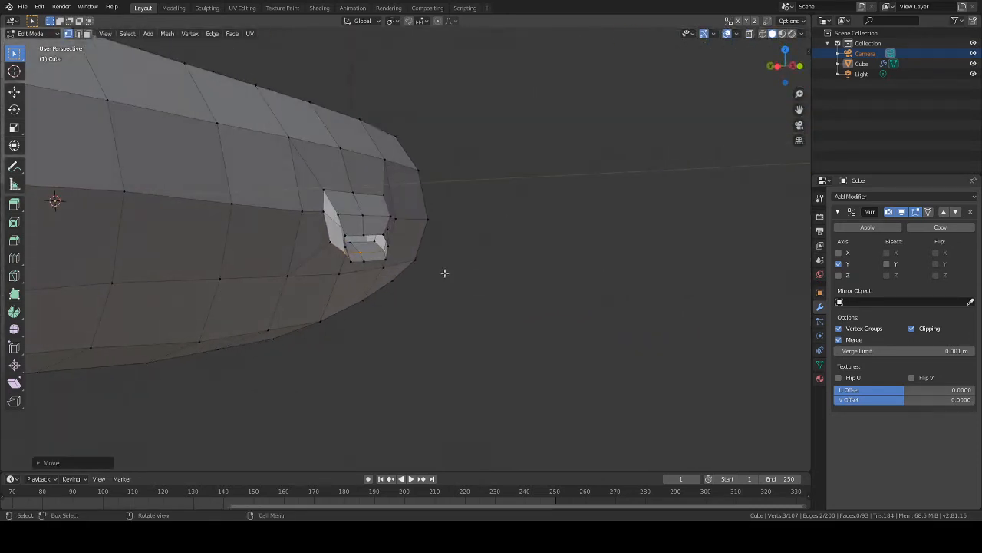
# Step: Select the eight-vertex edge loop around the limb's tip and lower it along Z
pyautogui.keyDown('alt'); pyautogui.click(388, 253); pyautogui.keyUp('alt')
pyautogui.moveTo(522, 261); pyautogui.dragTo(431, 267, button='middle')
pyautogui.press('g')
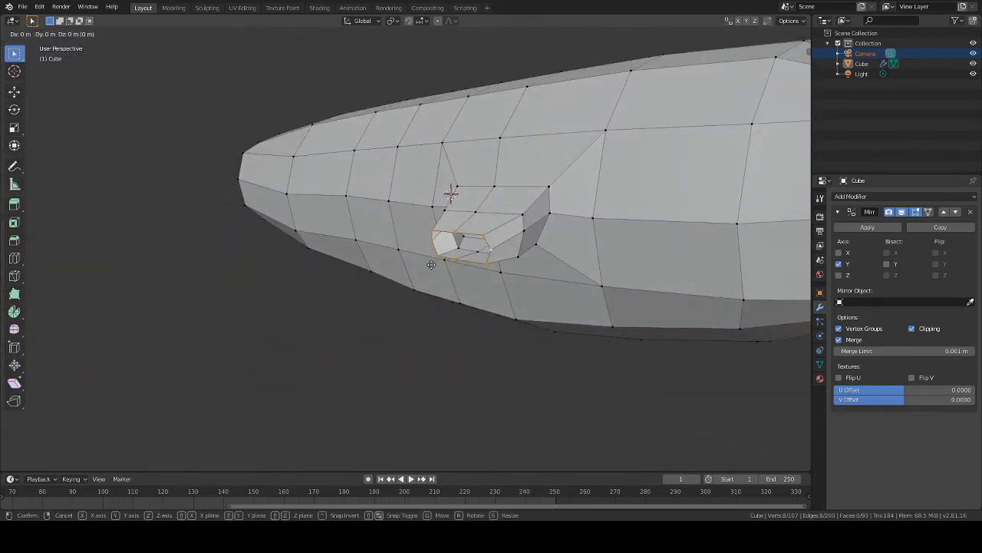
pyautogui.press('z')
pyautogui.click(433, 272)
# Step: Select the edge loop around the body nearest the blunt end and move it along X toward the limb
pyautogui.moveTo(662, 273); pyautogui.dragTo(449, 303, button='middle')
pyautogui.scroll(-4, 453, 278)
pyautogui.scroll(-2, 527, 285)
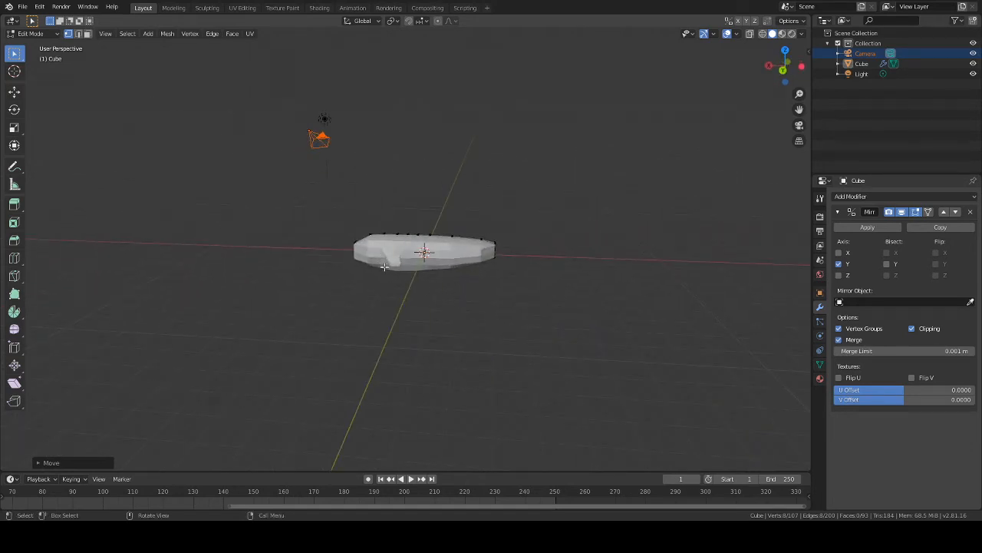
pyautogui.scroll(5, 384, 267)
pyautogui.moveTo(391, 267); pyautogui.dragTo(615, 257, button='middle')
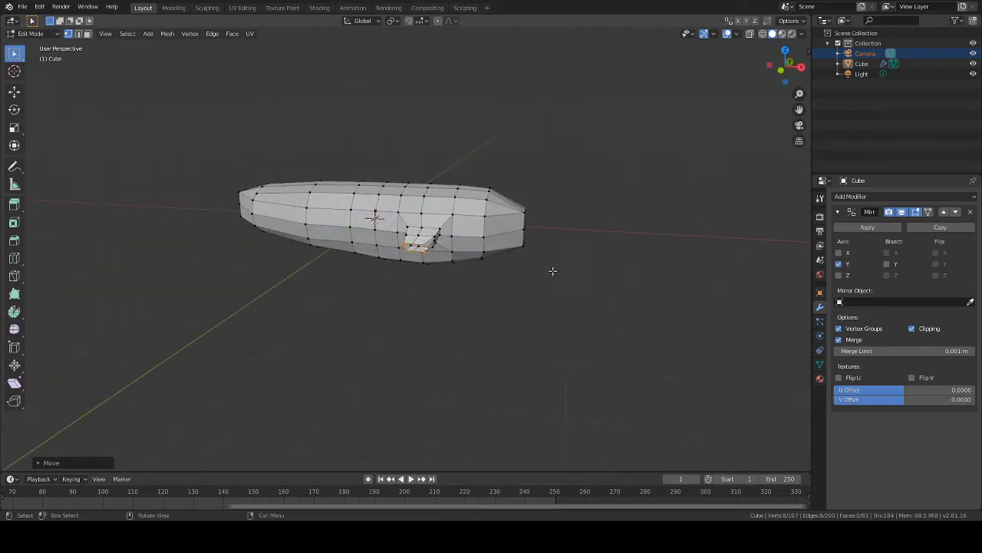
pyautogui.keyDown('alt'); pyautogui.click(486, 222); pyautogui.keyUp('alt')
pyautogui.scroll(1, 548, 259)
pyautogui.press('g')
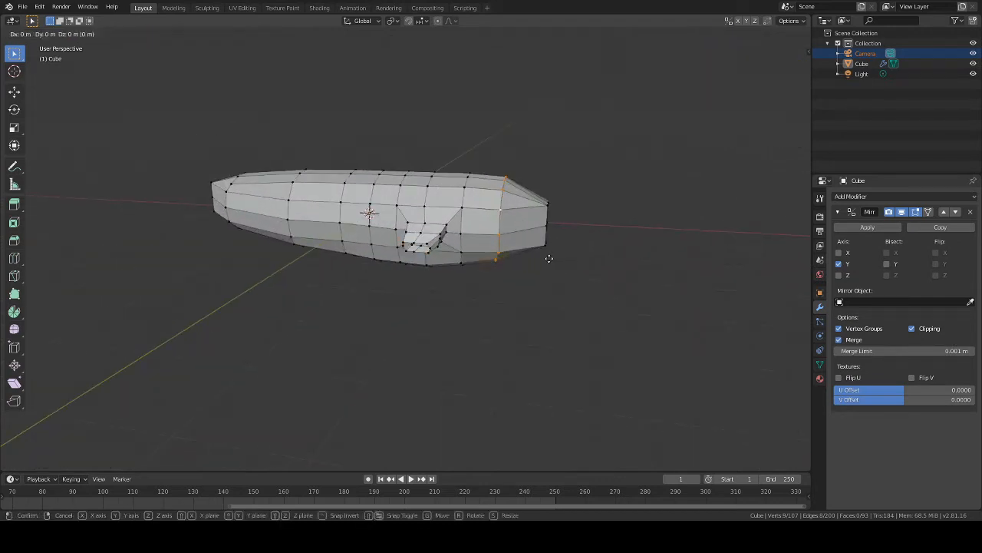
pyautogui.press('x')
pyautogui.click(540, 259)
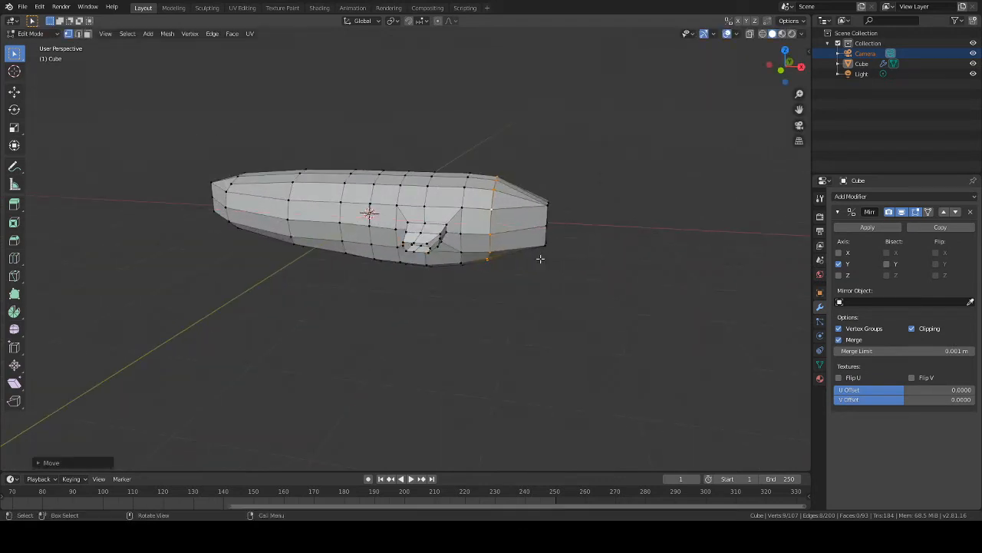
# Step: Select the ten-vertex lengthwise edge line just below the limb and shift it with Edge Slide
pyautogui.moveTo(539, 259); pyautogui.dragTo(495, 196, button='middle')
pyautogui.scroll(3, 504, 251)
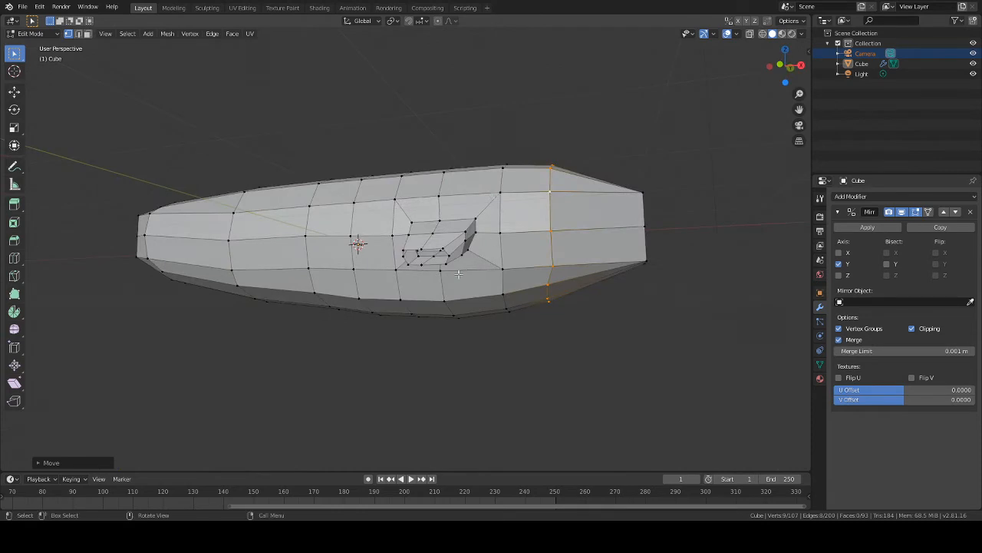
pyautogui.click(550, 291)
pyautogui.moveTo(549, 291); pyautogui.dragTo(526, 271, button='middle')
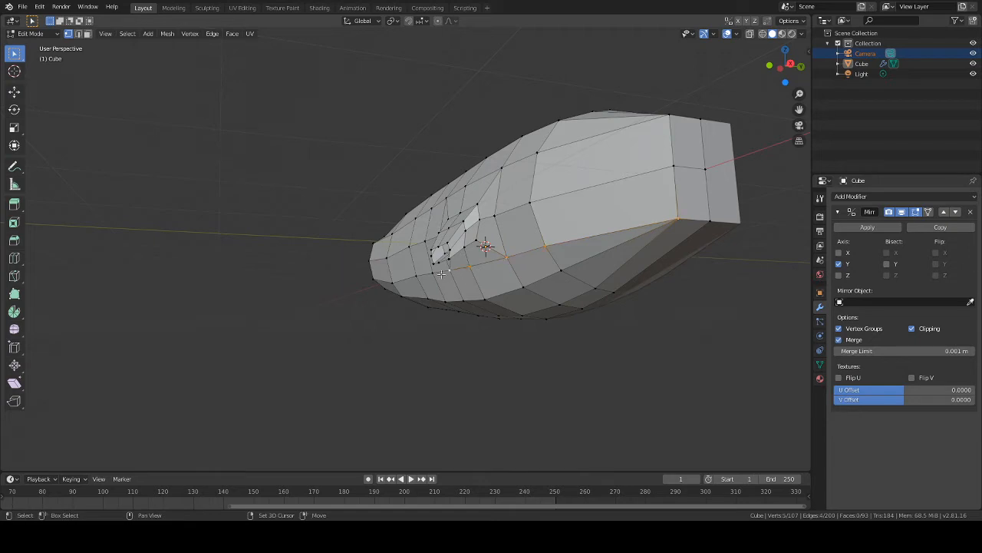
pyautogui.moveTo(415, 277); pyautogui.dragTo(539, 302, button='middle')
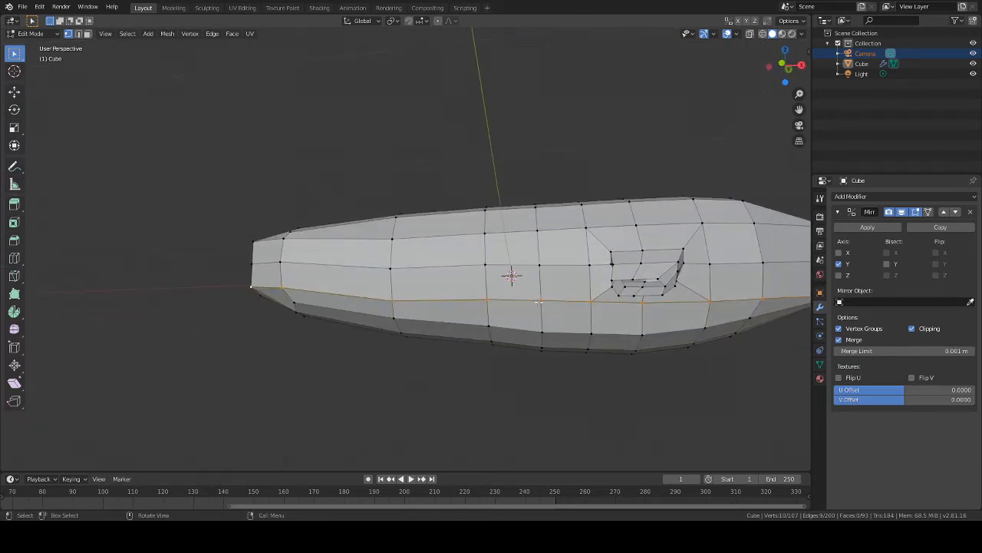
pyautogui.moveTo(617, 306); pyautogui.dragTo(658, 317, button='middle')
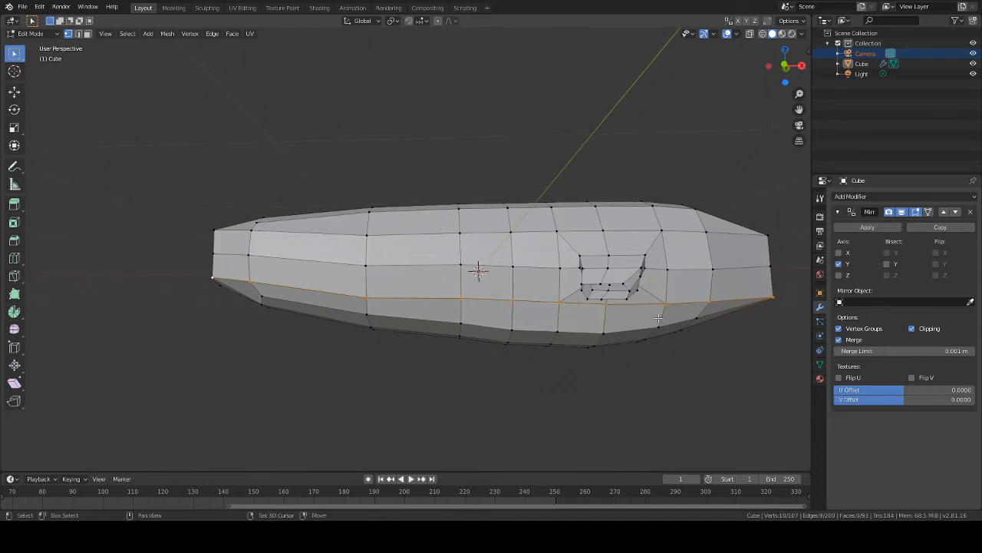
pyautogui.hotkey('shift', 'space')
pyautogui.press('g')
pyautogui.hotkey('shift', 'space')
pyautogui.hotkey('shift', '4')
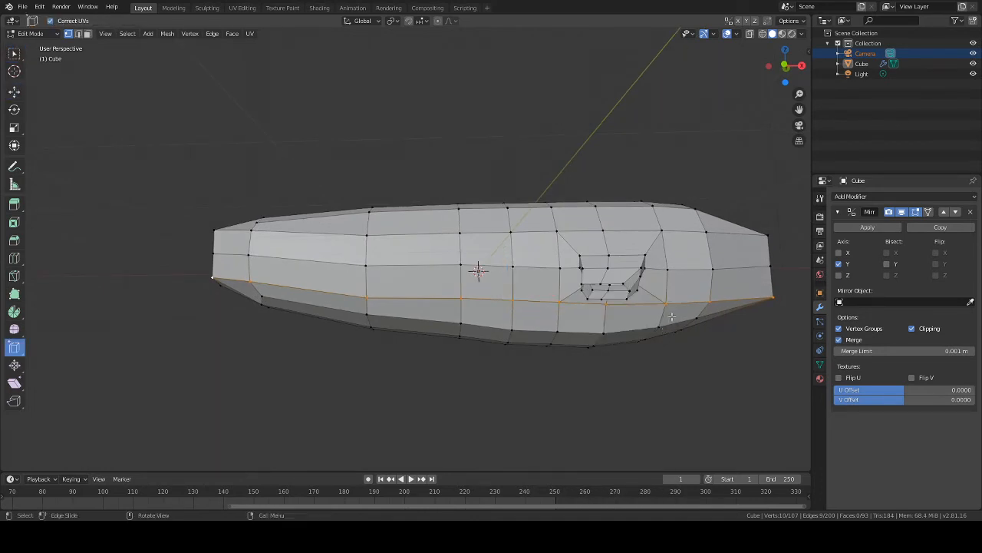
pyautogui.moveTo(671, 317)
pyautogui.mouseDown()
pyautogui.moveTo(676, 296)
pyautogui.moveTo(684, 325)
pyautogui.mouseUp()
# Step: Slide the lengthwise edge line below the limb a little further, and clear the selection
pyautogui.moveTo(684, 325); pyautogui.dragTo(595, 337, button='middle')
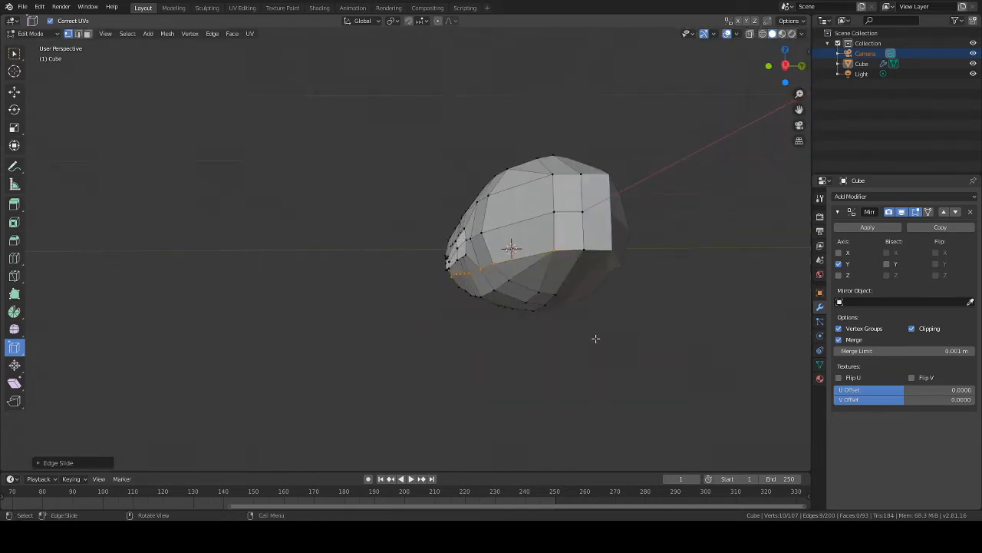
pyautogui.rightClick(490, 284)
pyautogui.press('Escape')
pyautogui.moveTo(488, 284)
pyautogui.mouseDown()
pyautogui.moveTo(500, 298)
pyautogui.moveTo(490, 289)
pyautogui.mouseUp()
pyautogui.click(578, 339)
# Step: Check the limb from both sides of the body and move its selected geometry slightly along X
pyautogui.moveTo(579, 340); pyautogui.dragTo(527, 344, button='middle')
pyautogui.scroll(-5, 524, 342)
pyautogui.scroll(2, 423, 317)
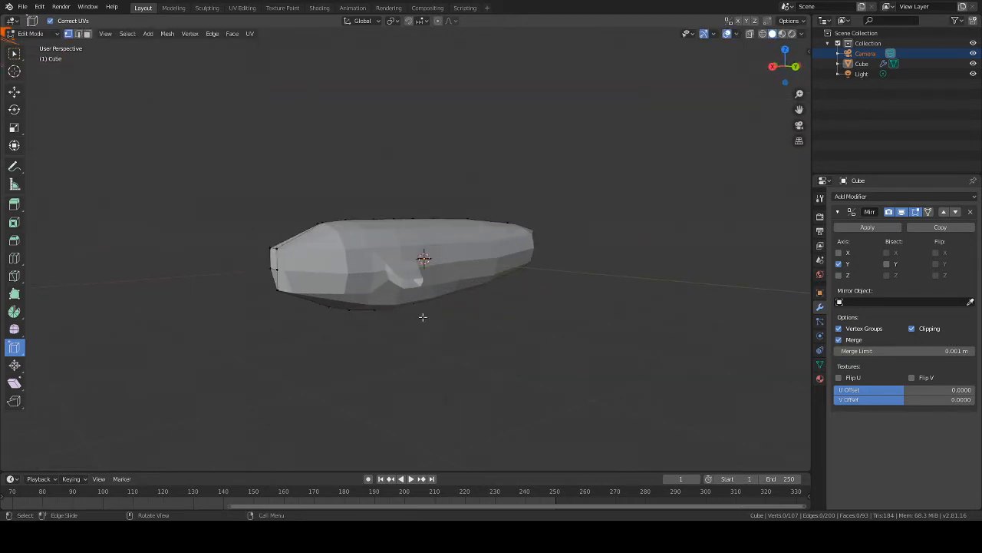
pyautogui.moveTo(423, 317); pyautogui.dragTo(597, 315, button='middle')
pyautogui.scroll(5, 467, 302)
pyautogui.press('g')
pyautogui.press('x')
pyautogui.click(603, 308)
# Step: Raise the three vertices along the limb's upper edge where it joins the body, and reduce the selection to two vertices
pyautogui.click(566, 243)
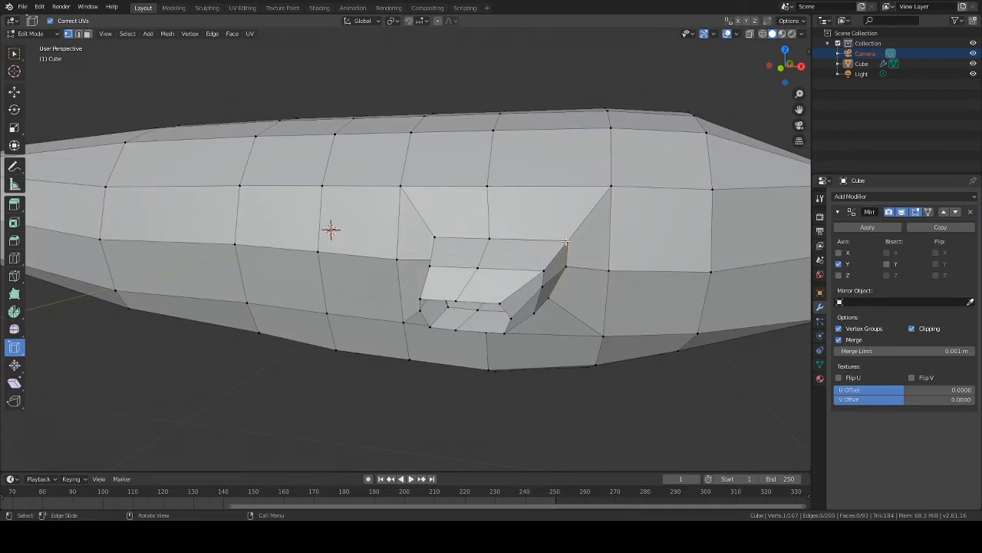
pyautogui.press('g')
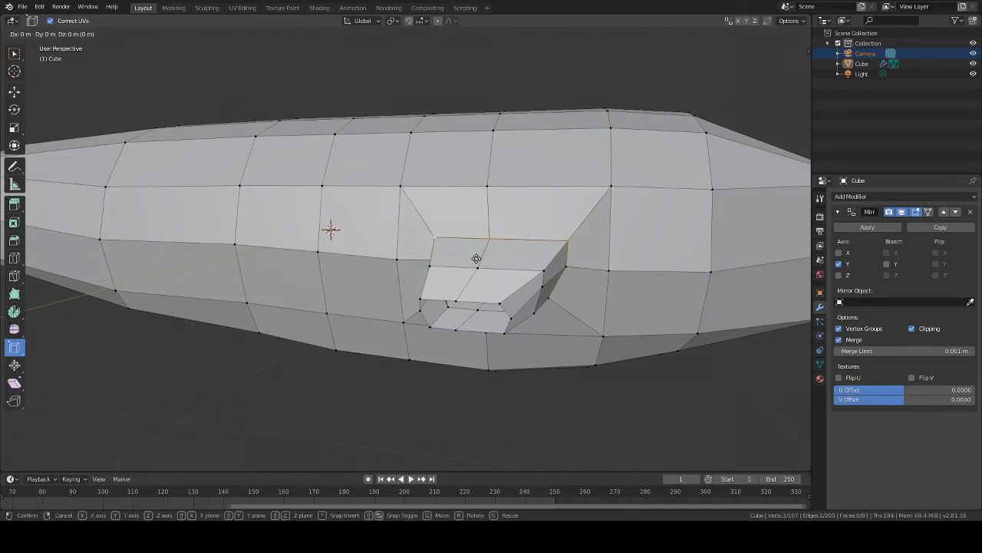
pyautogui.click(478, 242)
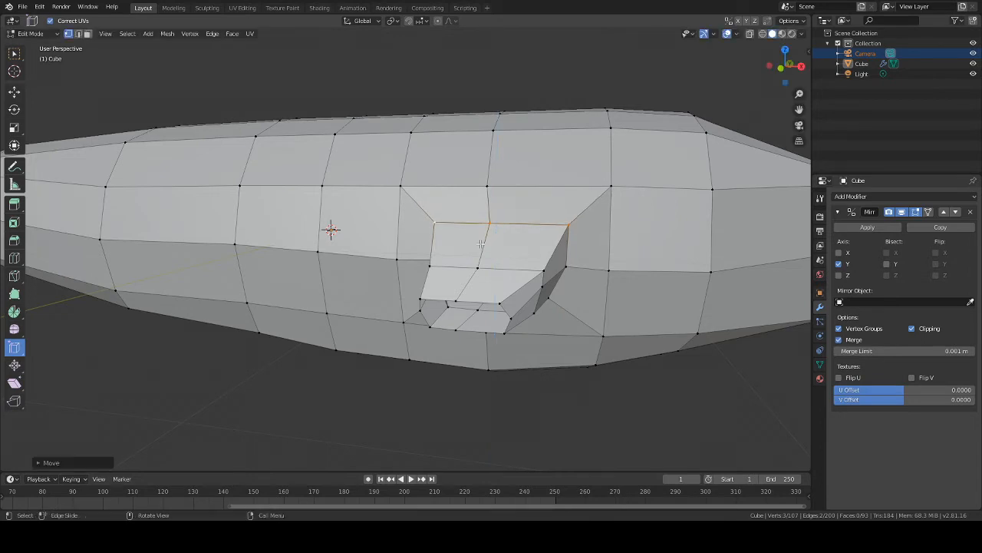
pyautogui.click(564, 227)
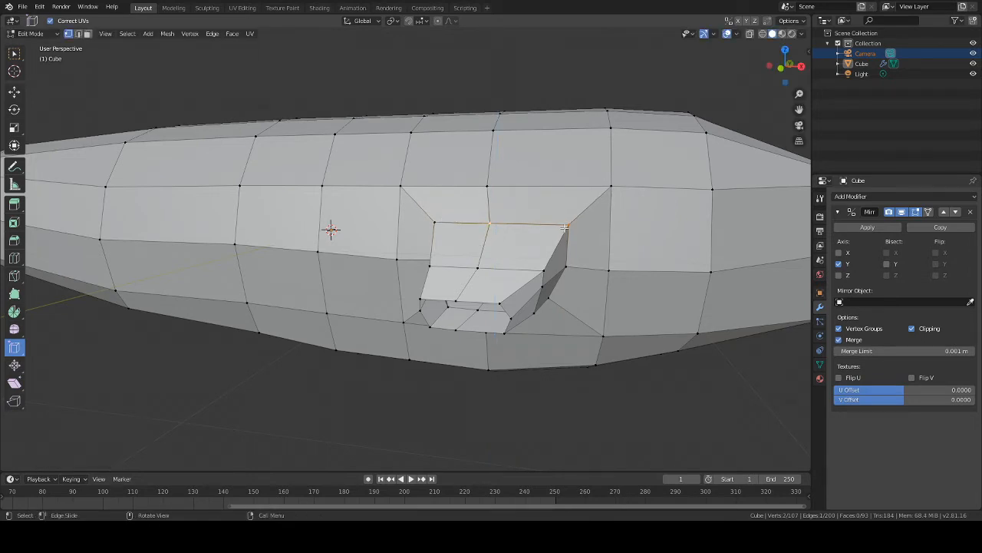
# Step: Move the two selected vertices on the limb's upper edge about 0.015 m along X, and clear the selection
pyautogui.press('g')
pyautogui.press('x')
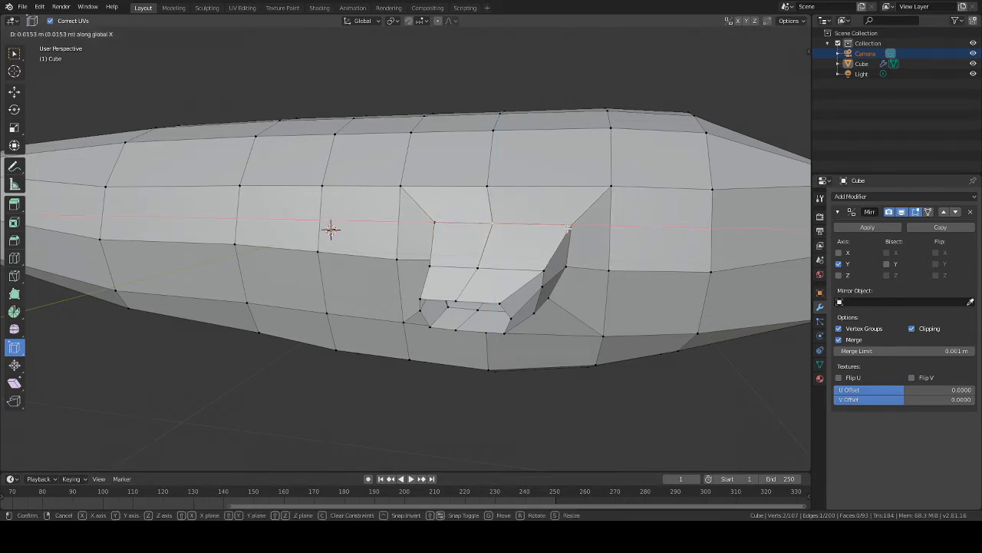
pyautogui.click(569, 229)
pyautogui.hotkey('alt', 'a')
# Step: Examine the mirrored body and limbs from the side, three-quarter and end views, including a test render of the scene
pyautogui.scroll(-4, 631, 354)
pyautogui.moveTo(645, 303); pyautogui.dragTo(710, 296, button='middle')
pyautogui.scroll(2, 454, 301)
pyautogui.scroll(-3, 537, 331)
pyautogui.scroll(1, 473, 310)
pyautogui.scroll(2, 636, 293)
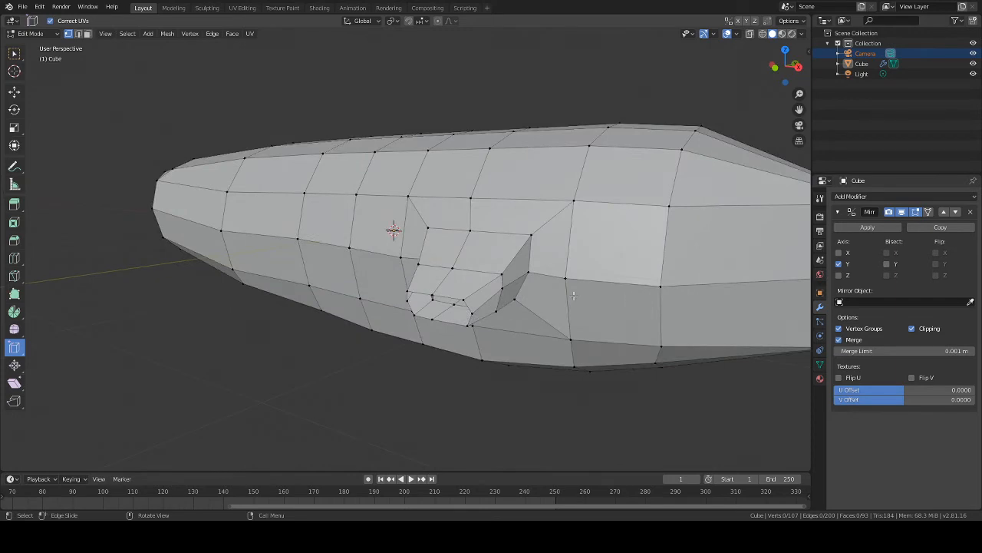
pyautogui.scroll(-4, 574, 294)
pyautogui.moveTo(607, 294); pyautogui.dragTo(497, 222, button='middle')
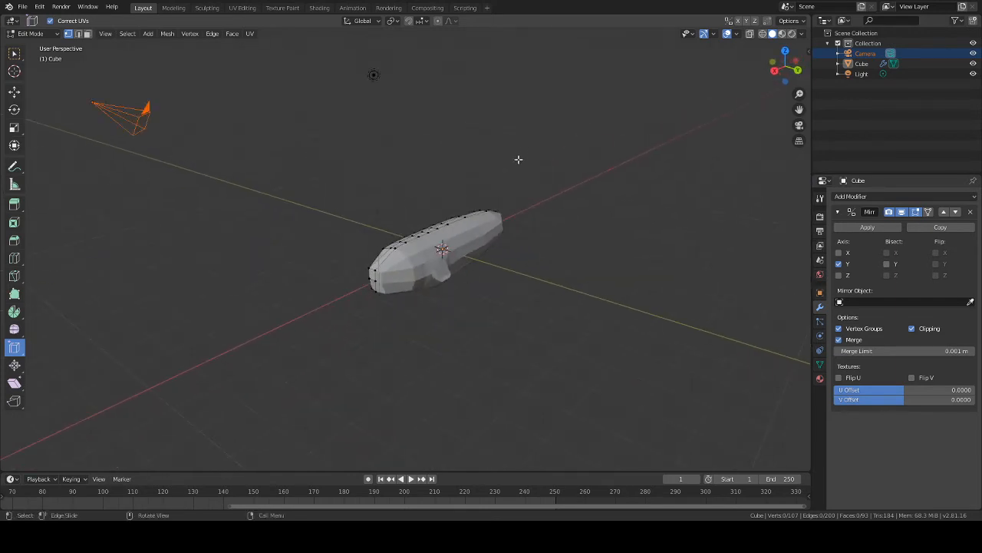
pyautogui.press('F12')
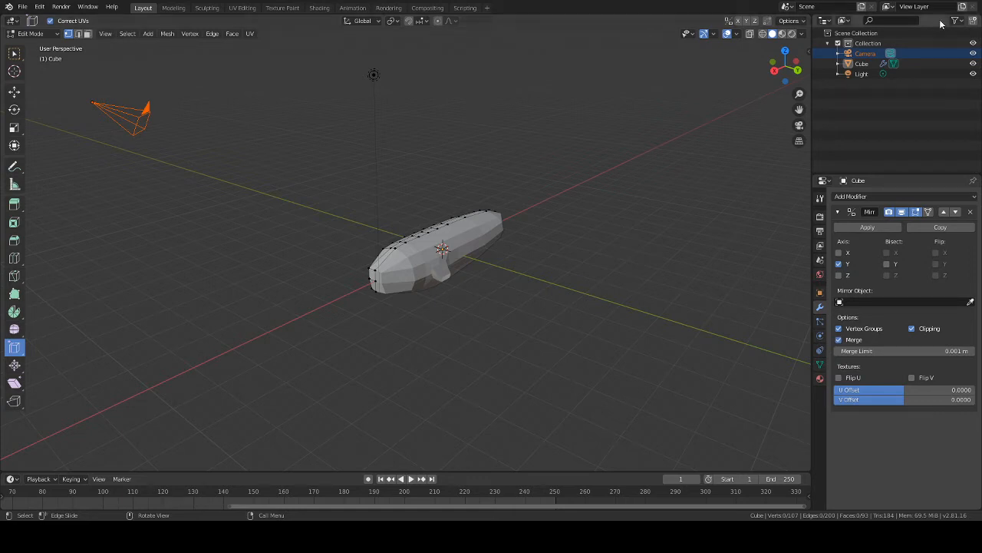
pyautogui.moveTo(713, 215); pyautogui.dragTo(591, 248, button='middle')
pyautogui.scroll(3, 605, 260)
pyautogui.scroll(-7, 592, 248)
pyautogui.scroll(2, 544, 248)
pyautogui.scroll(2, 544, 248)
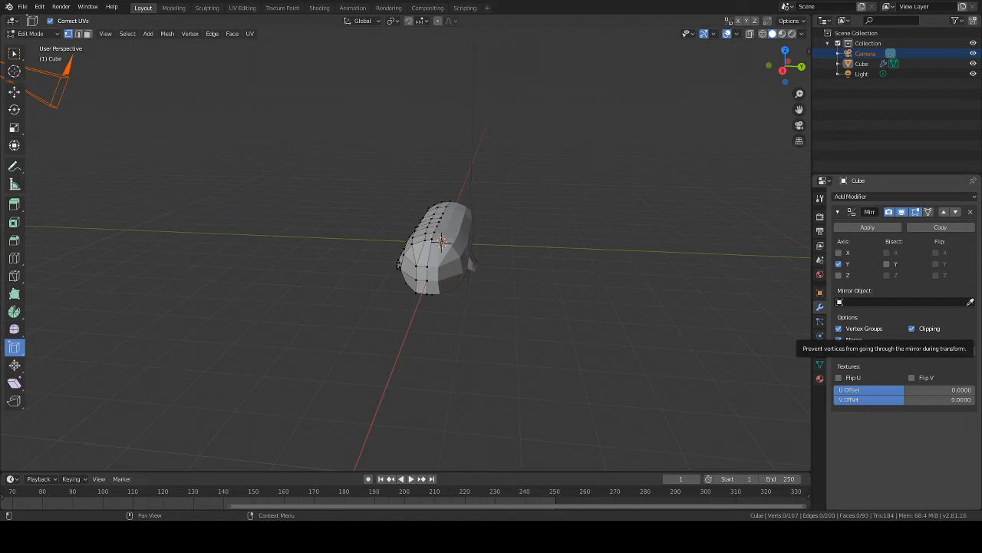
pyautogui.moveTo(689, 326); pyautogui.dragTo(683, 300, button='middle')
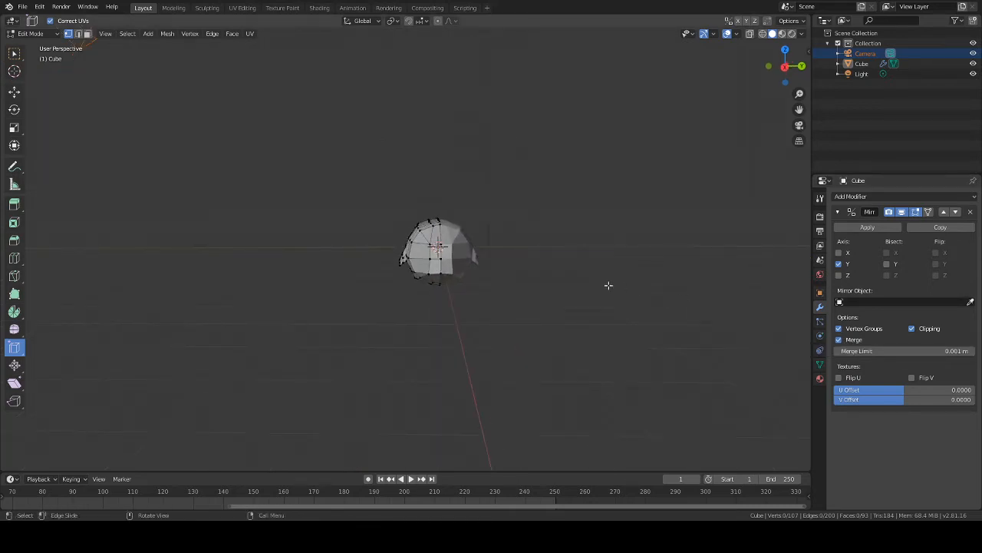
pyautogui.moveTo(608, 284); pyautogui.dragTo(508, 216, button='middle')
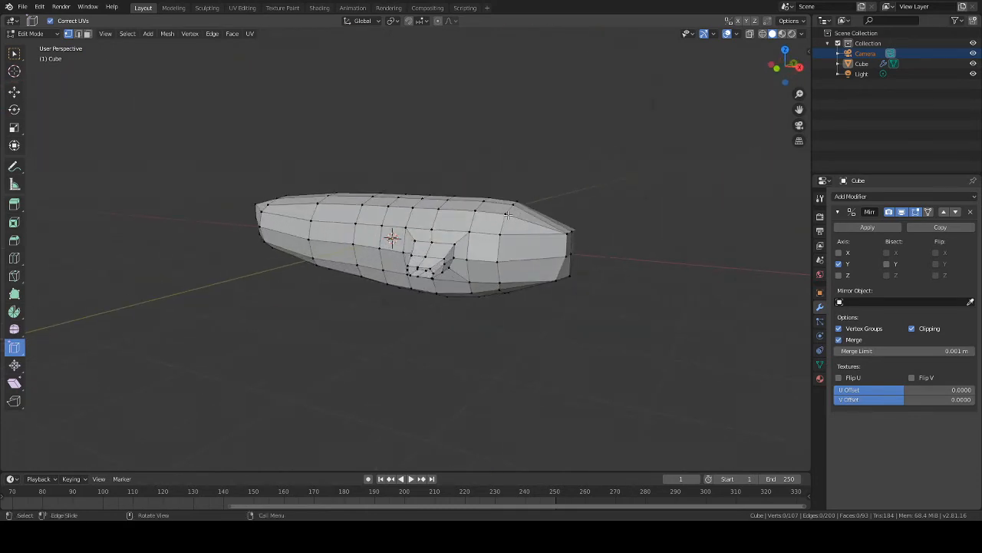
# Step: Scale the nine-vertex edge loop between the limb and the nearer end of the body very slightly
pyautogui.press('s')
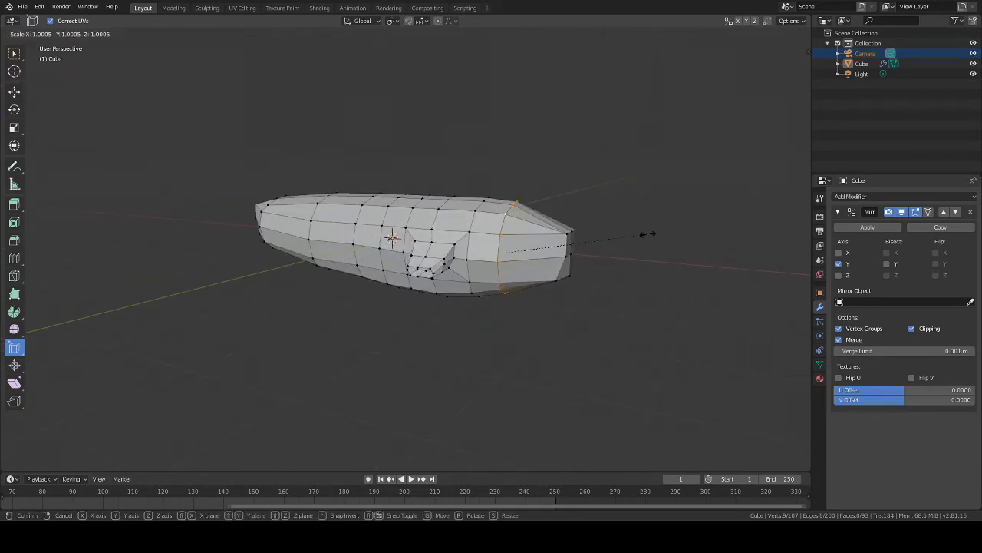
pyautogui.click(641, 235)
pyautogui.moveTo(641, 235); pyautogui.dragTo(445, 278, button='middle')
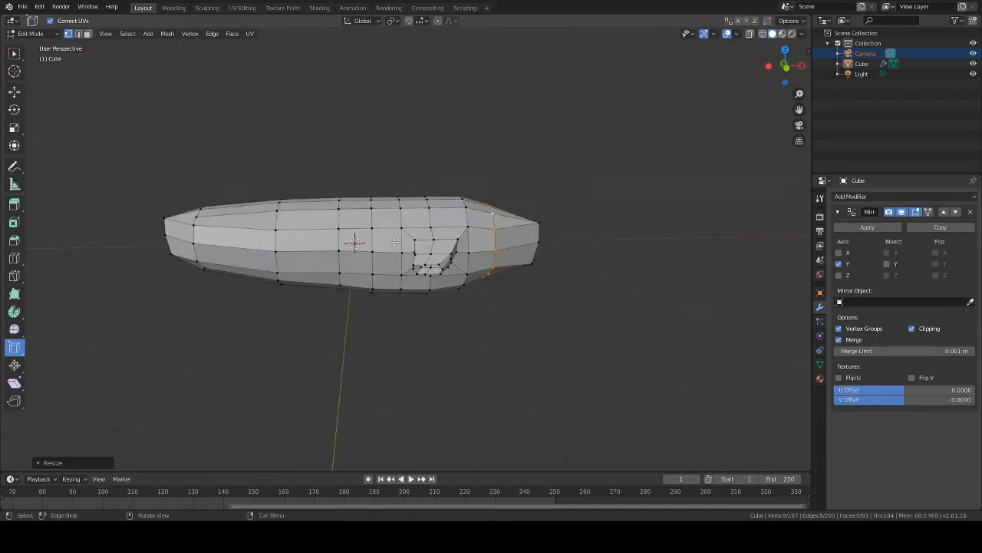
pyautogui.click(389, 238)
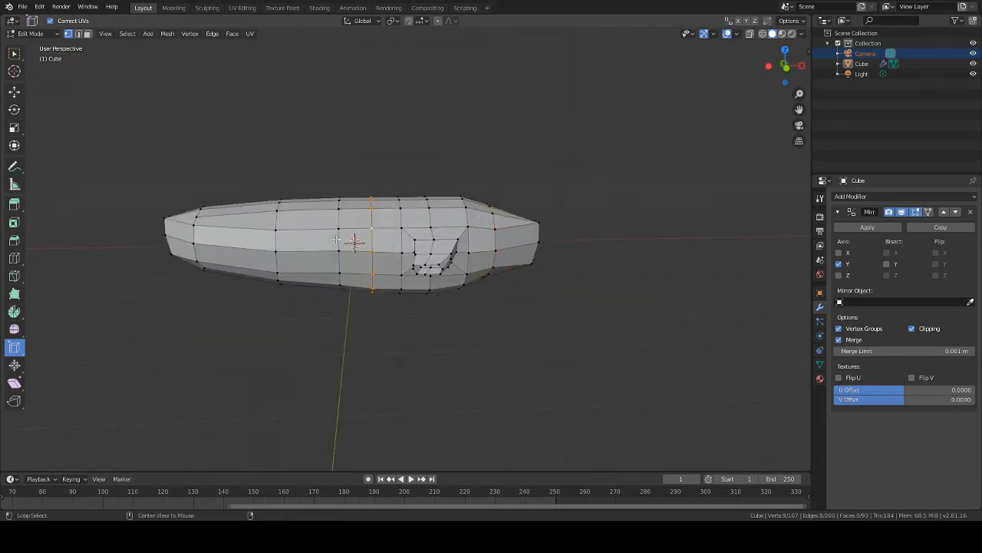
pyautogui.moveTo(353, 292); pyautogui.dragTo(414, 283, button='middle')
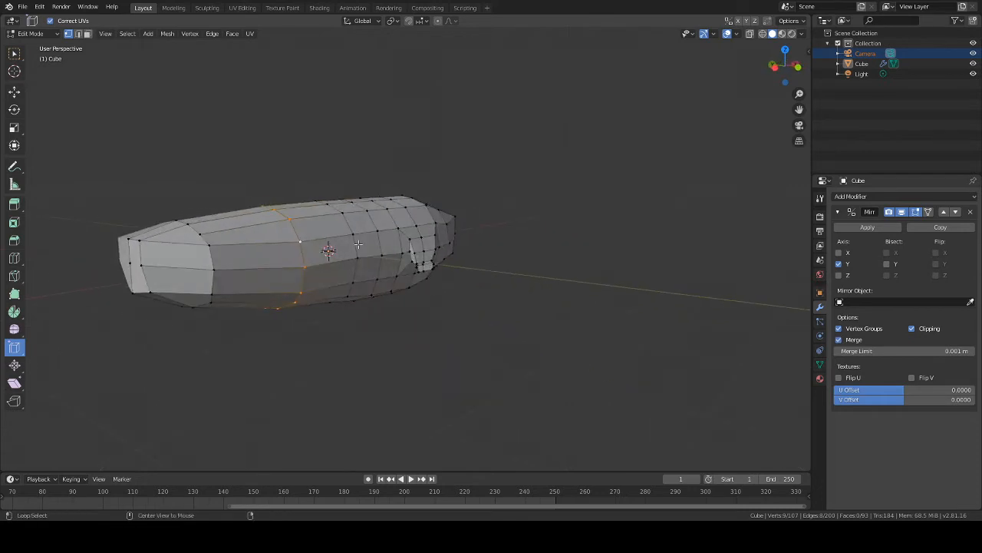
pyautogui.keyDown('alt'); pyautogui.keyDown('shift'); pyautogui.click(302, 254); pyautogui.keyUp('shift'); pyautogui.keyUp('alt')
pyautogui.keyDown('alt'); pyautogui.keyDown('shift'); pyautogui.click(376, 239); pyautogui.keyUp('shift'); pyautogui.keyUp('alt')
pyautogui.moveTo(478, 319); pyautogui.dragTo(458, 319, button='middle')
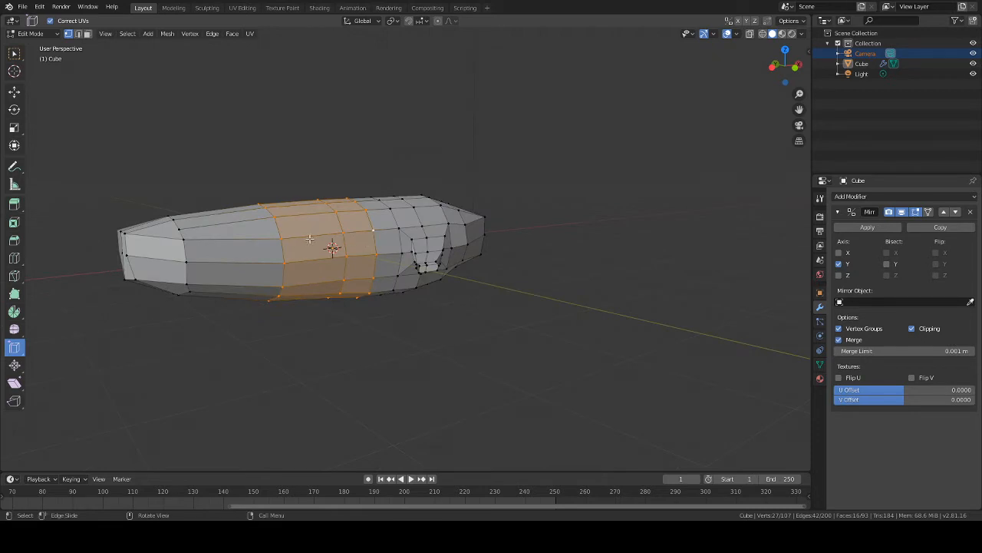
pyautogui.click(333, 214)
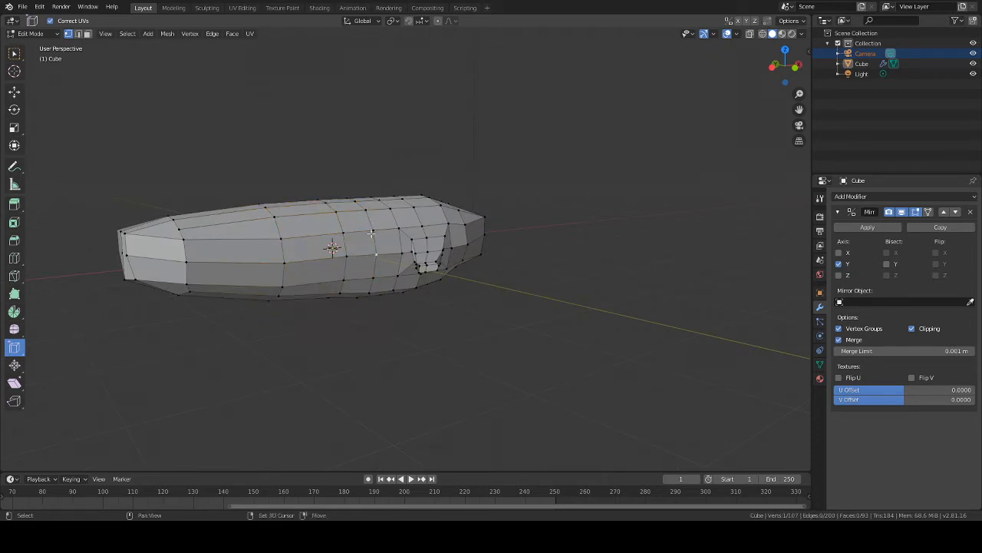
pyautogui.moveTo(321, 201); pyautogui.dragTo(350, 292)
pyautogui.rightClick(471, 189)
pyautogui.press('b')
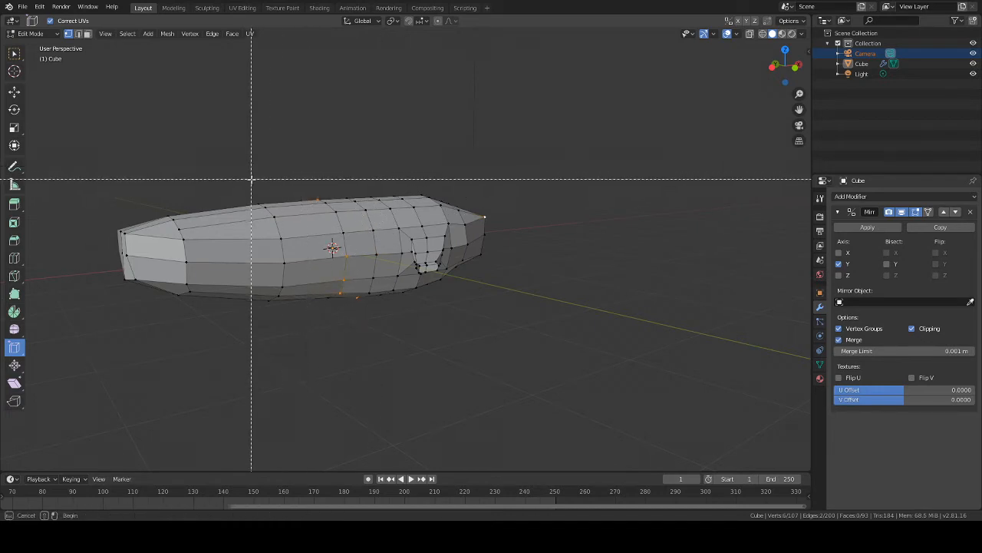
pyautogui.moveTo(250, 181); pyautogui.dragTo(304, 314)
pyautogui.click(562, 229)
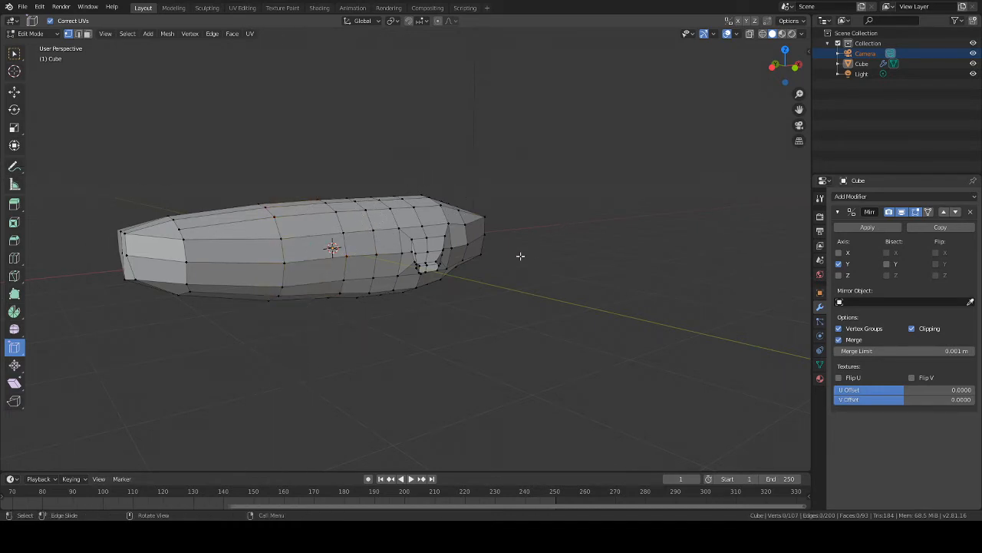
# Step: Select the three neighbouring edge loops around mid-body, and scale the section and shift it slightly along Y
pyautogui.moveTo(521, 256); pyautogui.dragTo(511, 268, button='middle')
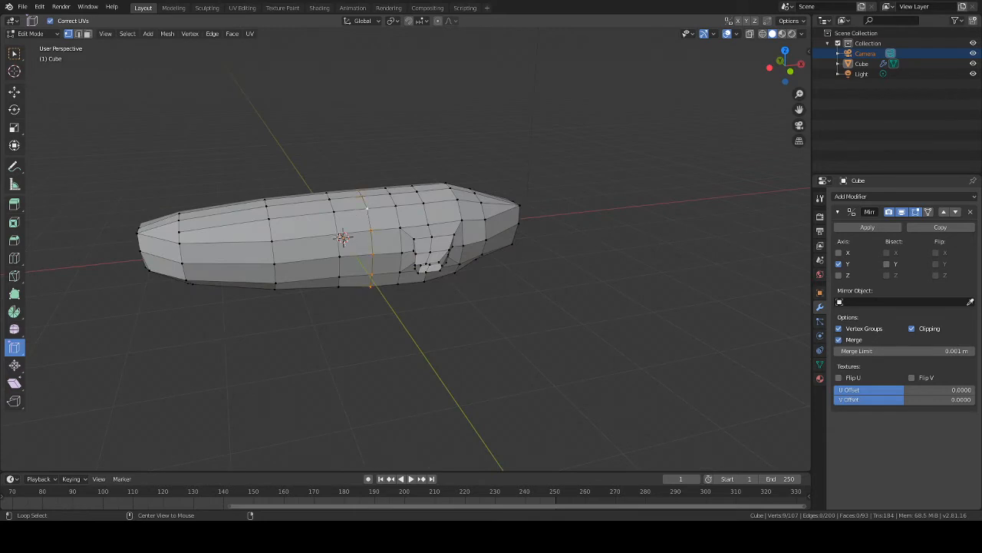
pyautogui.keyDown('alt'); pyautogui.keyDown('shift'); pyautogui.click(335, 222); pyautogui.keyUp('shift'); pyautogui.keyUp('alt')
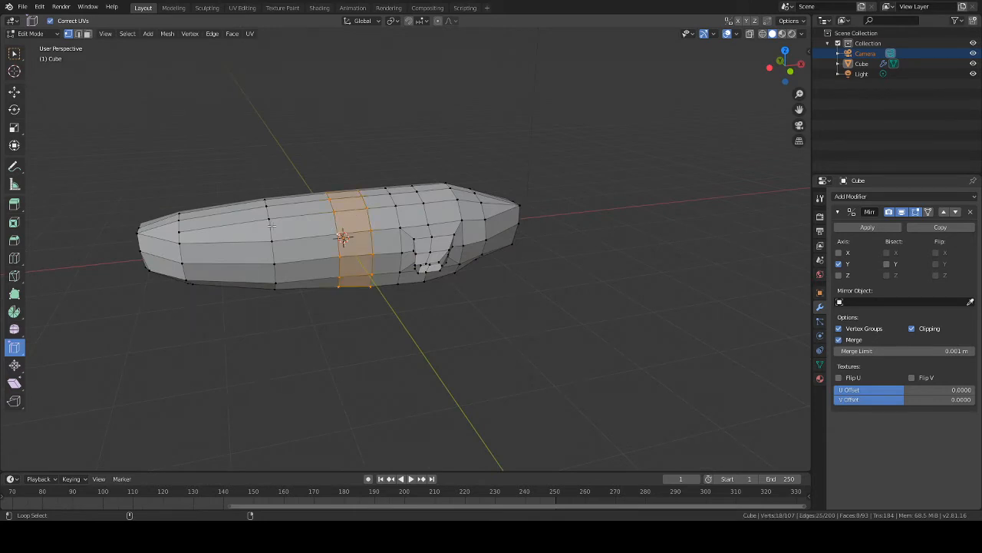
pyautogui.keyDown('alt'); pyautogui.keyDown('shift'); pyautogui.click(270, 227); pyautogui.keyUp('shift'); pyautogui.keyUp('alt')
pyautogui.moveTo(491, 276); pyautogui.dragTo(548, 292, button='middle')
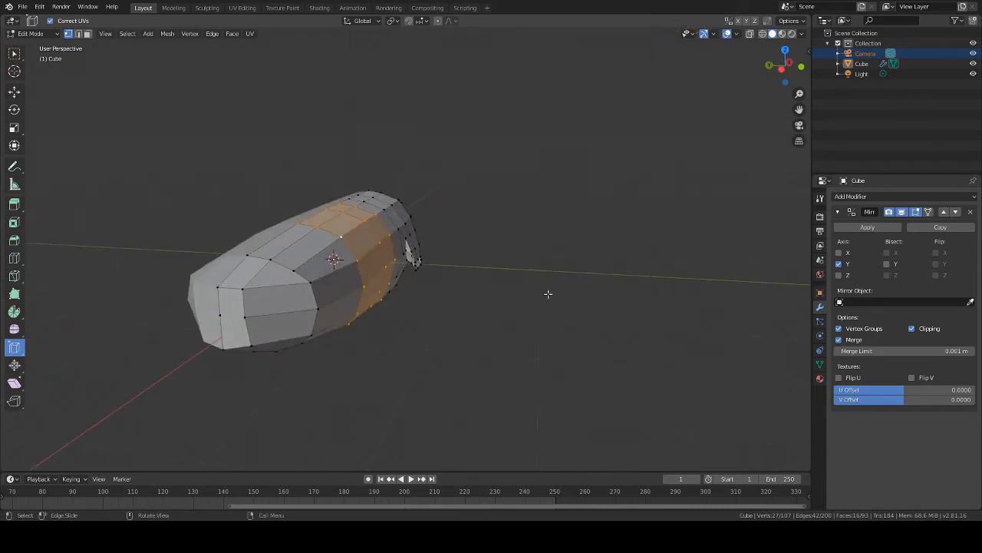
pyautogui.press('s')
pyautogui.click(542, 292)
pyautogui.press('g')
pyautogui.press('y')
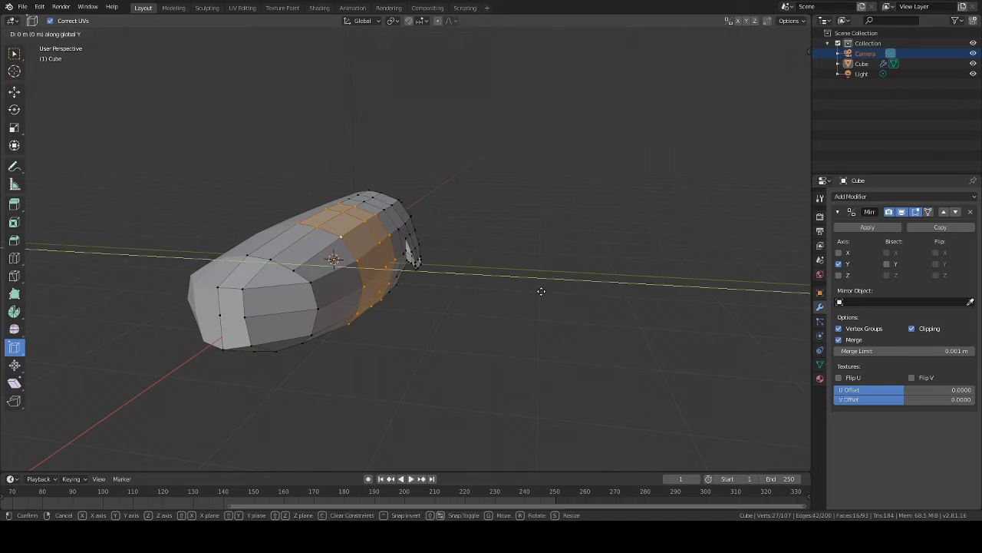
pyautogui.click(539, 288)
pyautogui.moveTo(538, 289); pyautogui.dragTo(503, 314, button='middle')
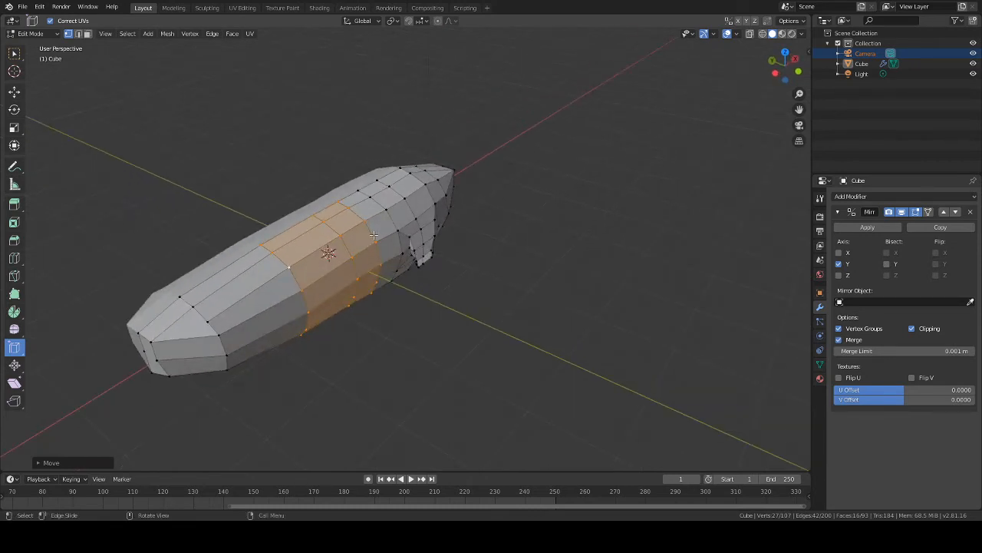
# Step: Try moving the three-loop mid-body section sideways, and undo the move
pyautogui.press('s')
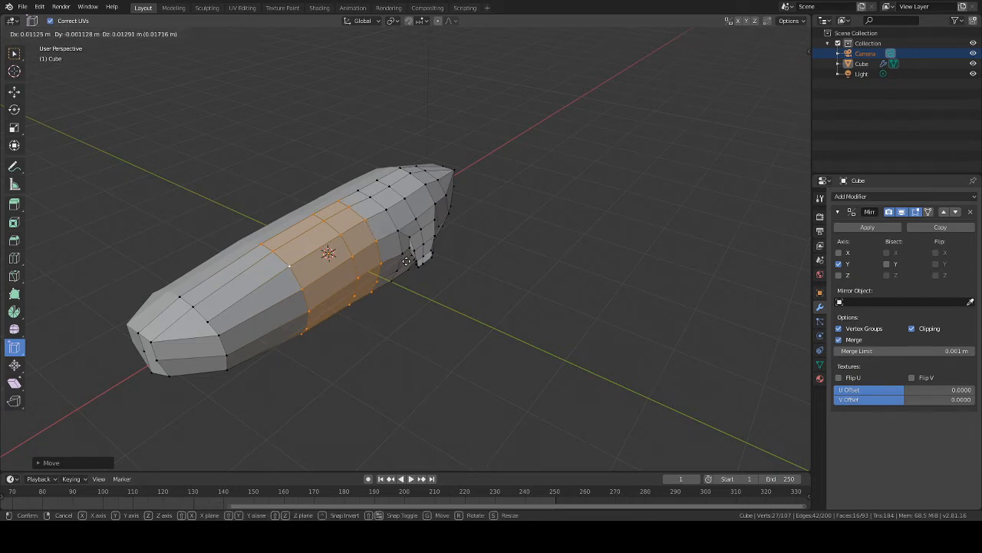
pyautogui.click(368, 253)
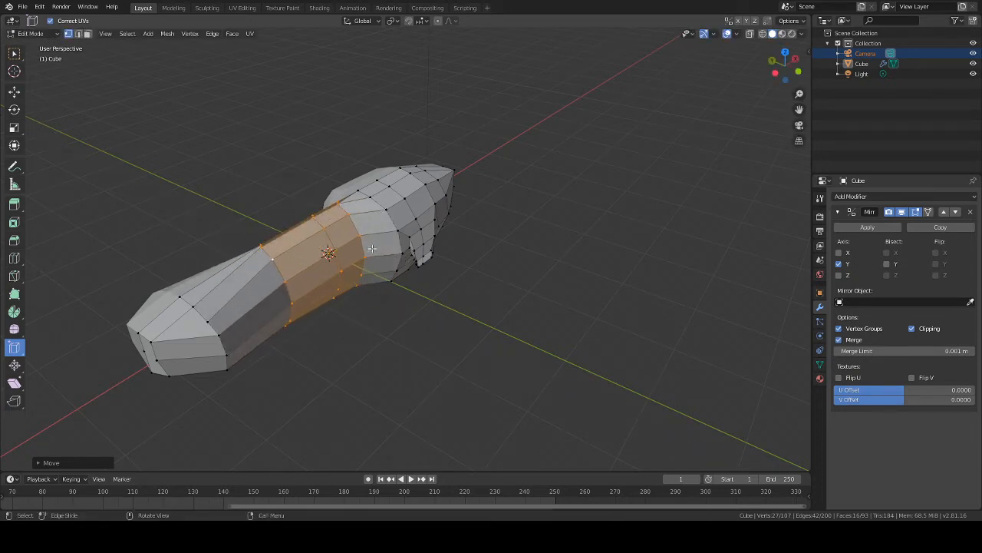
pyautogui.hotkey('ctrl', 'z')
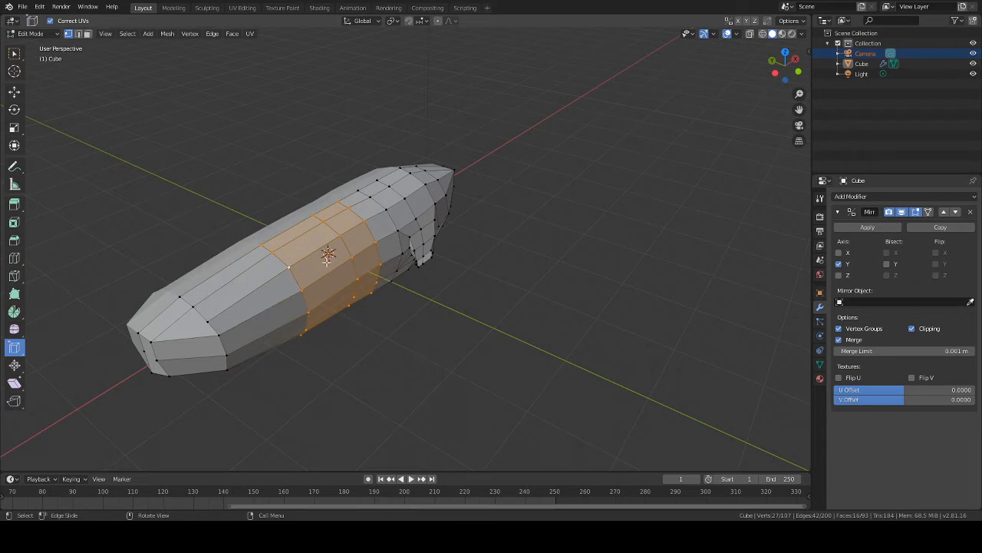
# Step: Remove the loop nearest the limb from the selection and move the remaining two loops slightly along Y
pyautogui.keyDown('alt'); pyautogui.keyDown('shift'); pyautogui.click(371, 229); pyautogui.keyUp('shift'); pyautogui.keyUp('alt')
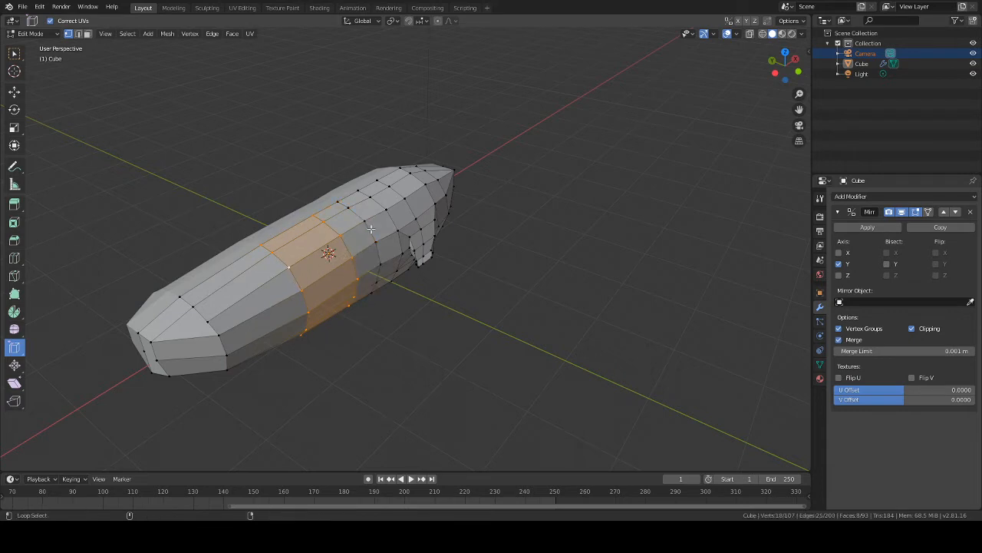
pyautogui.press('g')
pyautogui.press('y')
pyautogui.click(476, 313)
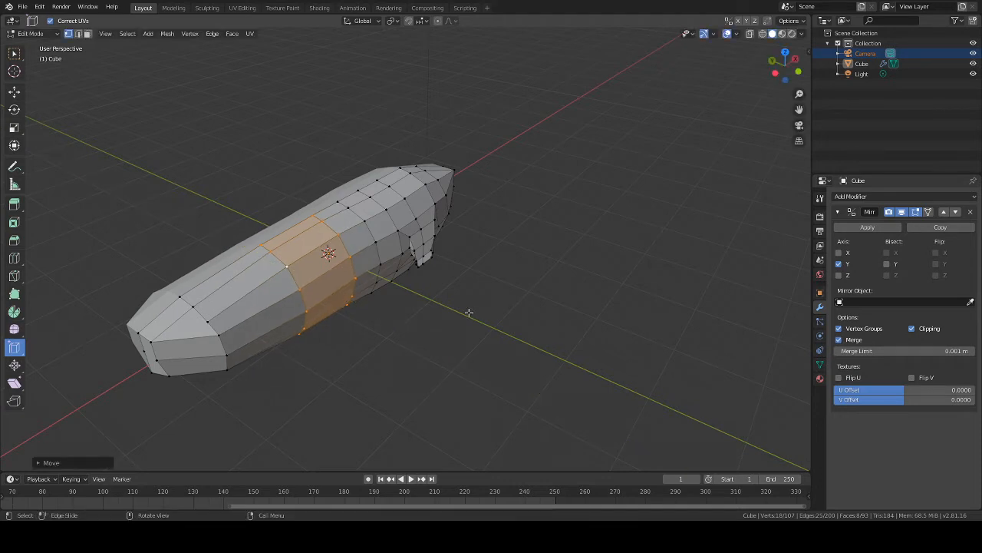
# Step: Select only the mid-body edge loop farthest from the limb and move it along Y
pyautogui.keyDown('alt'); pyautogui.click(347, 250); pyautogui.keyUp('alt')
pyautogui.moveTo(471, 277); pyautogui.dragTo(396, 244, button='middle')
pyautogui.press('g')
pyautogui.press('y')
pyautogui.click(490, 280)
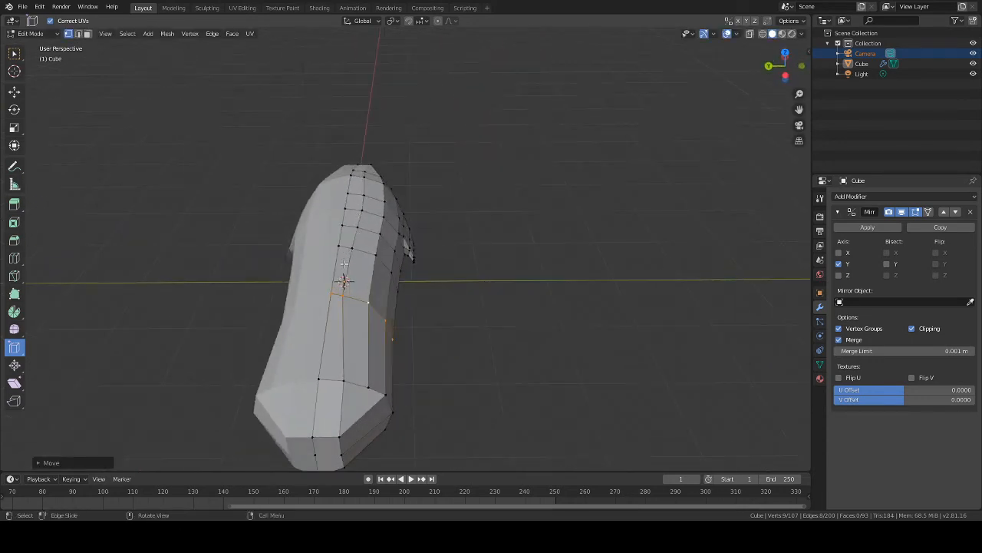
# Step: Try dissolving the selected edge loop, and undo it together with the two preceding loop moves
pyautogui.hotkey('ctrl', 'x')
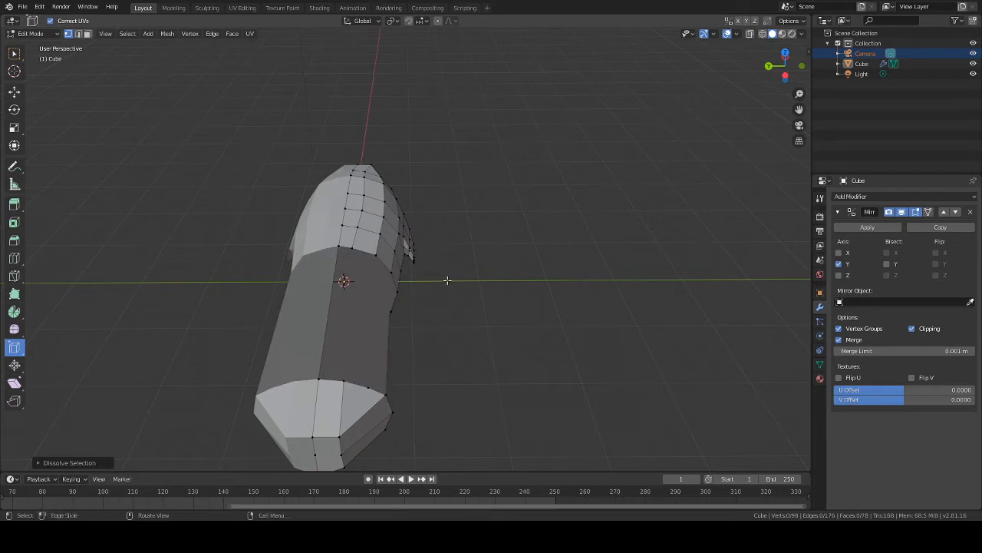
pyautogui.hotkey('ctrl', 'z')
pyautogui.hotkey('ctrl', 'z')
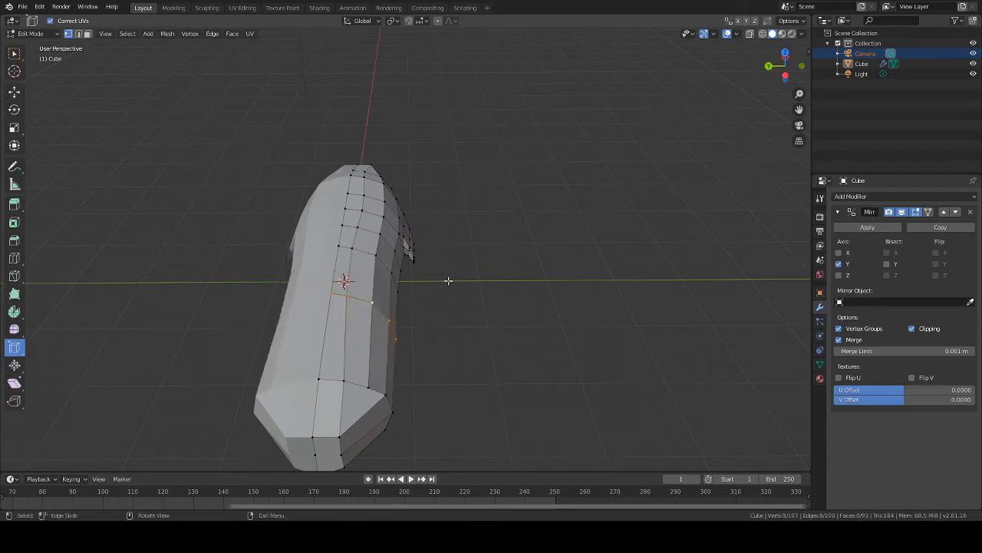
pyautogui.press('ctrl+KP_Add')
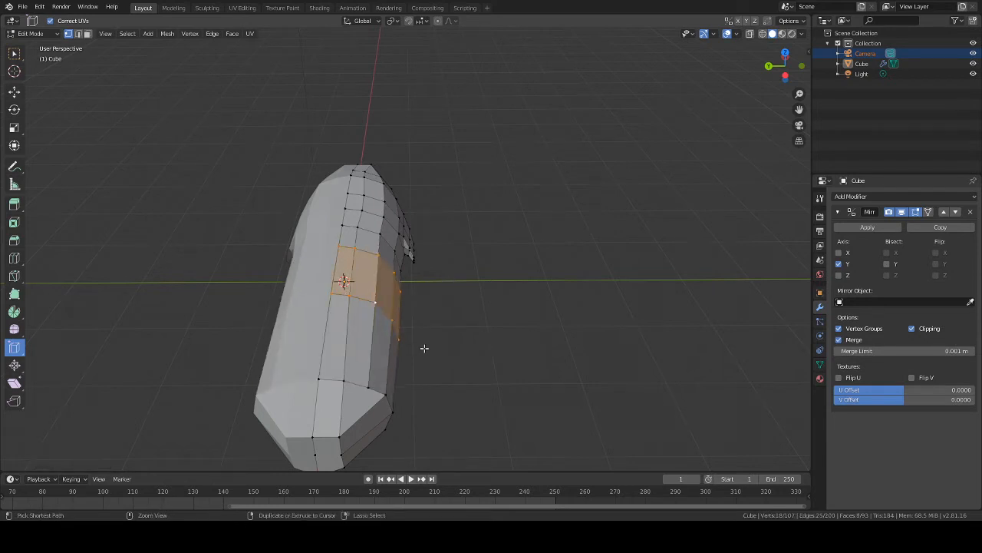
pyautogui.click(344, 247)
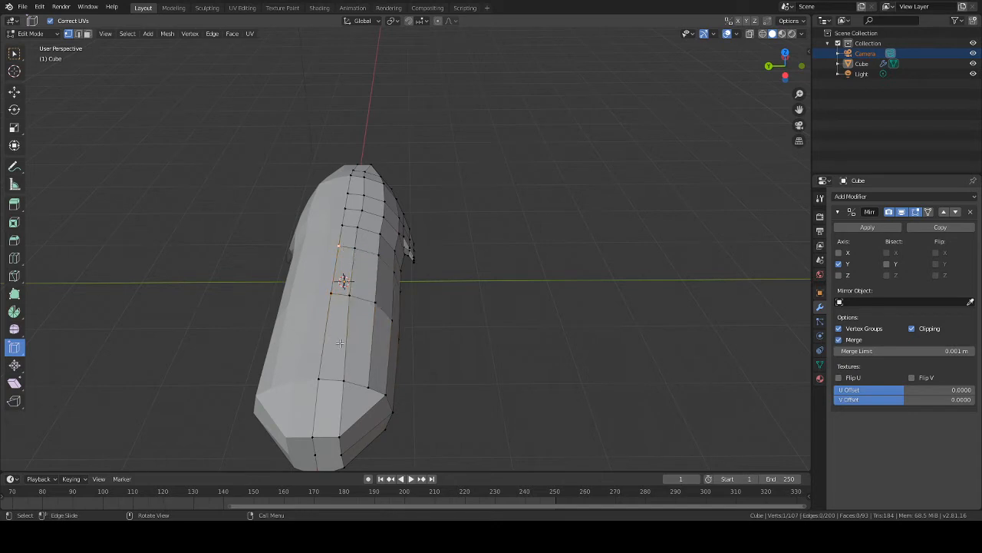
# Step: Select the four edge loops running from mid-body towards the body end away from the limb
pyautogui.moveTo(337, 323); pyautogui.dragTo(283, 203, button='middle')
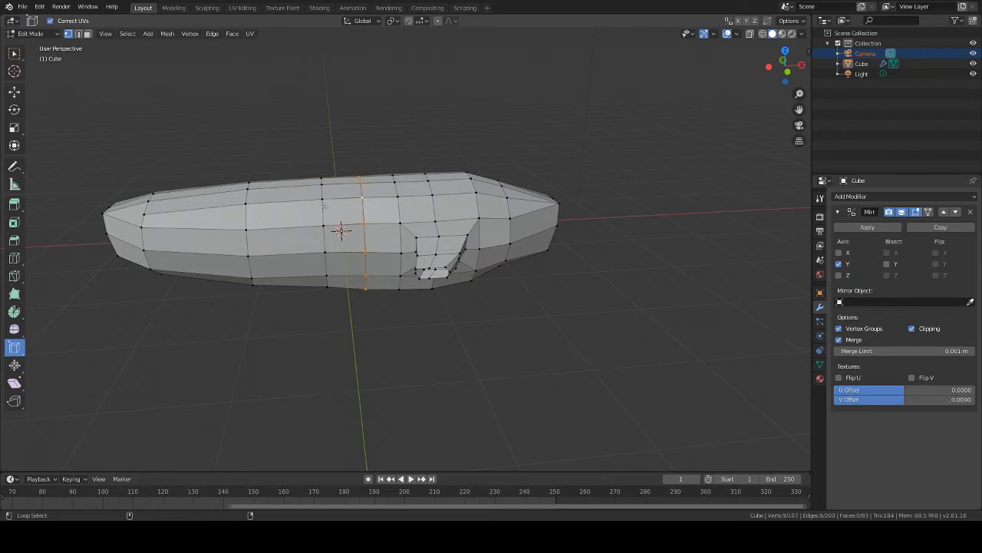
pyautogui.keyDown('alt'); pyautogui.click(324, 207); pyautogui.keyUp('alt')
pyautogui.keyDown('alt'); pyautogui.keyDown('shift'); pyautogui.click(248, 215); pyautogui.keyUp('shift'); pyautogui.keyUp('alt')
pyautogui.keyDown('alt'); pyautogui.keyDown('shift'); pyautogui.click(143, 217); pyautogui.keyUp('shift'); pyautogui.keyUp('alt')
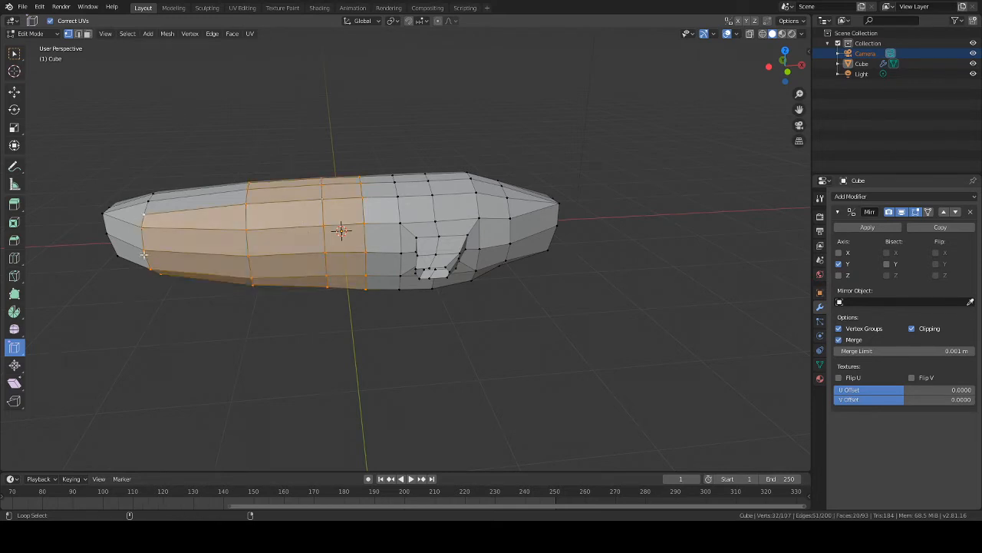
pyautogui.moveTo(161, 297); pyautogui.dragTo(245, 330, button='middle')
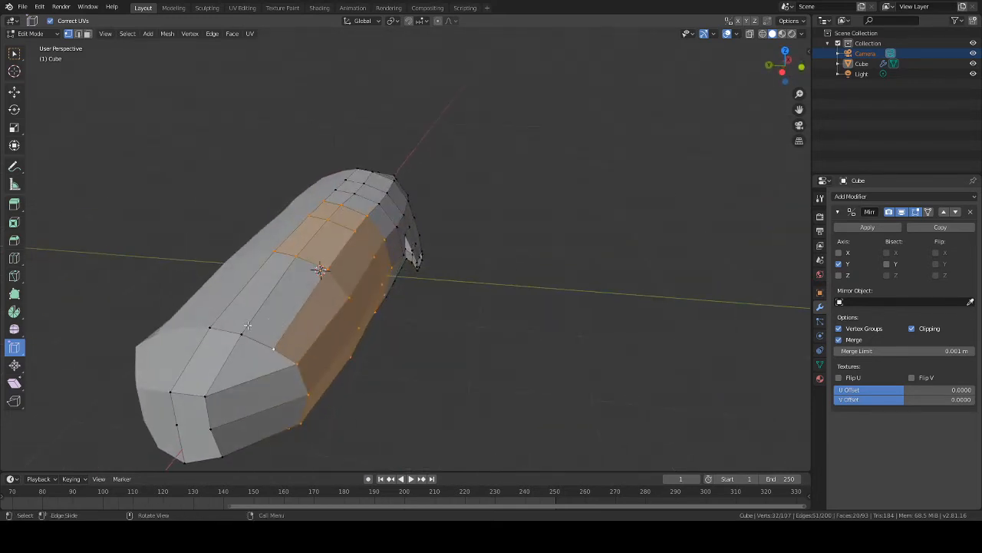
# Step: Extend the selection over the rest of this body half to the end away from the limb, and move it about 0.04 m along Y
pyautogui.keyDown('ctrl'); pyautogui.click(243, 331); pyautogui.keyUp('ctrl')
pyautogui.moveTo(417, 383); pyautogui.dragTo(428, 328, button='middle')
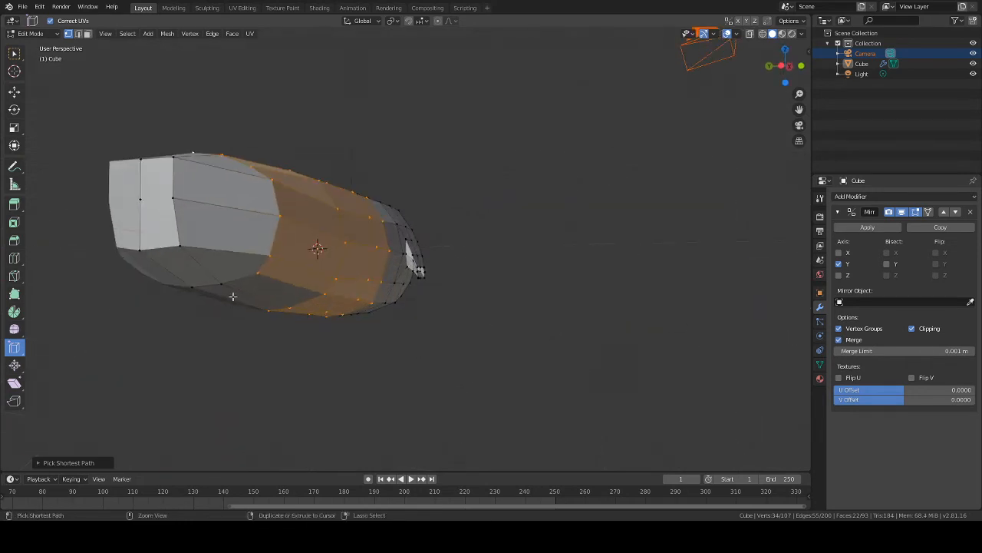
pyautogui.keyDown('ctrl'); pyautogui.click(222, 284); pyautogui.keyUp('ctrl')
pyautogui.keyDown('ctrl'); pyautogui.click(194, 287); pyautogui.keyUp('ctrl')
pyautogui.keyDown('ctrl'); pyautogui.click(180, 246); pyautogui.keyUp('ctrl')
pyautogui.keyDown('ctrl'); pyautogui.click(140, 250); pyautogui.keyUp('ctrl')
pyautogui.keyDown('ctrl'); pyautogui.click(153, 183); pyautogui.keyUp('ctrl')
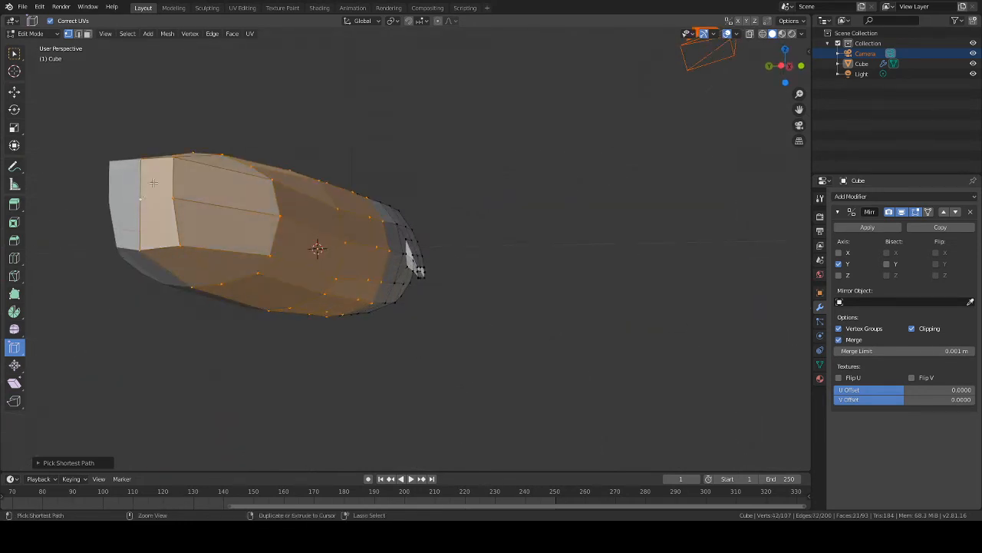
pyautogui.moveTo(187, 193); pyautogui.dragTo(266, 298, button='middle')
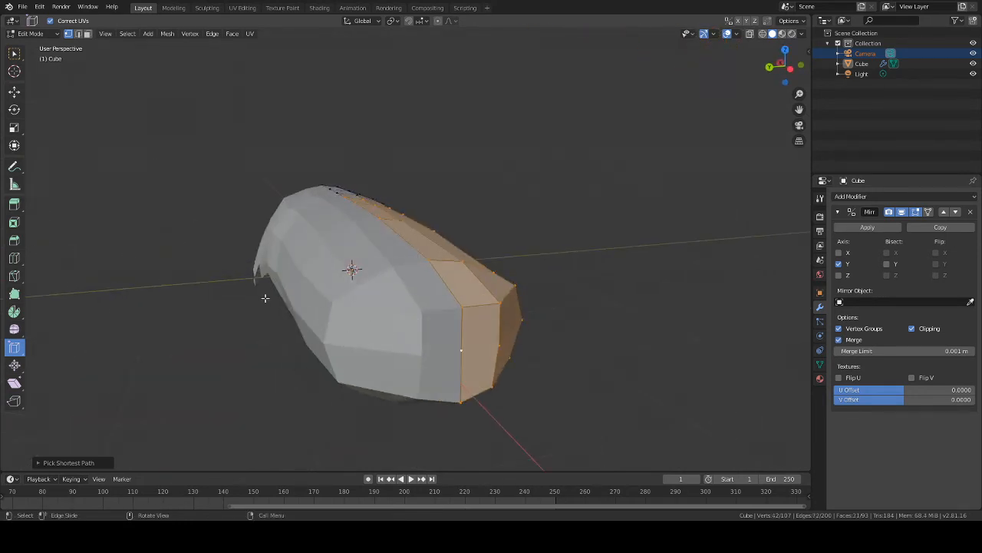
pyautogui.moveTo(172, 266); pyautogui.dragTo(445, 302, button='middle')
pyautogui.press('g')
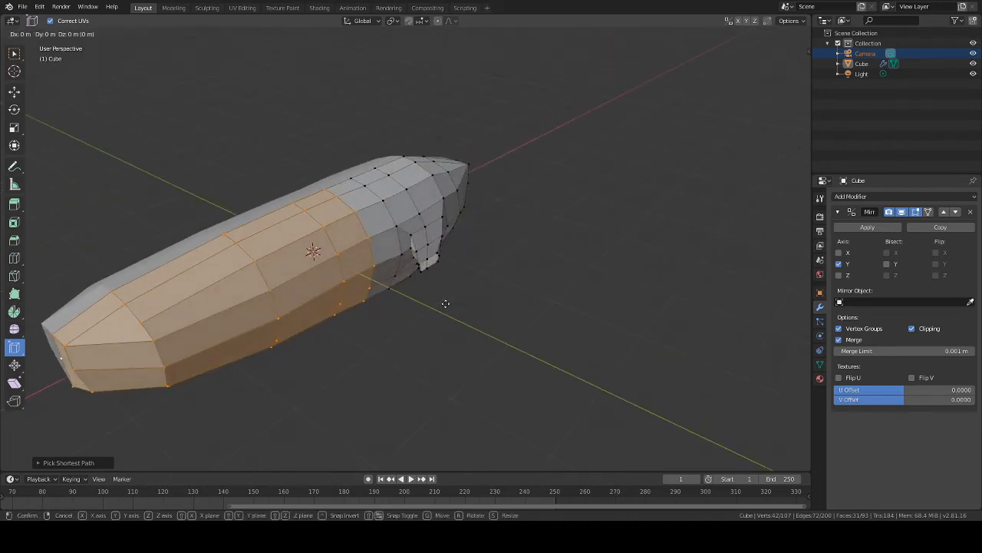
pyautogui.press('y')
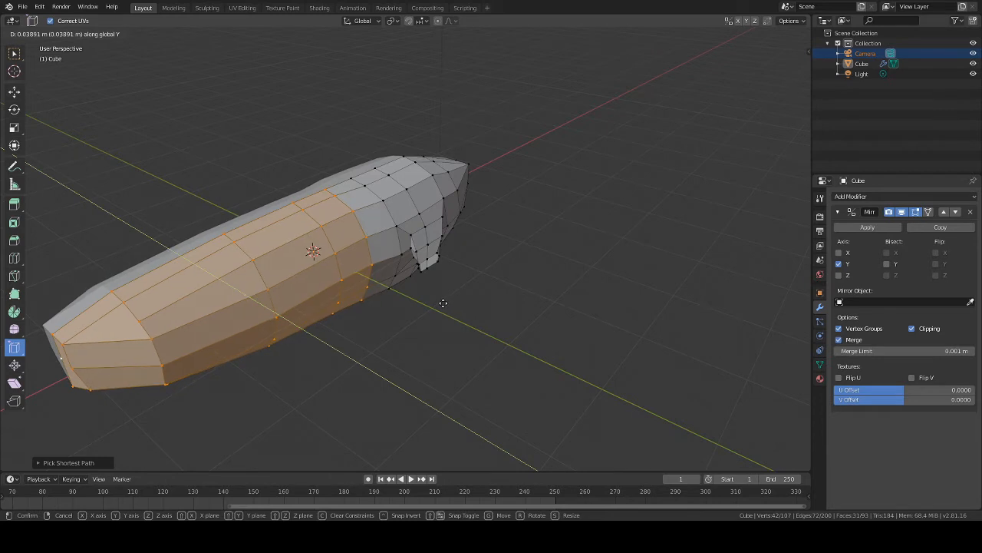
pyautogui.click(443, 303)
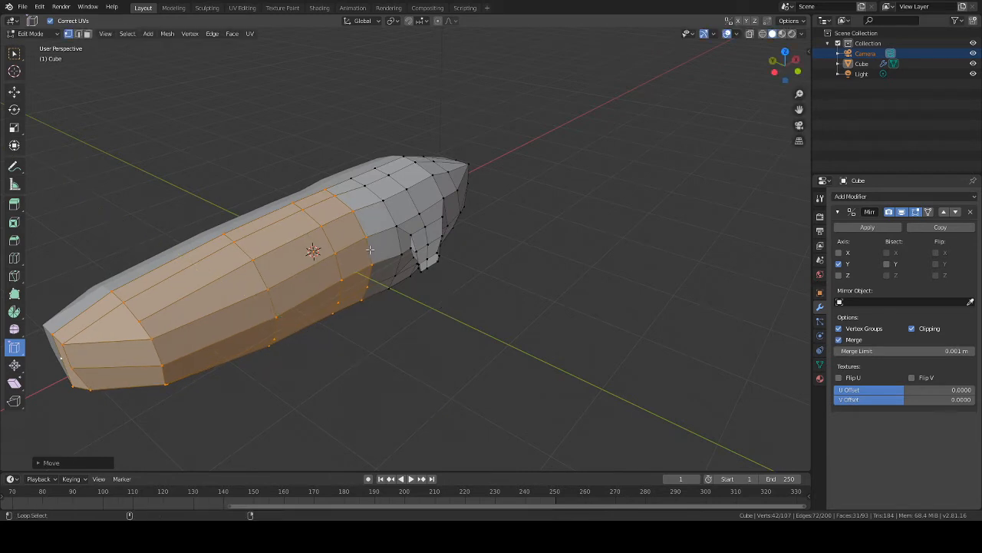
# Step: Remove the selected edge loop nearest the limb from the selection and move the remaining section slightly along Y
pyautogui.keyDown('alt'); pyautogui.keyDown('shift'); pyautogui.click(369, 250); pyautogui.keyUp('shift'); pyautogui.keyUp('alt')
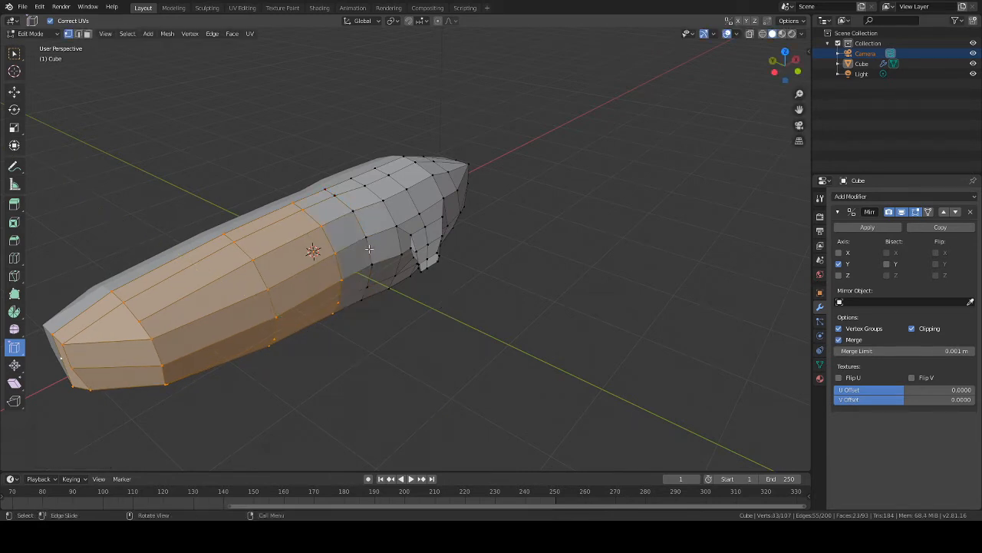
pyautogui.press('g')
pyautogui.press('y')
pyautogui.click(367, 248)
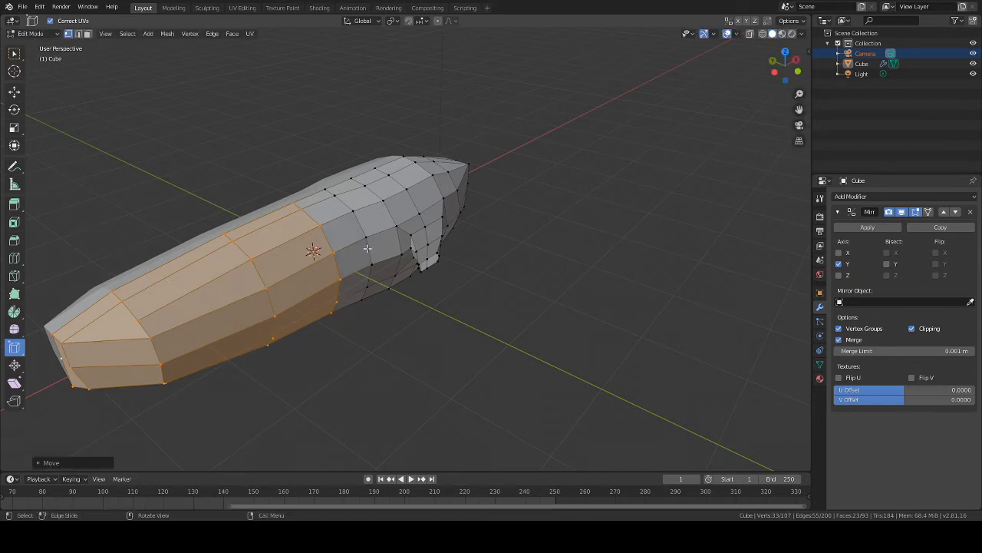
# Step: Deselect the next mid-body edge loop and move the rest of the selected section about 0.035 m along Y
pyautogui.keyDown('alt'); pyautogui.keyDown('shift'); pyautogui.click(340, 264); pyautogui.keyUp('shift'); pyautogui.keyUp('alt')
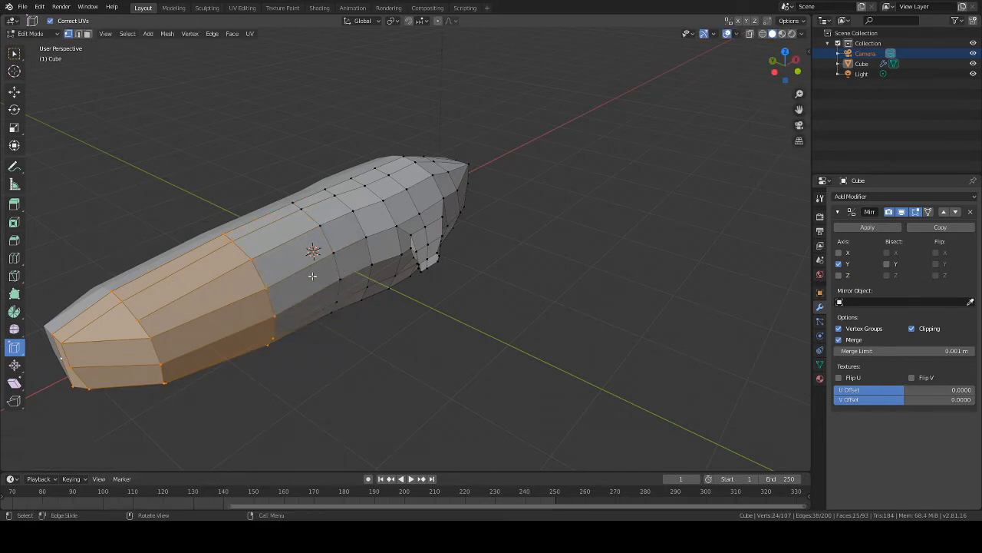
pyautogui.press('g')
pyautogui.press('y')
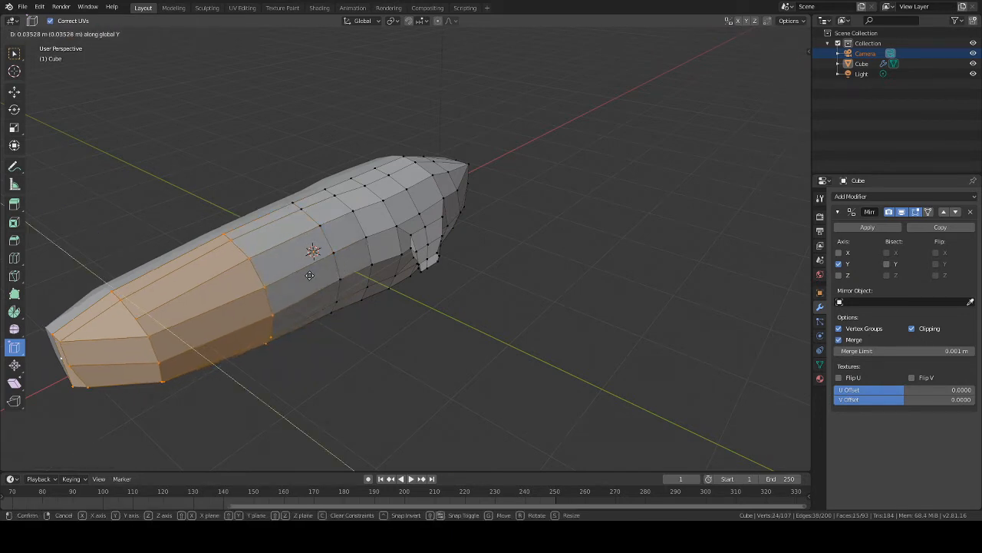
pyautogui.click(309, 275)
pyautogui.moveTo(309, 275); pyautogui.dragTo(397, 302, button='middle')
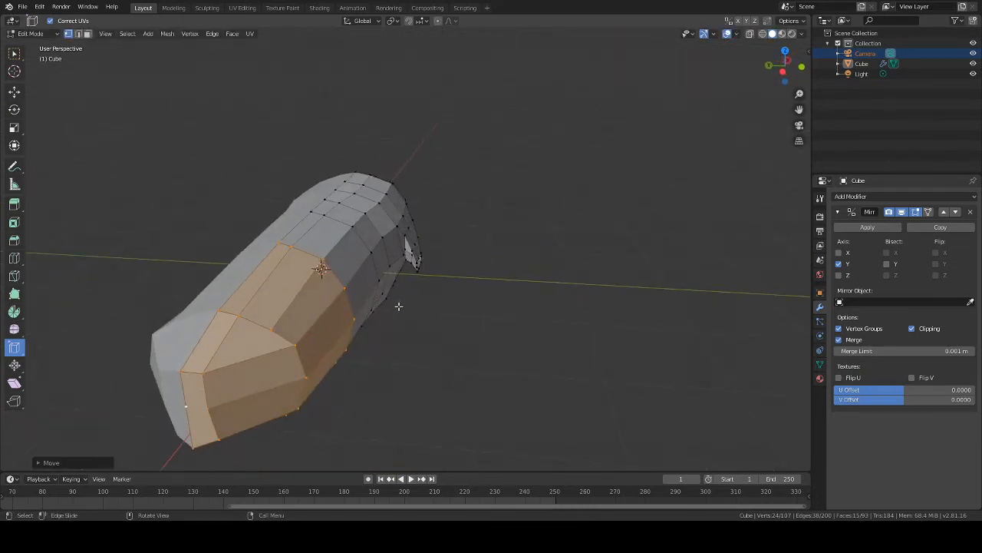
# Step: Deselect one more edge loop and move only the body's end section slightly along Y
pyautogui.keyDown('alt'); pyautogui.keyDown('shift'); pyautogui.click(339, 278); pyautogui.keyUp('shift'); pyautogui.keyUp('alt')
pyautogui.press('g')
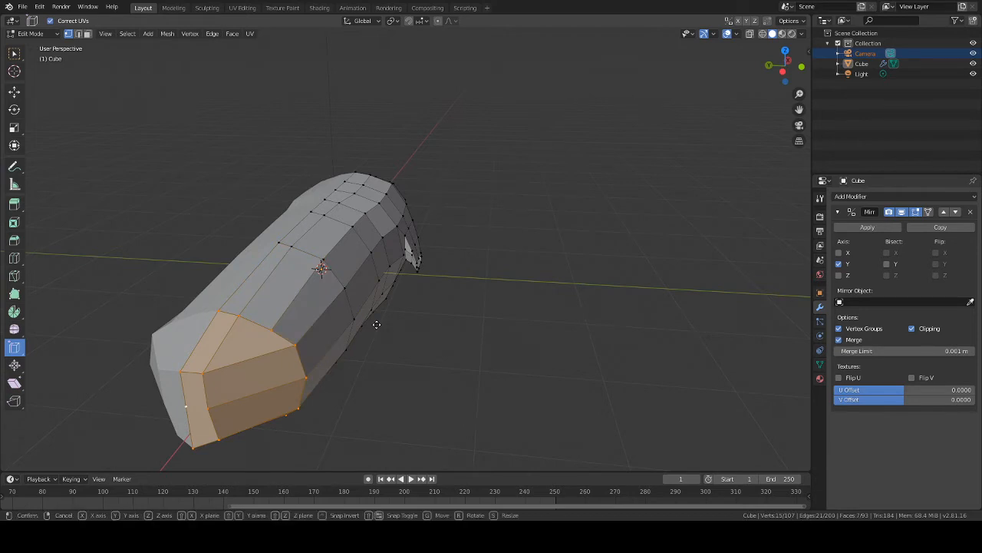
pyautogui.press('y')
pyautogui.click(373, 324)
# Step: Clear the selection and select only the mid-body edge loop next to the end section
pyautogui.hotkey('alt', 'a')
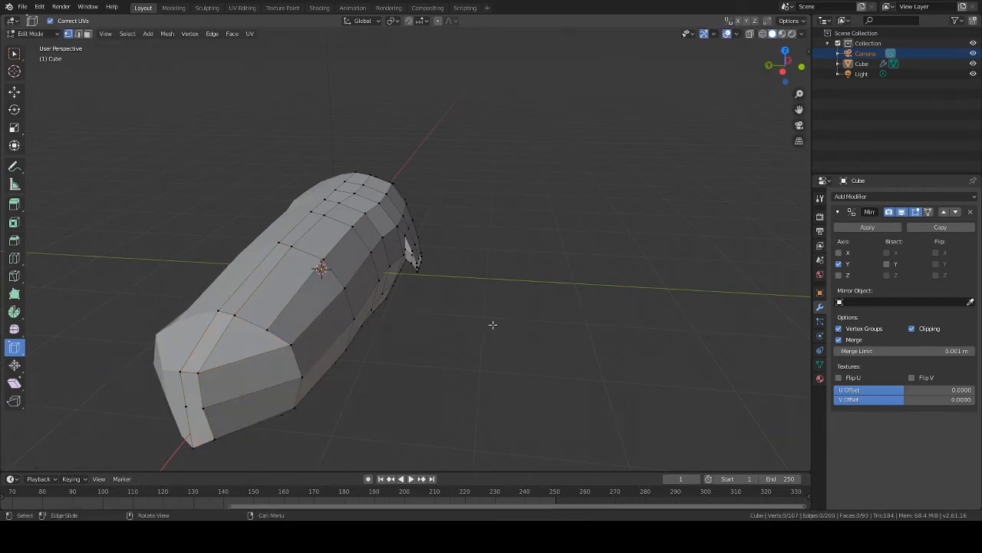
pyautogui.moveTo(493, 325); pyautogui.dragTo(451, 356, button='middle')
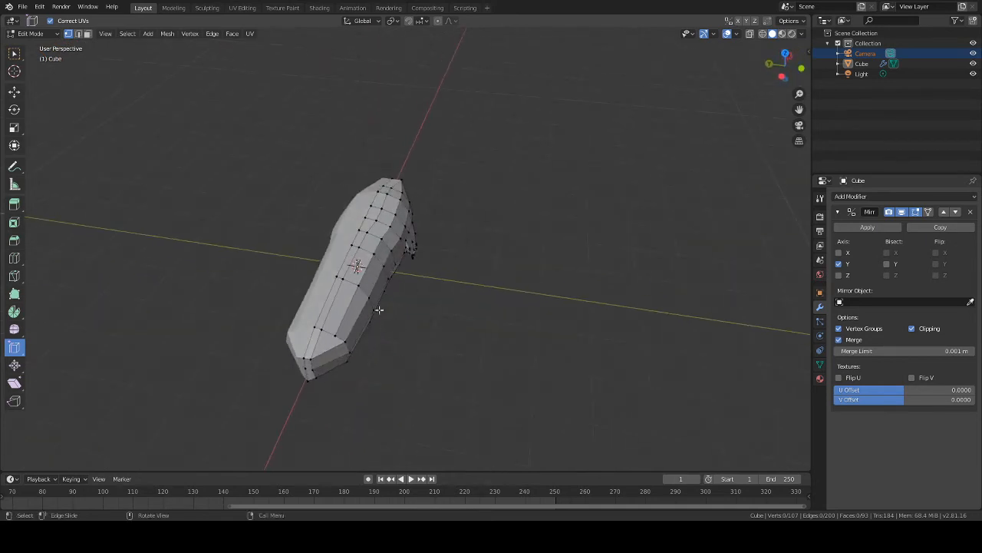
pyautogui.keyDown('alt'); pyautogui.click(367, 290); pyautogui.keyUp('alt')
# Step: Try scaling the mid-body edge loop freely, along X and along Y, undoing each attempt
pyautogui.press('s')
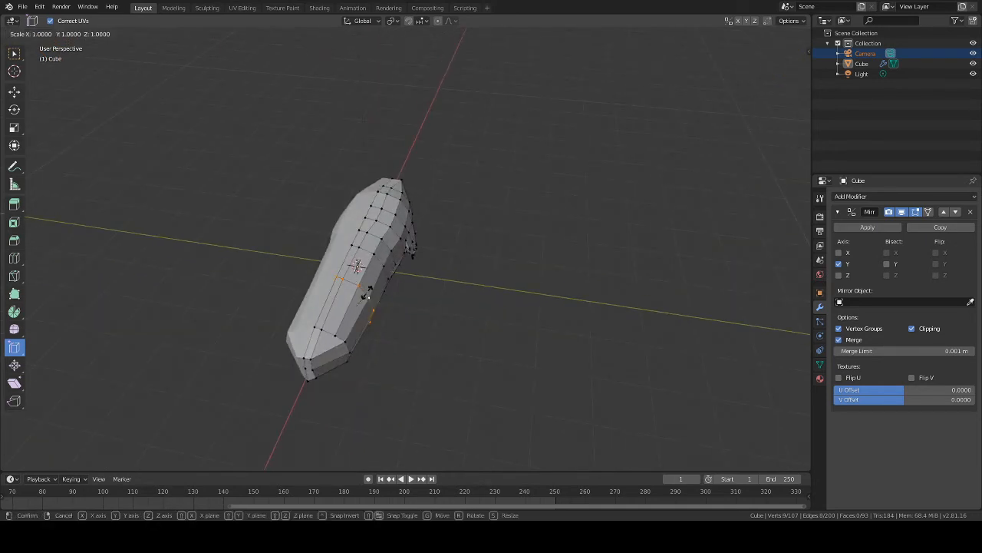
pyautogui.click(365, 291)
pyautogui.hotkey('ctrl', 'z')
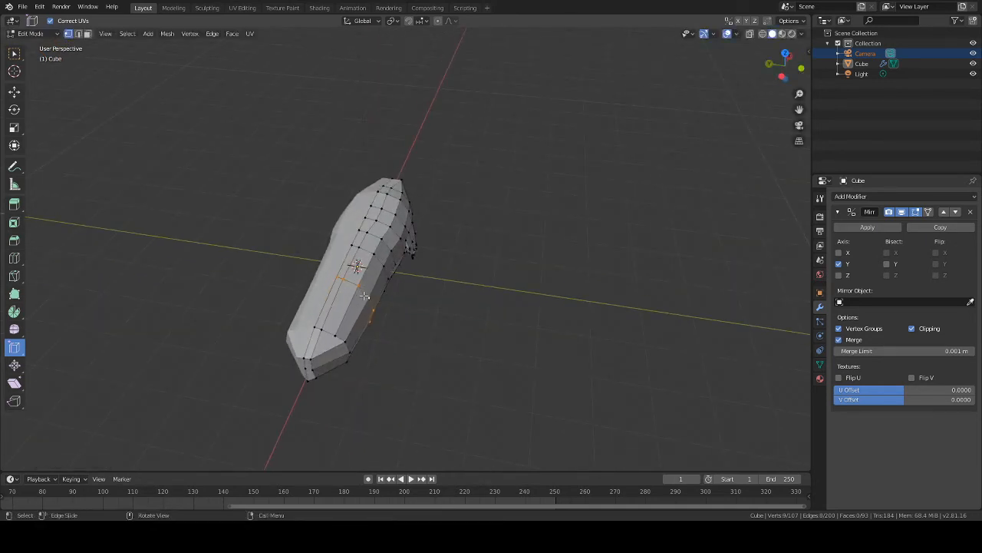
pyautogui.press('s')
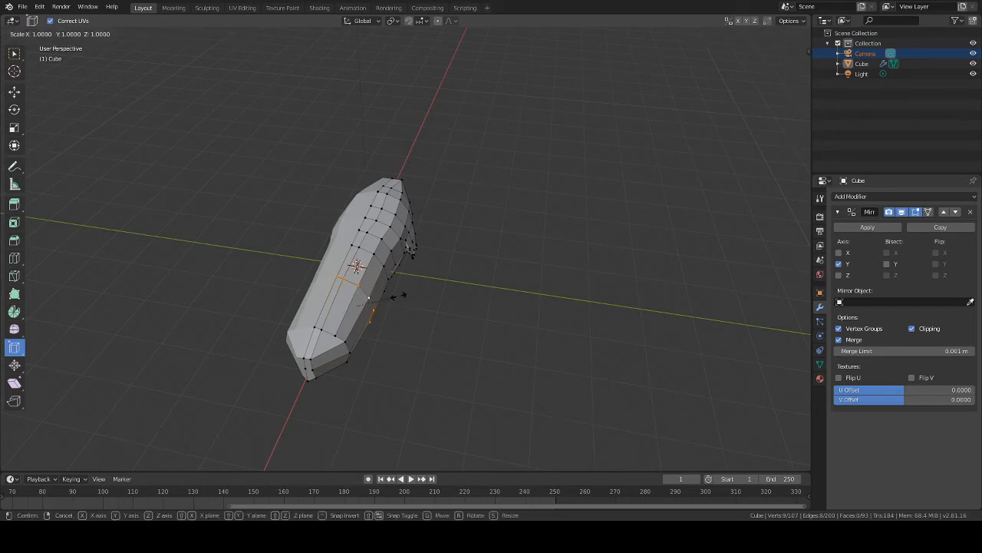
pyautogui.press('x')
pyautogui.click(381, 299)
pyautogui.hotkey('ctrl', 'z')
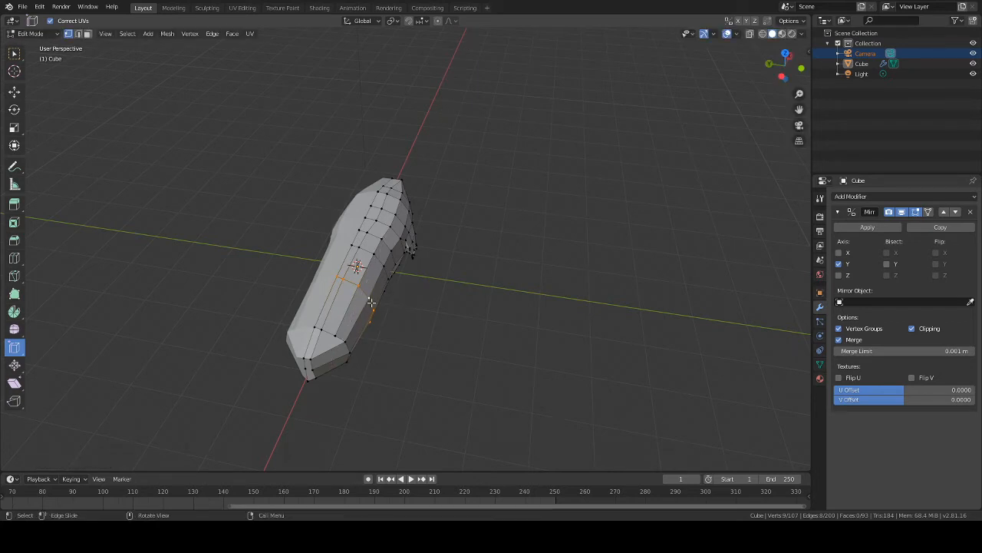
pyautogui.press('s')
pyautogui.press('y')
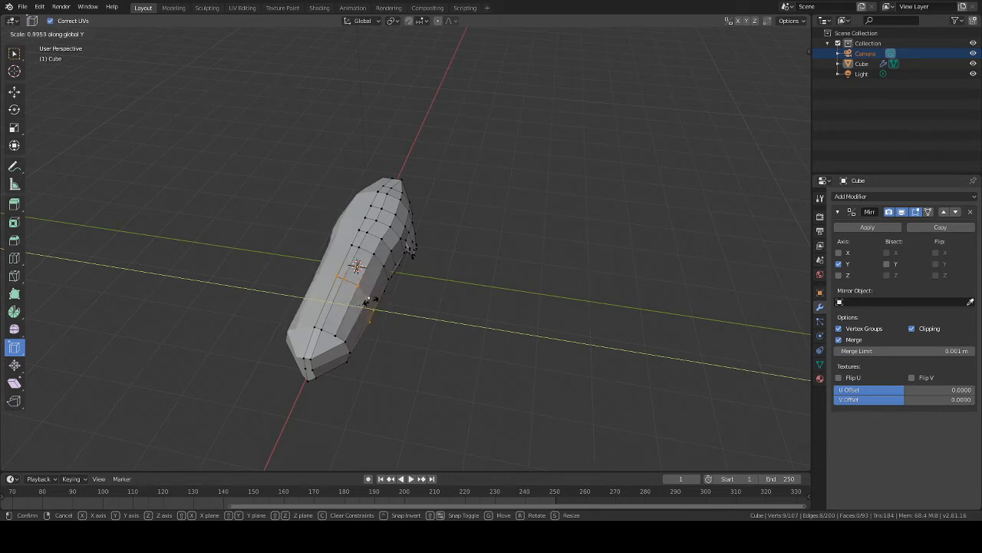
pyautogui.click(369, 300)
pyautogui.hotkey('ctrl', 'z')
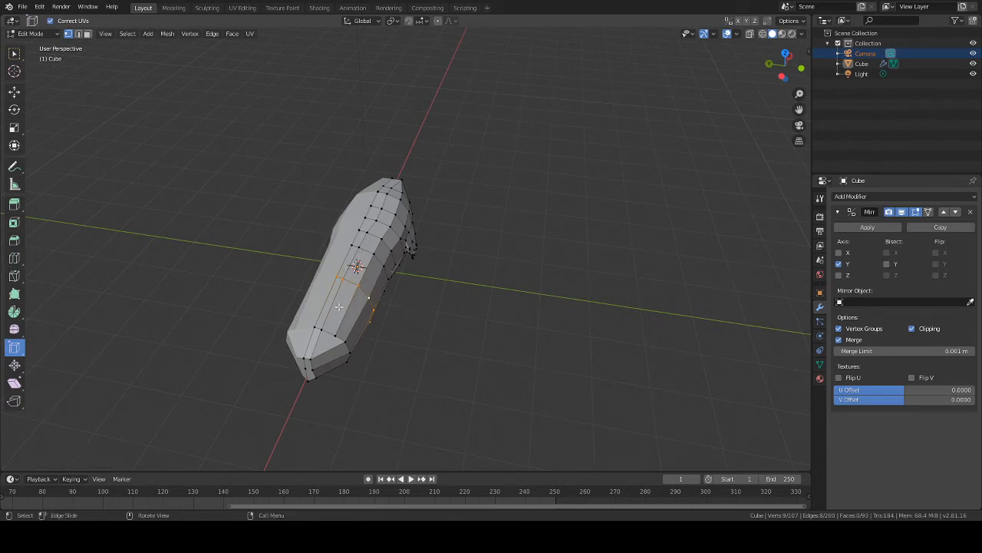
# Step: Move the selected mid-body edge loop slightly inward towards the body's centre line
pyautogui.moveTo(339, 306); pyautogui.dragTo(475, 314, button='middle')
pyautogui.press('g')
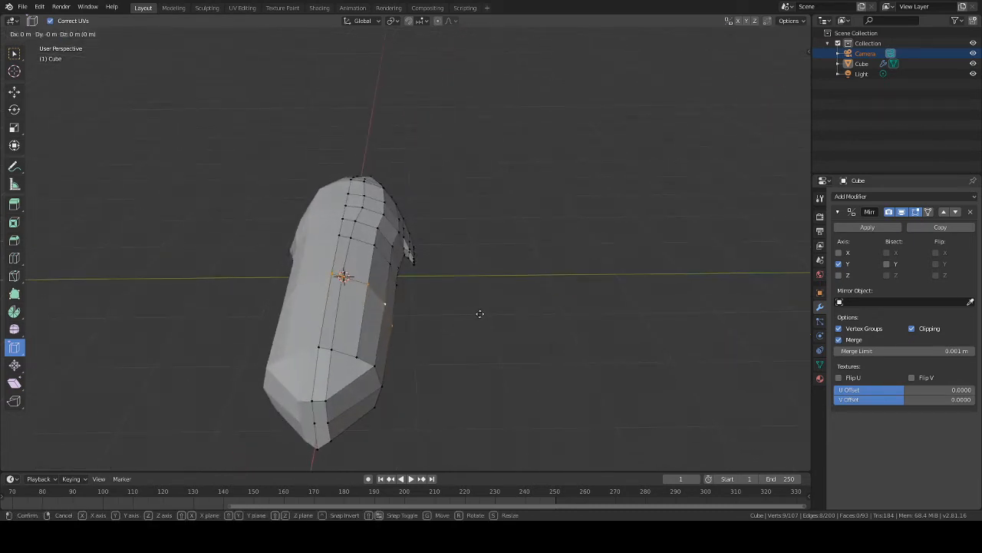
pyautogui.click(458, 309)
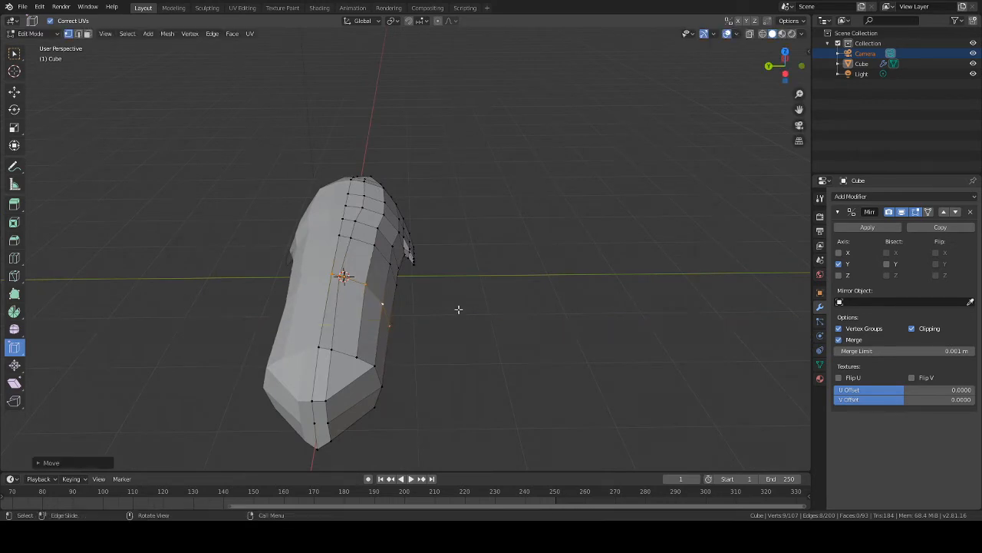
# Step: Select the mid-body loop's upper vertex beside the centre line and move it about -0.04 m along Y
pyautogui.click(343, 276)
pyautogui.moveTo(414, 273); pyautogui.dragTo(437, 300, button='middle')
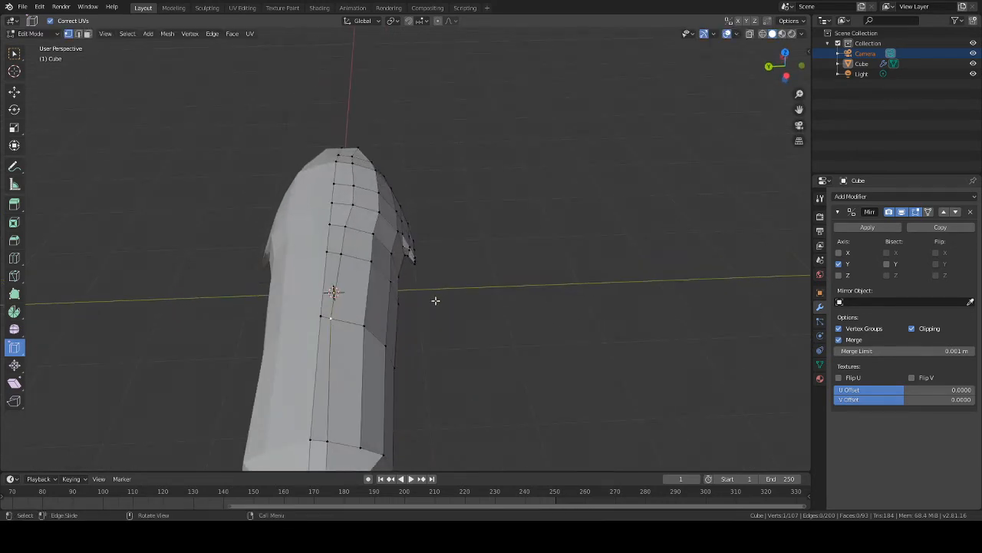
pyautogui.press('g')
pyautogui.press('y')
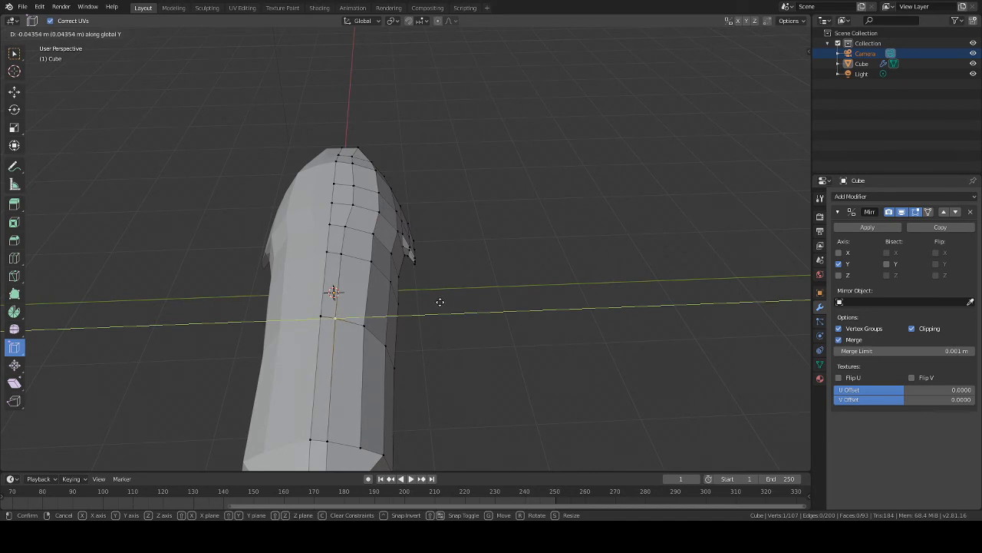
pyautogui.click(440, 302)
# Step: Examine the seal's overall body shape and its limb from several sides
pyautogui.moveTo(440, 302); pyautogui.dragTo(345, 251, button='middle')
pyautogui.moveTo(193, 217); pyautogui.dragTo(346, 282, button='middle')
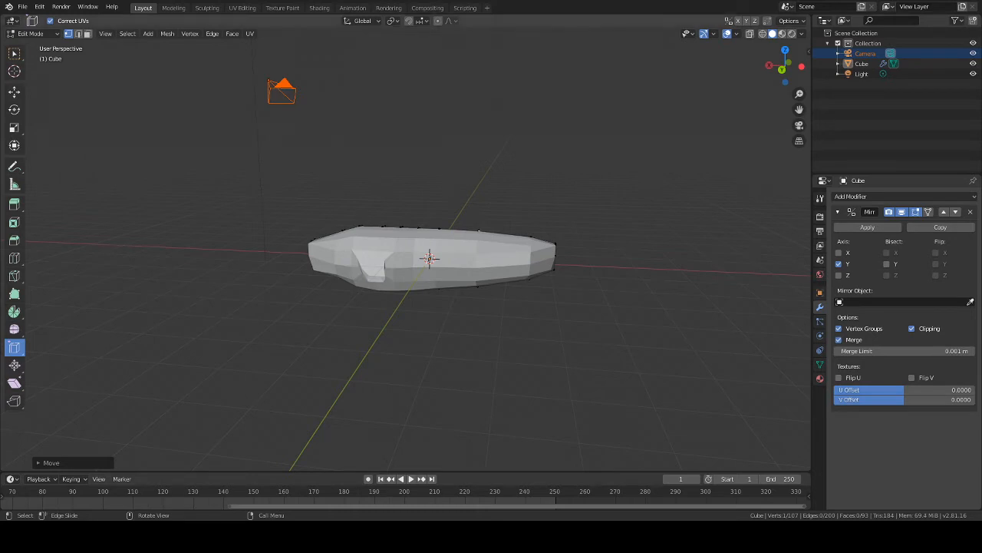
pyautogui.click(623, 284)
pyautogui.moveTo(623, 284); pyautogui.dragTo(368, 279, button='middle')
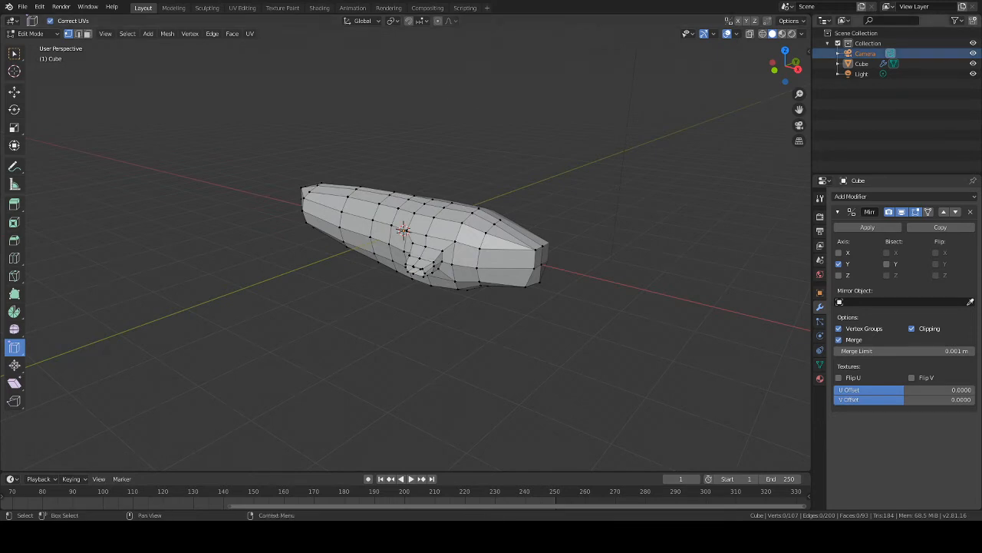
pyautogui.scroll(2, 441, 234)
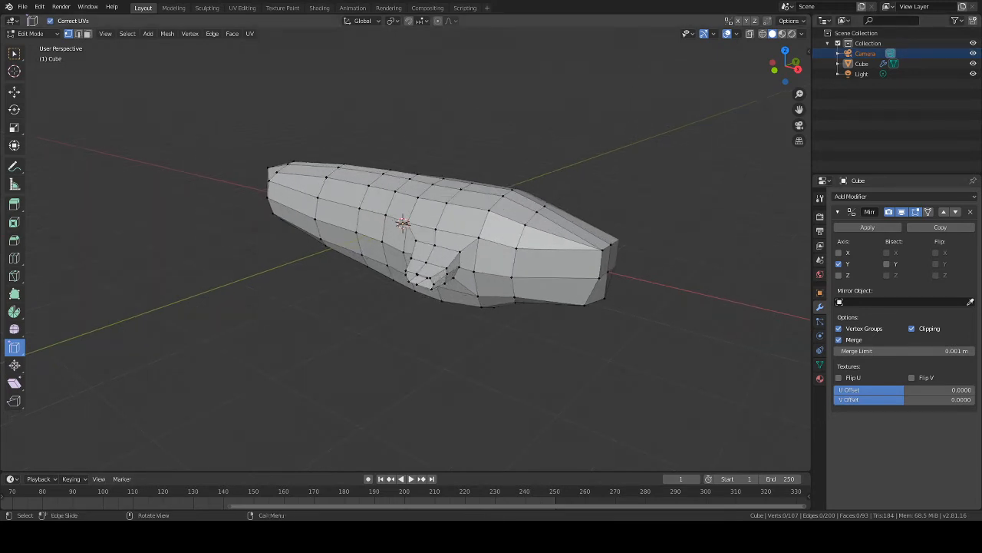
pyautogui.scroll(5, 415, 321)
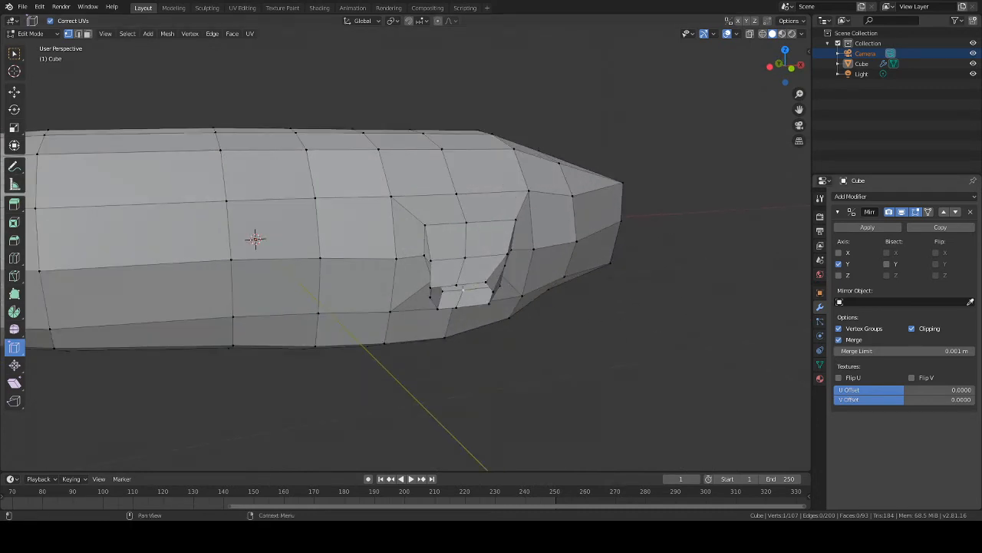
pyautogui.moveTo(778, 238); pyautogui.dragTo(670, 264, button='middle')
pyautogui.scroll(-4, 670, 264)
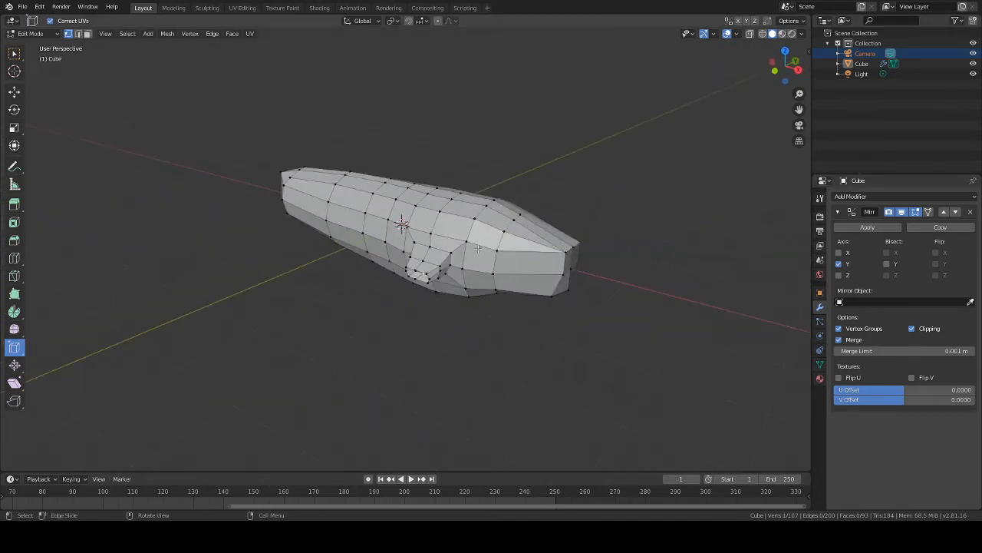
# Step: Select the edge loop at the limb's tip and try rotating it about Y and freely, undoing the Y rotation
pyautogui.moveTo(477, 248); pyautogui.dragTo(418, 311, button='middle')
pyautogui.keyDown('alt'); pyautogui.click(424, 303); pyautogui.keyUp('alt')
pyautogui.press('r')
pyautogui.press('y')
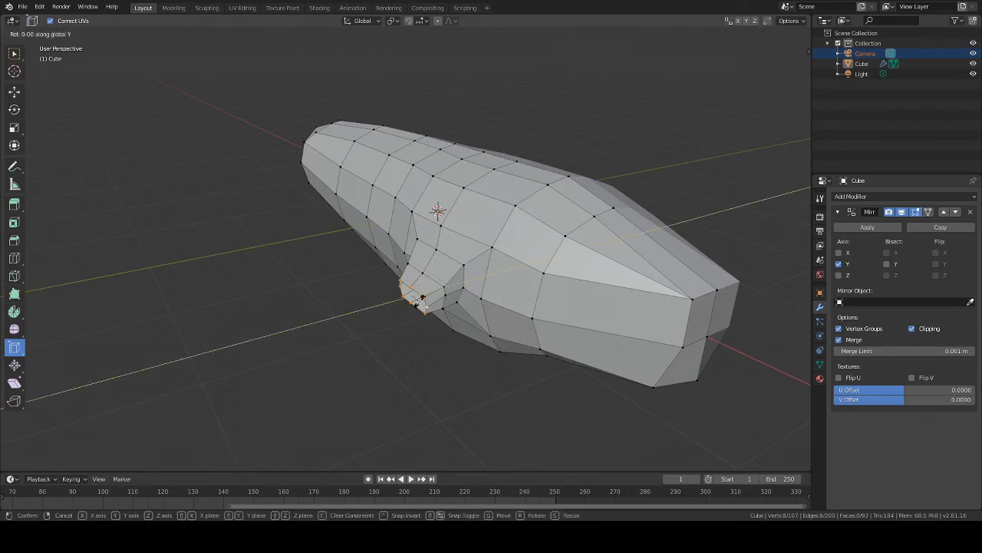
pyautogui.click(418, 305)
pyautogui.hotkey('ctrl', 'z')
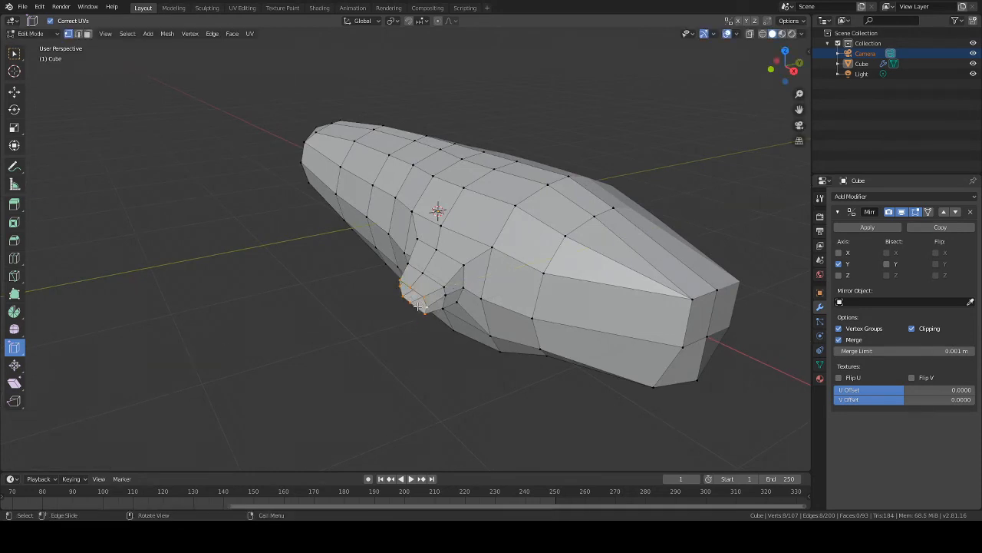
pyautogui.press('r')
pyautogui.click(418, 305)
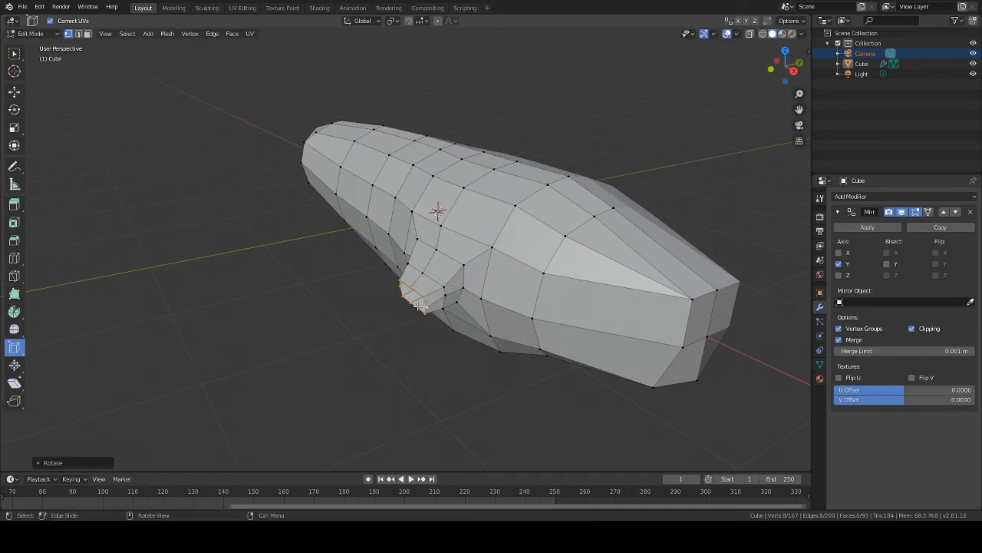
# Step: Extrude the limb's tip loop about -0.02 m along Y and lower the new loop about 0.07 m along Z
pyautogui.press('g')
pyautogui.press('y')
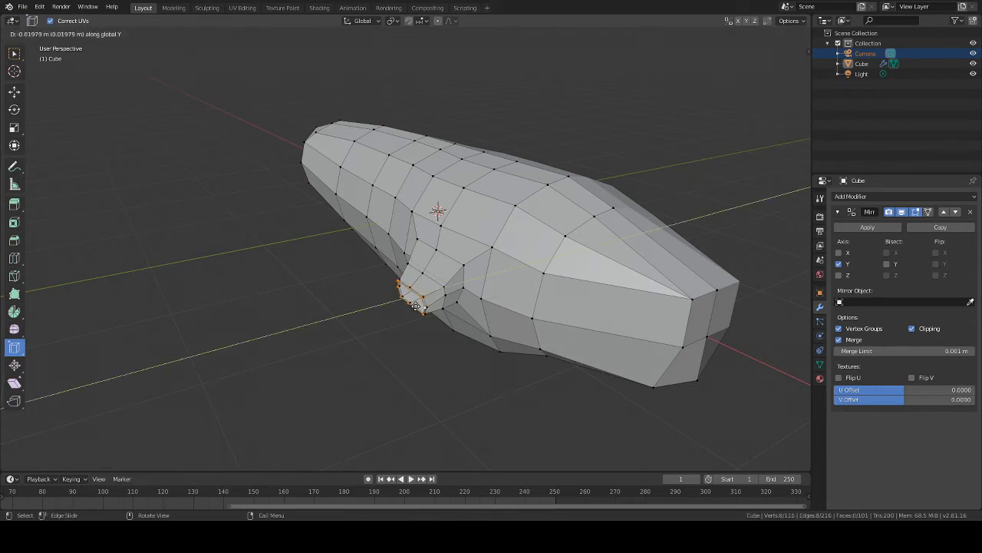
pyautogui.click(412, 307)
pyautogui.moveTo(460, 324); pyautogui.dragTo(497, 325, button='middle')
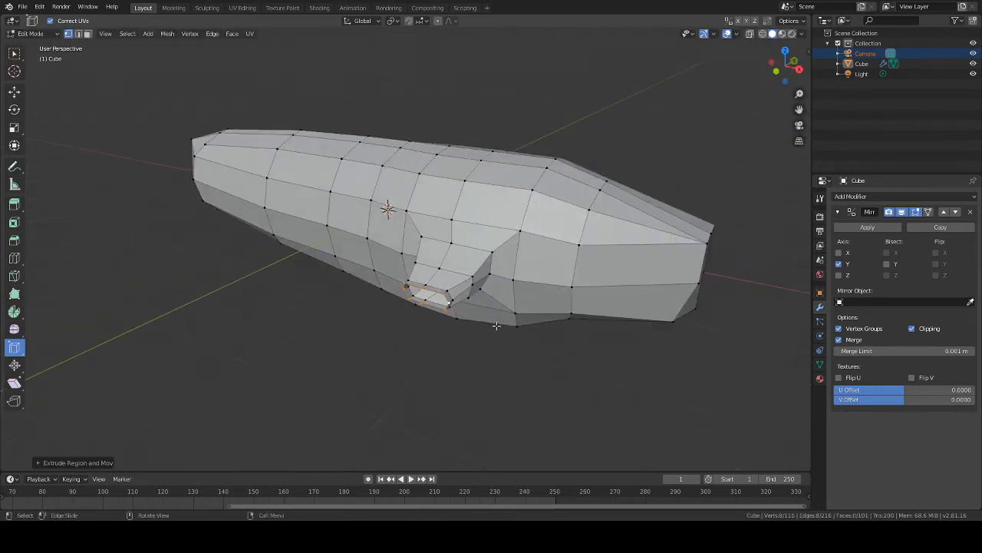
pyautogui.press('g')
pyautogui.press('z')
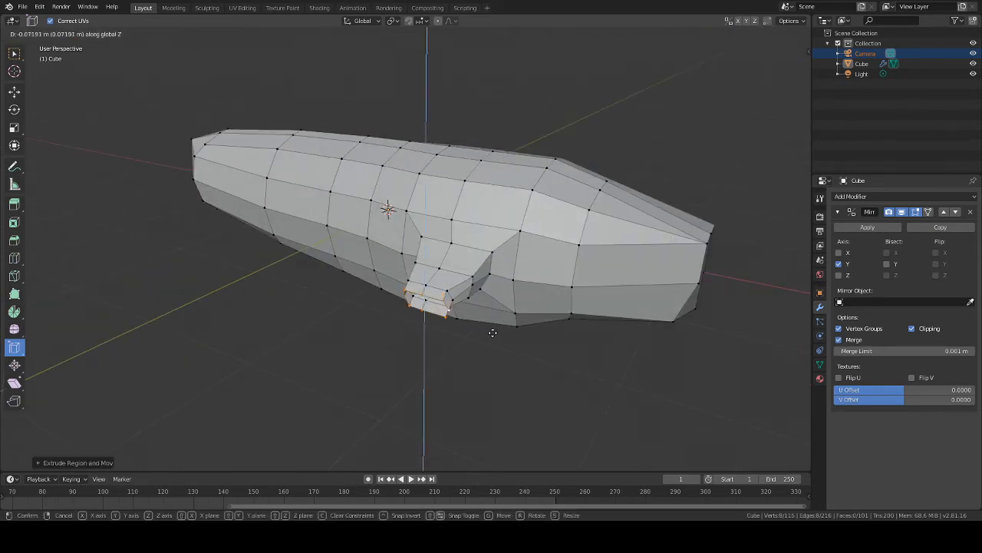
pyautogui.click(493, 334)
# Step: Hide the newly extruded loop at the limb's tip
pyautogui.moveTo(493, 334); pyautogui.dragTo(560, 336, button='middle')
pyautogui.press('h')
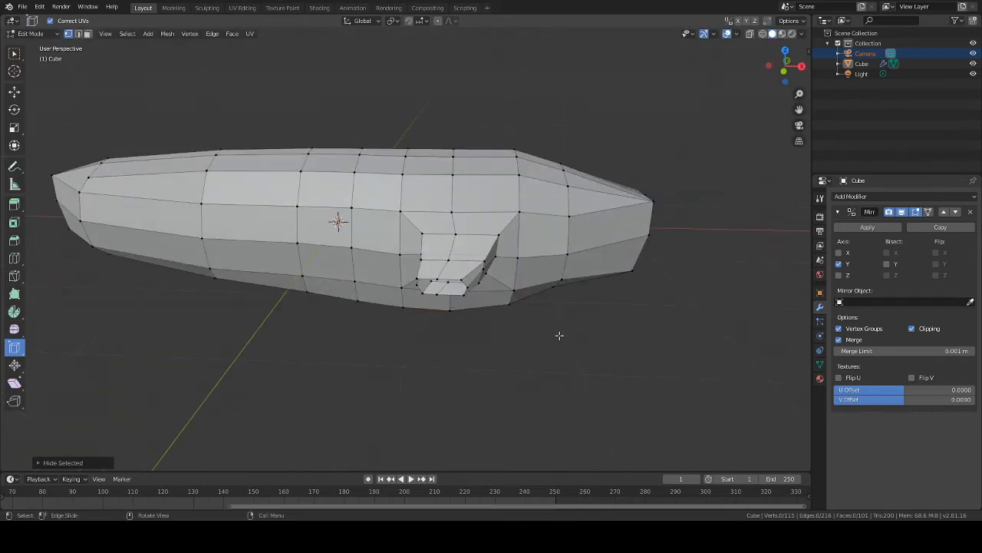
# Step: Undo the hiding of the fin's end geometry and shift its end loop about 0.065 m in the negative X direction
pyautogui.hotkey('ctrl', 'z')
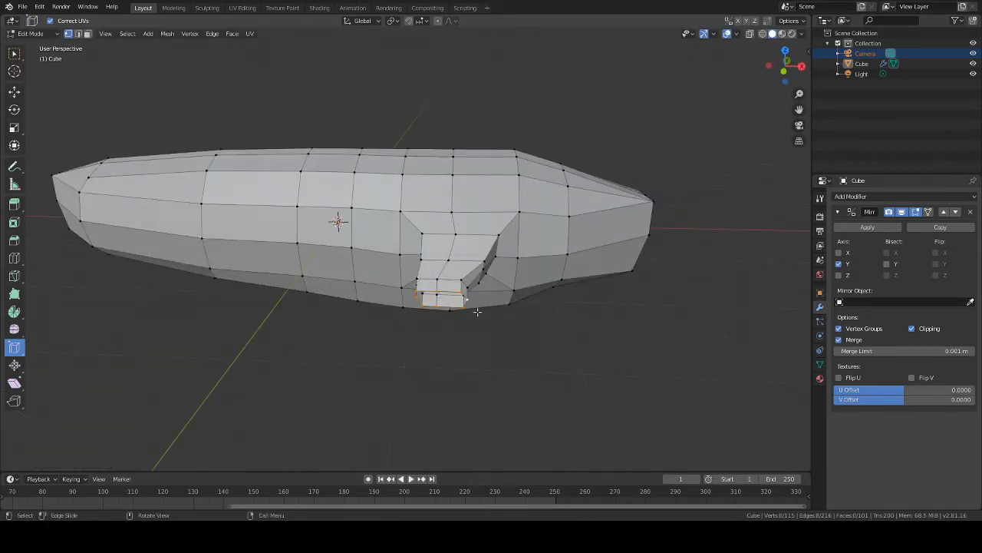
pyautogui.press('g')
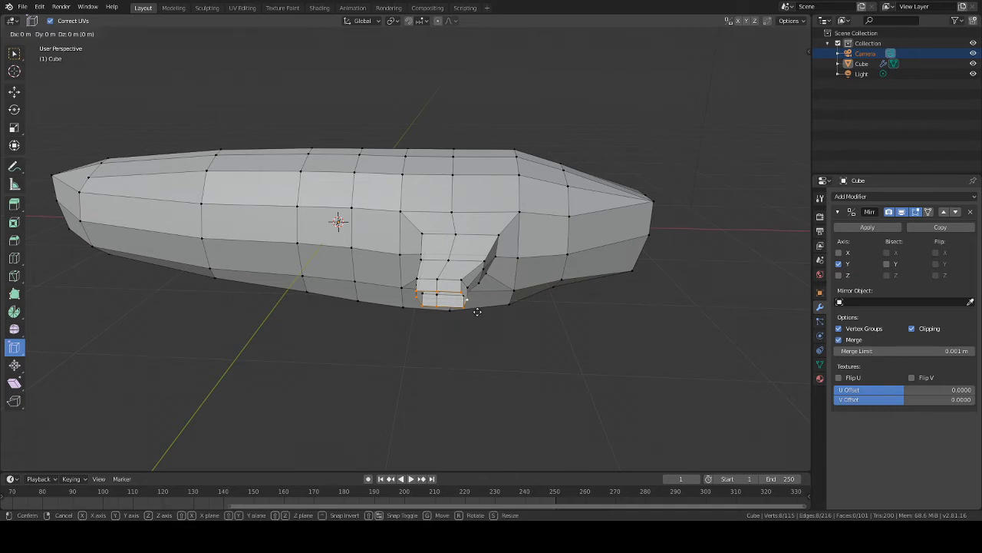
pyautogui.press('x')
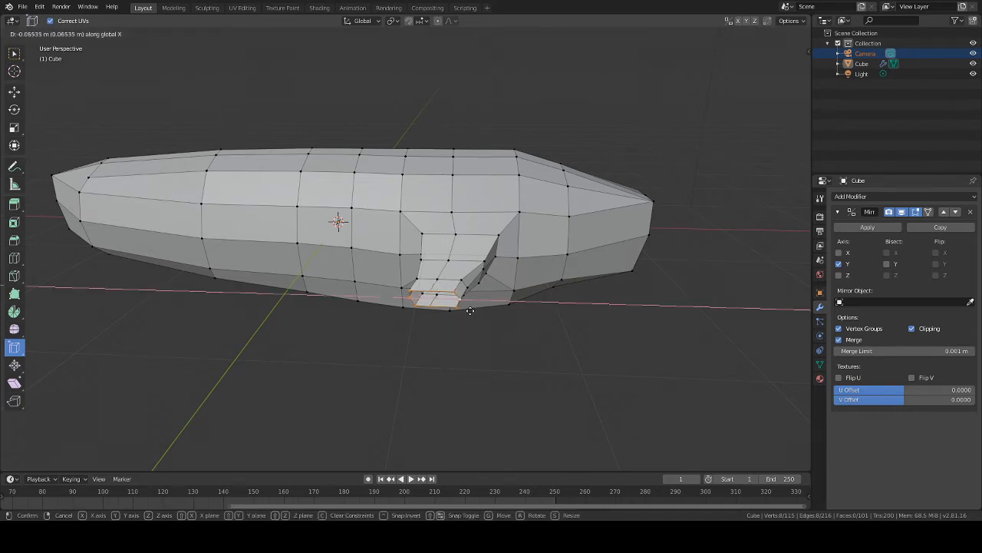
pyautogui.click(470, 310)
# Step: Select the rear-edge vertices of the fin's end loop and move them slightly forward along X to narrow the tip
pyautogui.scroll(5, 486, 323)
pyautogui.moveTo(455, 344); pyautogui.dragTo(431, 341, button='middle')
pyautogui.scroll(1, 466, 318)
pyautogui.scroll(-2, 465, 318)
pyautogui.click(421, 323)
pyautogui.keyDown('shift'); pyautogui.click(429, 346); pyautogui.keyUp('shift')
pyautogui.press('g')
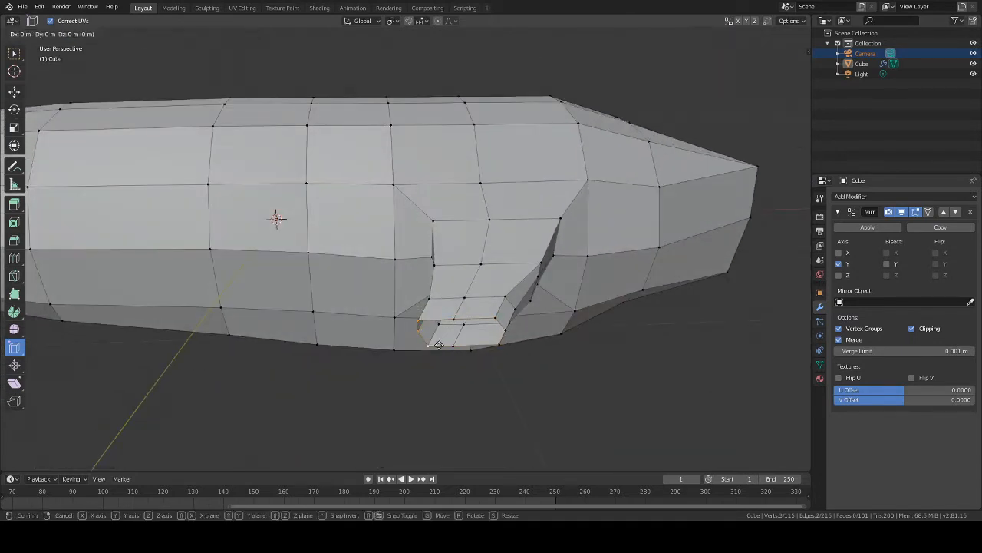
pyautogui.press('z')
pyautogui.click(438, 344)
pyautogui.press('g')
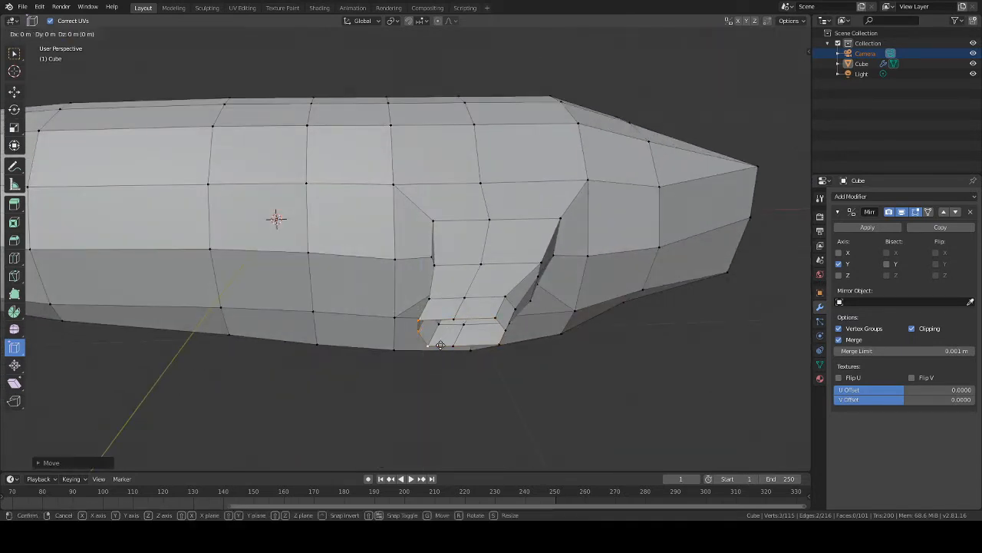
pyautogui.press('x')
pyautogui.click(453, 347)
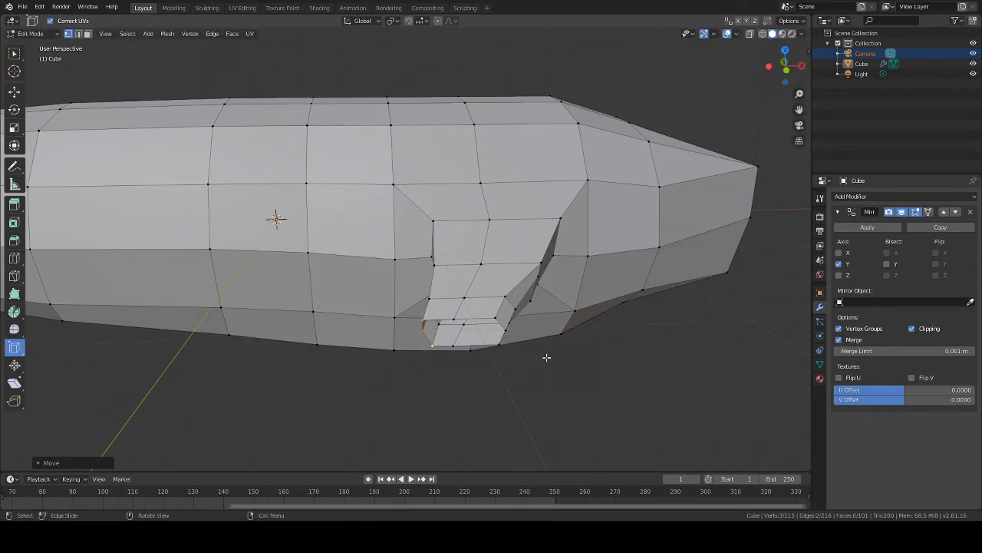
# Step: Extrude the fin's whole end loop outward along Y by about 0.09 m
pyautogui.moveTo(546, 357); pyautogui.dragTo(595, 402, button='middle')
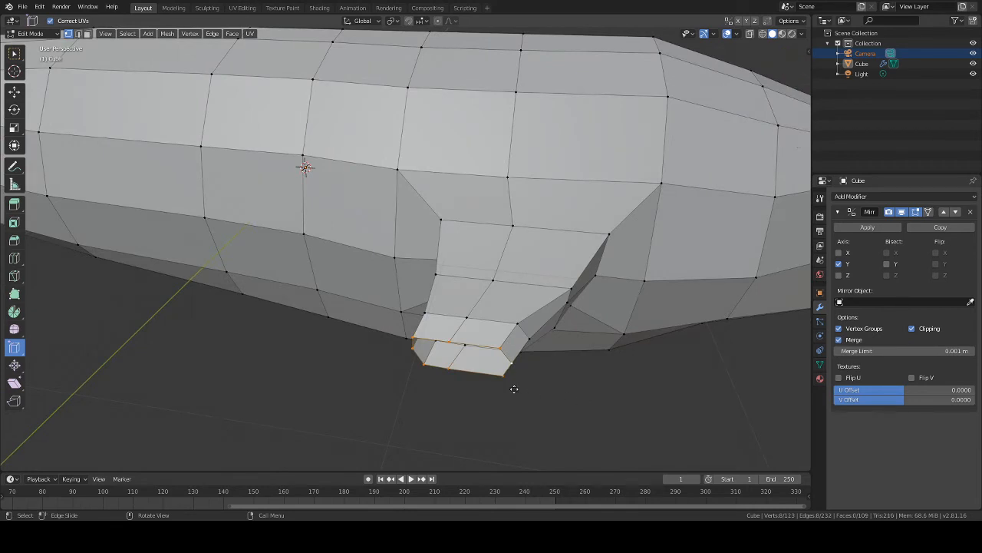
pyautogui.press('e')
pyautogui.press('y')
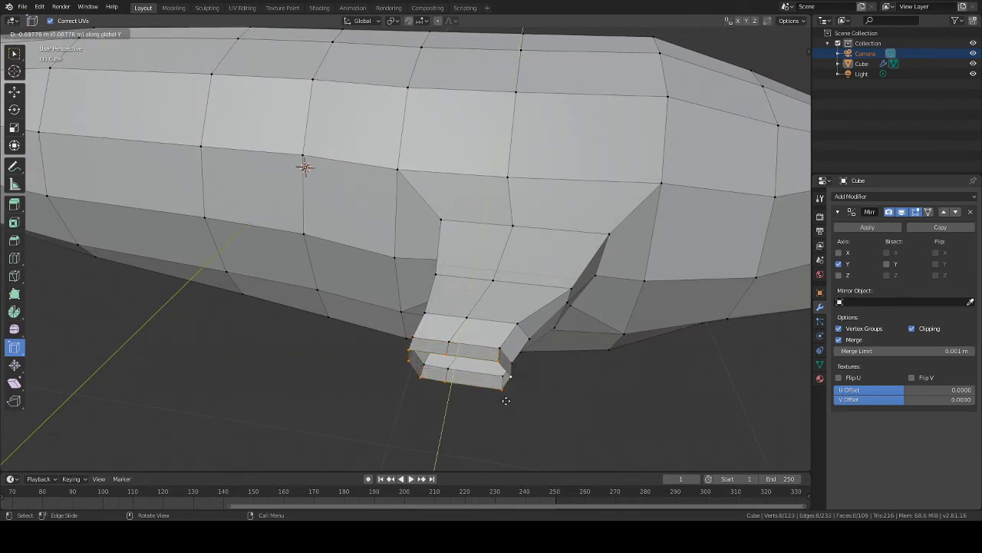
pyautogui.click(507, 399)
# Step: Lower the extruded end loop along Z and shift it backward along X so the fin sweeps down and back
pyautogui.moveTo(506, 399); pyautogui.dragTo(516, 367, button='middle')
pyautogui.press('g')
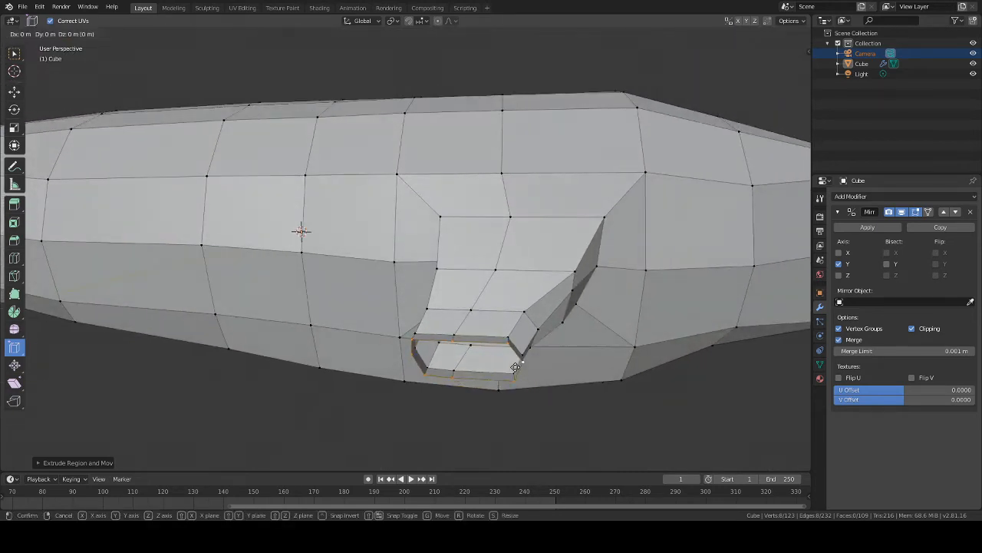
pyautogui.press('z')
pyautogui.press('g')
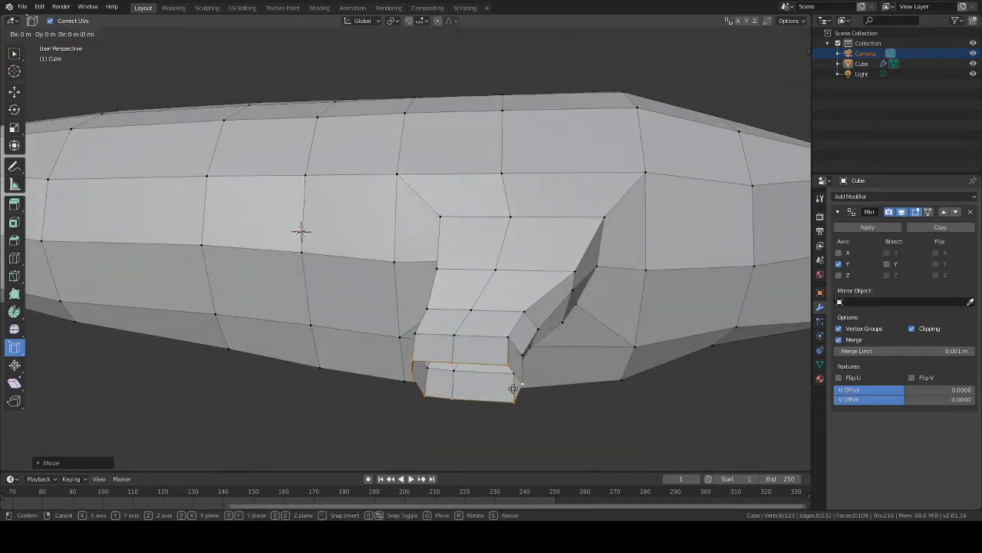
pyautogui.press('x')
pyautogui.click(499, 385)
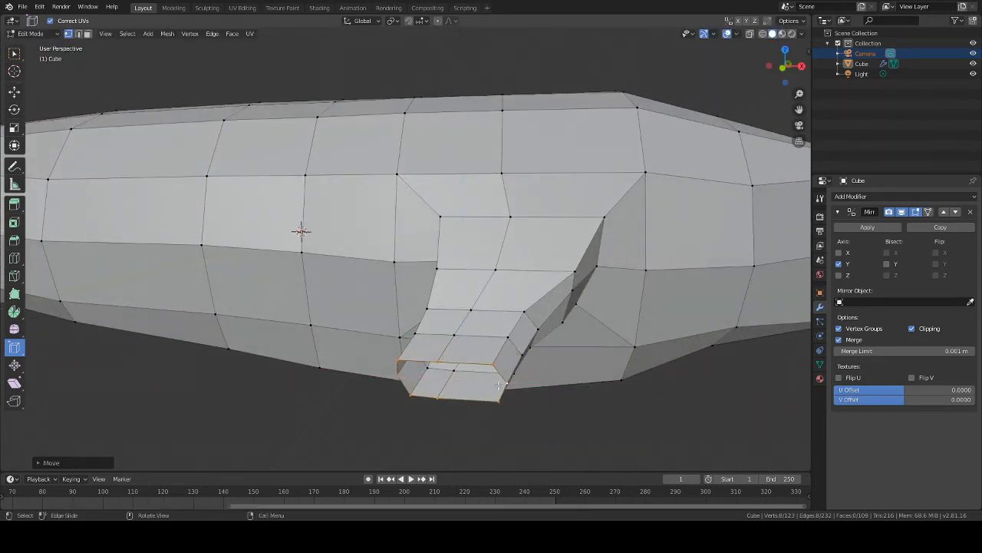
# Step: Try to delete the rear-edge vertices of the fin's end loop and undo the deletion
pyautogui.click(404, 385)
pyautogui.keyDown('shift'); pyautogui.click(396, 365); pyautogui.keyUp('shift')
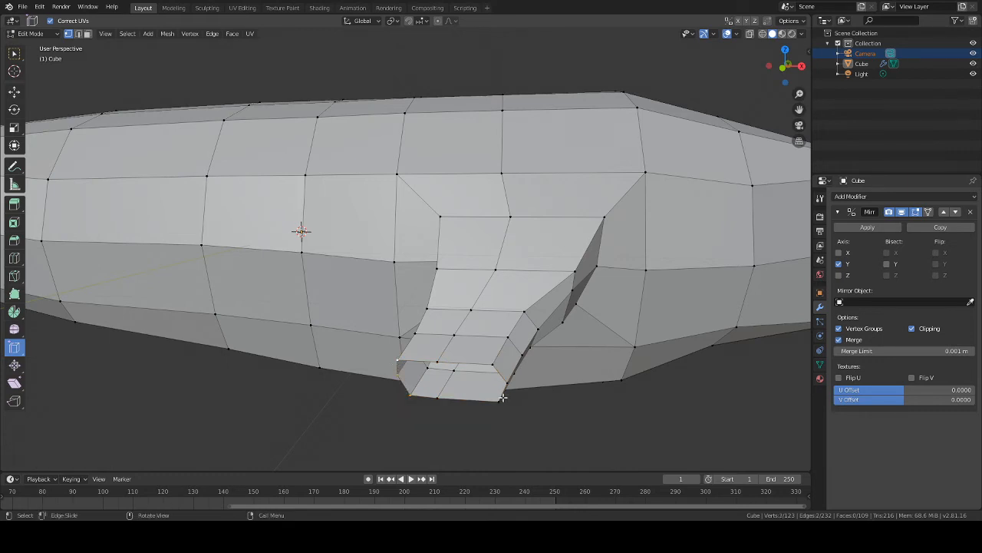
pyautogui.press('x')
pyautogui.click(460, 391)
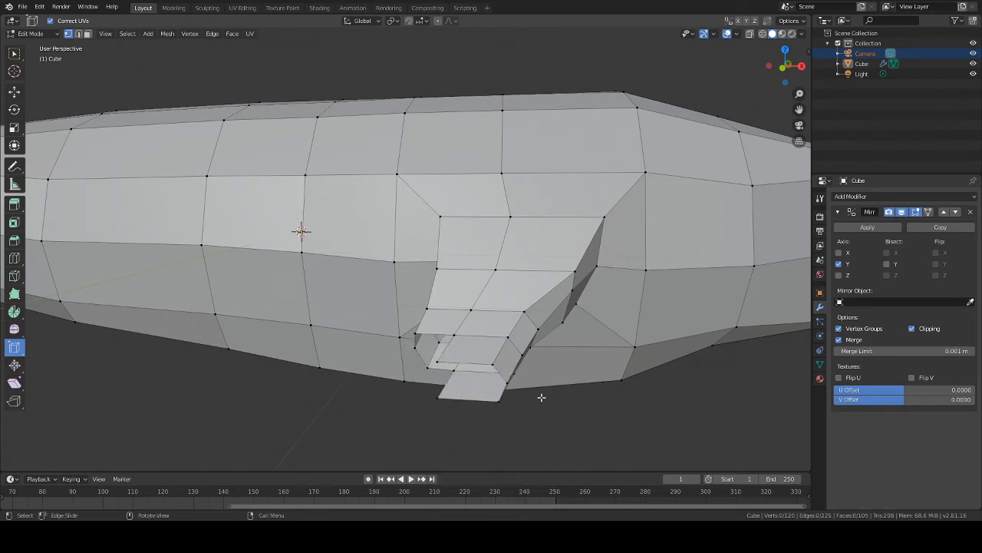
pyautogui.moveTo(541, 397); pyautogui.dragTo(520, 398, button='middle')
pyautogui.hotkey('ctrl', 'z')
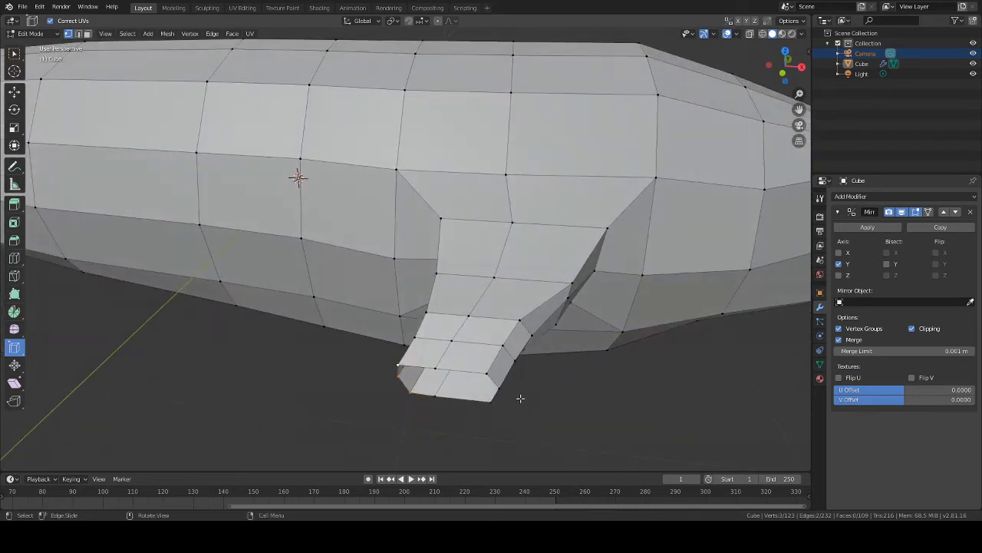
# Step: Select the front-edge vertices of the fin's end loop and move them slightly backward to taper the fin
pyautogui.keyDown('shift'); pyautogui.click(491, 376); pyautogui.keyUp('shift')
pyautogui.hotkey('alt', 'a')
pyautogui.press('g')
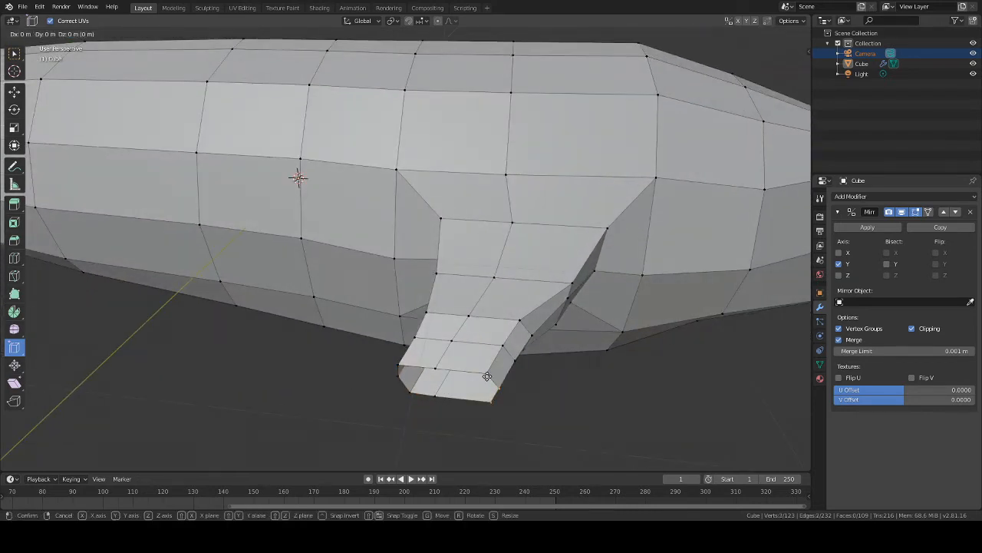
pyautogui.click(468, 378)
# Step: Rotate the two cross-section loops just before the fin's end loop to follow the fin's downward slope
pyautogui.moveTo(468, 378); pyautogui.dragTo(575, 351, button='middle')
pyautogui.scroll(3, 441, 358)
pyautogui.moveTo(441, 358); pyautogui.dragTo(378, 285, button='middle')
pyautogui.moveTo(422, 327); pyautogui.dragTo(451, 359, button='middle')
pyautogui.keyDown('alt'); pyautogui.keyDown('shift'); pyautogui.click(470, 338); pyautogui.keyUp('shift'); pyautogui.keyUp('alt')
pyautogui.press('g')
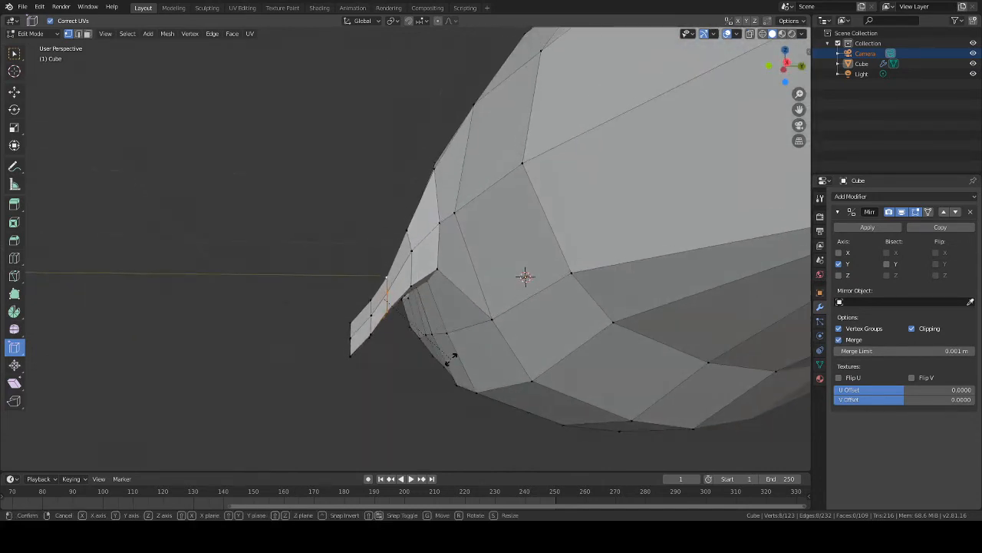
pyautogui.click(426, 316)
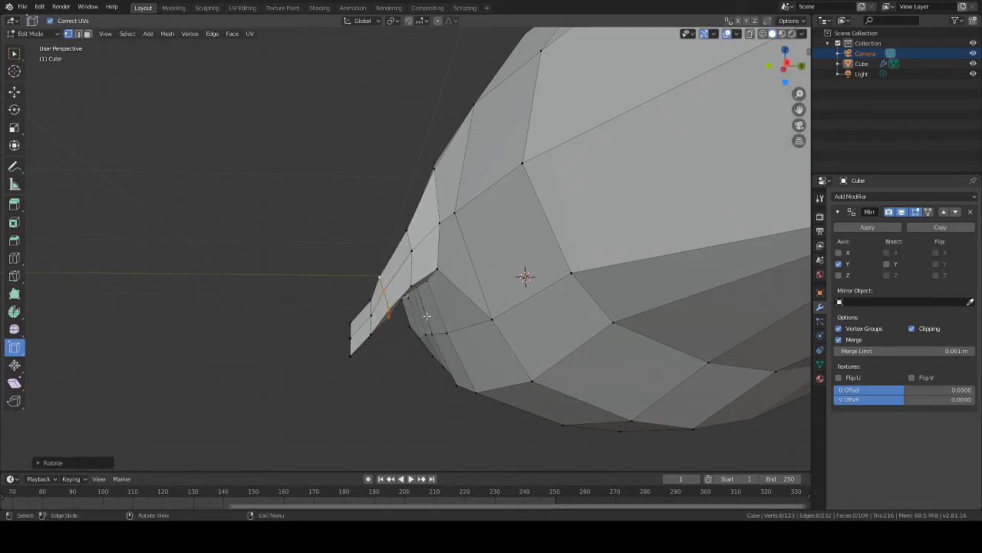
pyautogui.keyDown('alt'); pyautogui.click(370, 324); pyautogui.keyUp('alt')
pyautogui.press('r')
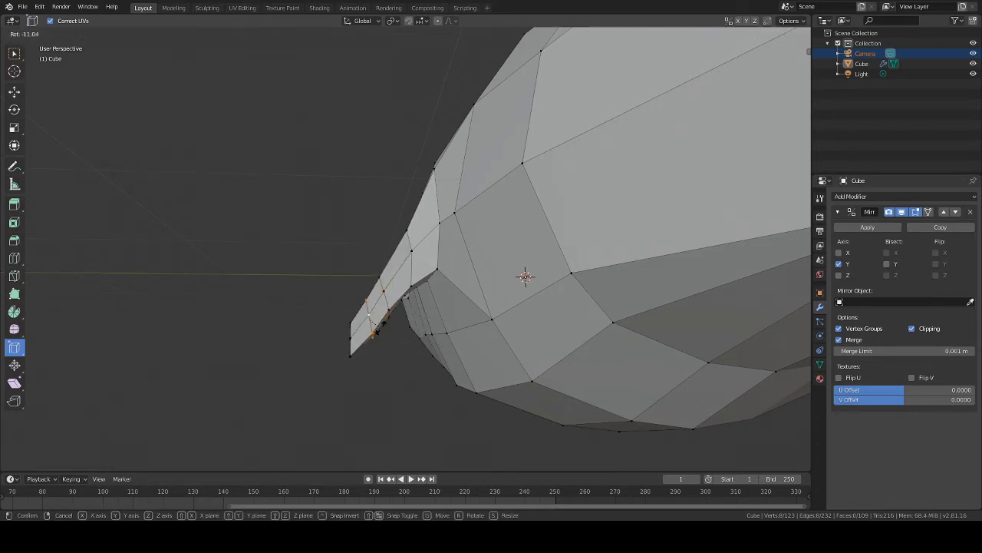
pyautogui.click(382, 325)
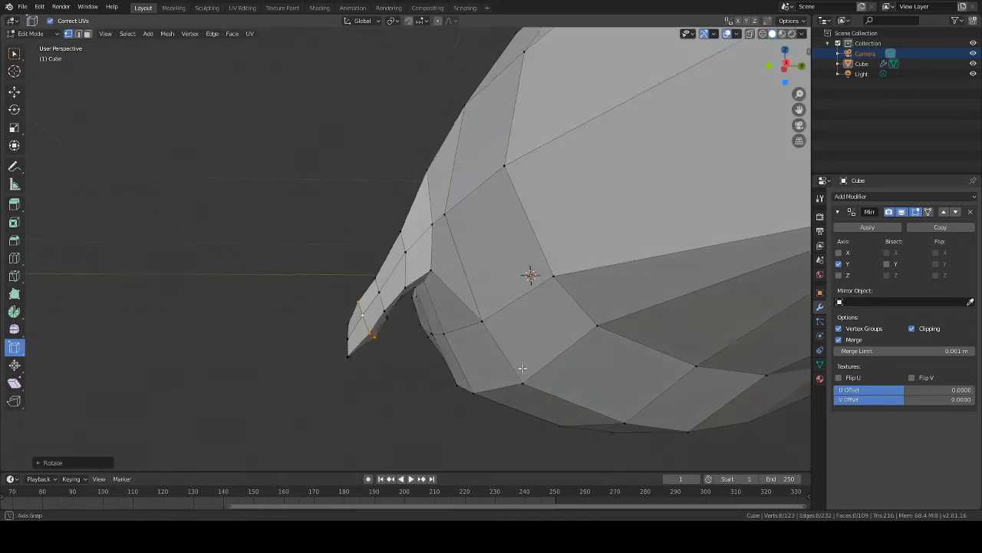
# Step: Rotate the fin's end loop by about -12.7 degrees to align it with the slope of the fin
pyautogui.moveTo(382, 325); pyautogui.dragTo(460, 366, button='middle')
pyautogui.click(426, 339)
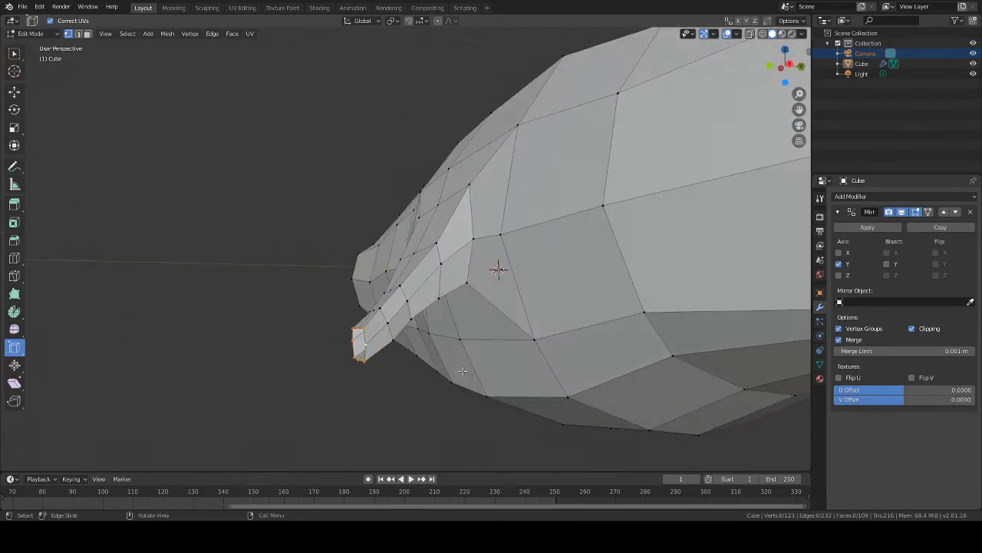
pyautogui.press('r')
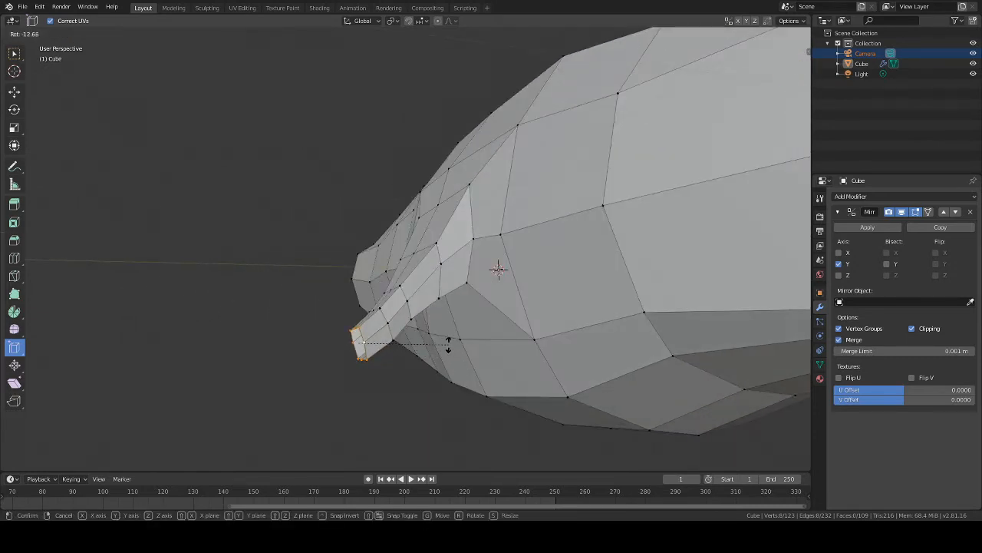
pyautogui.click(449, 344)
# Step: Try to extrude the fin's end loop along Y and undo the extrusion
pyautogui.moveTo(449, 345); pyautogui.dragTo(513, 361, button='middle')
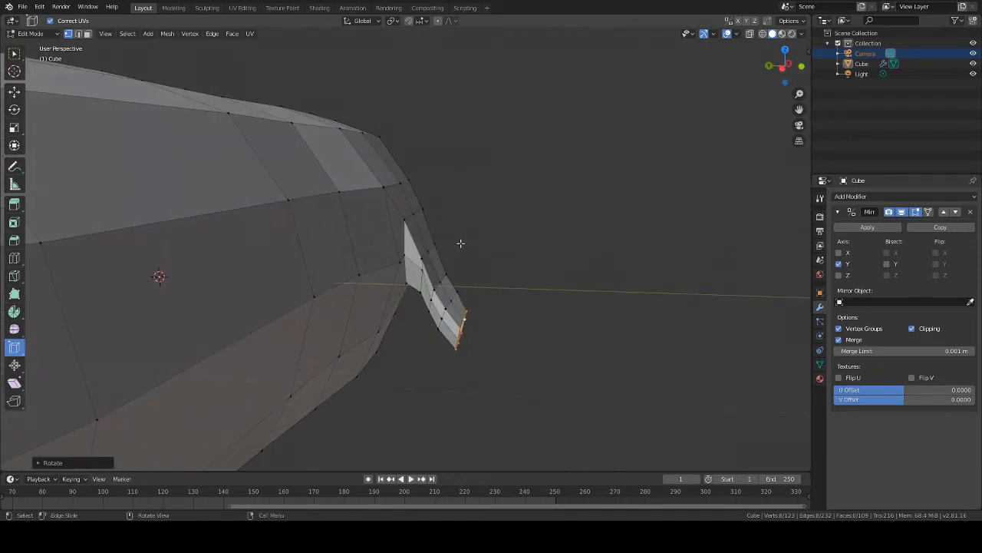
pyautogui.click(419, 272)
pyautogui.moveTo(522, 270); pyautogui.dragTo(524, 252, button='middle')
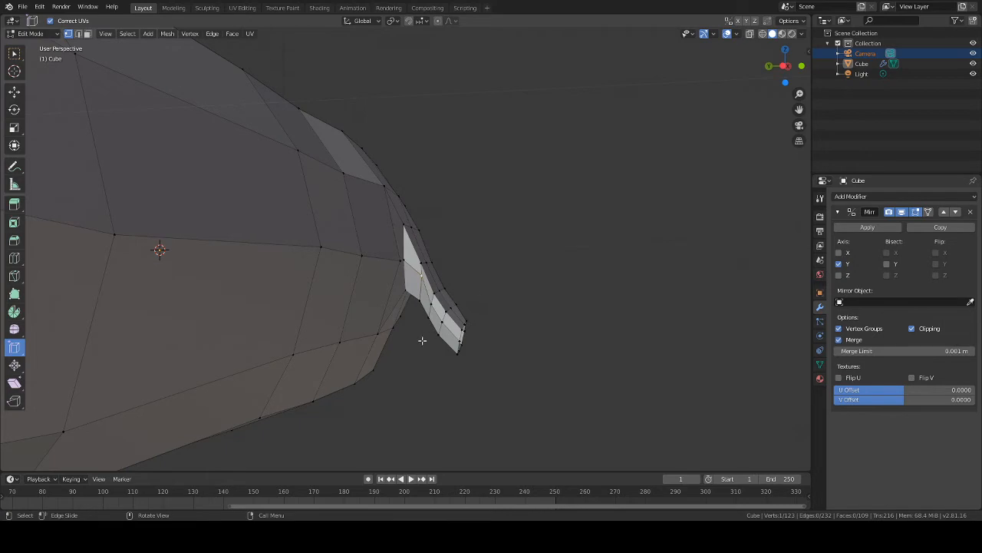
pyautogui.moveTo(422, 340); pyautogui.dragTo(488, 372, button='middle')
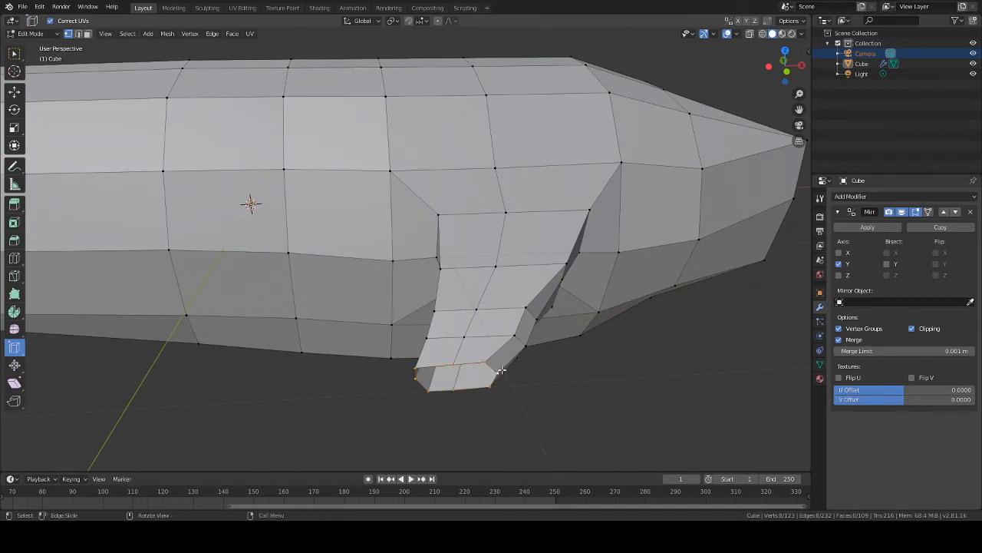
pyautogui.press('e')
pyautogui.press('y')
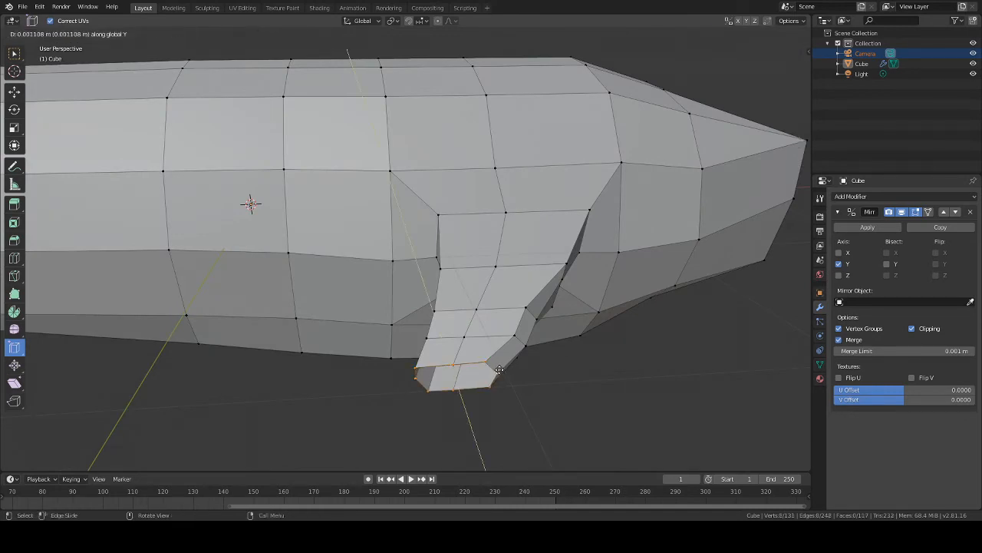
pyautogui.click(495, 379)
pyautogui.hotkey('ctrl', 'z')
pyautogui.hotkey('ctrl', 'z')
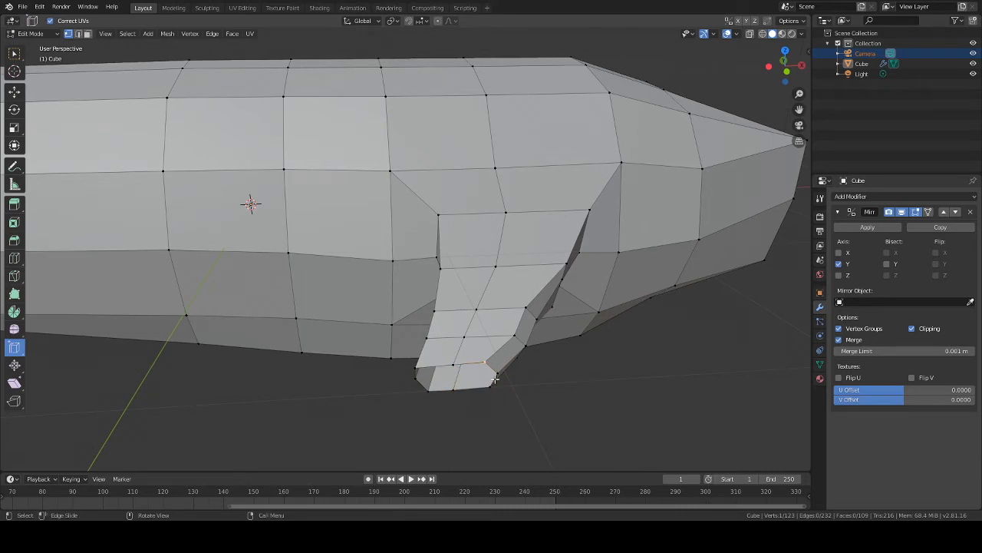
# Step: Extrude the fin's end loop freely outward and lower the new loop about 0.06 m along Z
pyautogui.press('e')
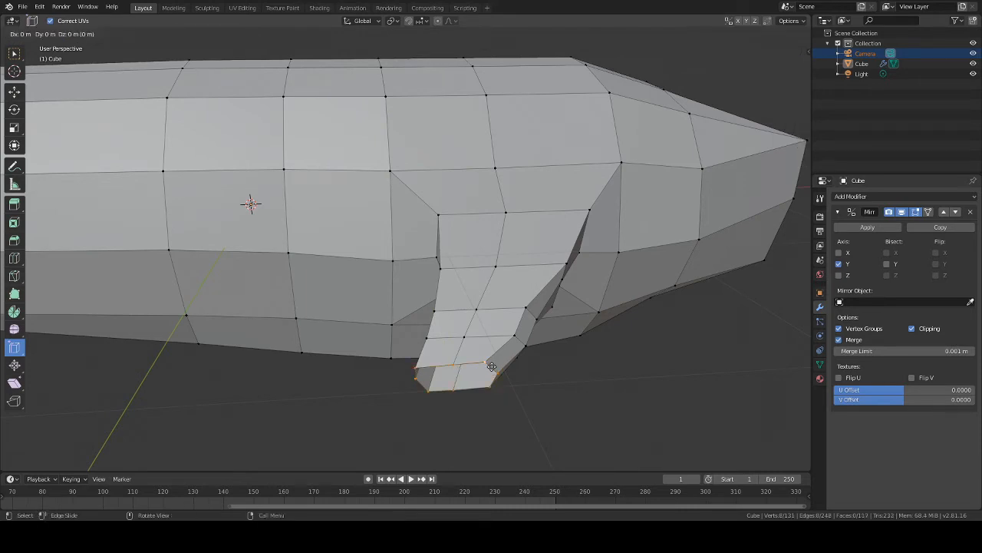
pyautogui.click(490, 378)
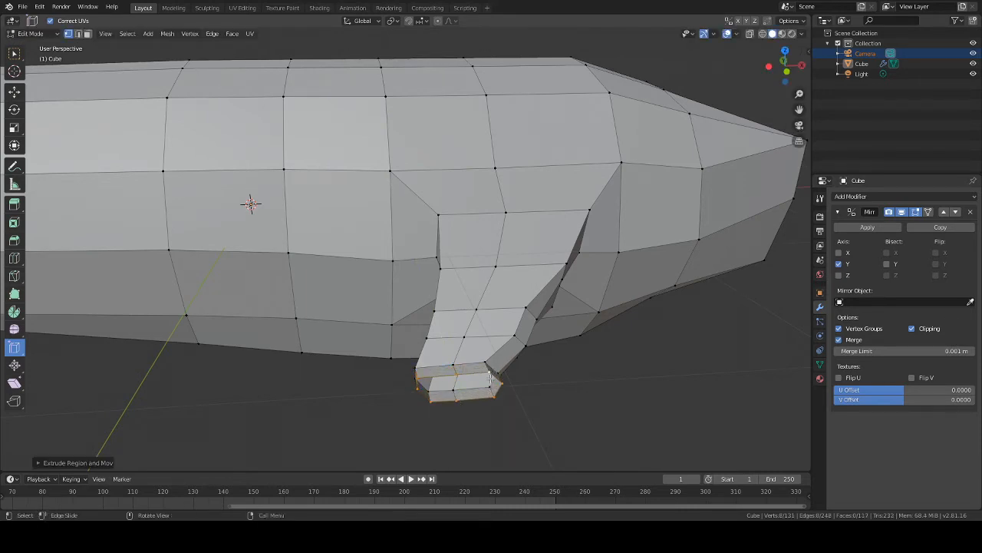
pyautogui.press('g')
pyautogui.press('z')
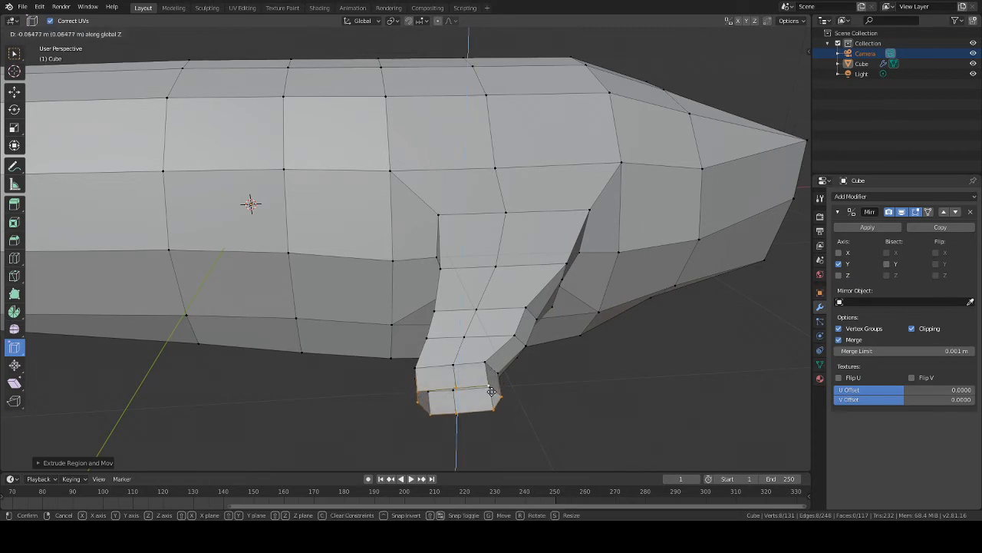
pyautogui.click(490, 388)
# Step: Shift the newly extruded end loop backward along X to continue the fin's sweep
pyautogui.moveTo(490, 388); pyautogui.dragTo(472, 347, button='middle')
pyautogui.press('g')
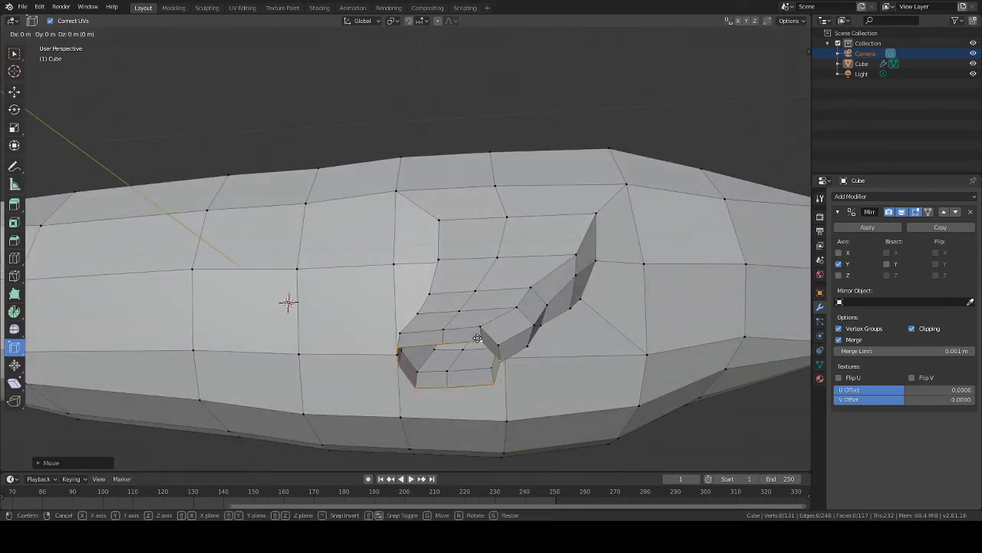
pyautogui.press('x')
pyautogui.click(455, 344)
# Step: Move the rear-edge vertices of the new end loop forward along X to narrow the fin's tip
pyautogui.moveTo(454, 344); pyautogui.dragTo(469, 397, button='middle')
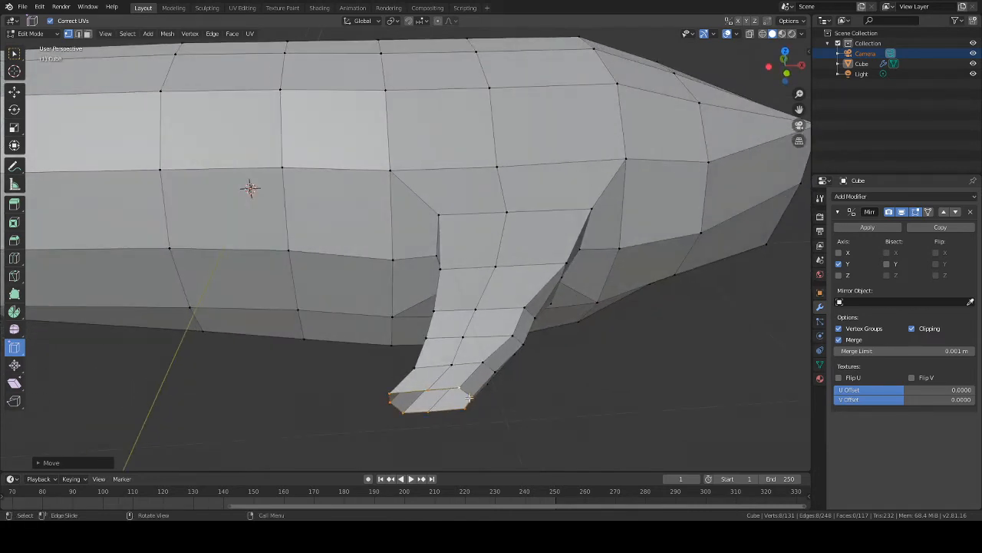
pyautogui.click(390, 398)
pyautogui.press('g')
pyautogui.press('x')
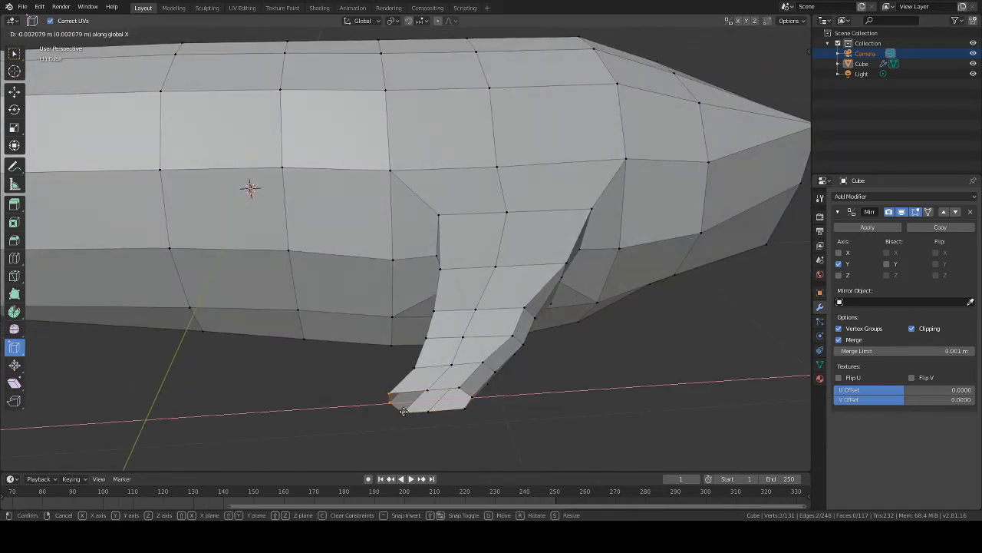
pyautogui.click(416, 414)
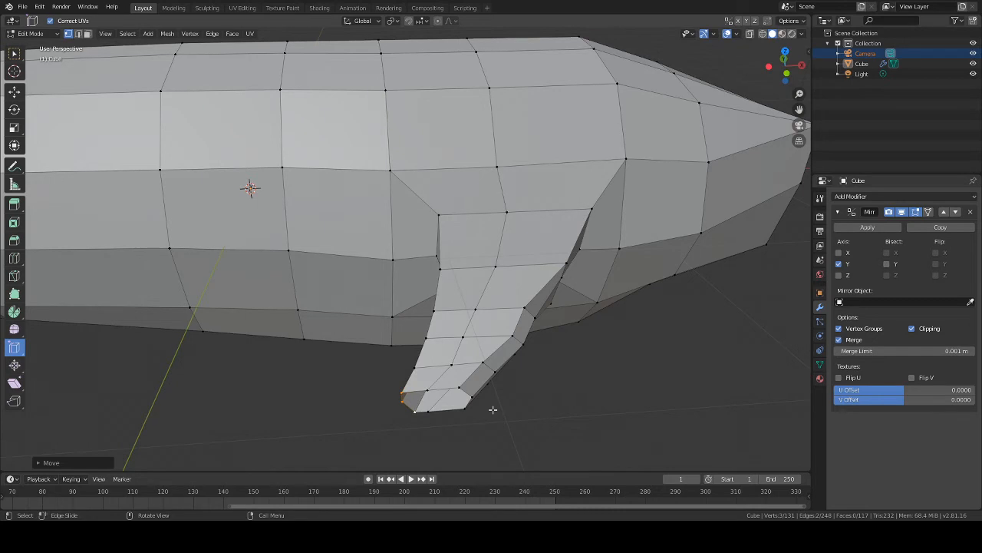
# Step: Move the lower middle vertex of the fin's end loop forward along X to centre it between its neighbours
pyautogui.click(466, 409)
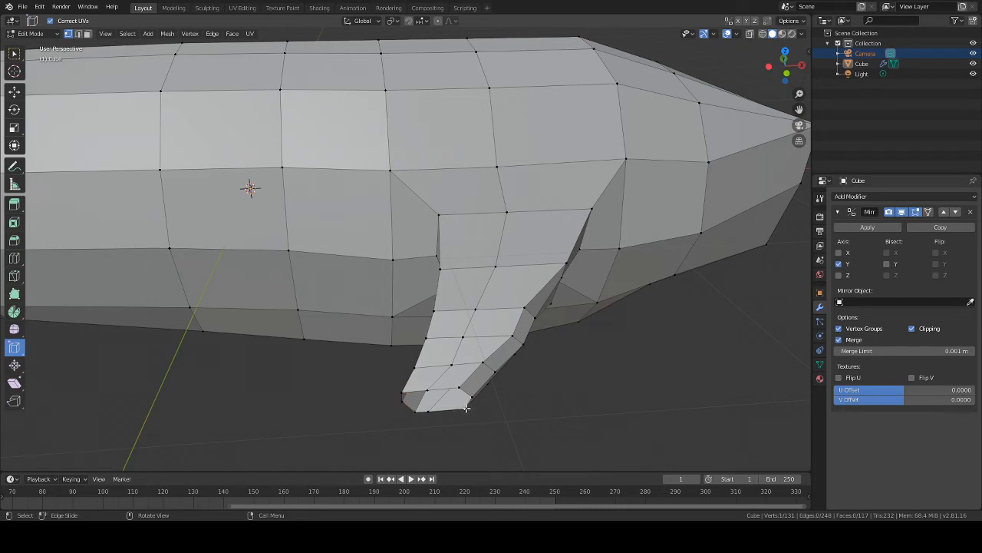
pyautogui.keyDown('shift'); pyautogui.click(471, 396); pyautogui.keyUp('shift')
pyautogui.moveTo(516, 405); pyautogui.dragTo(461, 328, button='middle')
pyautogui.scroll(1, 437, 413)
pyautogui.scroll(1, 453, 452)
pyautogui.moveTo(450, 456); pyautogui.dragTo(439, 401, button='middle')
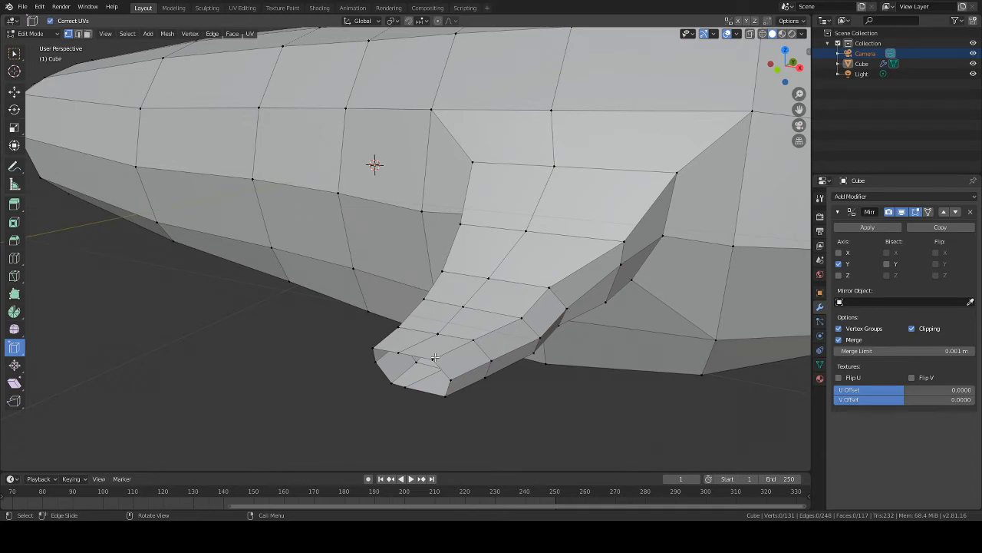
pyautogui.moveTo(427, 363); pyautogui.dragTo(448, 370, button='middle')
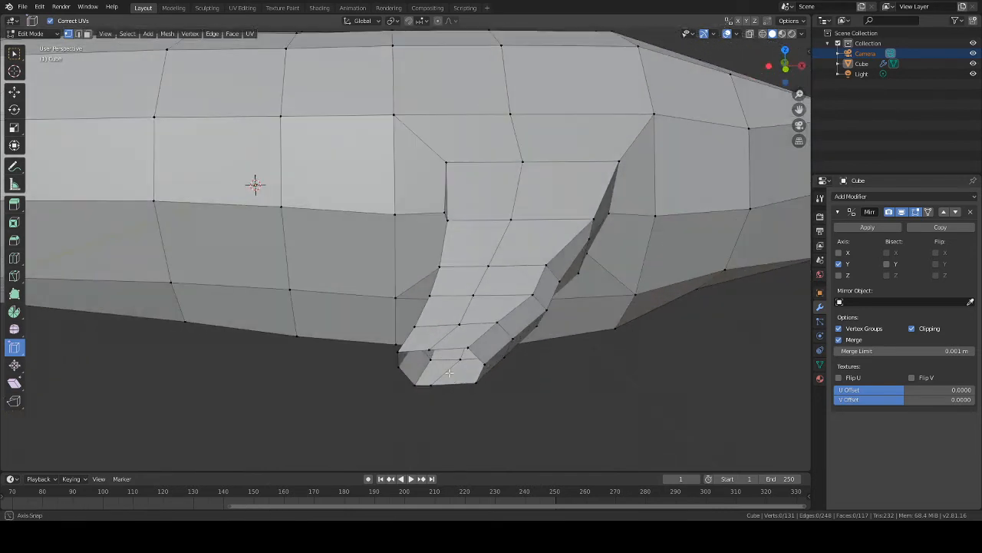
pyautogui.click(435, 382)
pyautogui.press('g')
pyautogui.press('x')
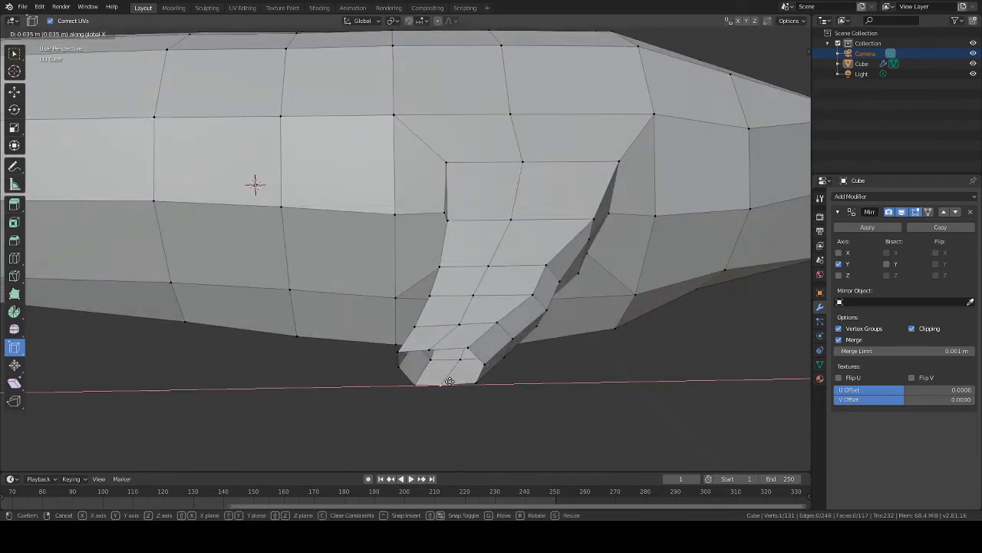
pyautogui.click(455, 384)
pyautogui.moveTo(454, 383); pyautogui.dragTo(551, 402, button='middle')
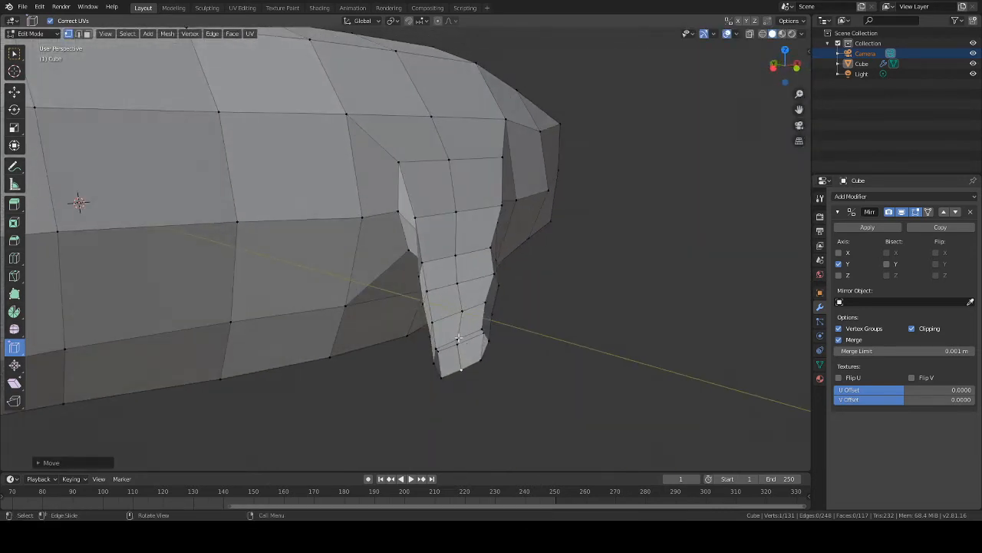
# Step: Move the upper middle vertex of the fin's end loop forward along X to line up with the lower one
pyautogui.moveTo(459, 338); pyautogui.dragTo(568, 399, button='middle')
pyautogui.press('g')
pyautogui.press('x')
pyautogui.click(520, 355)
# Step: Try to extend the fin by extruding its end loop slightly along Y and lowering the new loop about 0.03 m along Z
pyautogui.press('g')
pyautogui.press('y')
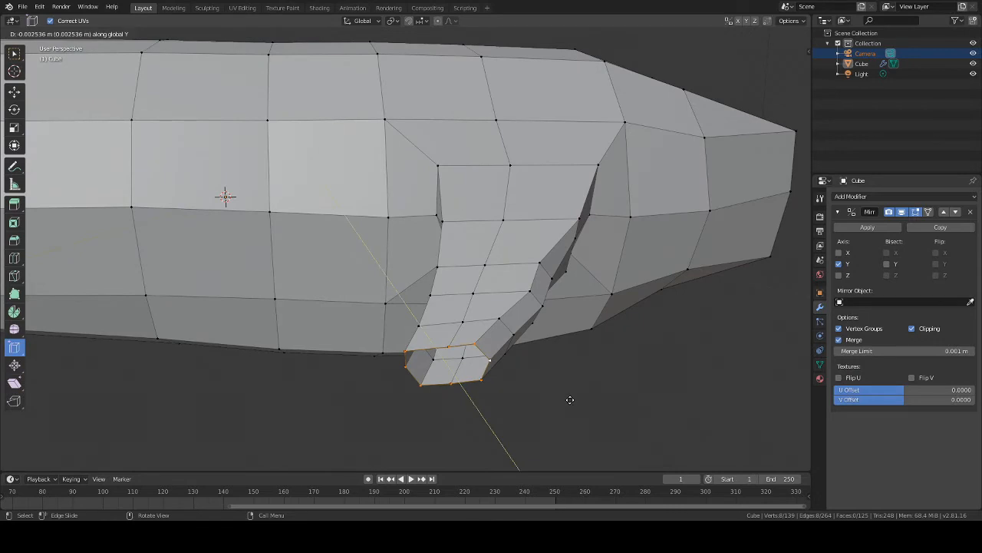
pyautogui.click(569, 407)
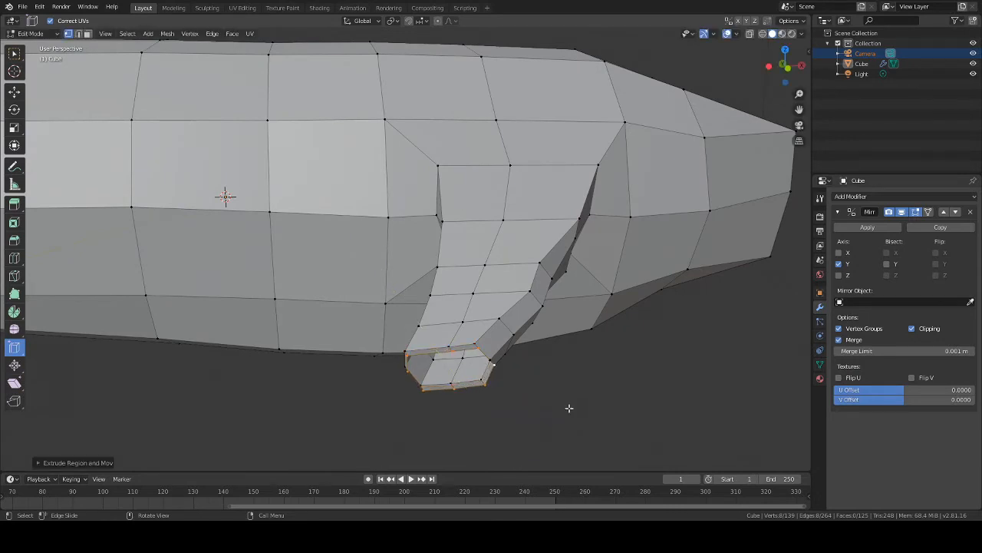
pyautogui.press('g')
pyautogui.press('z')
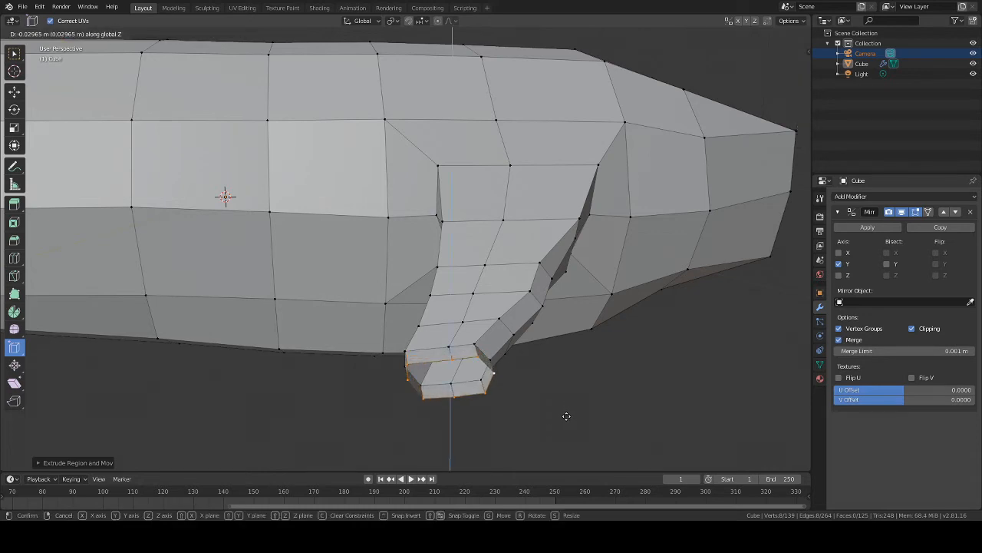
pyautogui.click(566, 416)
# Step: Shift the extruded end loop backward along X, and move its rear-edge vertices forward along X to narrow the tip
pyautogui.press('g')
pyautogui.press('x')
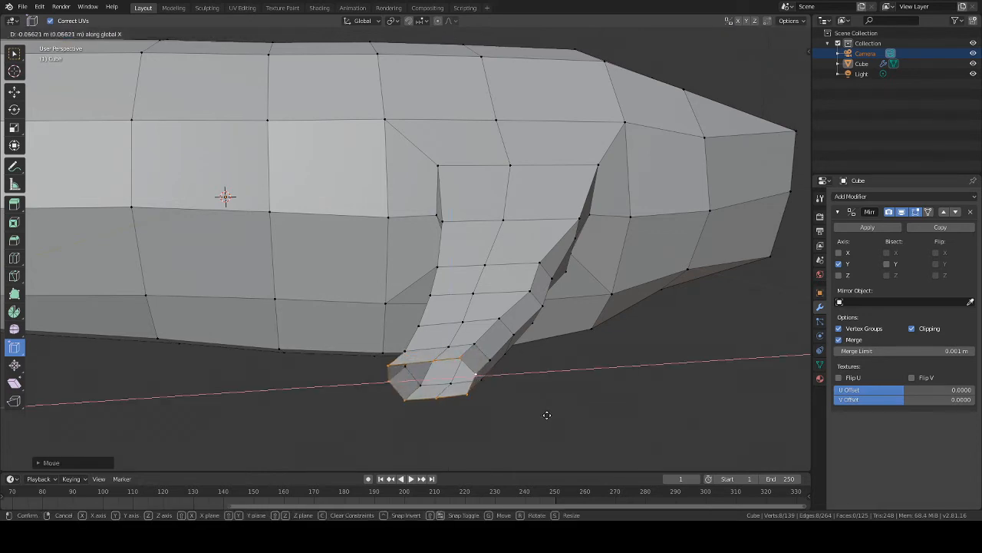
pyautogui.click(533, 413)
pyautogui.keyDown('shift'); pyautogui.click(390, 380); pyautogui.keyUp('shift')
pyautogui.keyDown('shift'); pyautogui.click(396, 394); pyautogui.keyUp('shift')
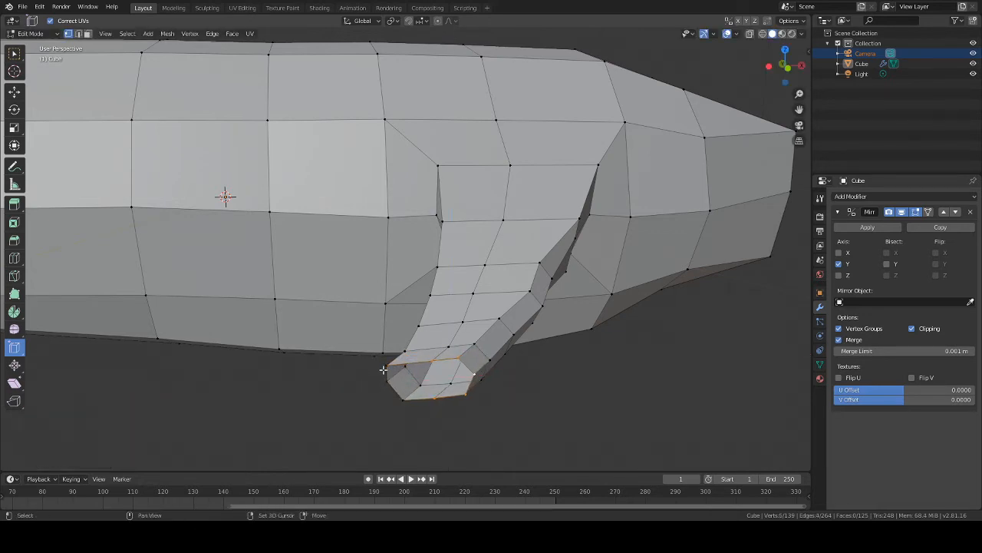
pyautogui.click(383, 367)
pyautogui.press('g')
pyautogui.press('x')
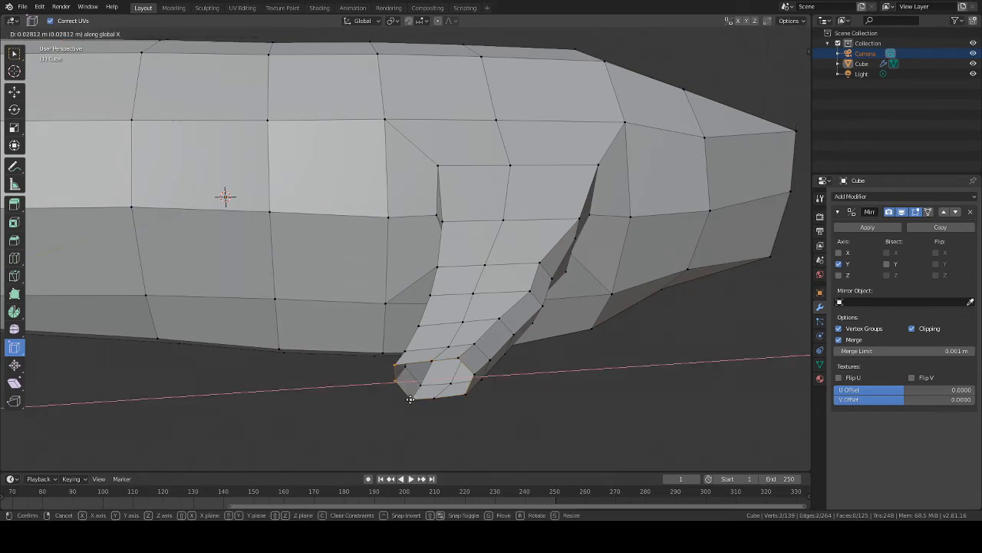
pyautogui.click(413, 400)
# Step: Delete the newly extruded end loop of the fin
pyautogui.moveTo(527, 374); pyautogui.dragTo(458, 386, button='middle')
pyautogui.scroll(-7, 522, 342)
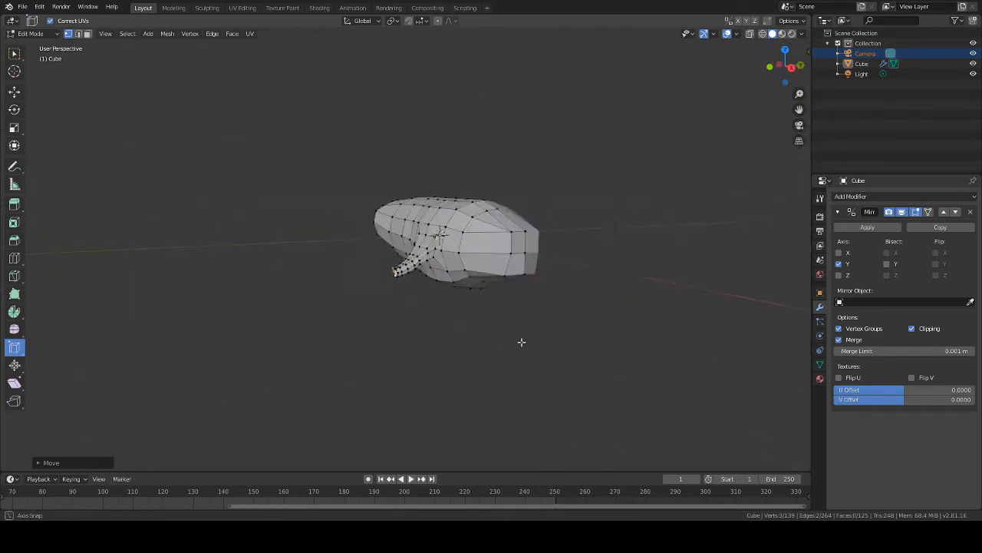
pyautogui.moveTo(522, 342); pyautogui.dragTo(522, 274, button='middle')
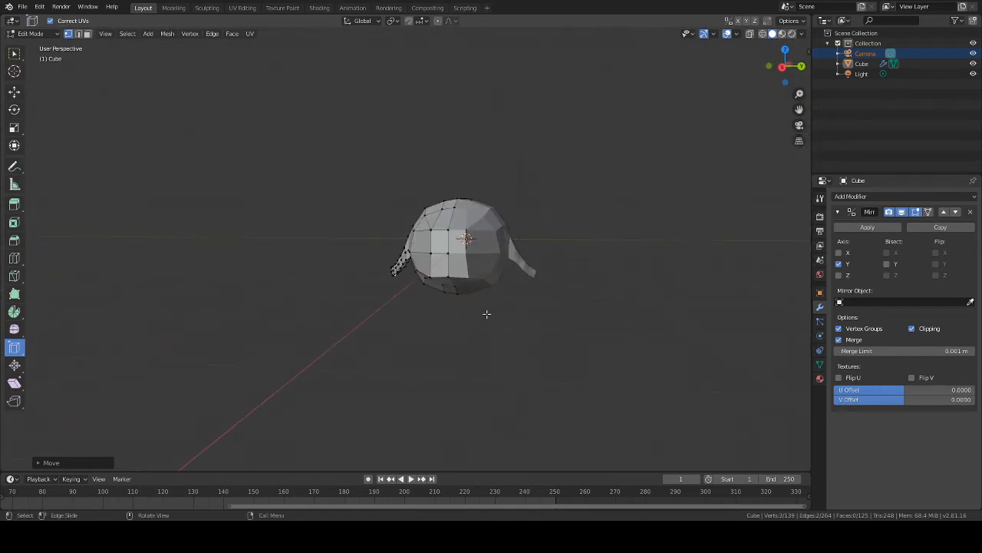
pyautogui.moveTo(487, 314); pyautogui.dragTo(581, 327, button='middle')
pyautogui.scroll(5, 478, 322)
pyautogui.moveTo(478, 322); pyautogui.dragTo(535, 353, button='middle')
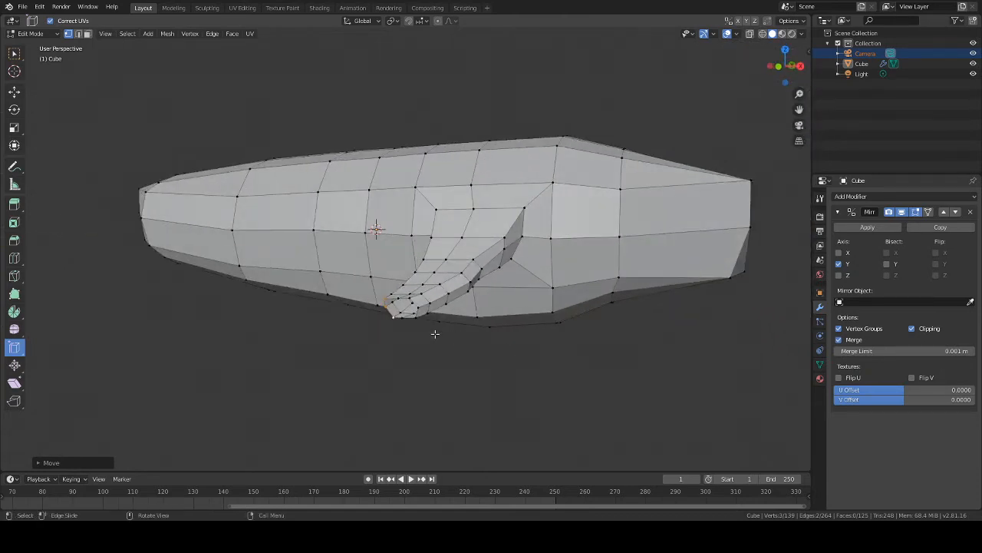
pyautogui.moveTo(435, 334); pyautogui.dragTo(451, 351, button='middle')
pyautogui.keyDown('alt'); pyautogui.click(442, 315); pyautogui.keyUp('alt')
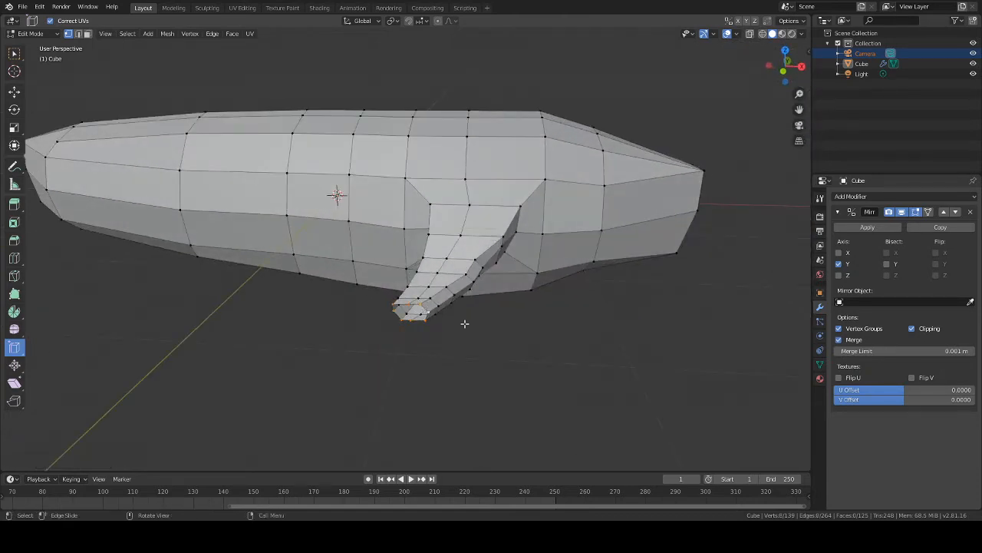
pyautogui.press('x')
pyautogui.click(454, 324)
# Step: Lower the fin's remaining end loop slightly along Z
pyautogui.scroll(3, 471, 335)
pyautogui.moveTo(478, 357); pyautogui.dragTo(444, 338, button='middle')
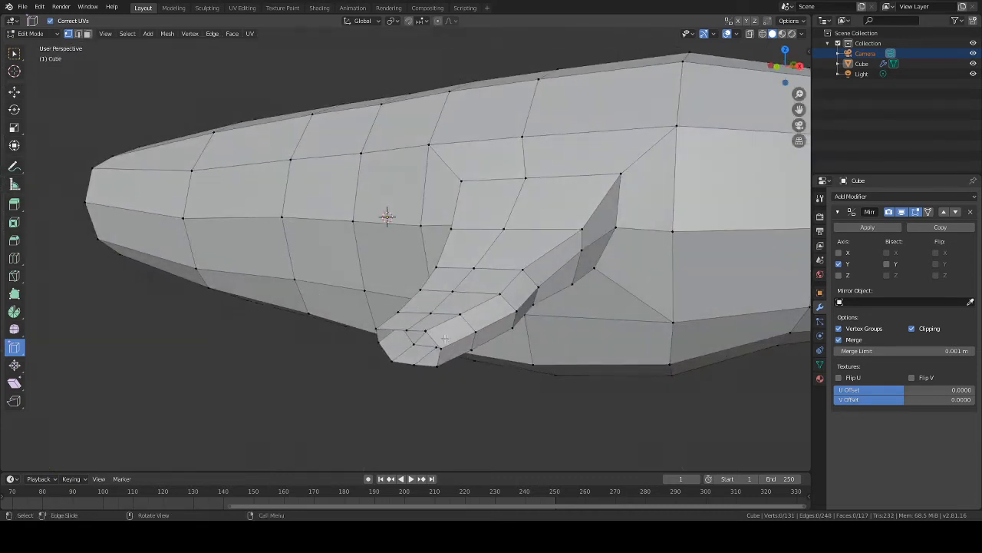
pyautogui.moveTo(482, 366); pyautogui.dragTo(505, 373, button='middle')
pyautogui.press('g')
pyautogui.press('z')
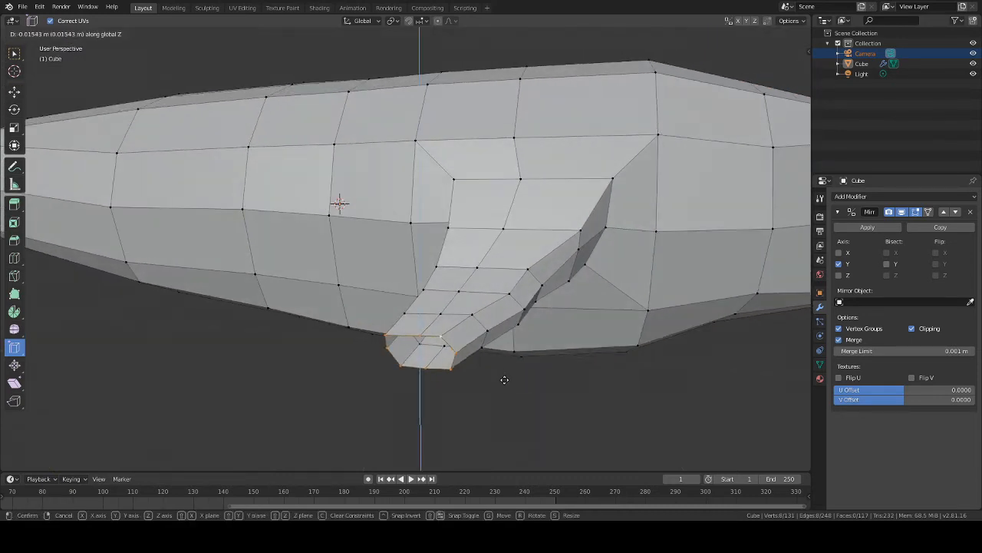
pyautogui.click(503, 386)
# Step: Move the front-edge vertices of the third loop from the fin's tip slightly backward along X
pyautogui.moveTo(579, 396); pyautogui.dragTo(461, 357, button='middle')
pyautogui.scroll(3, 582, 377)
pyautogui.scroll(-3, 560, 357)
pyautogui.moveTo(559, 357)
pyautogui.mouseDown(button='middle')
pyautogui.moveTo(493, 355)
pyautogui.moveTo(544, 373)
pyautogui.moveTo(483, 377)
pyautogui.moveTo(469, 353)
pyautogui.moveTo(407, 373)
pyautogui.moveTo(565, 360)
pyautogui.mouseUp(button='middle')
pyautogui.scroll(-3, 483, 378)
pyautogui.scroll(5, 564, 360)
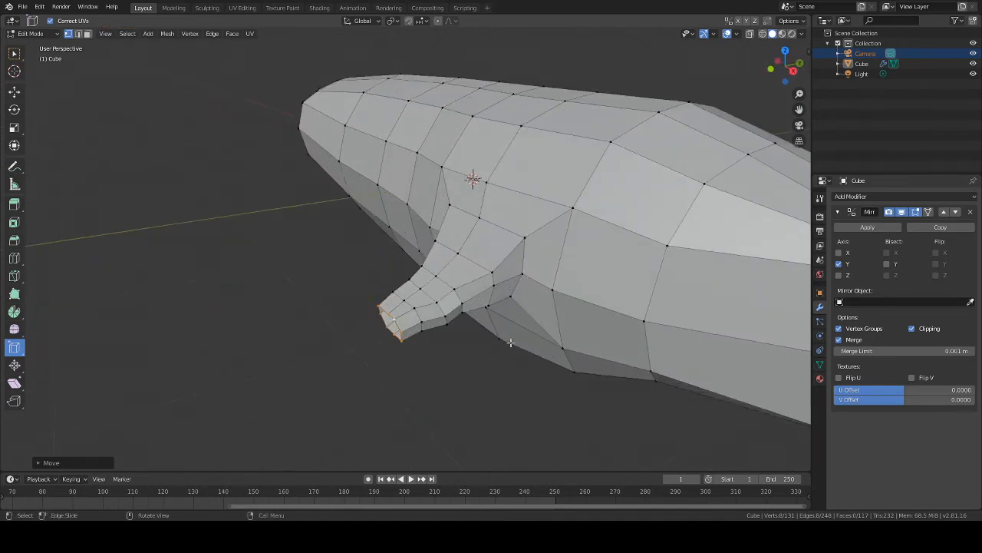
pyautogui.click(459, 317)
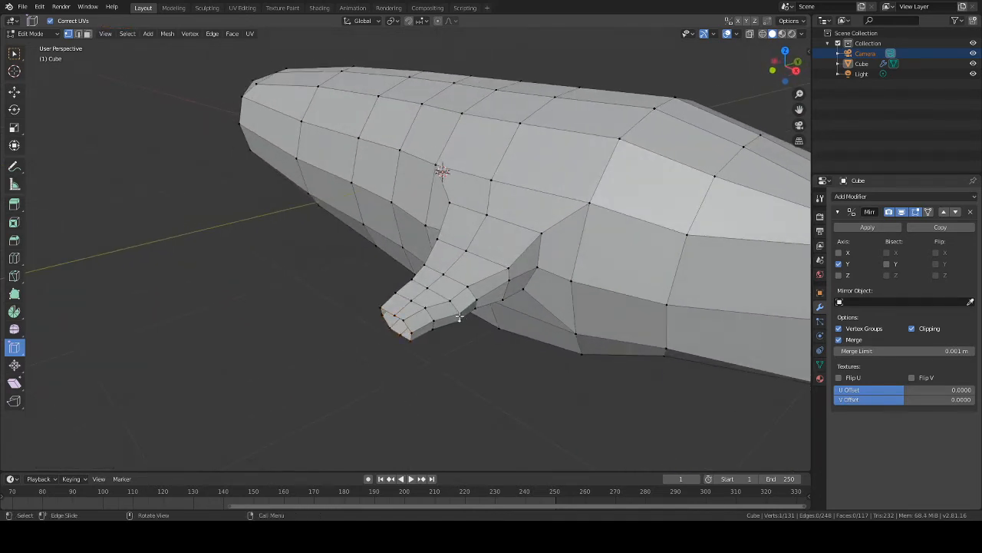
pyautogui.press('g')
pyautogui.press('x')
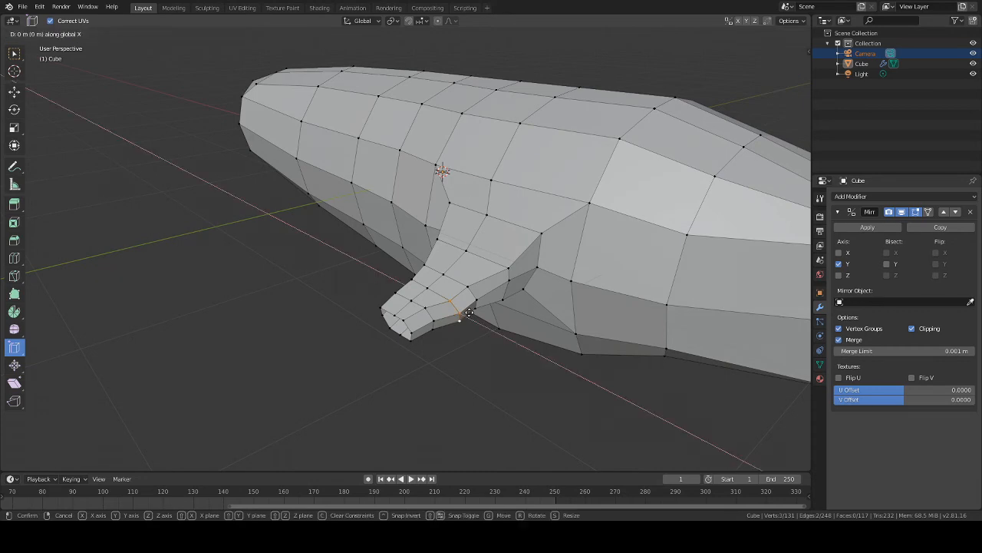
pyautogui.click(465, 311)
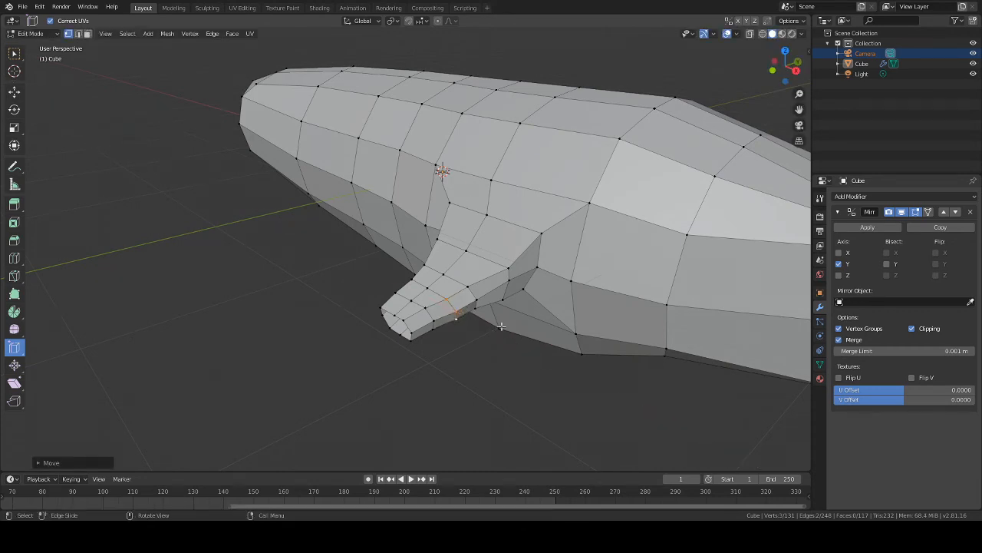
# Step: Merge the upper and lower middle vertices of the fin's end loop at their center
pyautogui.moveTo(502, 346); pyautogui.dragTo(498, 371, button='middle')
pyautogui.click(438, 360)
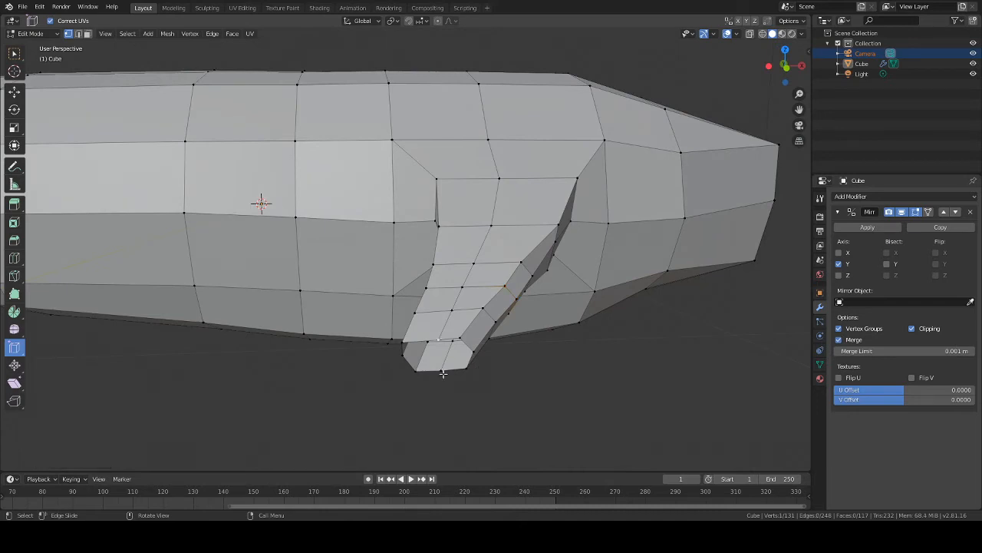
pyautogui.keyDown('alt'); pyautogui.click(443, 372); pyautogui.keyUp('alt')
pyautogui.moveTo(478, 390); pyautogui.dragTo(391, 371, button='middle')
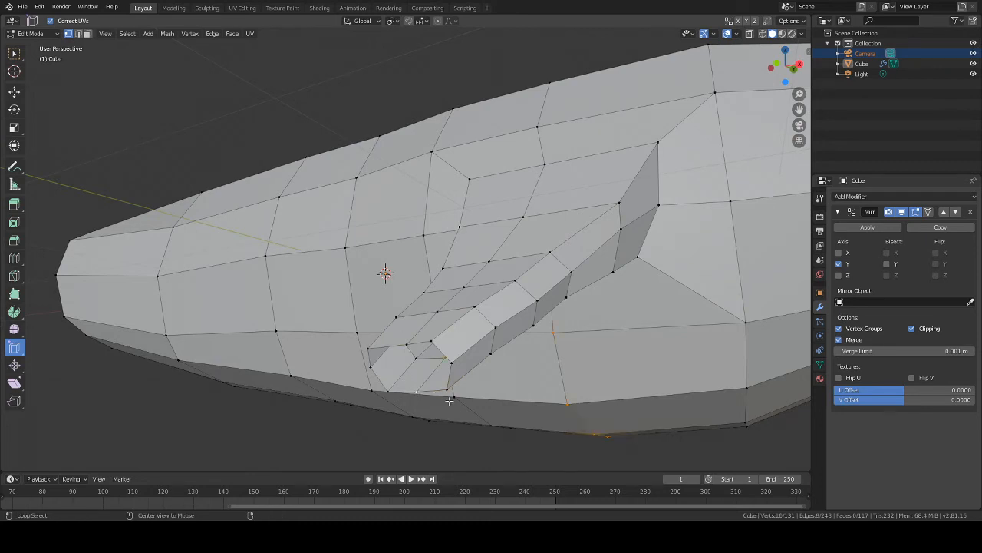
pyautogui.click(407, 344)
pyautogui.press('m')
pyautogui.click(396, 411)
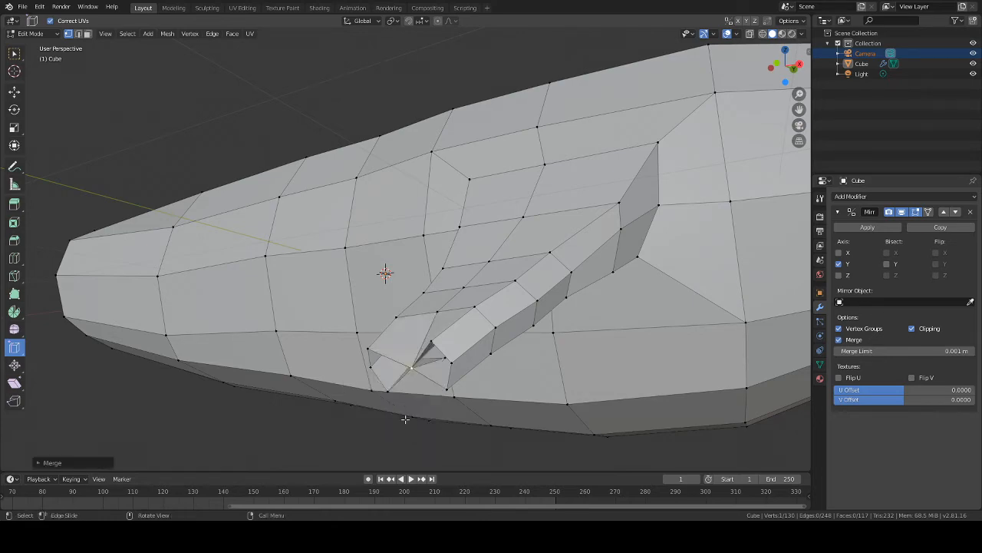
# Step: Merge the upper and lower front corner vertices of the end loop, and merge the result with the front-edge vertex
pyautogui.moveTo(500, 437); pyautogui.dragTo(577, 388, button='middle')
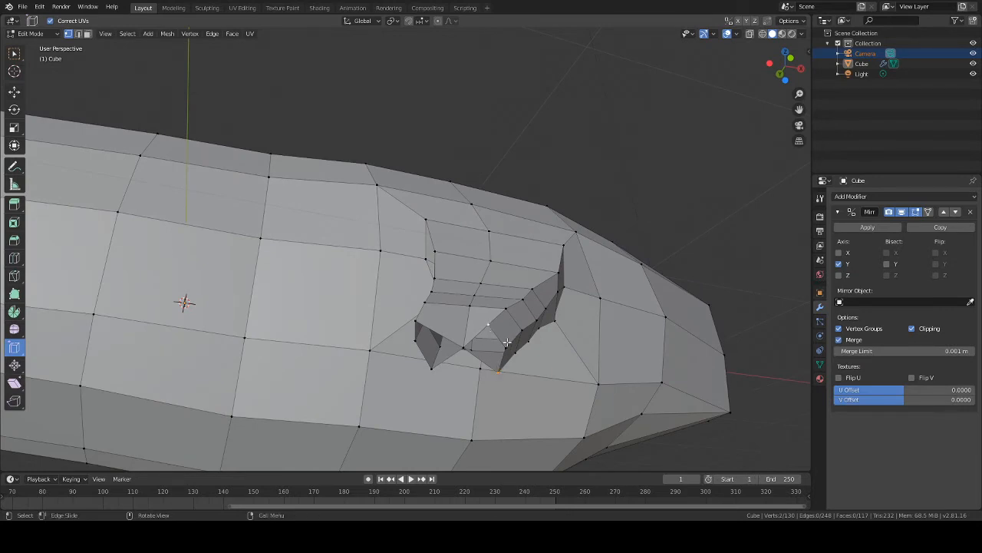
pyautogui.press('m')
pyautogui.click(494, 346)
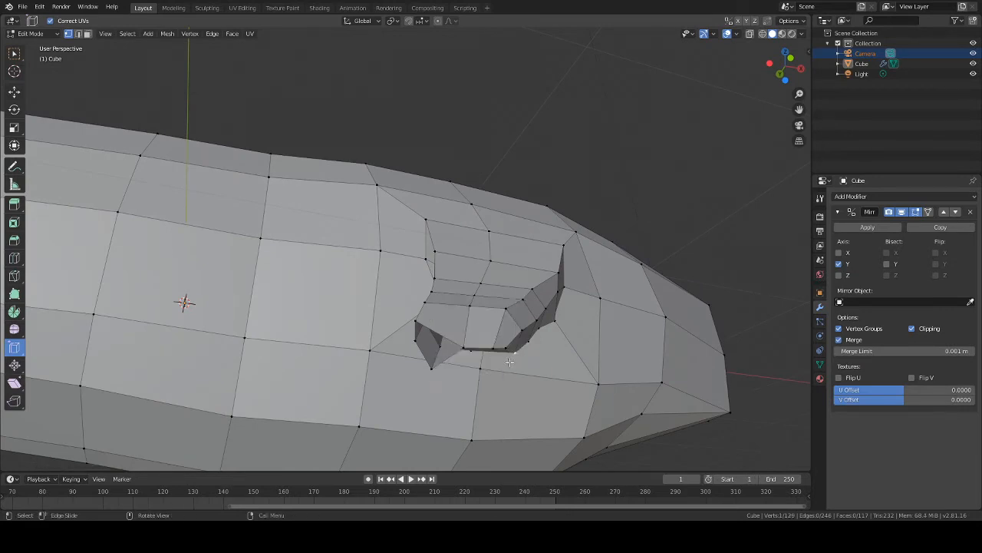
pyautogui.moveTo(520, 358); pyautogui.dragTo(555, 343, button='middle')
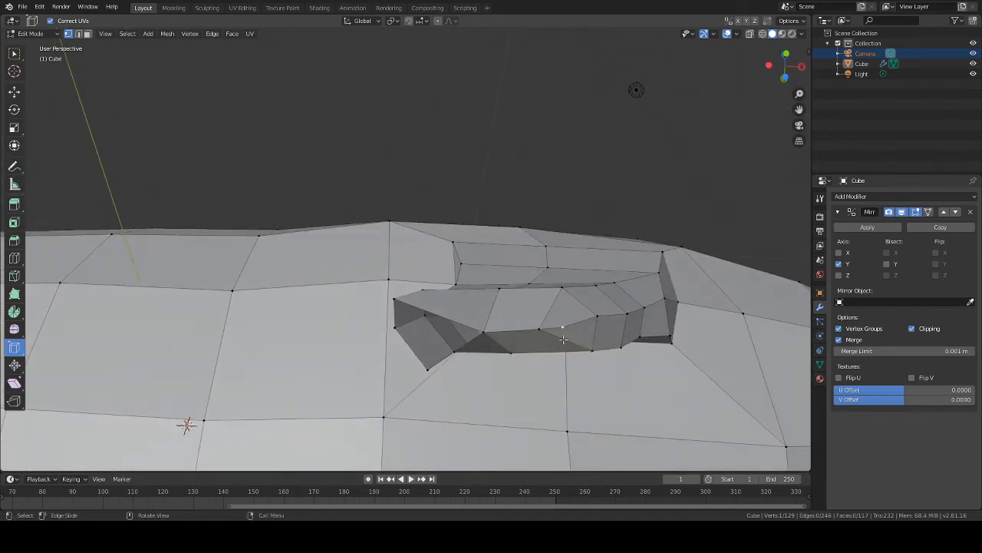
pyautogui.keyDown('shift'); pyautogui.click(537, 330); pyautogui.keyUp('shift')
pyautogui.press('m')
pyautogui.moveTo(575, 387); pyautogui.dragTo(546, 461, button='middle')
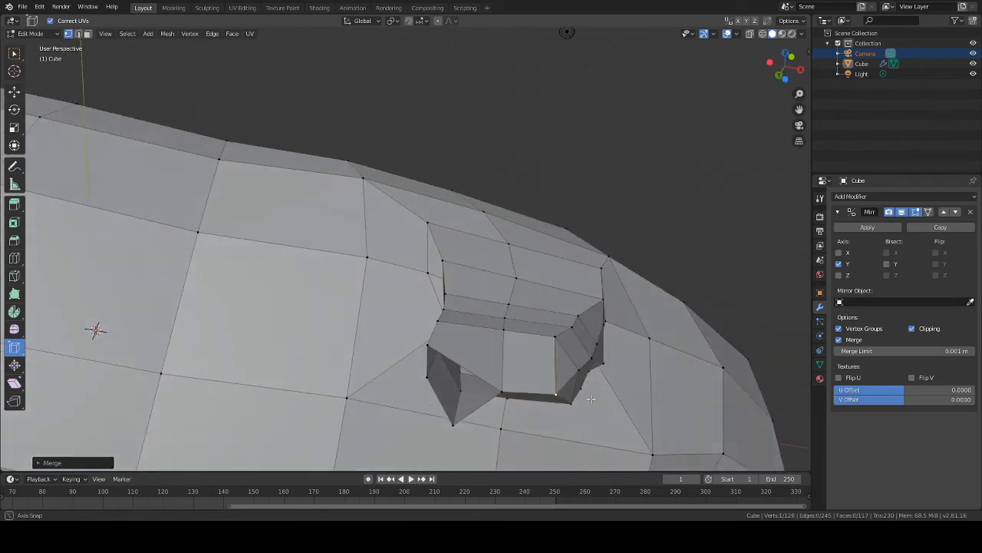
# Step: Merge the upper and lower rear corner vertices of the end loop at center, and merge the result with the rear-edge vertex
pyautogui.moveTo(506, 361); pyautogui.dragTo(524, 402, button='middle')
pyautogui.click(440, 447)
pyautogui.scroll(-1, 430, 415)
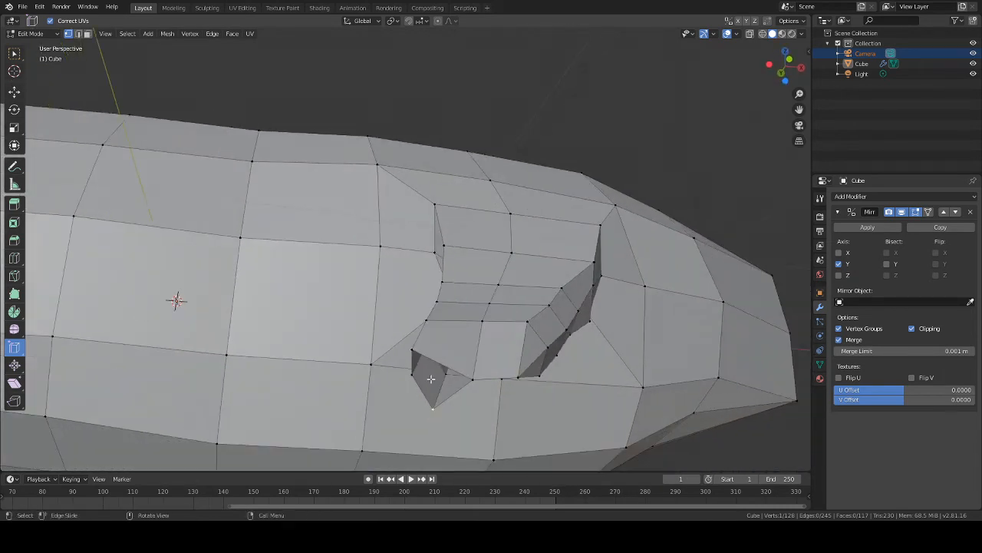
pyautogui.keyDown('shift'); pyautogui.click(412, 350); pyautogui.keyUp('shift')
pyautogui.press('m')
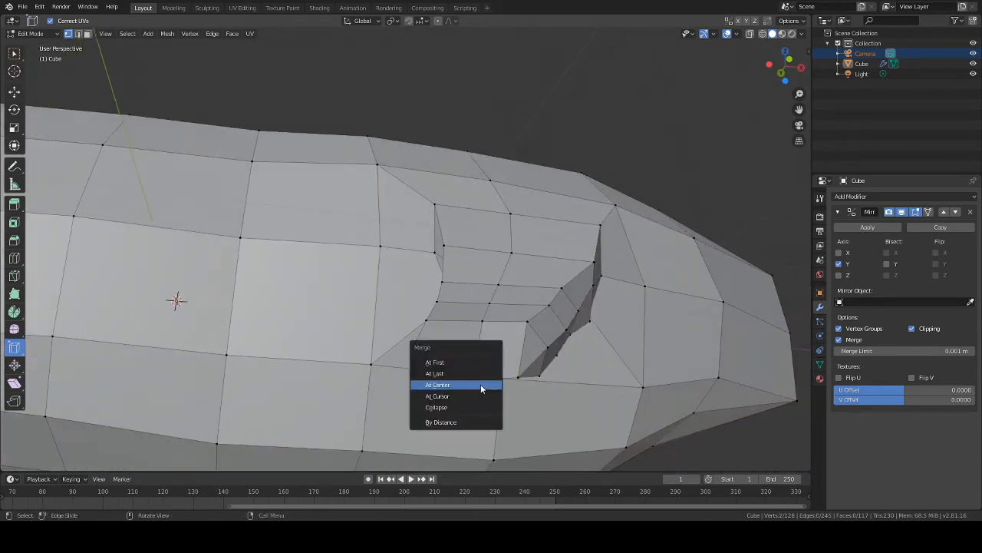
pyautogui.click(481, 384)
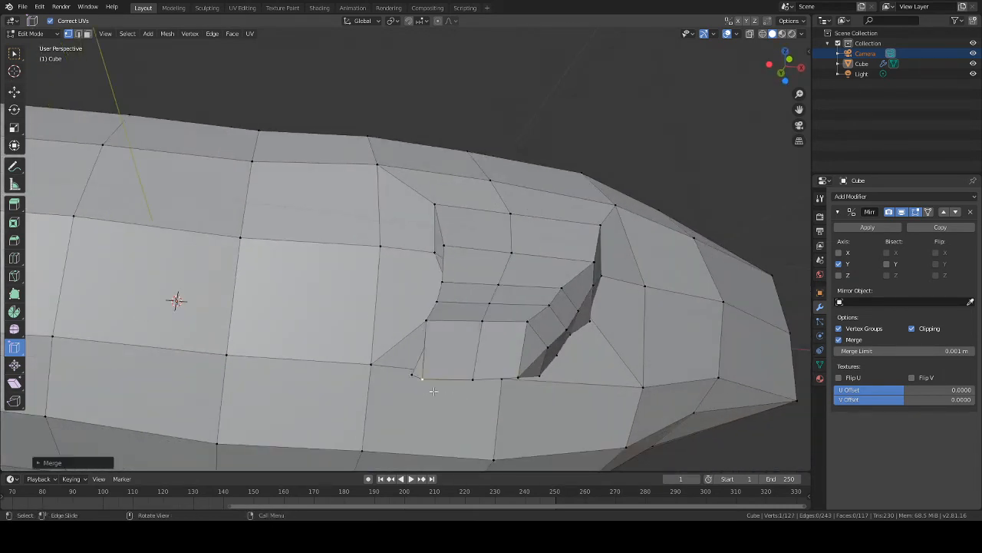
pyautogui.press('m')
pyautogui.click(491, 397)
# Step: Examine the closed fin tips and the whole mirrored body from several sides
pyautogui.moveTo(491, 397); pyautogui.dragTo(464, 379, button='middle')
pyautogui.scroll(-5, 464, 378)
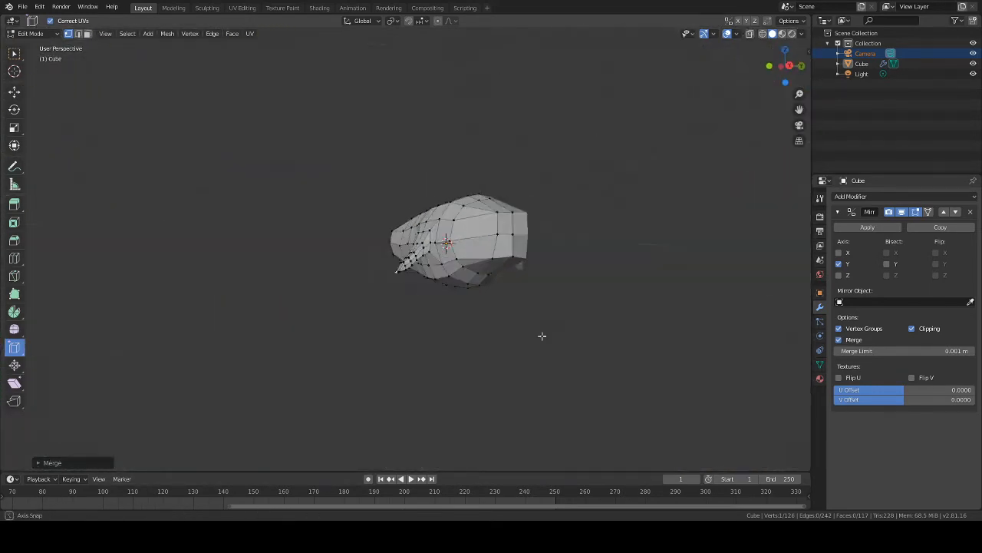
pyautogui.moveTo(542, 335); pyautogui.dragTo(468, 363, button='middle')
pyautogui.scroll(3, 469, 363)
pyautogui.moveTo(564, 357); pyautogui.dragTo(467, 349, button='middle')
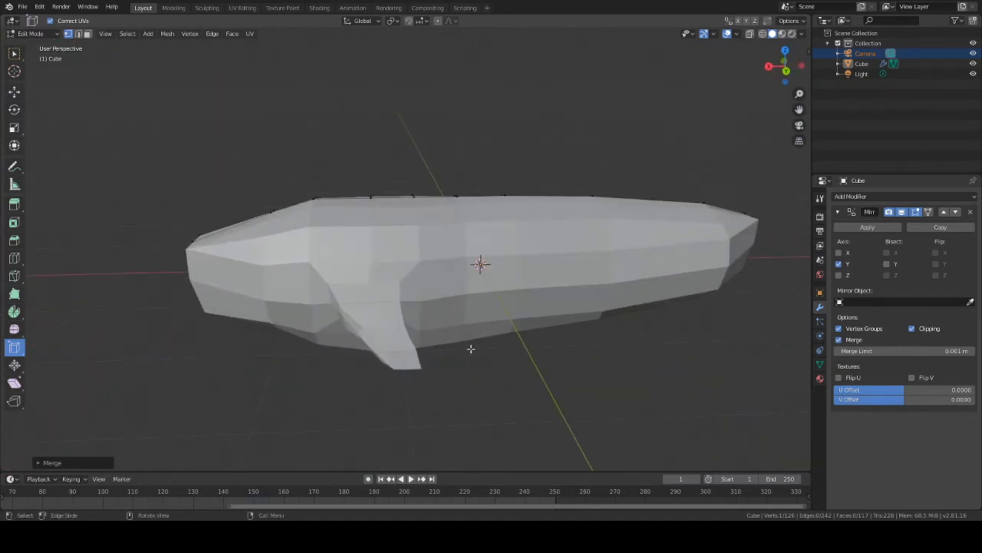
pyautogui.scroll(-2, 456, 309)
pyautogui.moveTo(430, 296); pyautogui.dragTo(481, 295, button='middle')
pyautogui.scroll(-5, 444, 281)
pyautogui.scroll(4, 443, 283)
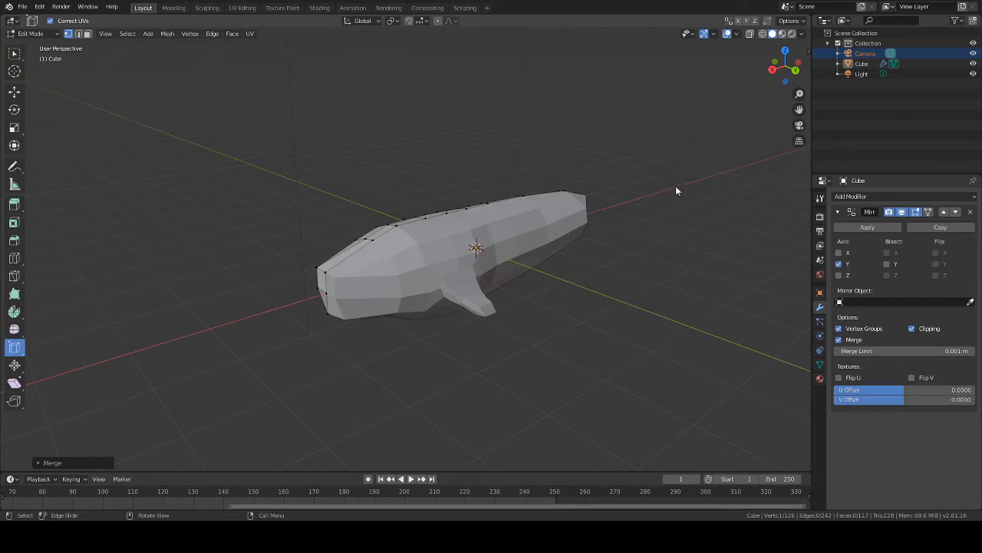
pyautogui.moveTo(673, 224); pyautogui.dragTo(566, 256, button='middle')
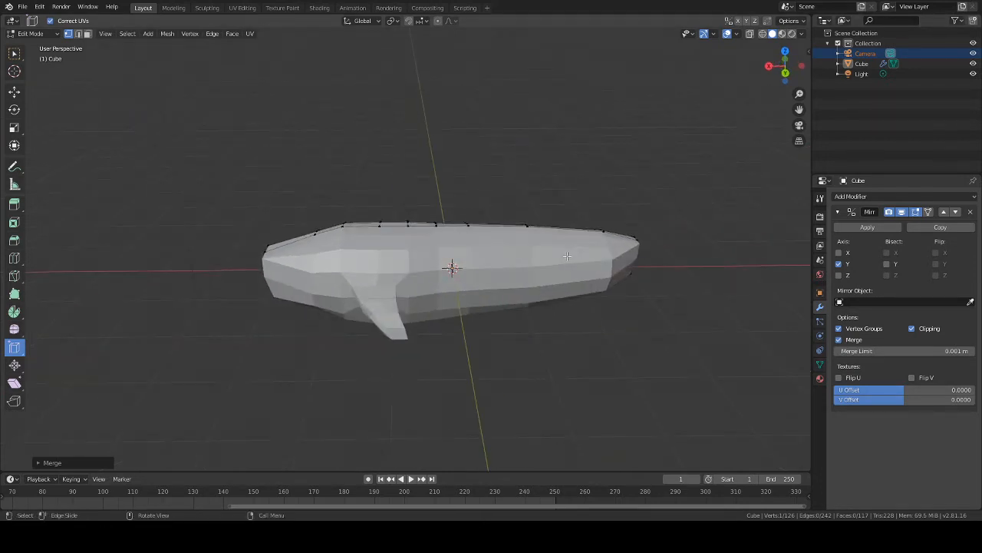
# Step: Move the edge loop just ahead of the blunt tail end along the Y axis
pyautogui.click(22, 6)
pyautogui.moveTo(451, 267); pyautogui.dragTo(464, 384, button='middle')
pyautogui.moveTo(425, 416); pyautogui.dragTo(522, 258, button='middle')
pyautogui.scroll(-4, 419, 355)
pyautogui.scroll(4, 335, 332)
pyautogui.keyDown('alt'); pyautogui.click(229, 303); pyautogui.keyUp('alt')
pyautogui.press('g')
pyautogui.press('y')
pyautogui.click(348, 241)
pyautogui.scroll(1, 530, 265)
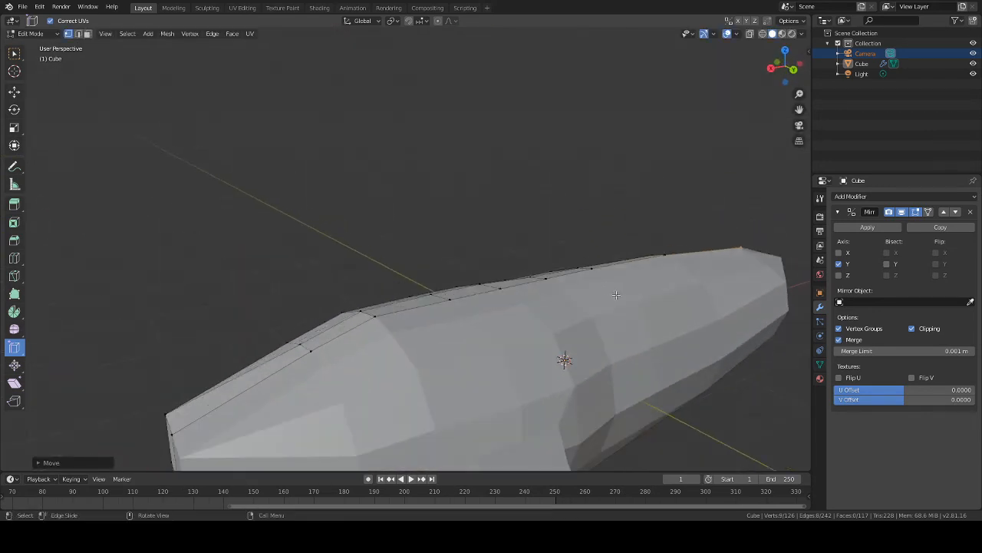
pyautogui.moveTo(617, 295); pyautogui.dragTo(638, 282, button='middle')
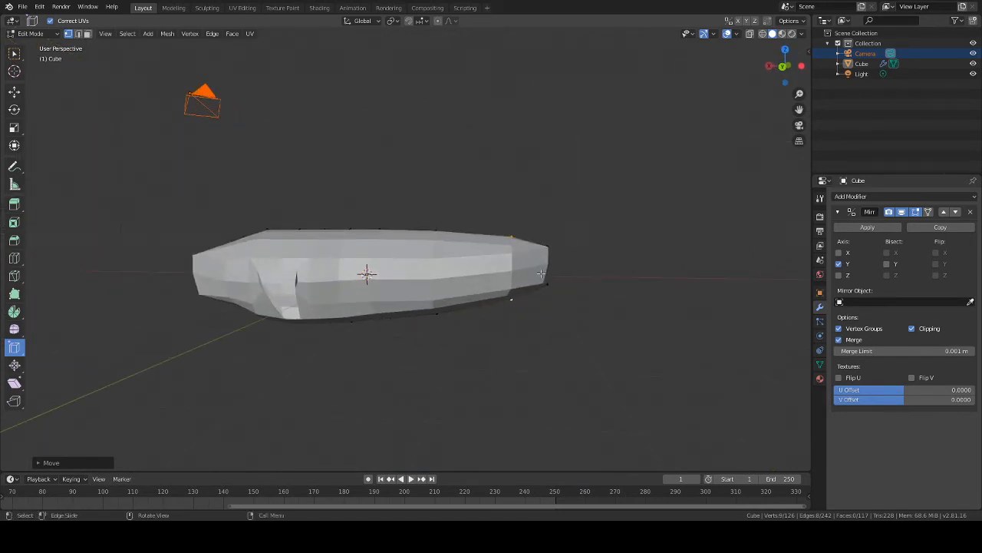
# Step: Add one edge loop around the rear half of the body, midway between the last two loops ahead of the tail end
pyautogui.moveTo(583, 255); pyautogui.dragTo(509, 271, button='middle')
pyautogui.scroll(4, 376, 313)
pyautogui.moveTo(441, 288); pyautogui.dragTo(237, 286, button='middle')
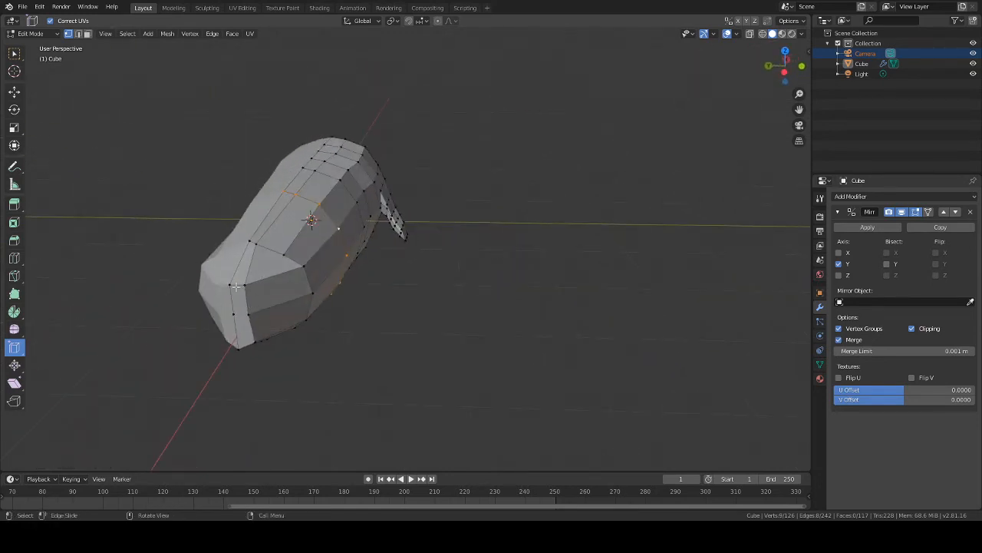
pyautogui.moveTo(258, 328); pyautogui.dragTo(143, 175, button='middle')
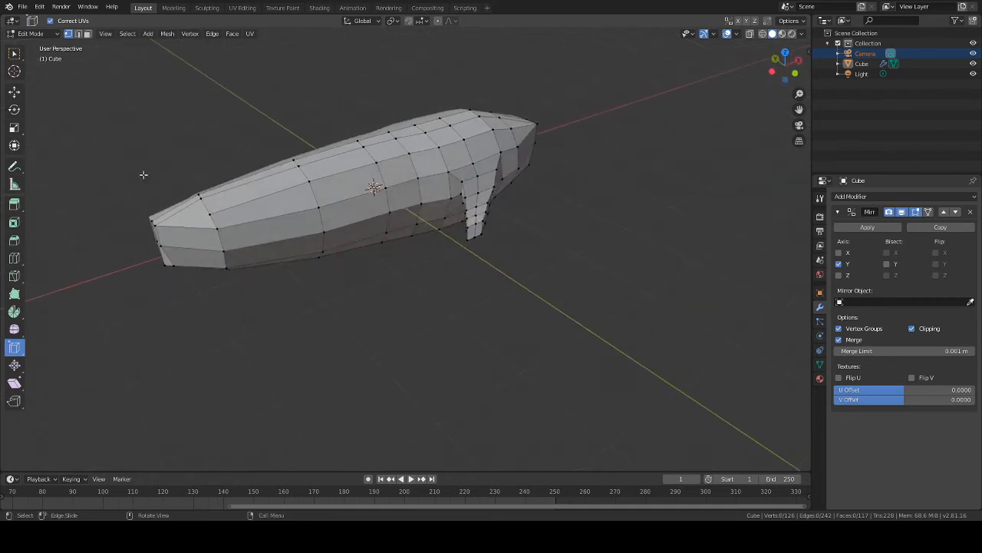
pyautogui.click(13, 258)
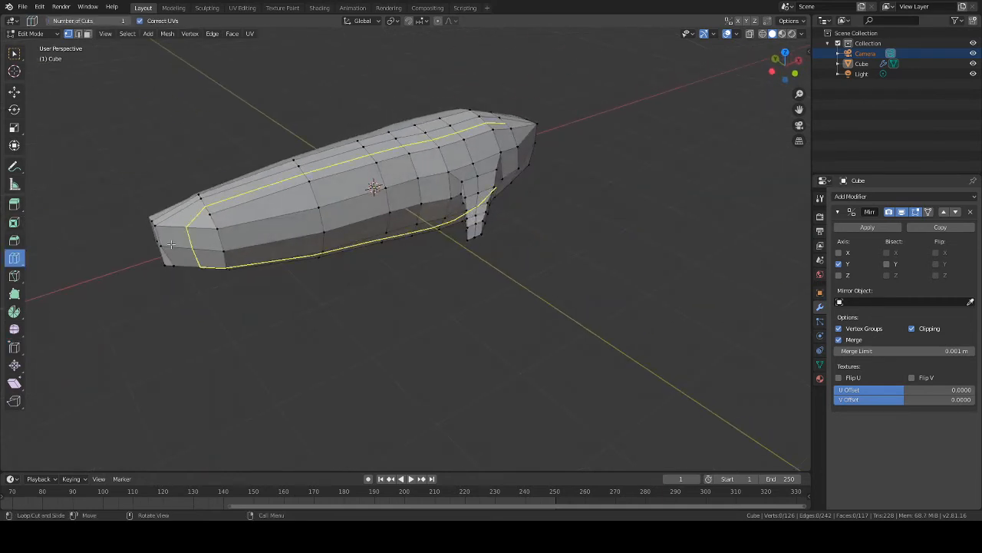
pyautogui.click(270, 221)
pyautogui.moveTo(330, 292); pyautogui.dragTo(97, 131, button='middle')
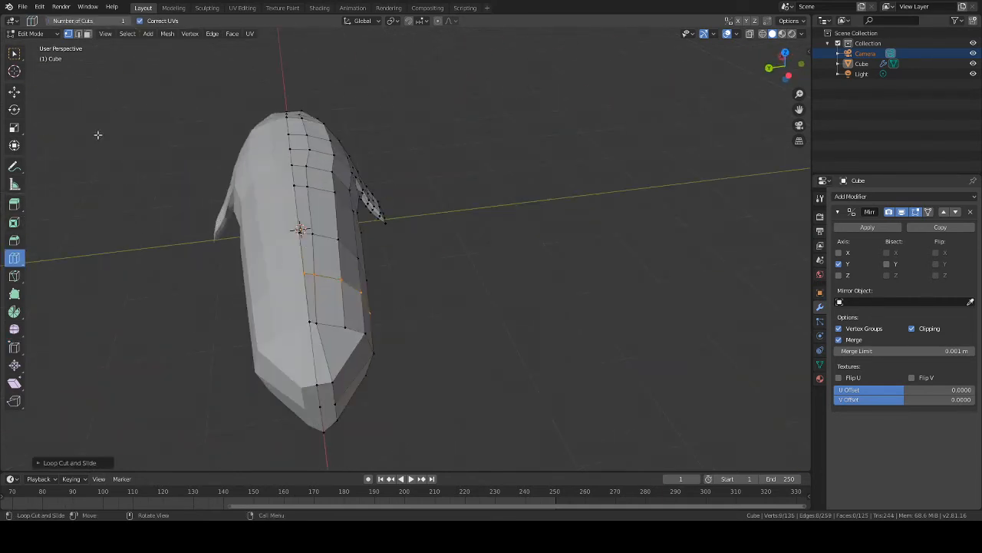
pyautogui.click(14, 53)
# Step: Try to move the new edge loop and the neighbouring loop toward the fins along the Y axis
pyautogui.moveTo(461, 281); pyautogui.dragTo(359, 288, button='middle')
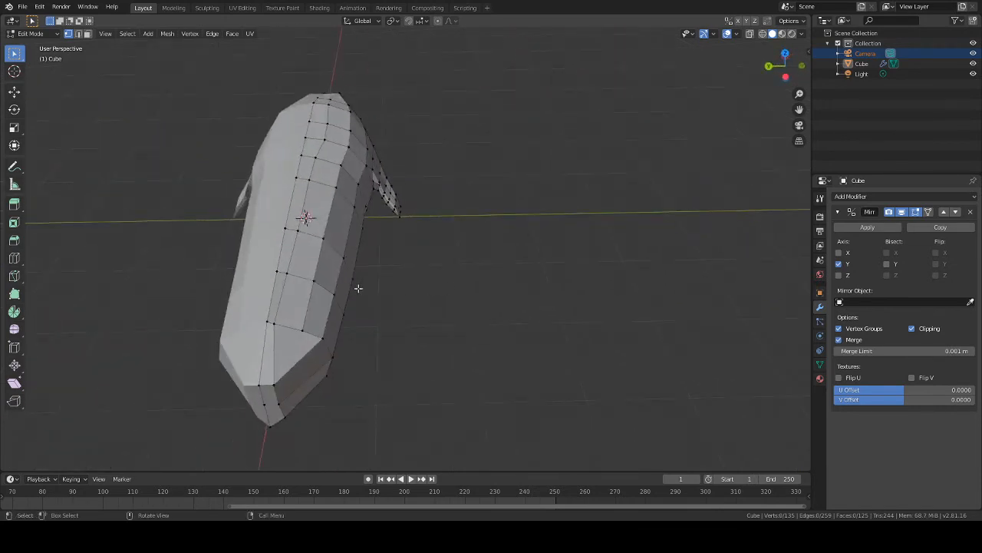
pyautogui.keyDown('alt'); pyautogui.click(327, 288); pyautogui.keyUp('alt')
pyautogui.keyDown('alt'); pyautogui.keyDown('shift'); pyautogui.click(337, 251); pyautogui.keyUp('shift'); pyautogui.keyUp('alt')
pyautogui.moveTo(445, 284); pyautogui.dragTo(422, 287, button='middle')
pyautogui.hotkey('alt', 'a')
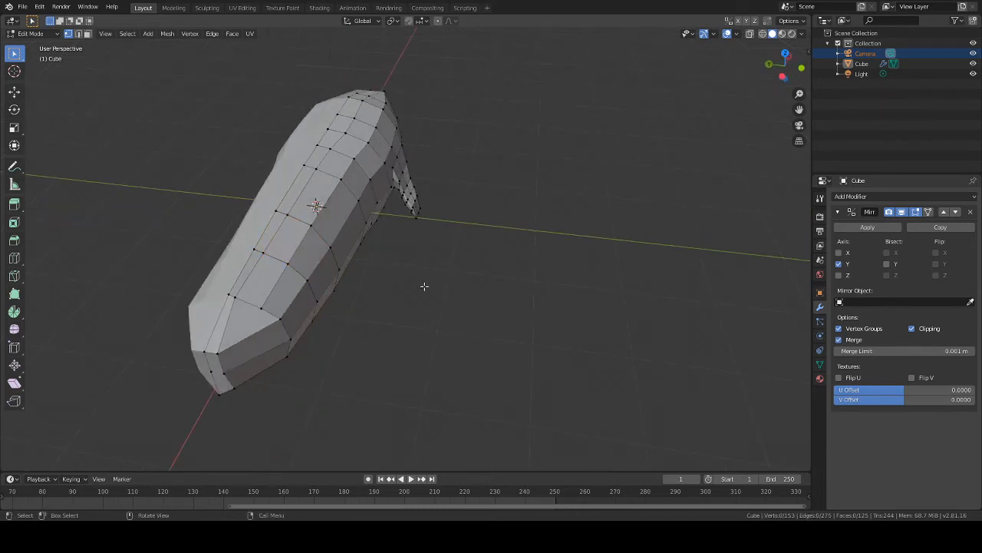
pyautogui.hotkey('ctrl', 'z')
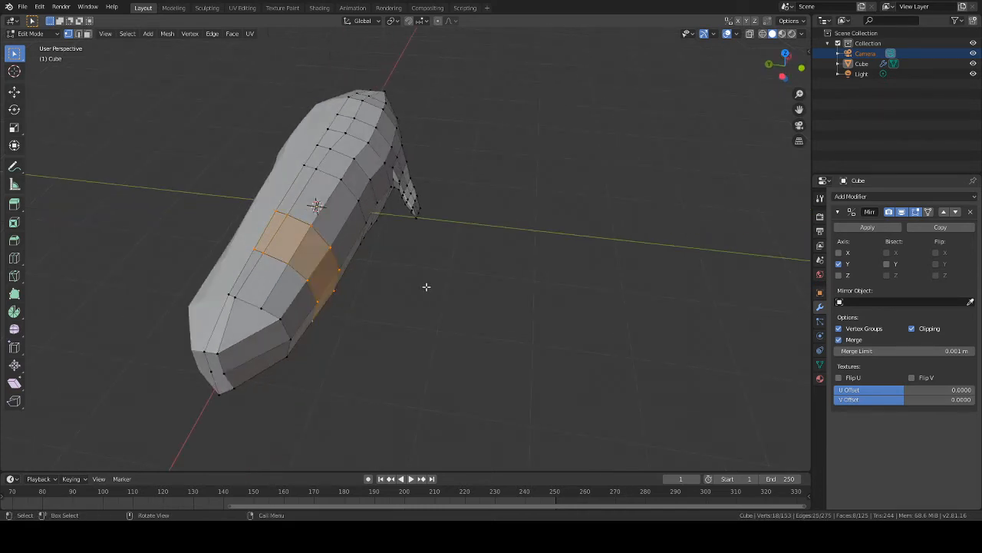
pyautogui.press('g')
pyautogui.press('y')
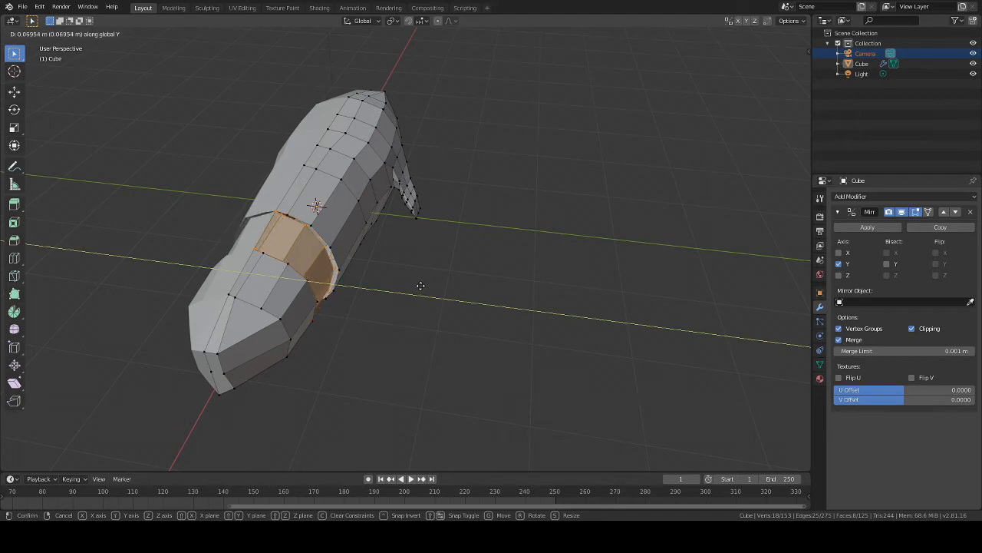
pyautogui.press('Escape')
pyautogui.hotkey('ctrl', 'z')
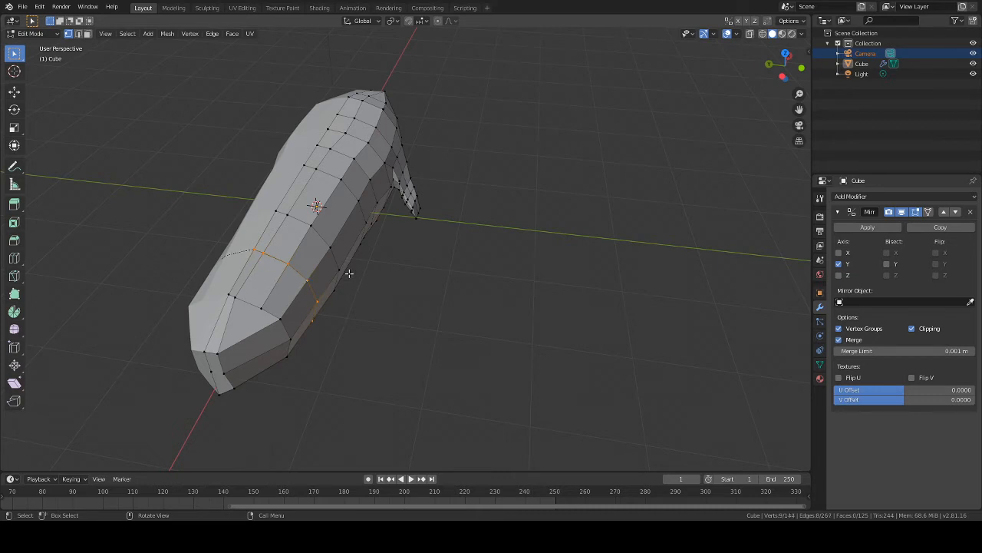
# Step: Move the stray duplicate edge loop clear of the body and delete its vertices
pyautogui.press('g')
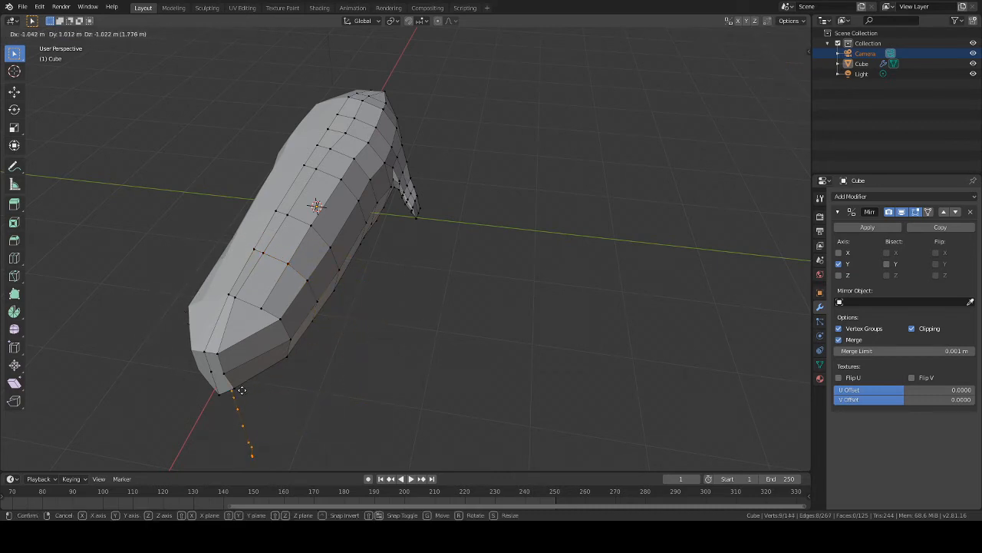
pyautogui.click(352, 413)
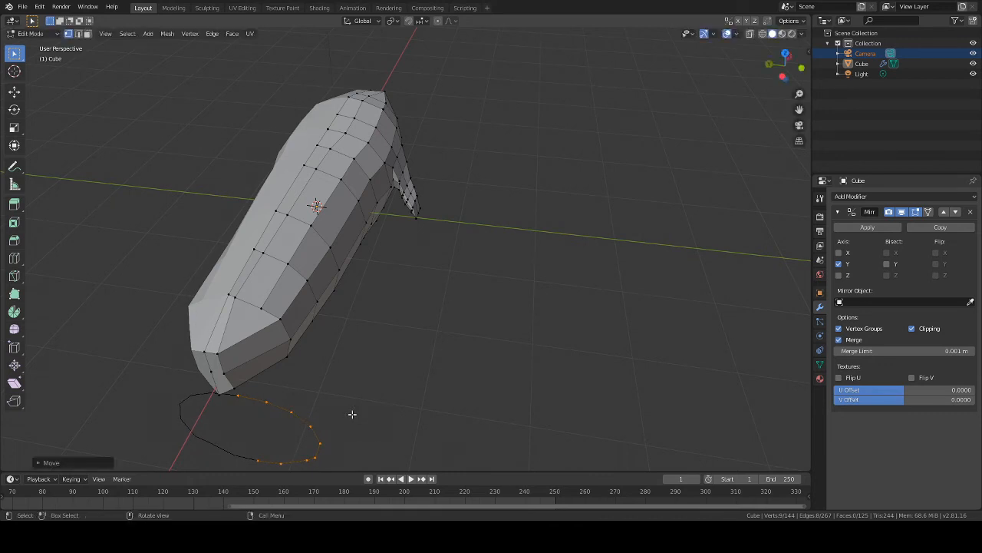
pyautogui.press('x')
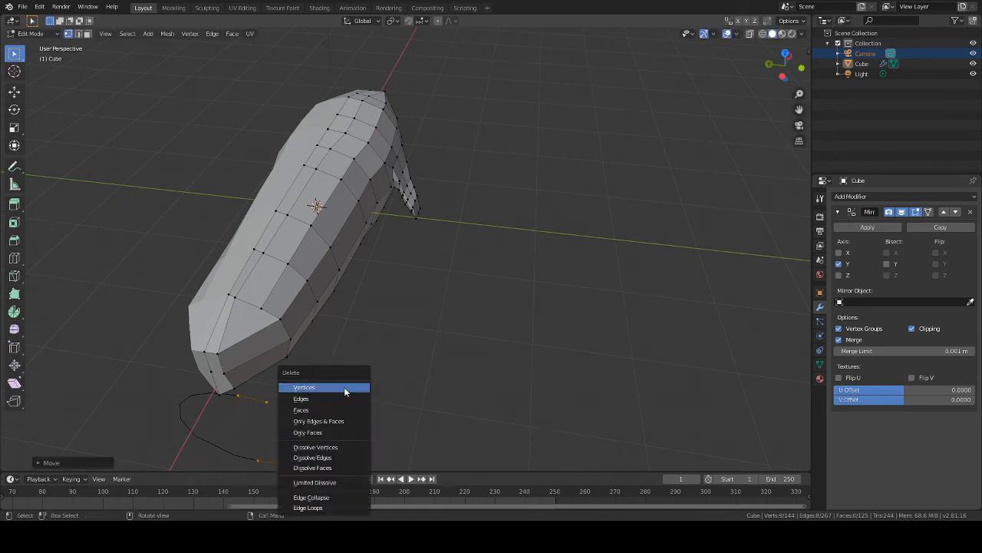
pyautogui.click(347, 386)
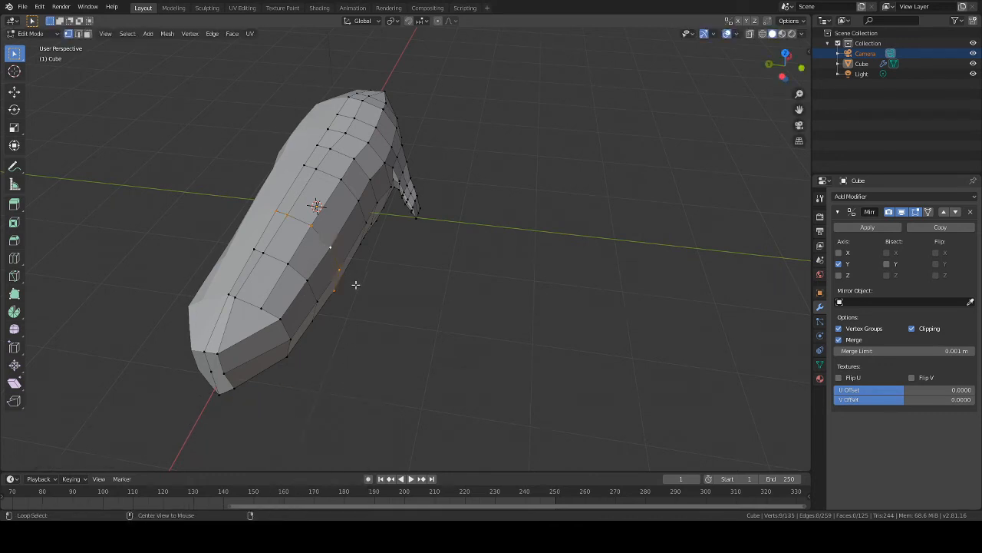
# Step: Try to move only the loop on the fin side of the new edge loop along Y
pyautogui.press('g')
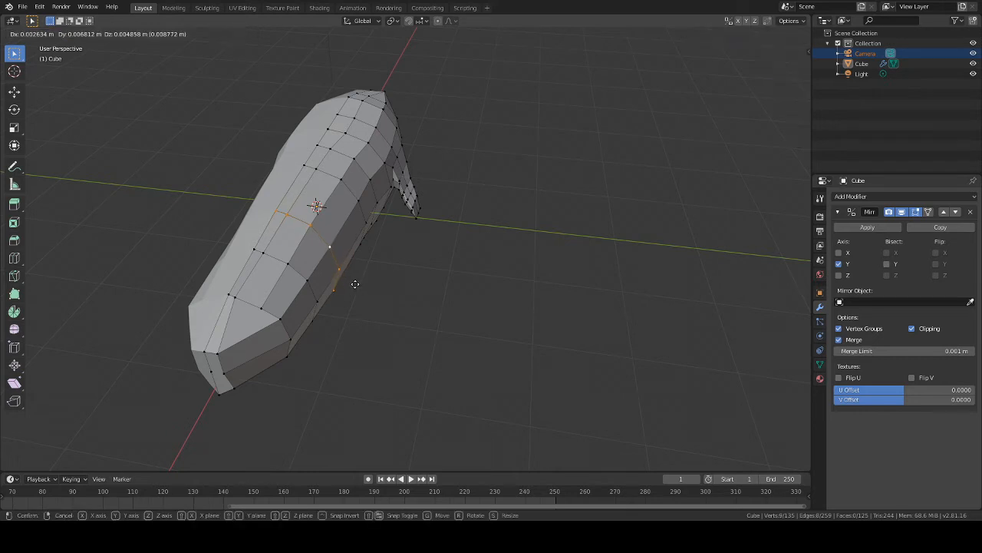
pyautogui.press('y')
pyautogui.click(353, 284)
pyautogui.hotkey('ctrl', 'z')
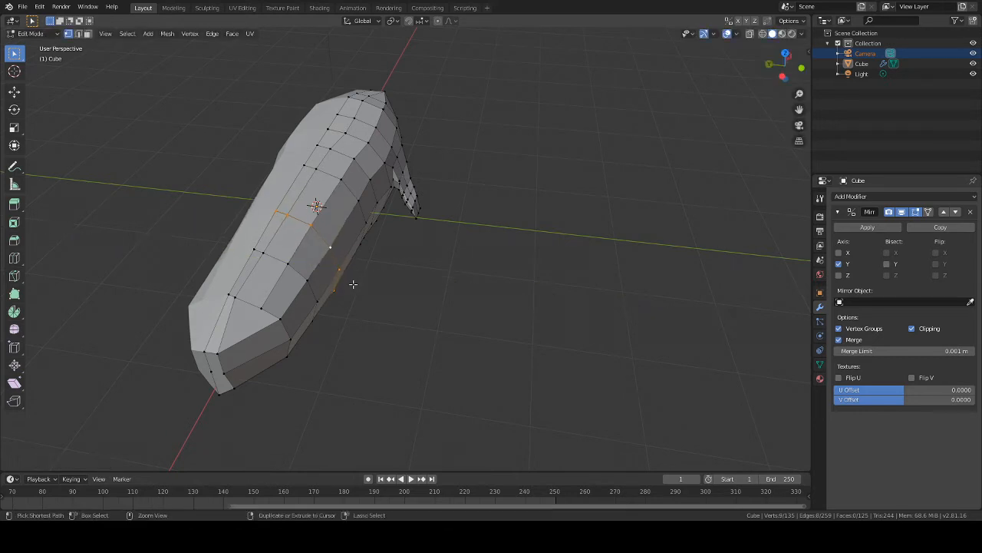
# Step: Extend the selection to the three rear body loops, including their vertices beside the upper centerline
pyautogui.keyDown('alt'); pyautogui.keyDown('shift'); pyautogui.click(314, 288); pyautogui.keyUp('shift'); pyautogui.keyUp('alt')
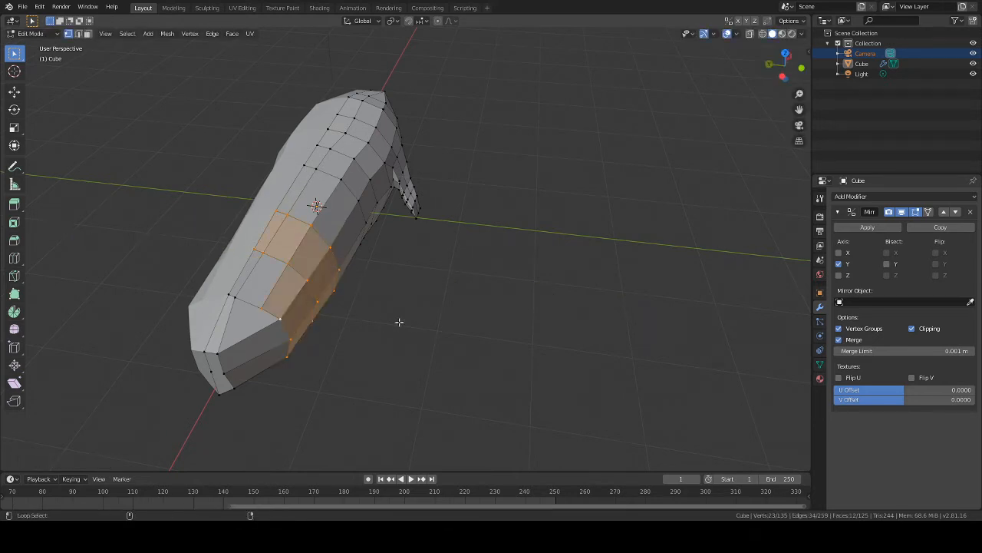
pyautogui.keyDown('ctrl'); pyautogui.click(230, 295); pyautogui.keyUp('ctrl')
pyautogui.moveTo(345, 340); pyautogui.dragTo(491, 282, button='middle')
# Step: Try to move the three rear loops along Y while reducing the selected vertices near the upper centerline
pyautogui.press('g')
pyautogui.press('y')
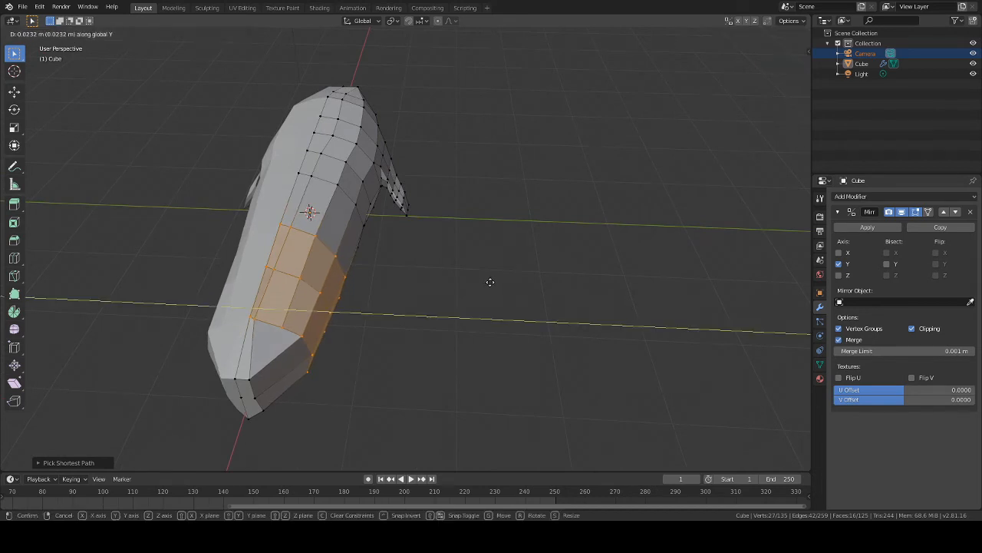
pyautogui.click(491, 281)
pyautogui.hotkey('ctrl', 'z')
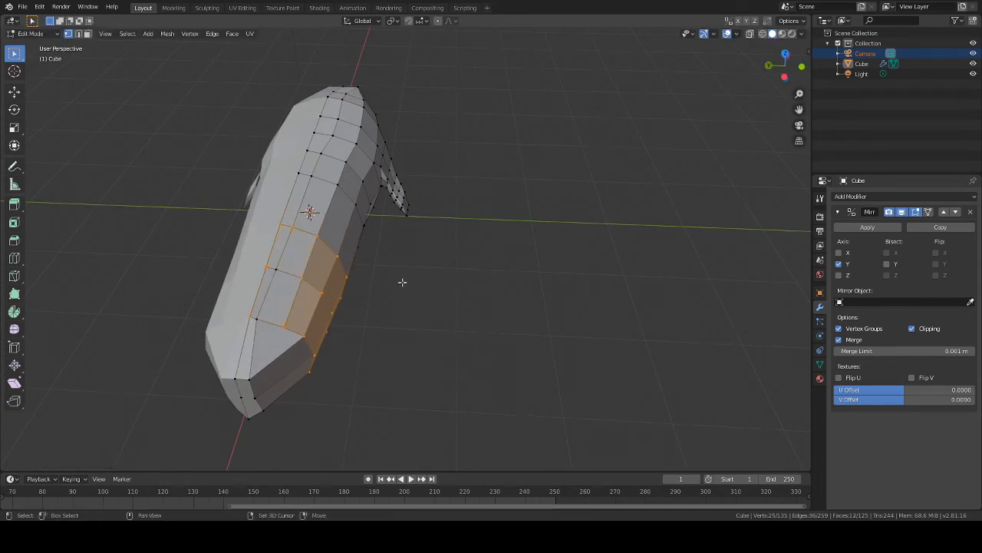
pyautogui.press('g')
pyautogui.press('y')
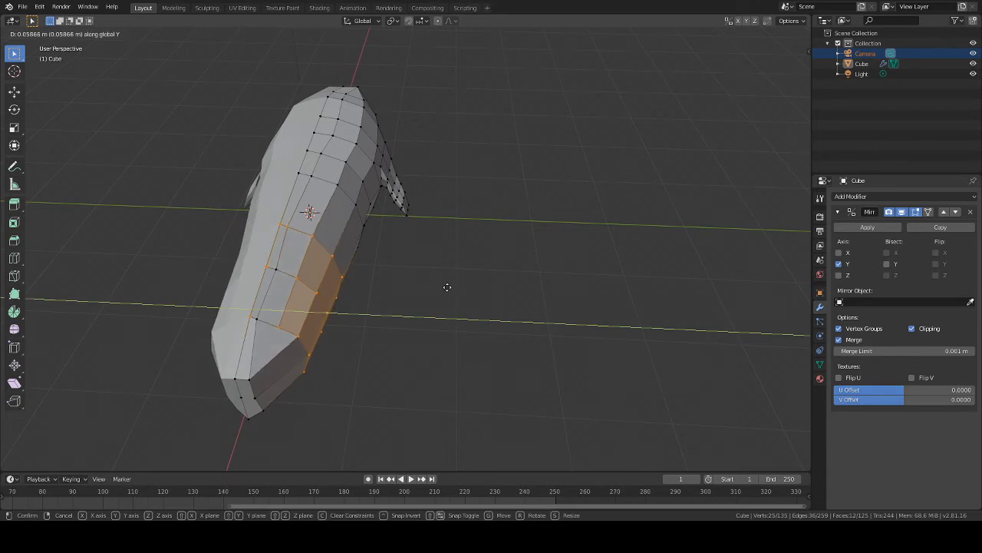
pyautogui.click(447, 287)
pyautogui.hotkey('ctrl', 'z')
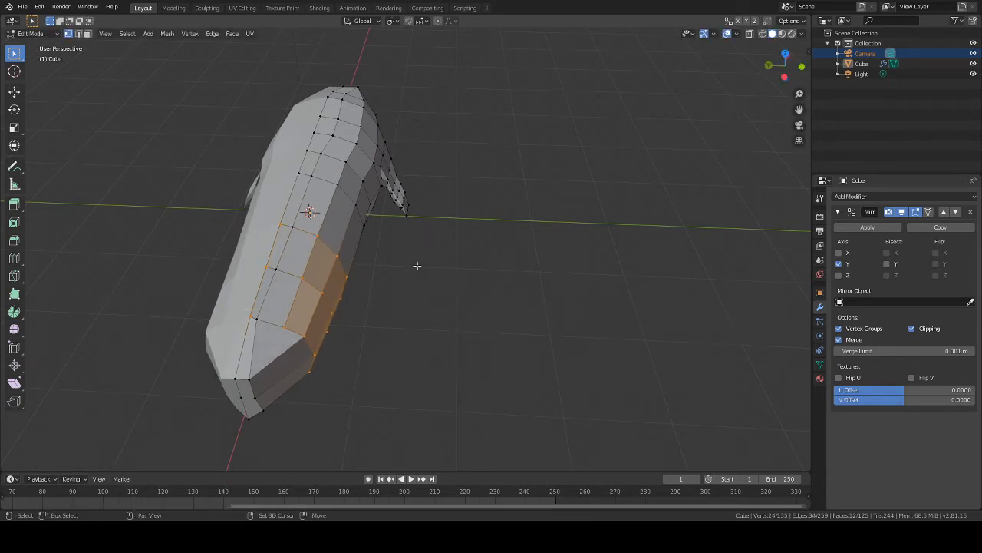
# Step: Narrow the rear body by moving the three selected loops about 0.04 m inward along Y, and the rearmost two slightly further
pyautogui.press('g')
pyautogui.press('y')
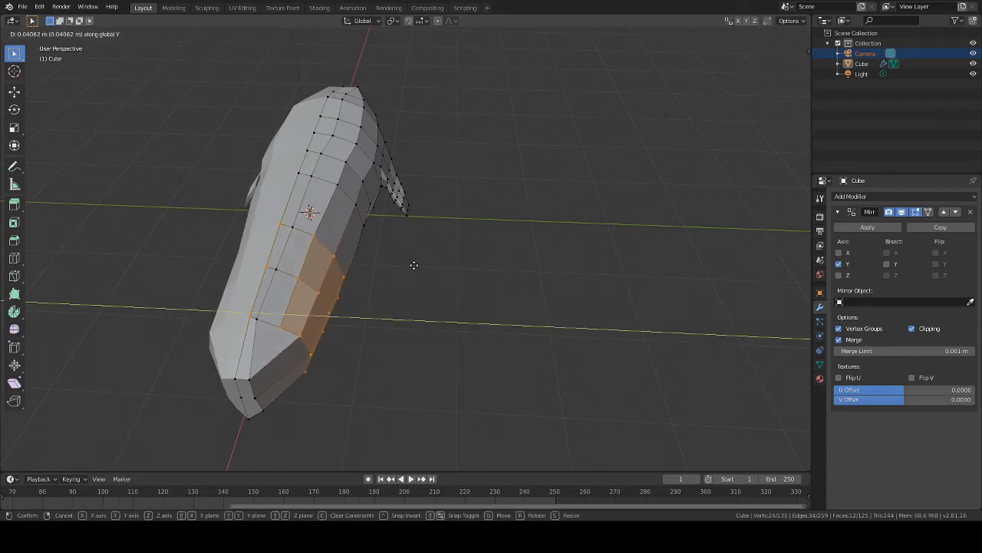
pyautogui.click(374, 293)
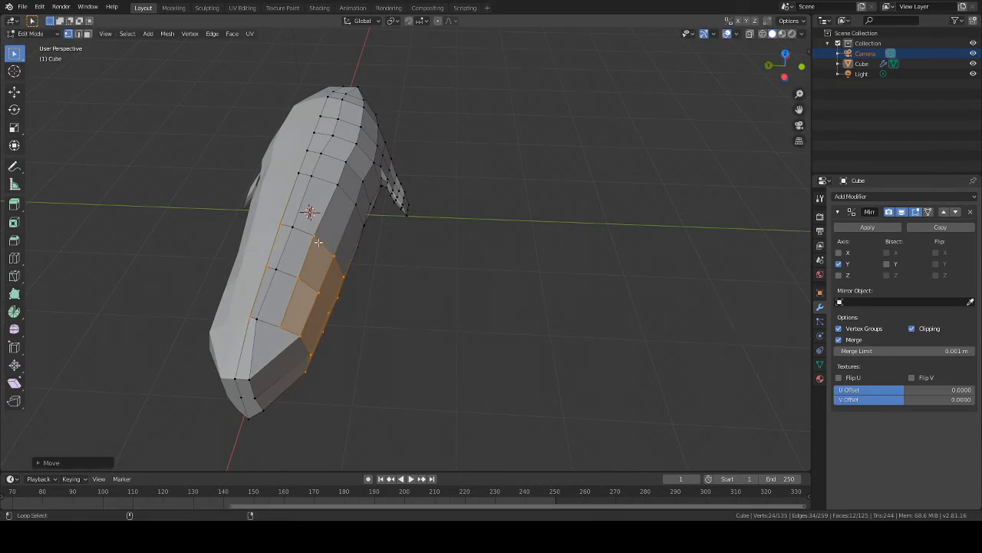
pyautogui.keyDown('alt'); pyautogui.keyDown('shift'); pyautogui.click(350, 296); pyautogui.keyUp('shift'); pyautogui.keyUp('alt')
pyautogui.press('g')
pyautogui.press('y')
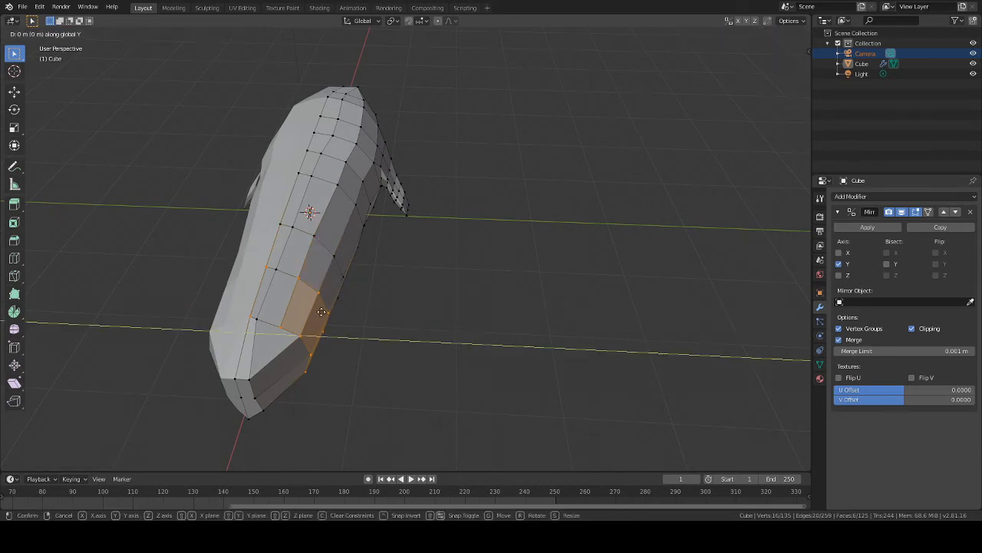
pyautogui.click(318, 311)
pyautogui.keyDown('alt'); pyautogui.keyDown('shift'); pyautogui.click(306, 286); pyautogui.keyUp('shift'); pyautogui.keyUp('alt')
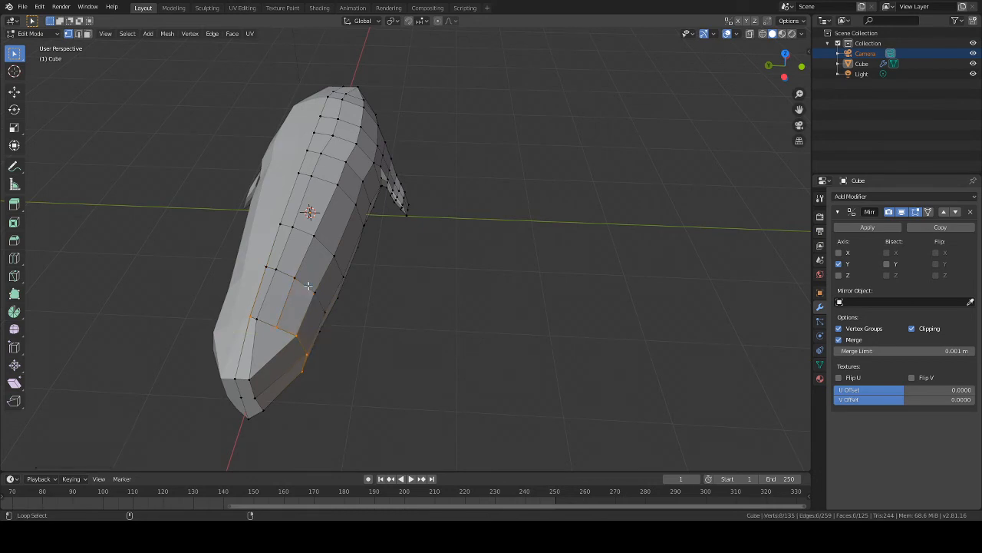
# Step: Move the rearmost loop's underside vertex beside the centerline along the Y axis
pyautogui.moveTo(357, 322); pyautogui.dragTo(432, 230, button='middle')
pyautogui.keyDown('alt'); pyautogui.keyDown('shift'); pyautogui.click(294, 201); pyautogui.keyUp('shift'); pyautogui.keyUp('alt')
pyautogui.moveTo(383, 271); pyautogui.dragTo(304, 275, button='middle')
pyautogui.click(284, 256)
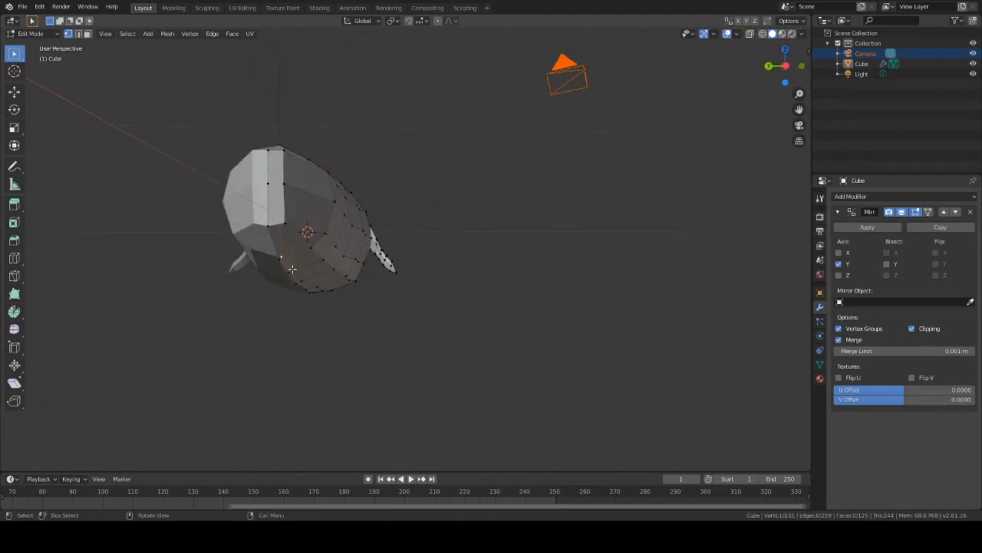
pyautogui.moveTo(443, 281); pyautogui.dragTo(483, 232, button='middle')
pyautogui.press('g')
pyautogui.press('y')
pyautogui.press('y')
pyautogui.click(460, 289)
# Step: Move the underside vertices beside the centerline on the three rear loops together along Y
pyautogui.keyDown('shift'); pyautogui.click(335, 226); pyautogui.keyUp('shift')
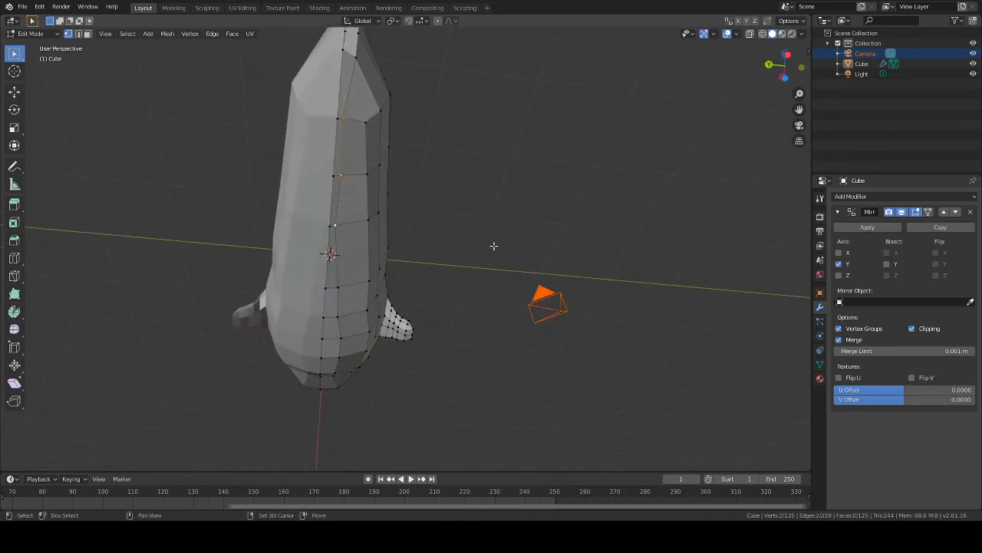
pyautogui.press('g')
pyautogui.moveTo(447, 222); pyautogui.dragTo(452, 253, button='middle')
pyautogui.press('y')
pyautogui.click(454, 231)
pyautogui.press('g')
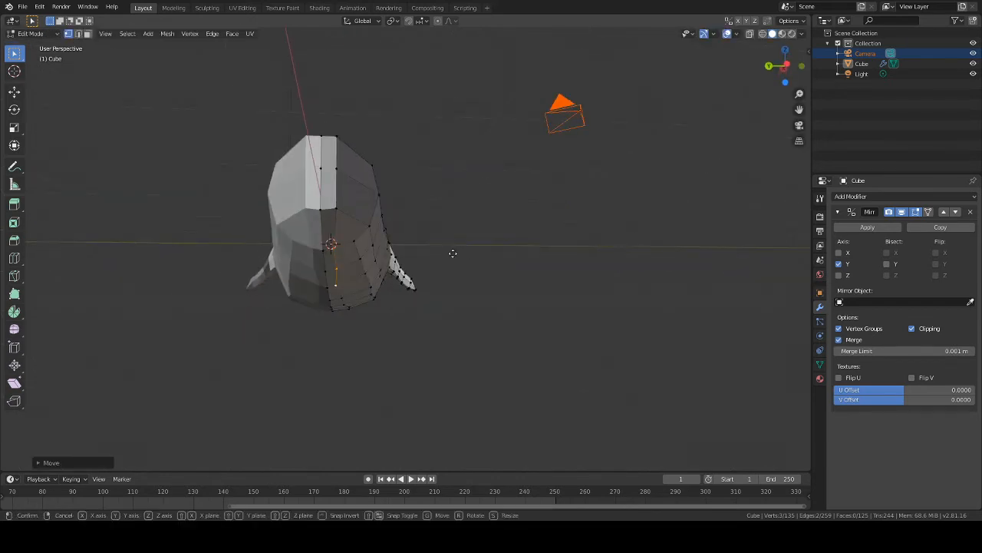
pyautogui.press('y')
pyautogui.click(453, 254)
# Step: Move the underside vertex nearest the fins slightly away from the centerline along Y and clear the selection
pyautogui.click(352, 283)
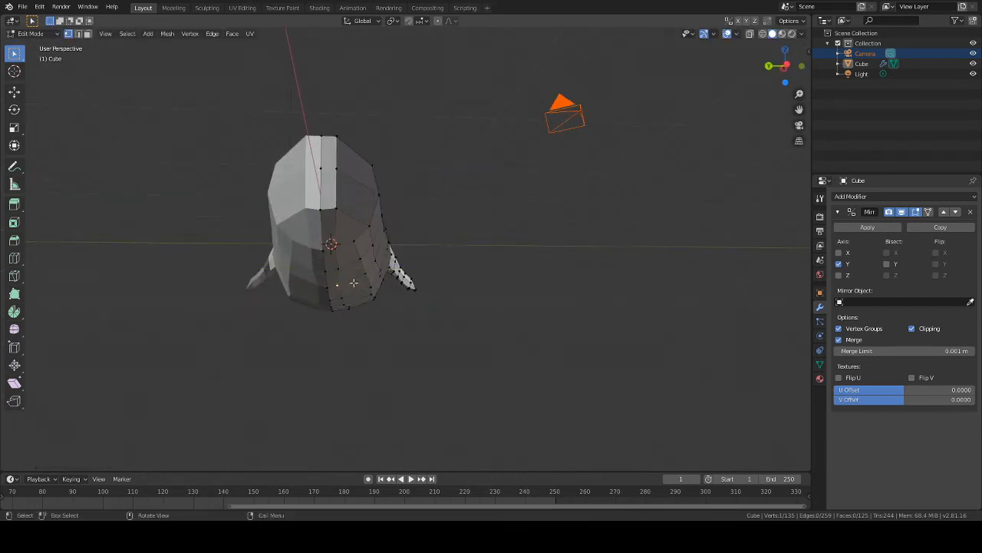
pyautogui.press('g')
pyautogui.press('y')
pyautogui.click(354, 283)
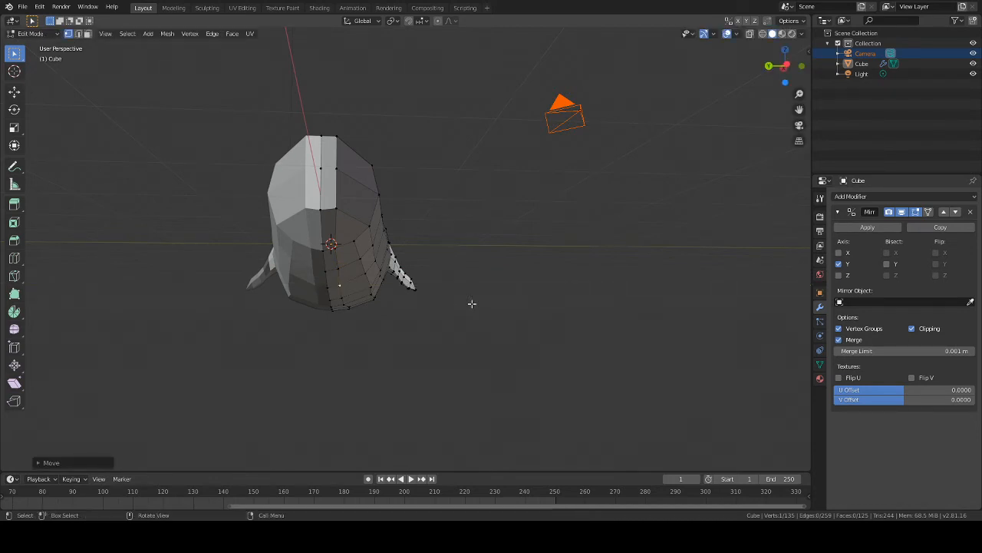
pyautogui.click(502, 263)
# Step: Adjust the rearmost loop's top vertex beside the centerline along the Y axis
pyautogui.moveTo(502, 264); pyautogui.dragTo(364, 308, button='middle')
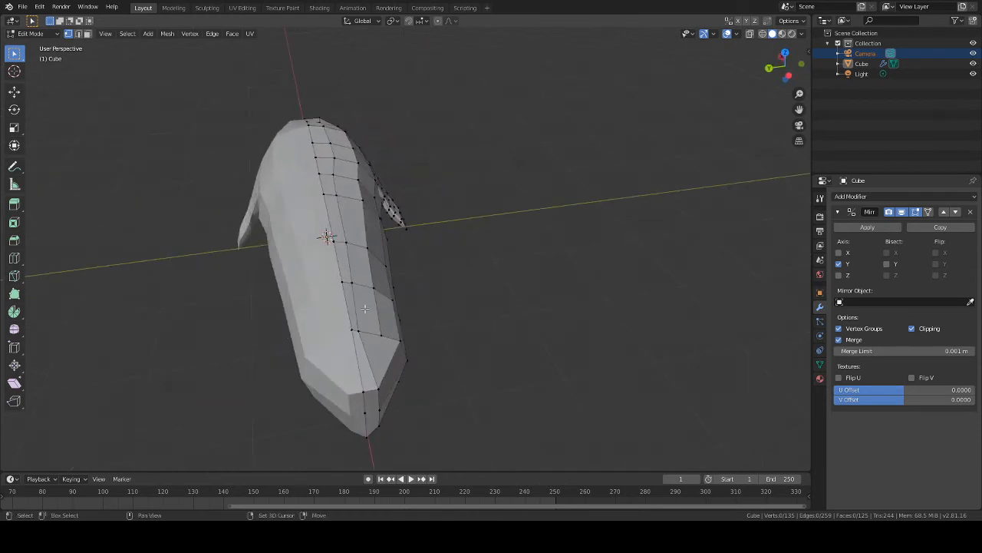
pyautogui.click(363, 329)
pyautogui.moveTo(474, 302); pyautogui.dragTo(482, 285, button='middle')
pyautogui.press('g')
pyautogui.press('y')
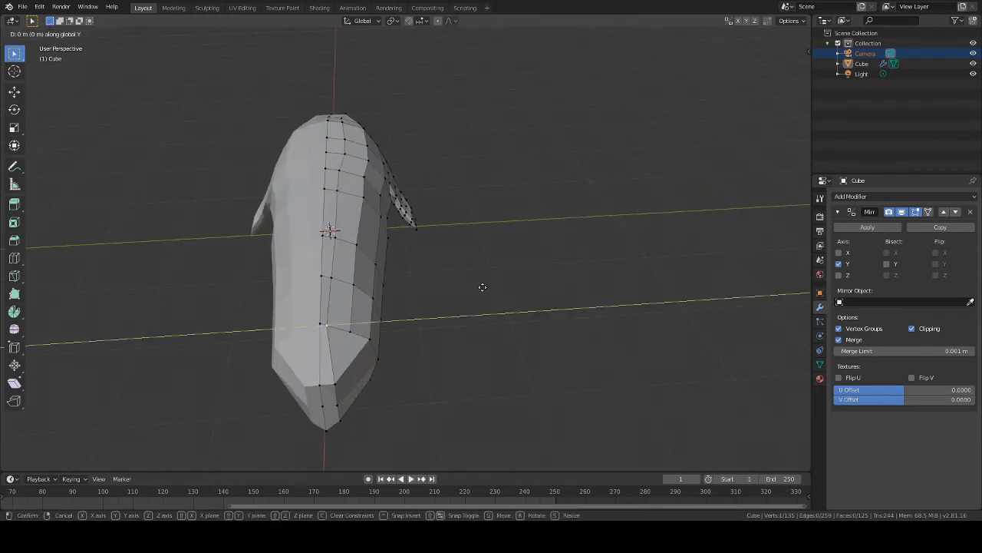
pyautogui.click(482, 287)
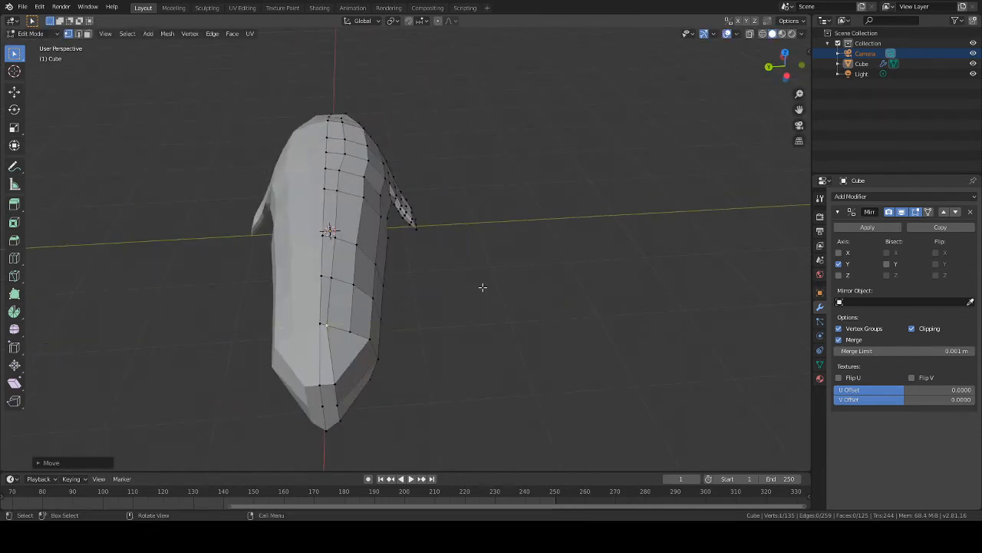
# Step: Move the top vertices beside the centerline on the two rearmost loops together along the Y axis
pyautogui.click(330, 276)
pyautogui.press('g')
pyautogui.press('y')
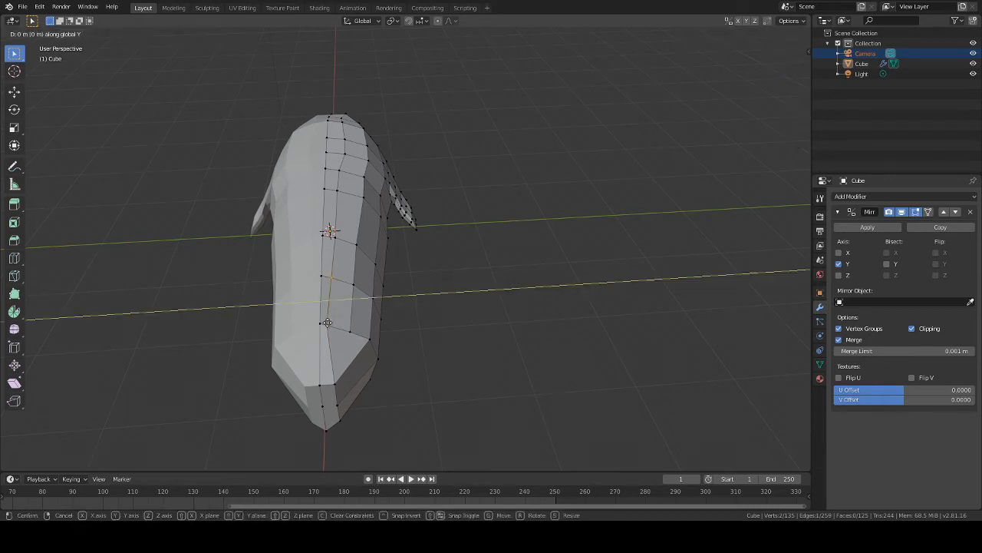
pyautogui.click(330, 322)
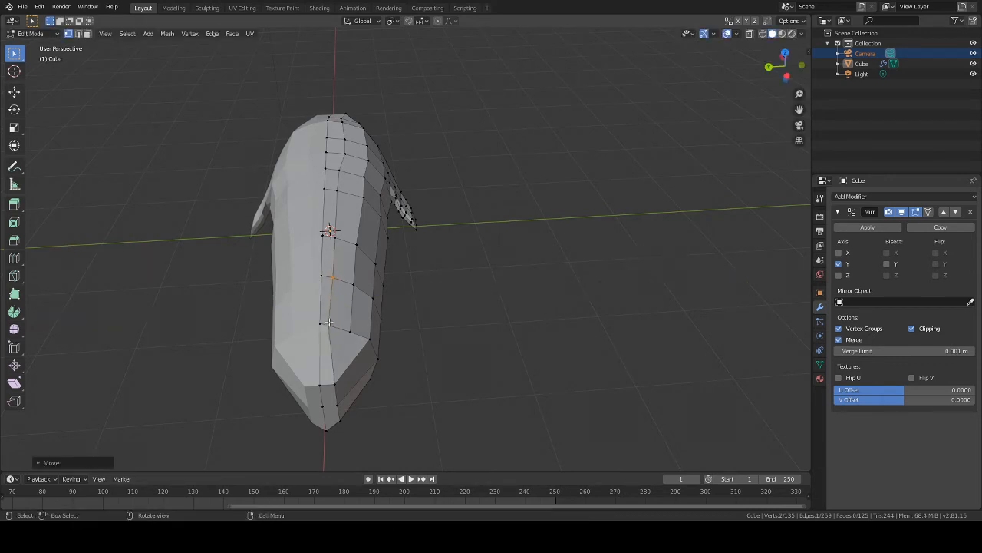
# Step: Fine-tune the top vertex beside the centerline on the rear body along Y and clear the selection
pyautogui.keyDown('shift'); pyautogui.click(332, 277); pyautogui.keyUp('shift')
pyautogui.press('g')
pyautogui.press('y')
pyautogui.click(333, 312)
pyautogui.click(494, 327)
# Step: Select the edge loop just ahead of the tail end, without its centerline vertices, and shift it slightly
pyautogui.moveTo(493, 327); pyautogui.dragTo(385, 320, button='middle')
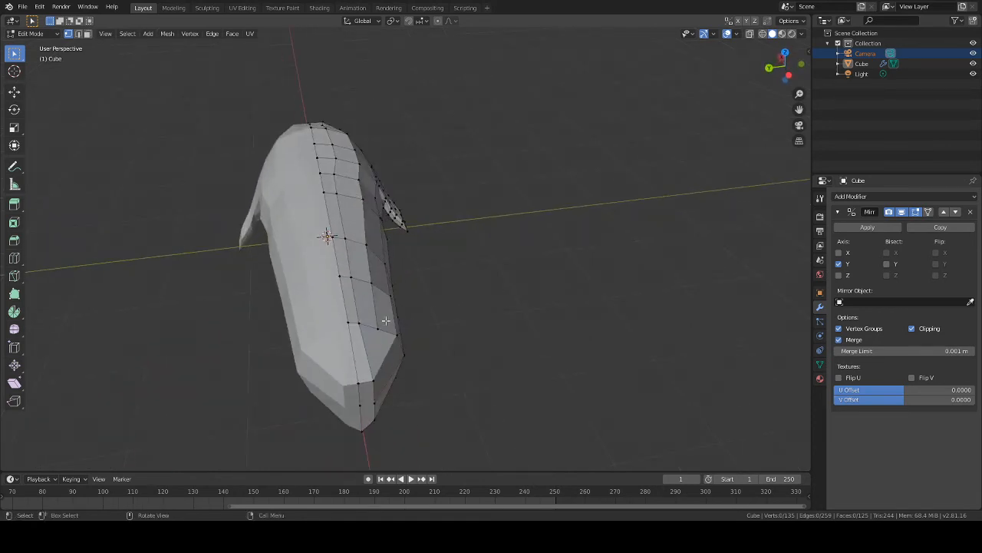
pyautogui.moveTo(376, 380); pyautogui.dragTo(332, 275, button='middle')
pyautogui.keyDown('alt'); pyautogui.click(311, 276); pyautogui.keyUp('alt')
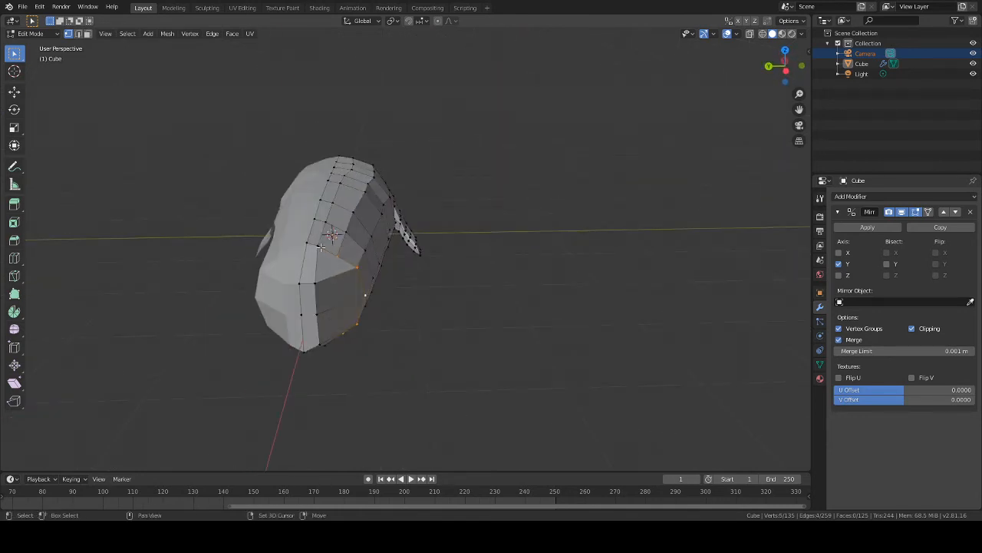
pyautogui.moveTo(387, 367); pyautogui.dragTo(433, 178, button='middle')
pyautogui.keyDown('shift'); pyautogui.click(287, 107); pyautogui.keyUp('shift')
pyautogui.moveTo(435, 211)
pyautogui.mouseDown(button='middle')
pyautogui.moveTo(460, 215)
pyautogui.moveTo(453, 219)
pyautogui.mouseUp(button='middle')
pyautogui.press('g')
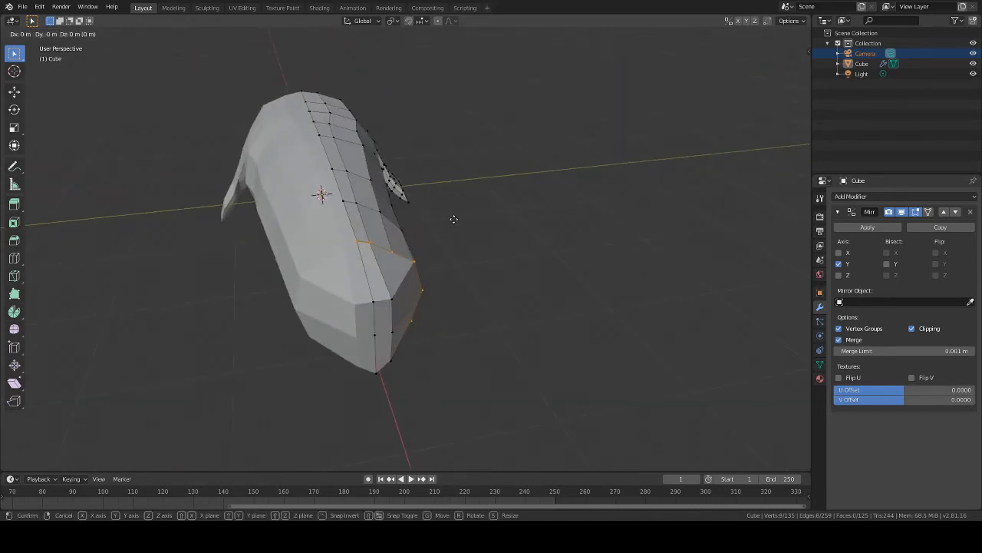
pyautogui.click(469, 248)
# Step: Move the selected rear loop vertices about 0.026 m along the Y axis
pyautogui.moveTo(469, 248); pyautogui.dragTo(421, 230, button='middle')
pyautogui.press('g')
pyautogui.press('y')
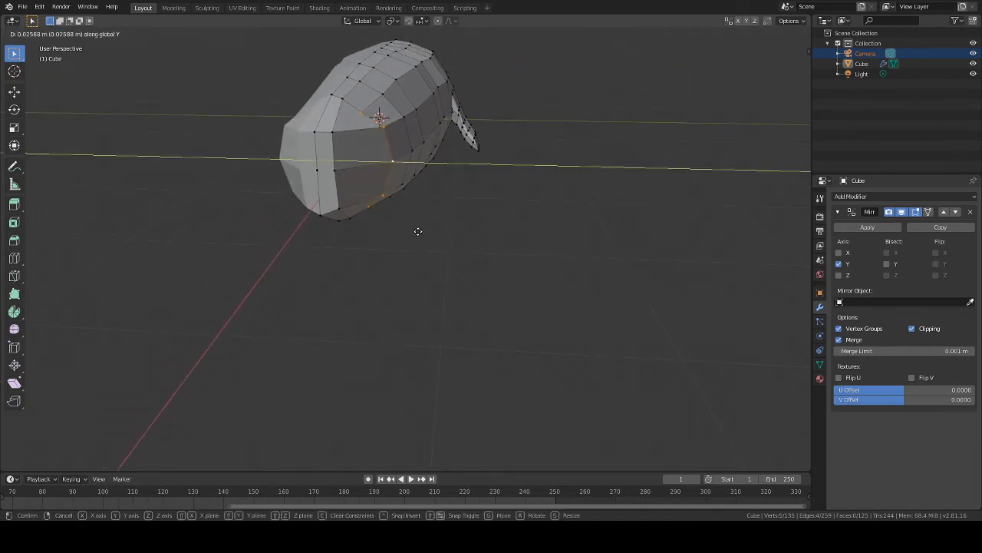
pyautogui.click(418, 231)
# Step: Adjust three side vertices of the rear loop along the Y axis
pyautogui.moveTo(366, 109); pyautogui.dragTo(595, 193, button='middle')
pyautogui.press('g')
pyautogui.press('y')
pyautogui.click(462, 168)
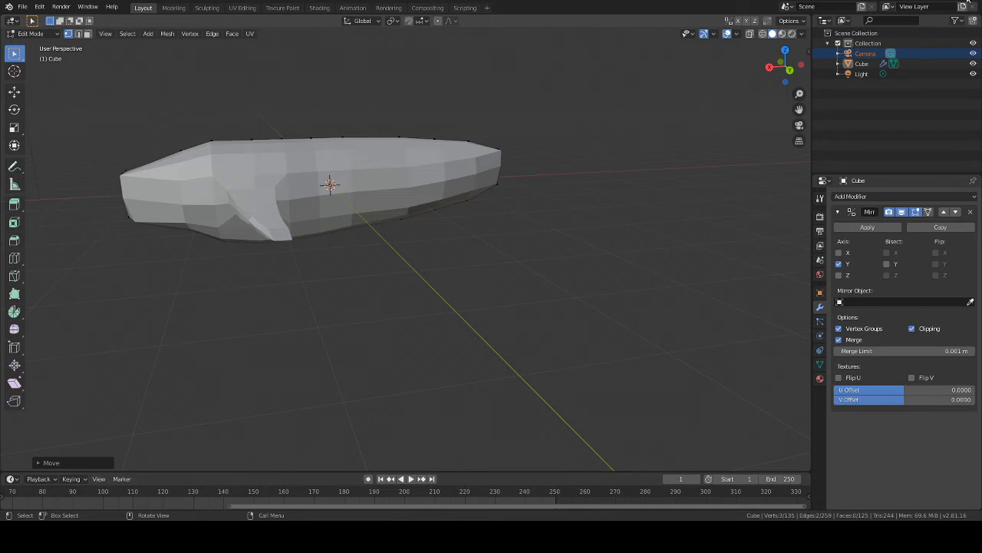
# Step: Examine the narrowed body and tail end from the side, above and behind, and clear the selection
pyautogui.moveTo(768, 154); pyautogui.dragTo(505, 244, button='middle')
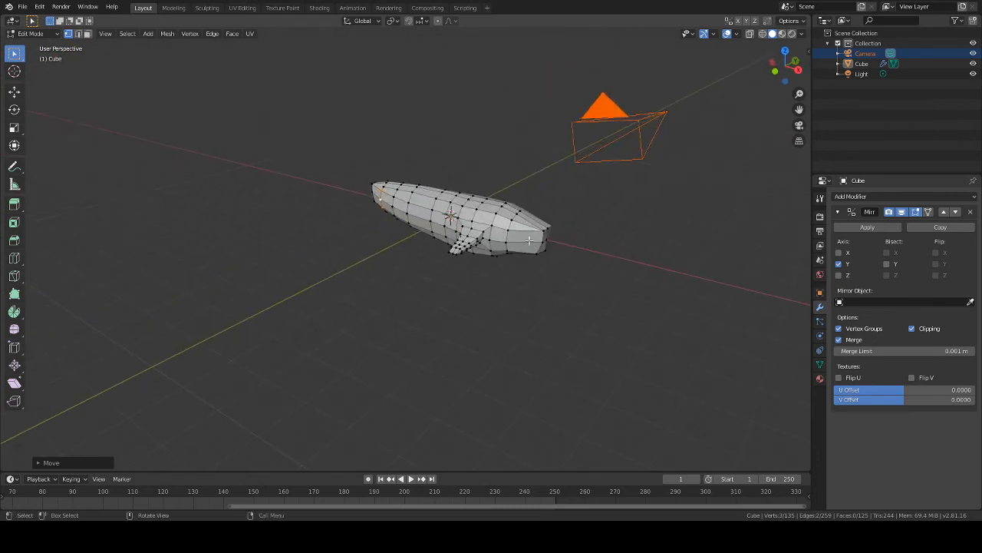
pyautogui.moveTo(529, 240); pyautogui.dragTo(480, 239, button='middle')
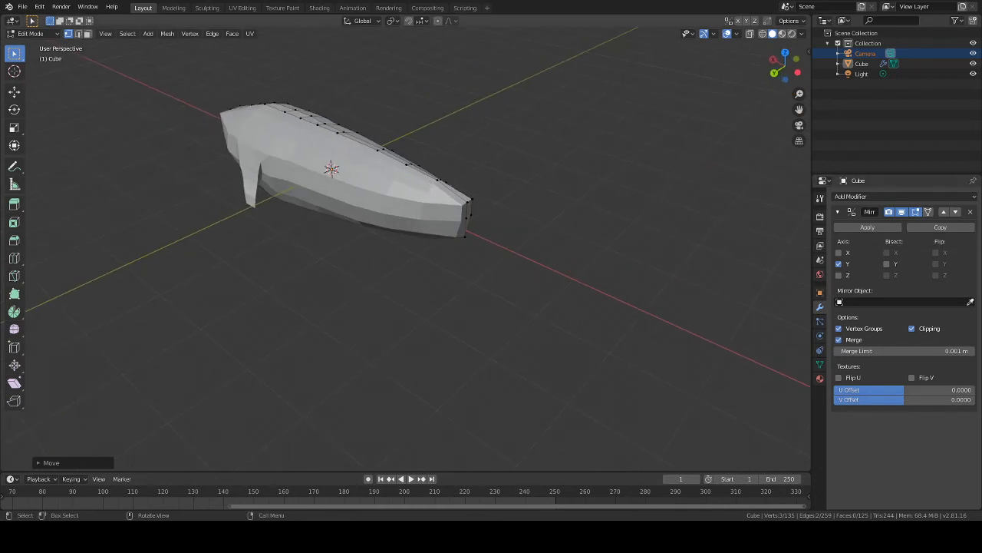
pyautogui.scroll(1, 640, 195)
pyautogui.click(640, 195)
pyautogui.moveTo(640, 195); pyautogui.dragTo(461, 211, button='middle')
pyautogui.scroll(3, 383, 218)
pyautogui.moveTo(382, 218); pyautogui.dragTo(279, 173, button='middle')
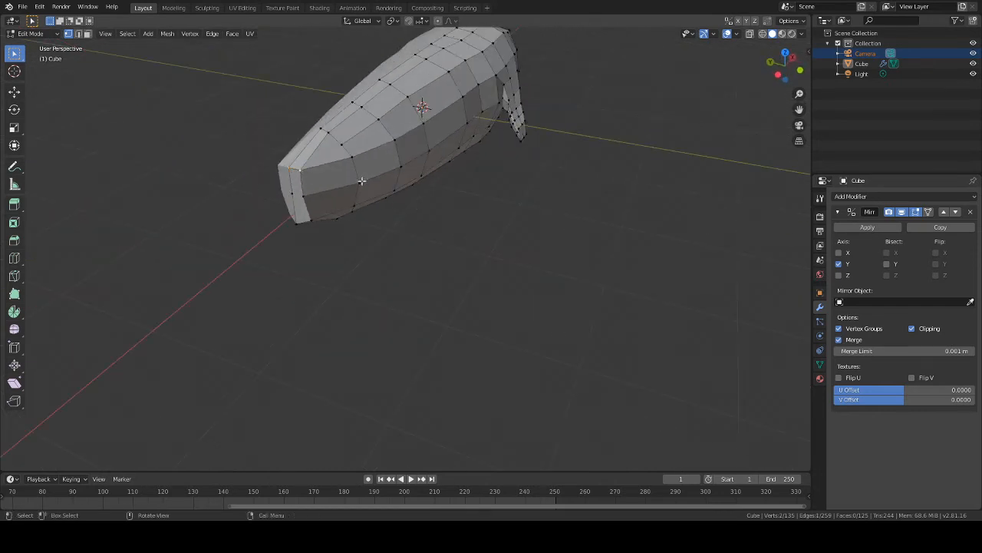
pyautogui.moveTo(363, 181); pyautogui.dragTo(382, 188, button='middle')
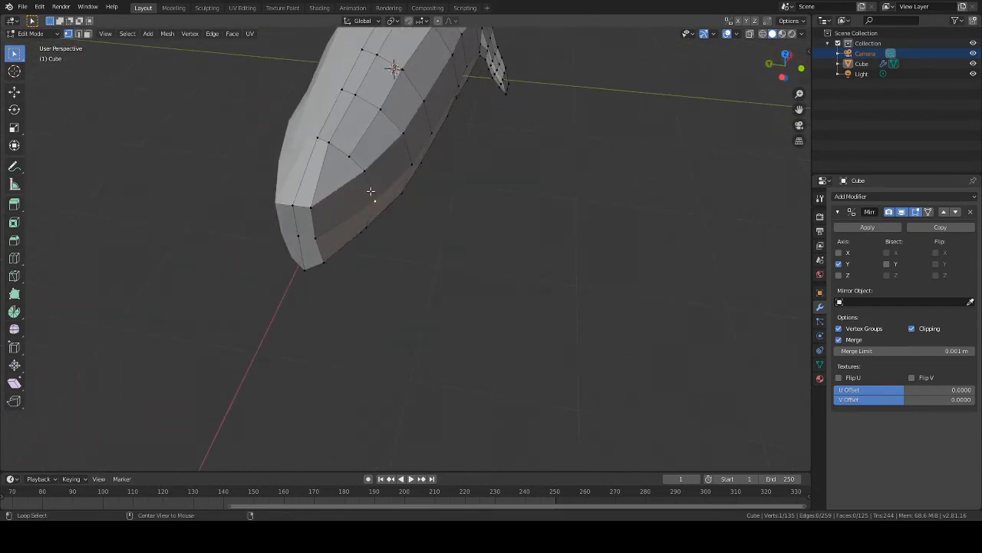
# Step: Select the full edge loop just ahead of the tail end and scale it to about 0.91 along Z
pyautogui.keyDown('alt'); pyautogui.click(350, 163); pyautogui.keyUp('alt')
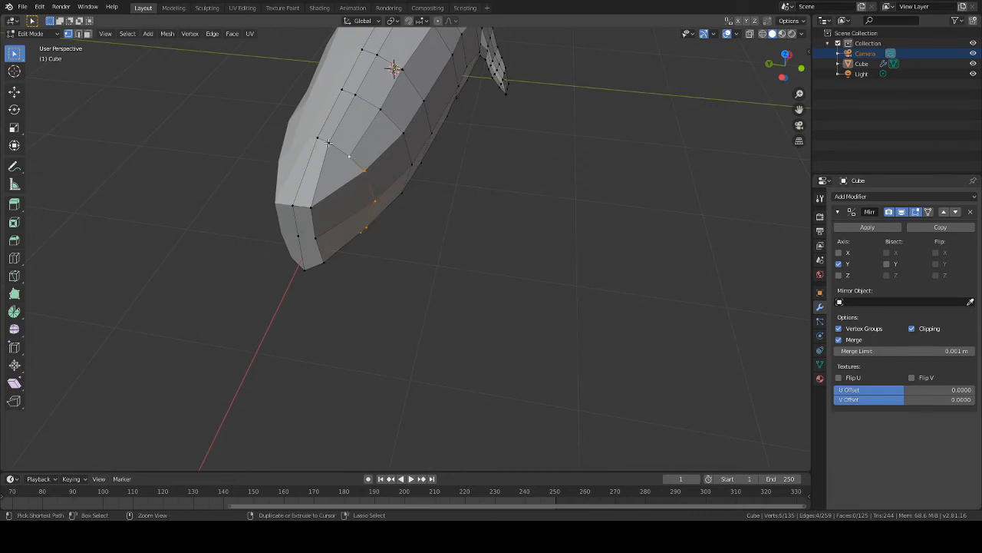
pyautogui.keyDown('ctrl'); pyautogui.click(321, 141); pyautogui.keyUp('ctrl')
pyautogui.moveTo(324, 142); pyautogui.dragTo(479, 174, button='middle')
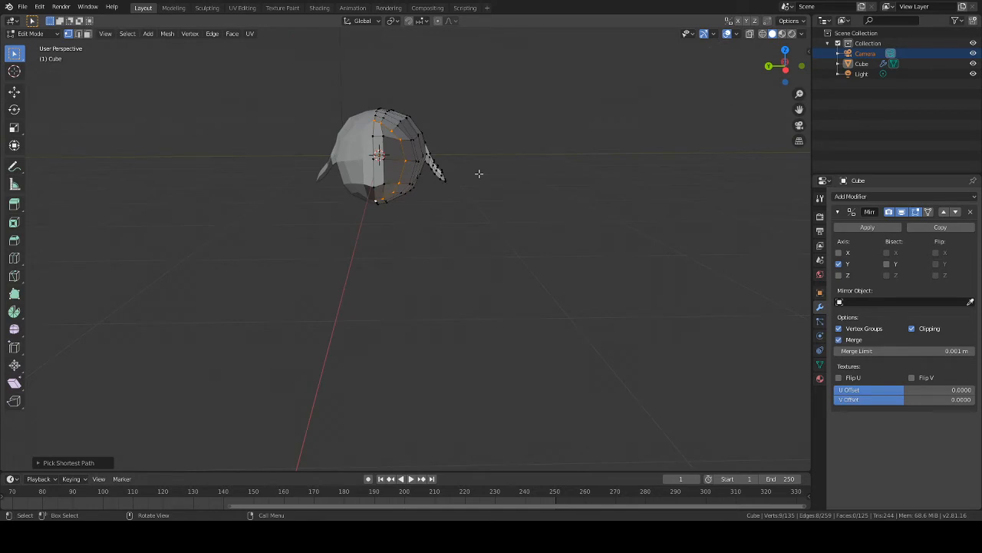
pyautogui.press('s')
pyautogui.press('z')
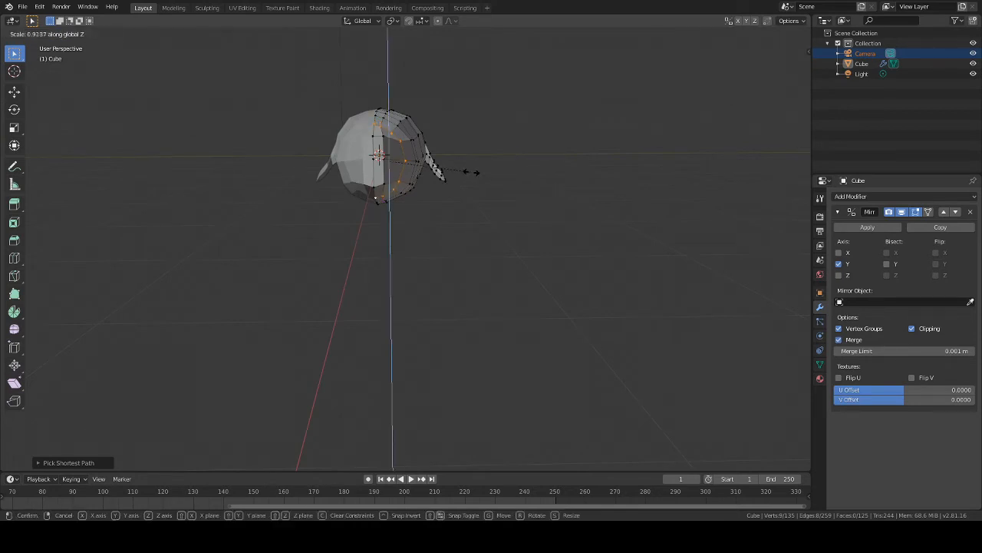
pyautogui.click(469, 172)
# Step: Scale that loop's top and underside vertices on and beside the centerline together along the Z axis
pyautogui.click(374, 127)
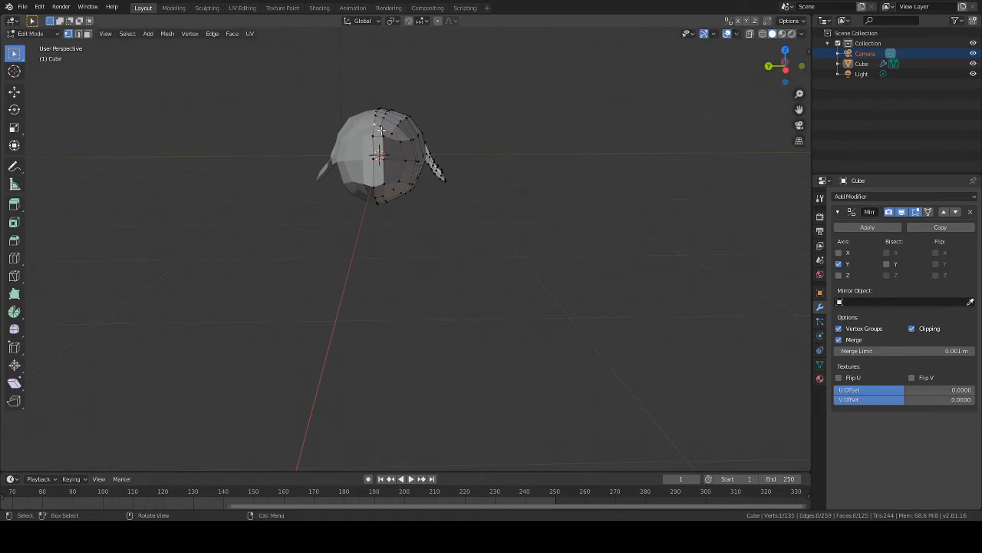
pyautogui.keyDown('shift'); pyautogui.click(381, 126); pyautogui.keyUp('shift')
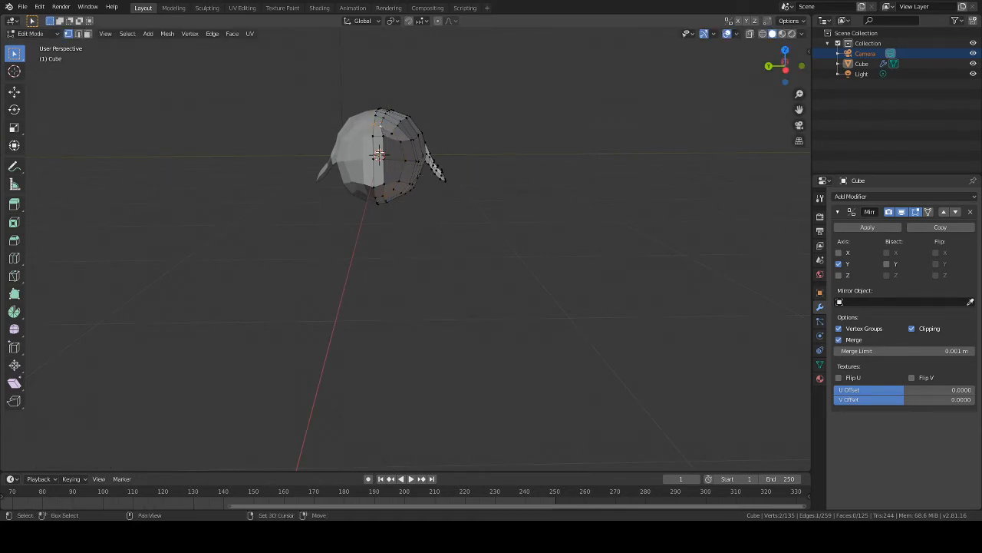
pyautogui.press('s')
pyautogui.press('z')
pyautogui.click(449, 206)
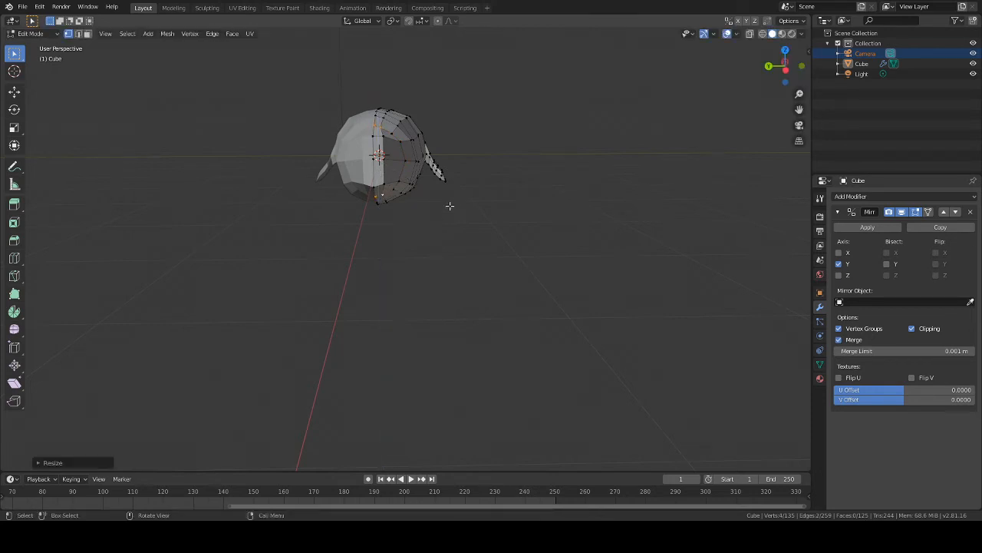
# Step: Scale only the loop's top and underside centerline vertices to about 0.95 along Z
pyautogui.keyDown('shift'); pyautogui.click(381, 195); pyautogui.keyUp('shift')
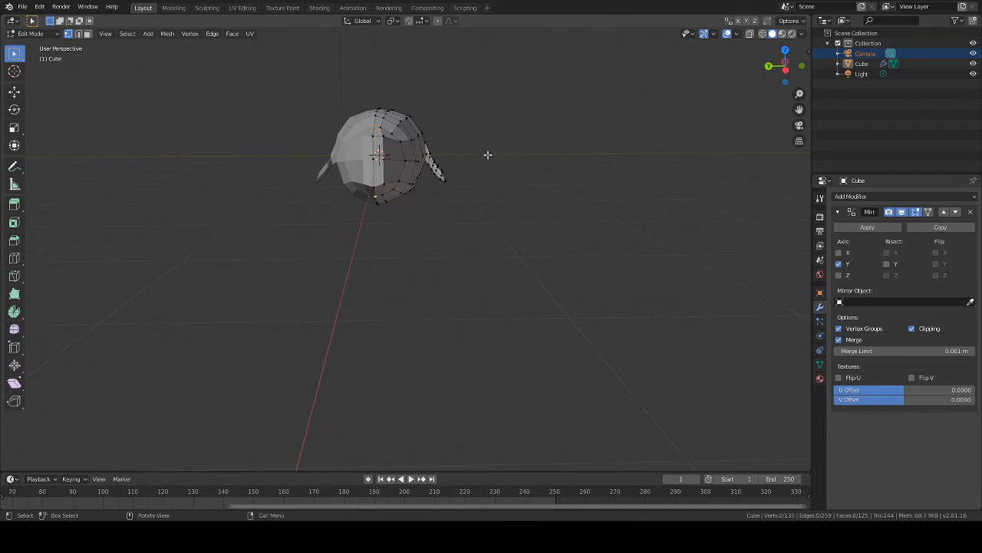
pyautogui.press('s')
pyautogui.press('z')
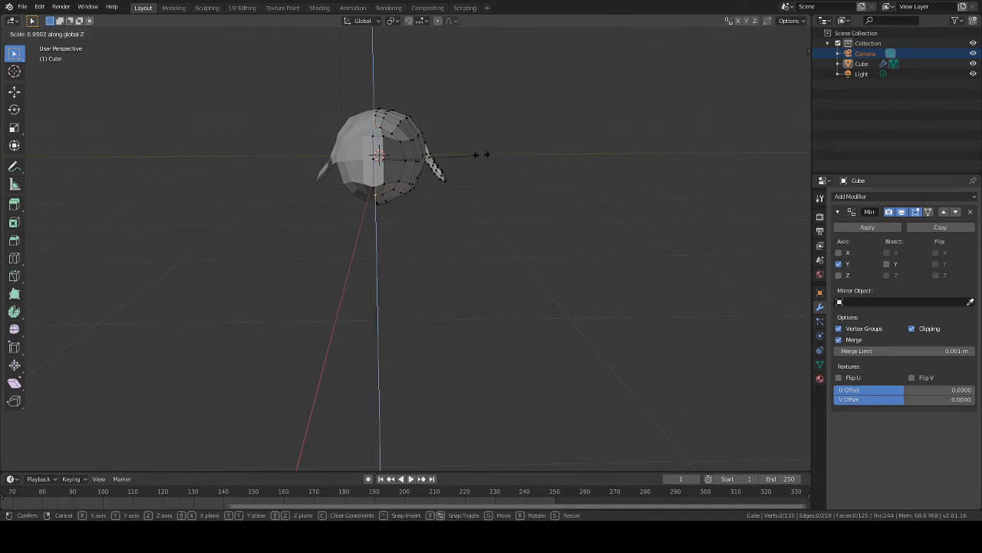
pyautogui.click(482, 154)
# Step: Nudge the loop's two centerline vertices and scale them once more along Z
pyautogui.click(493, 155)
pyautogui.moveTo(493, 155)
pyautogui.mouseDown(button='middle')
pyautogui.moveTo(557, 185)
pyautogui.moveTo(502, 161)
pyautogui.mouseUp(button='middle')
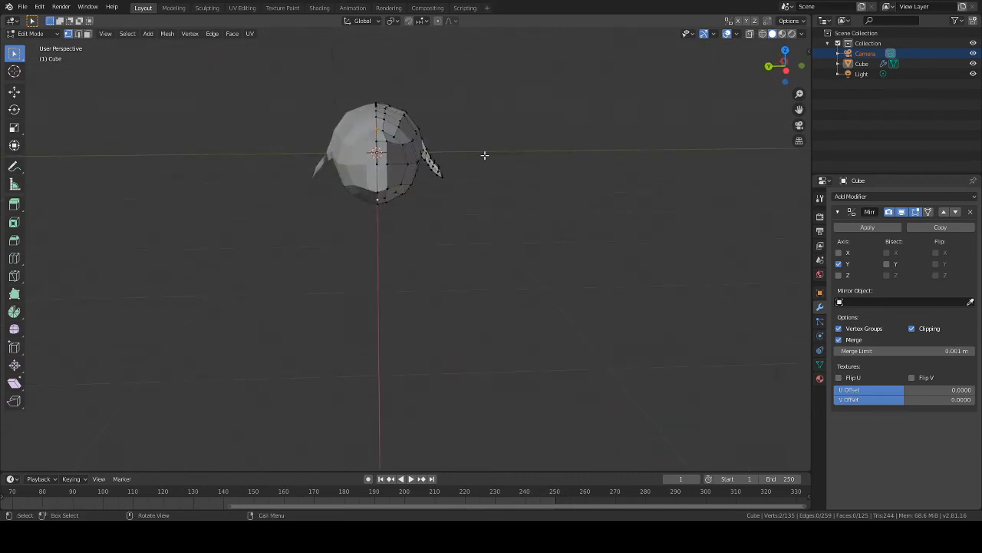
pyautogui.press('g')
pyautogui.click(484, 155)
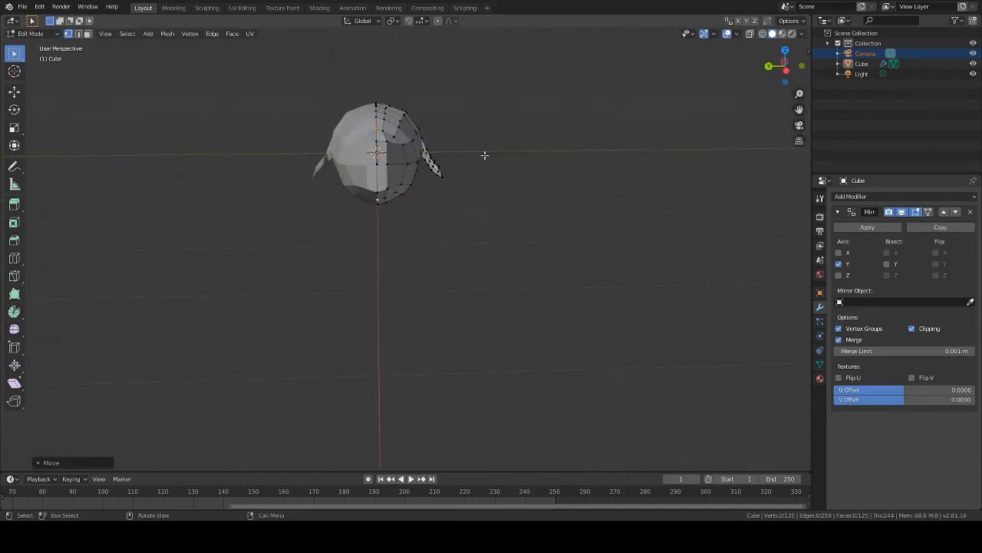
pyautogui.press('s')
pyautogui.press('z')
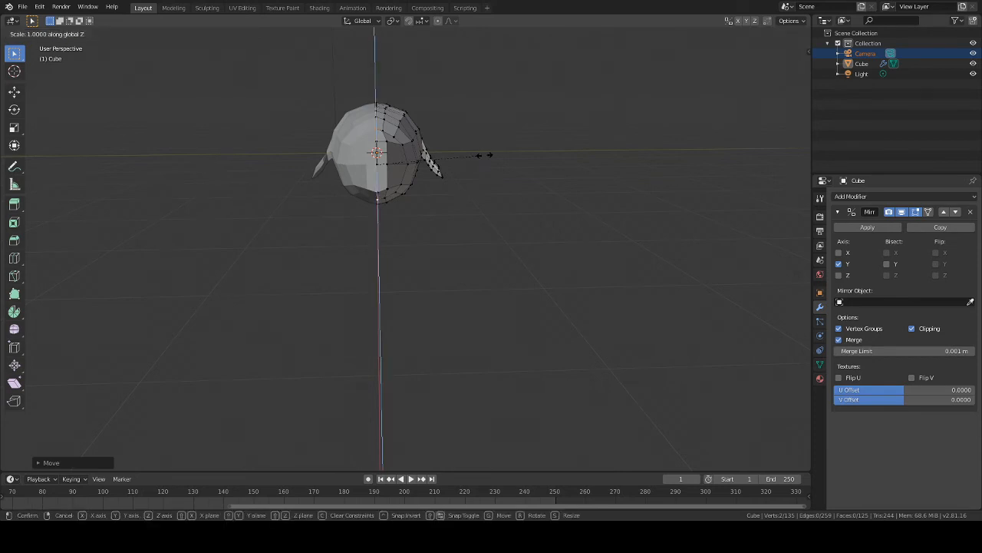
pyautogui.click(482, 154)
# Step: Try moving the second edge loop ahead of the tail end about 0.034 m along Y, and undo the move
pyautogui.moveTo(511, 170); pyautogui.dragTo(480, 164, button='middle')
pyautogui.scroll(5, 480, 164)
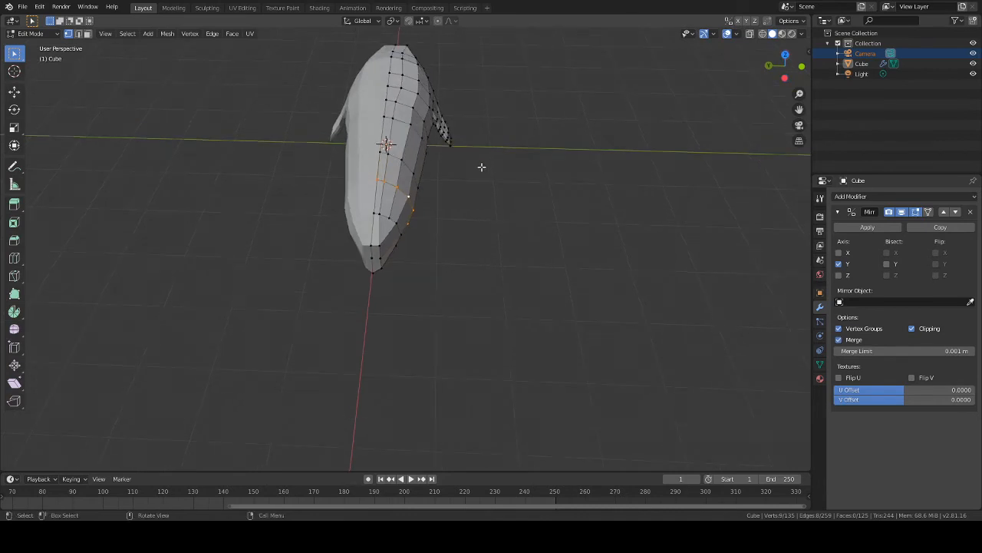
pyautogui.press('g')
pyautogui.press('y')
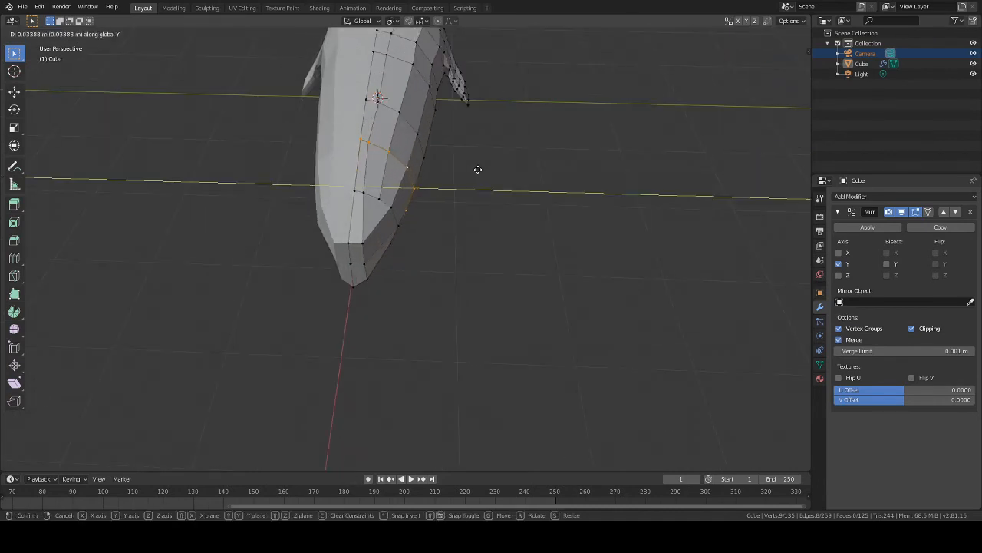
pyautogui.click(478, 169)
pyautogui.hotkey('ctrl', 'z')
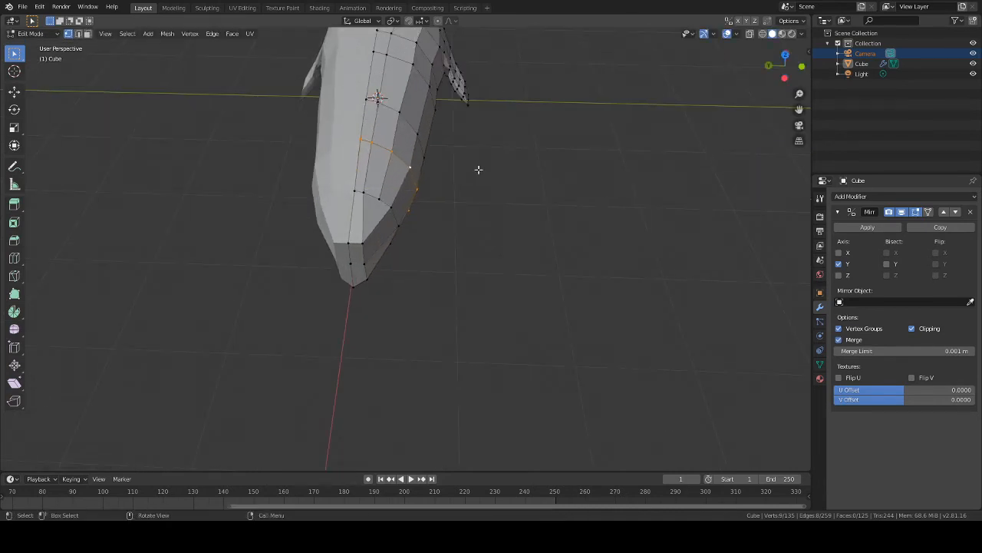
# Step: Narrow the second edge loop ahead of the tail end by scaling along Y, and move it about 0.023 m along Y
pyautogui.press('s')
pyautogui.press('y')
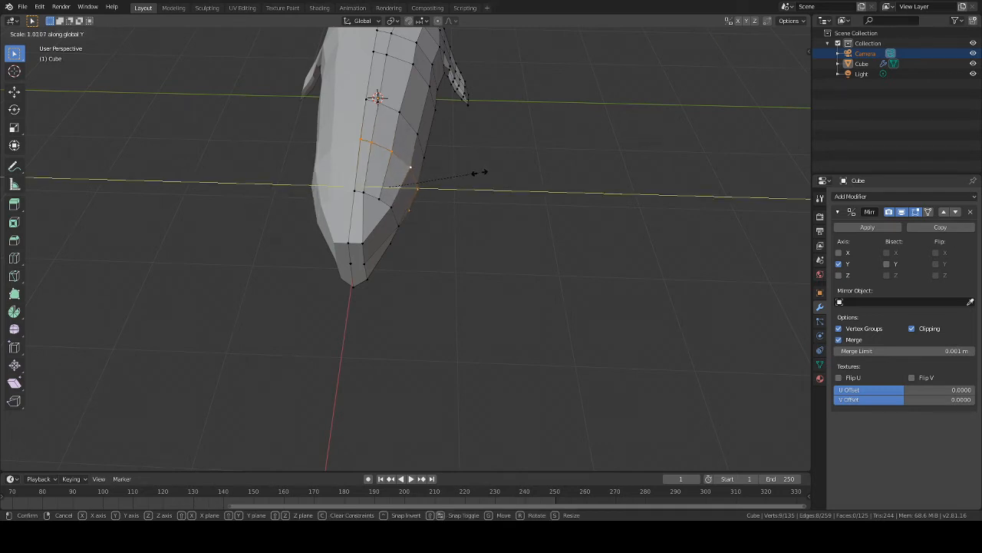
pyautogui.click(464, 174)
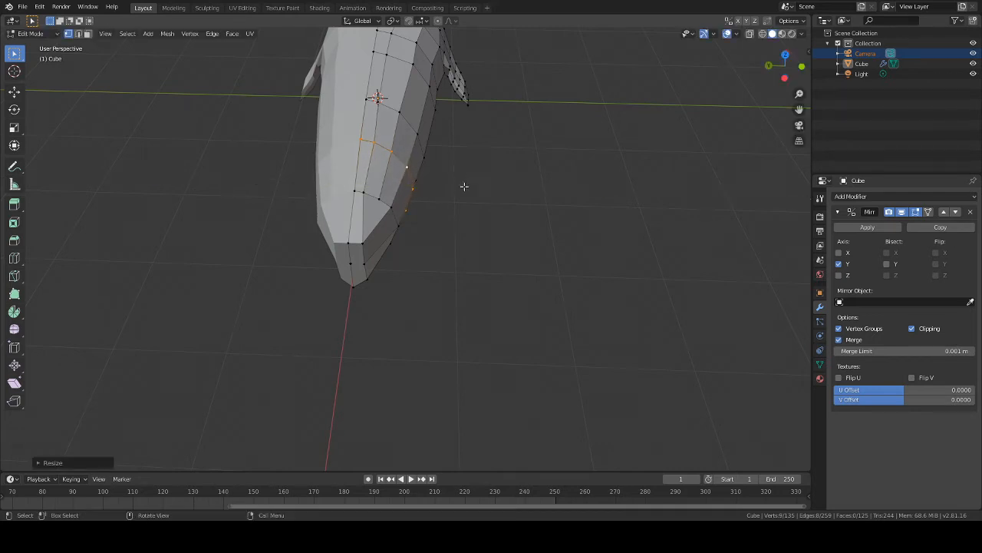
pyautogui.moveTo(463, 186)
pyautogui.mouseDown(button='middle')
pyautogui.moveTo(463, 158)
pyautogui.moveTo(468, 172)
pyautogui.mouseUp(button='middle')
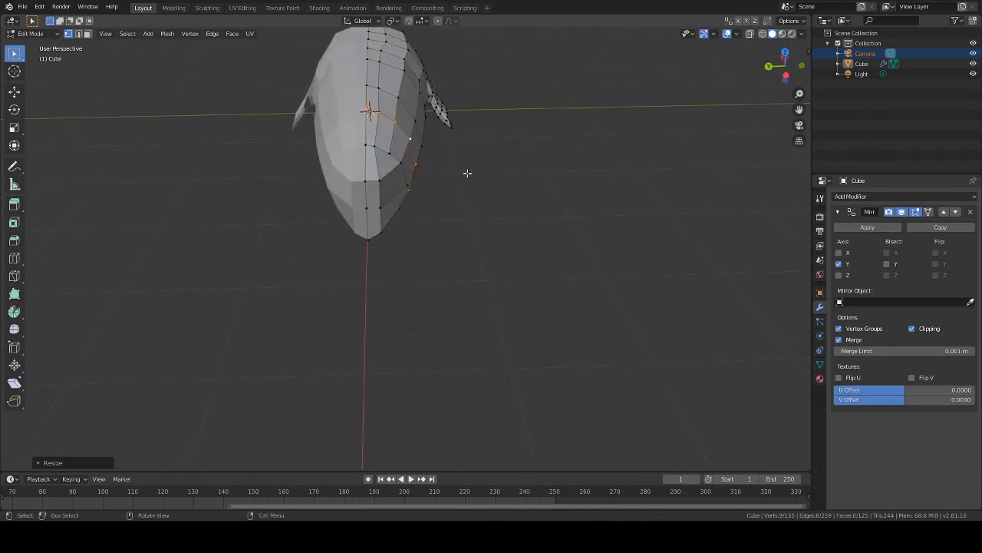
pyautogui.press('g')
pyautogui.press('y')
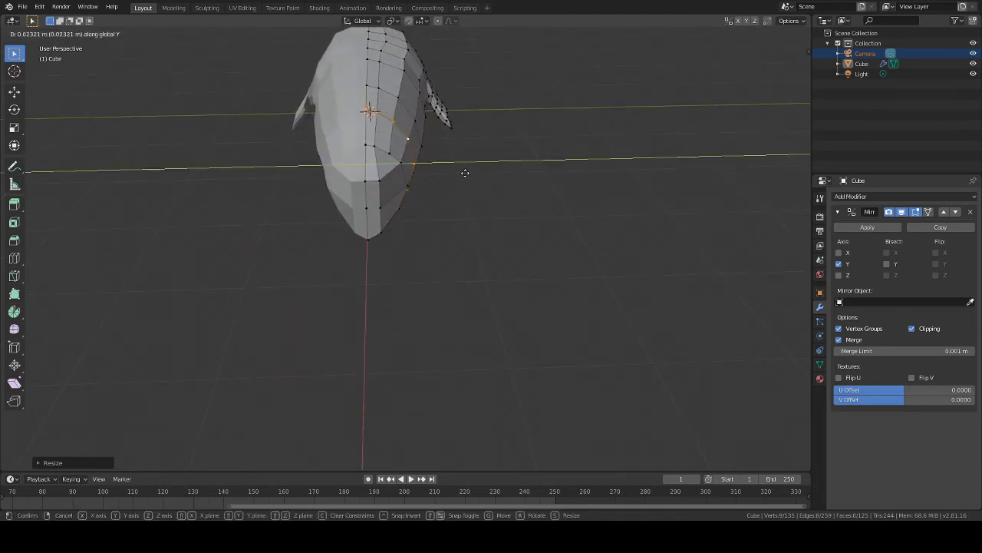
pyautogui.click(464, 173)
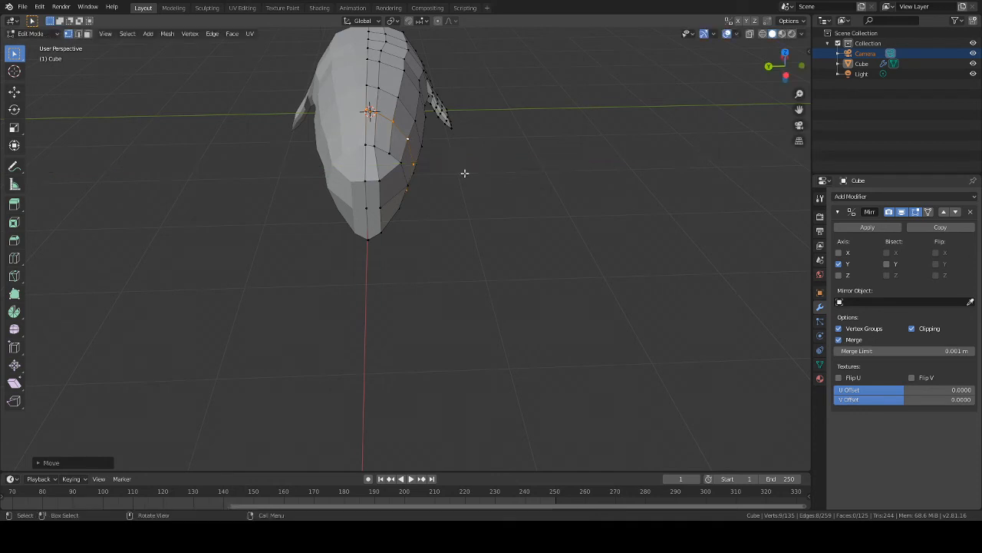
# Step: Select the full edge loop just ahead of the tail end and move it about 0.006 m along Y
pyautogui.moveTo(463, 171); pyautogui.dragTo(504, 232, button='middle')
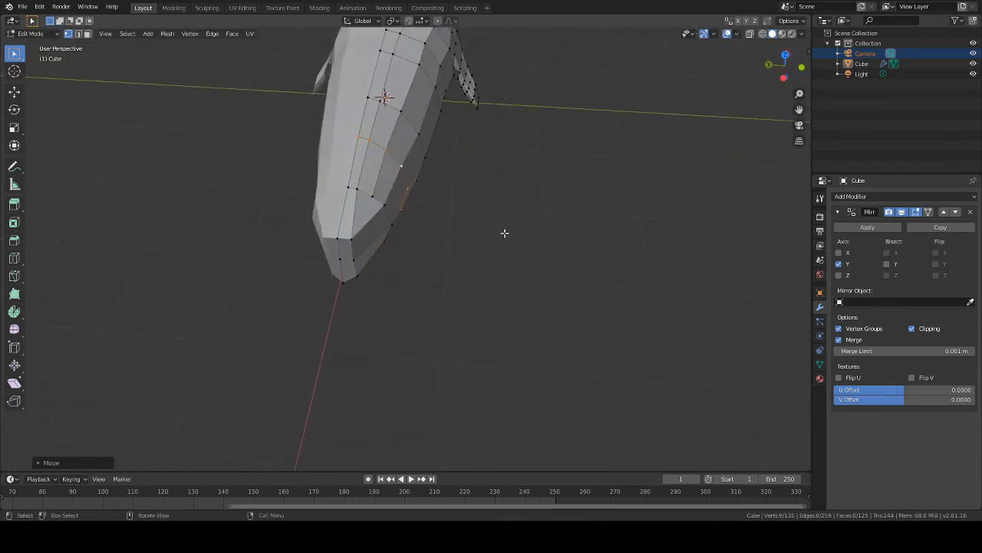
pyautogui.keyDown('alt'); pyautogui.click(362, 191); pyautogui.keyUp('alt')
pyautogui.moveTo(378, 201); pyautogui.dragTo(371, 104, button='middle')
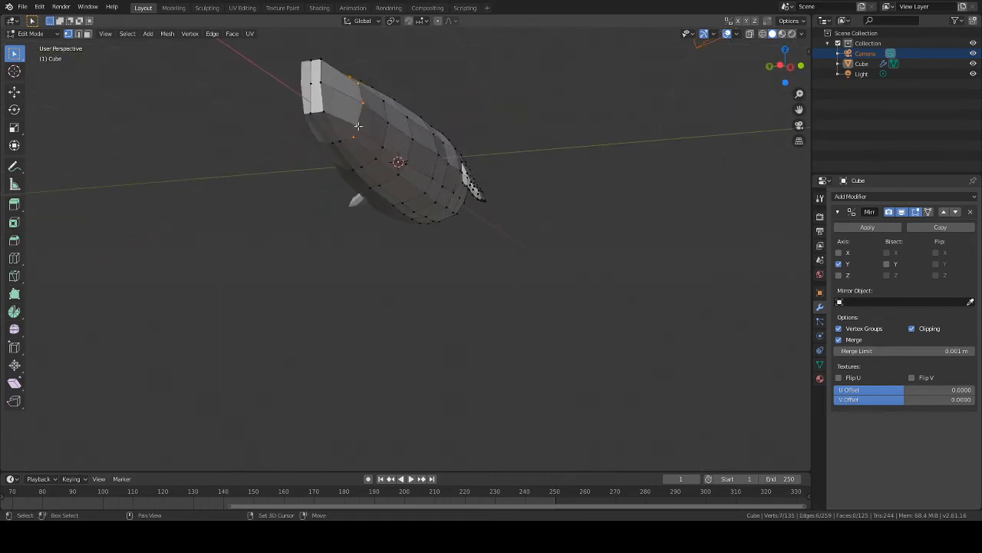
pyautogui.moveTo(500, 163); pyautogui.dragTo(537, 204, button='middle')
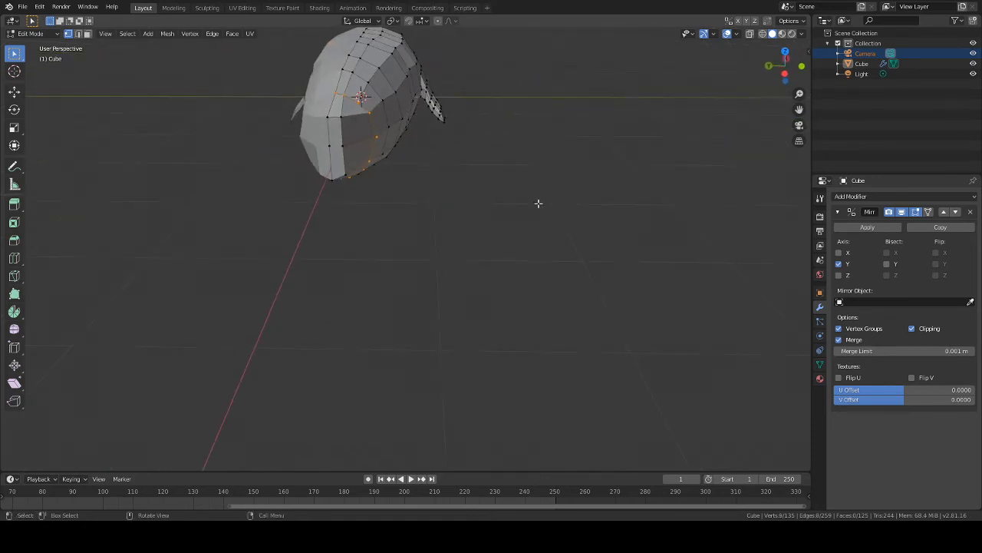
pyautogui.press('g')
pyautogui.press('y')
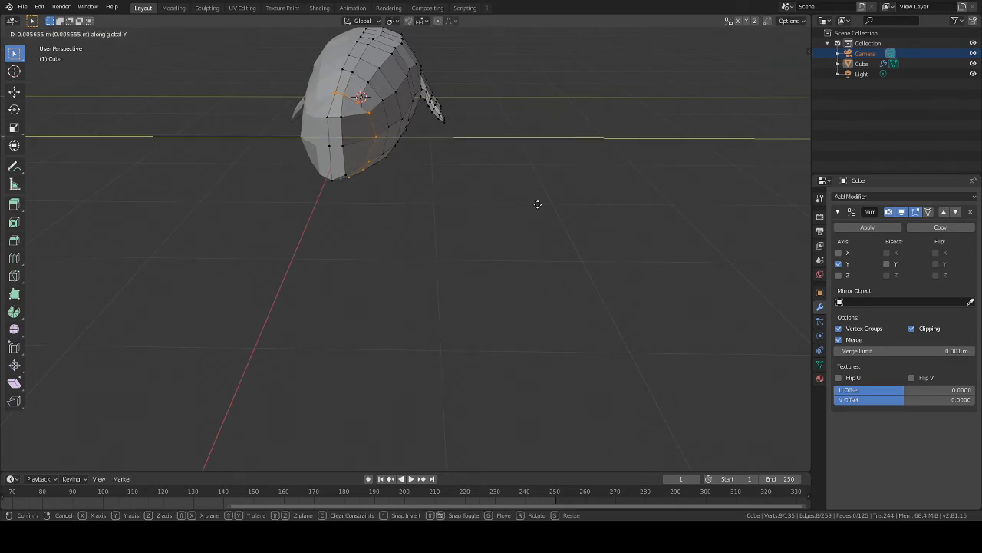
pyautogui.click(538, 204)
# Step: Narrow the edge loop just ahead of the tail end by scaling it along Y, and shift it slightly along Y
pyautogui.press('s')
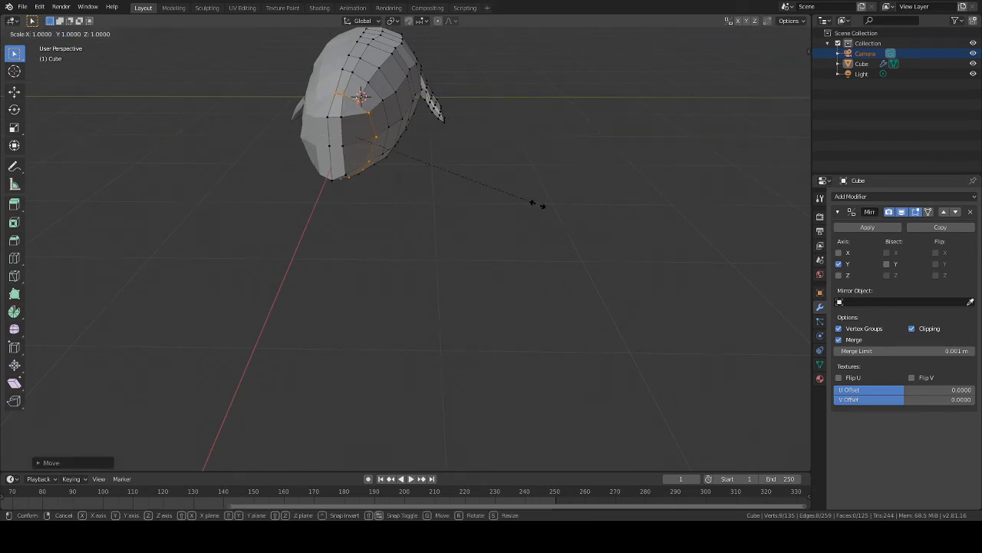
pyautogui.press('y')
pyautogui.click(505, 203)
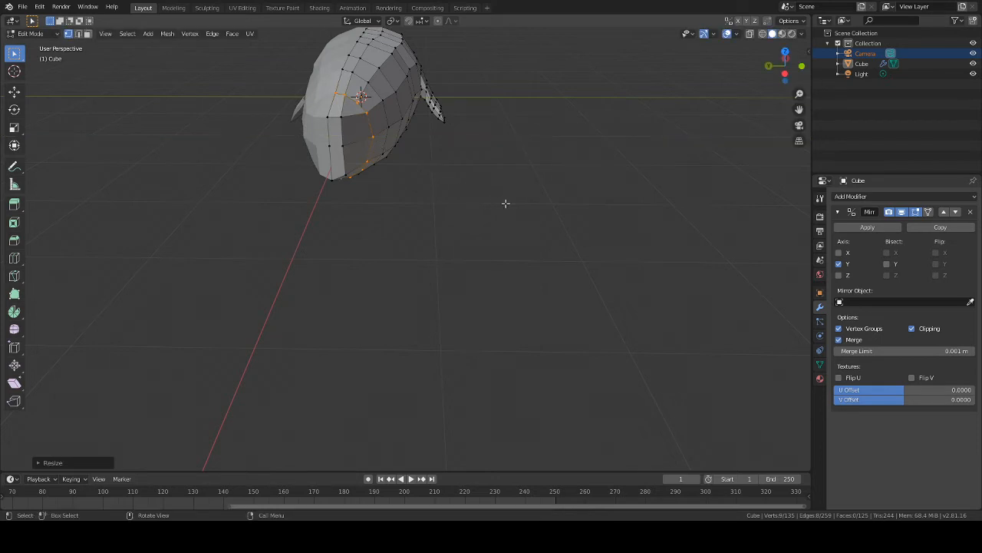
pyautogui.moveTo(482, 187); pyautogui.dragTo(423, 172, button='middle')
pyautogui.press('g')
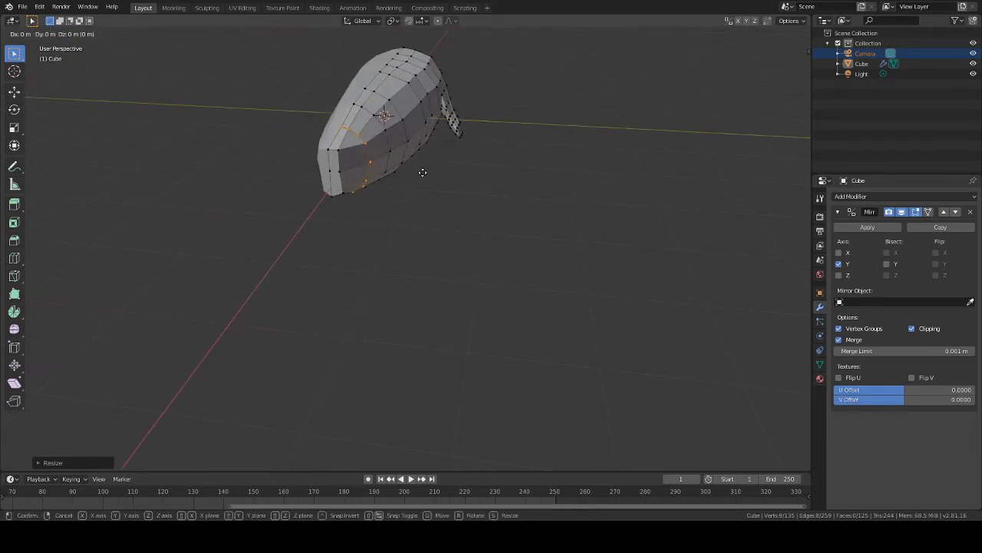
pyautogui.press('y')
pyautogui.click(418, 170)
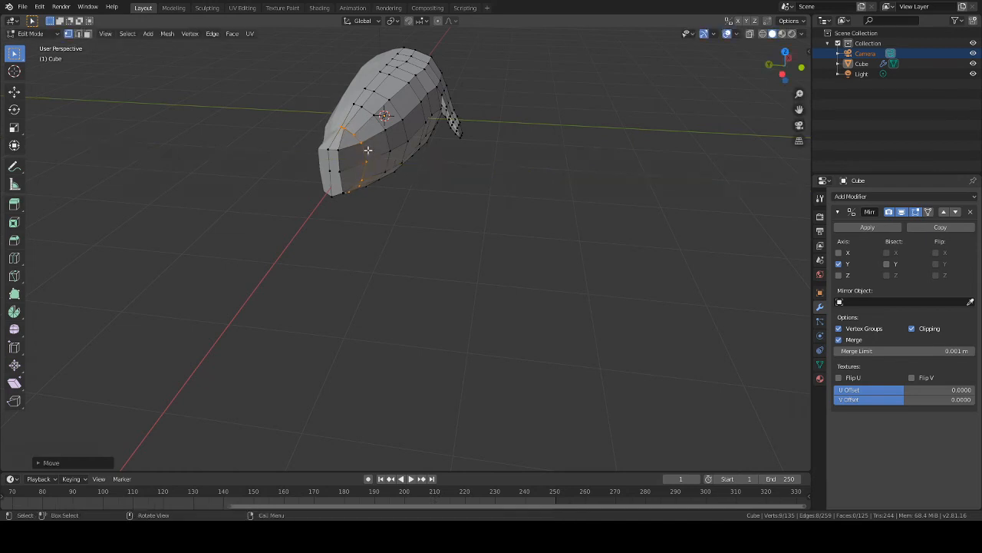
# Step: Scale the edge loop just ahead of the tail end again along Y, to a factor of about 0.67
pyautogui.moveTo(353, 135); pyautogui.dragTo(414, 155, button='middle')
pyautogui.press('s')
pyautogui.press('y')
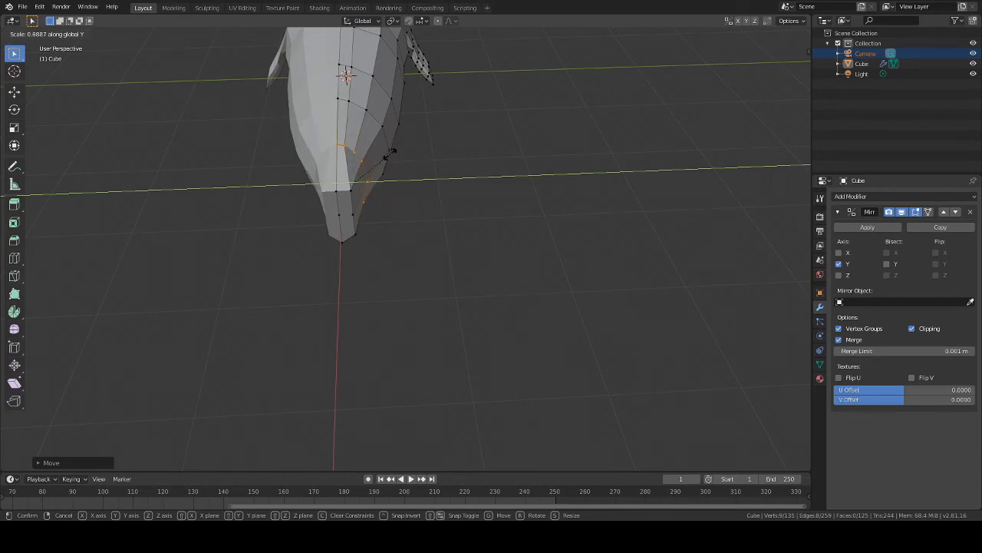
pyautogui.click(389, 152)
pyautogui.moveTo(389, 151); pyautogui.dragTo(320, 129, button='middle')
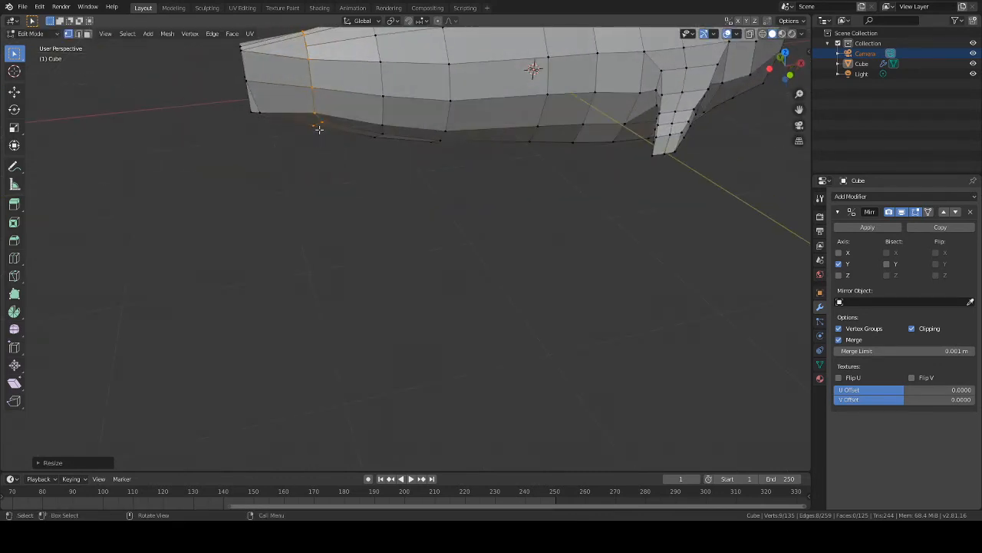
pyautogui.moveTo(369, 161); pyautogui.dragTo(373, 124, button='middle')
pyautogui.press('h')
pyautogui.press('x')
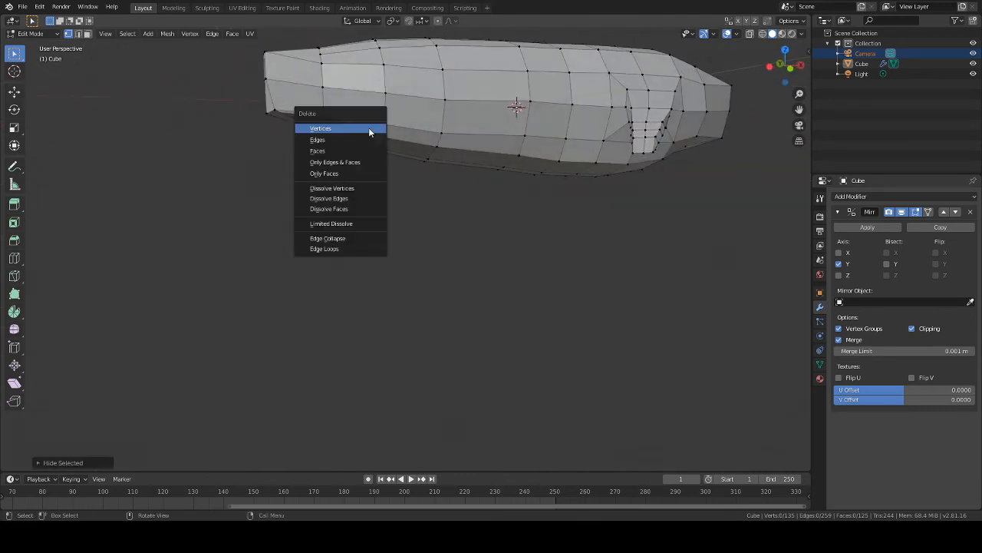
pyautogui.click(368, 129)
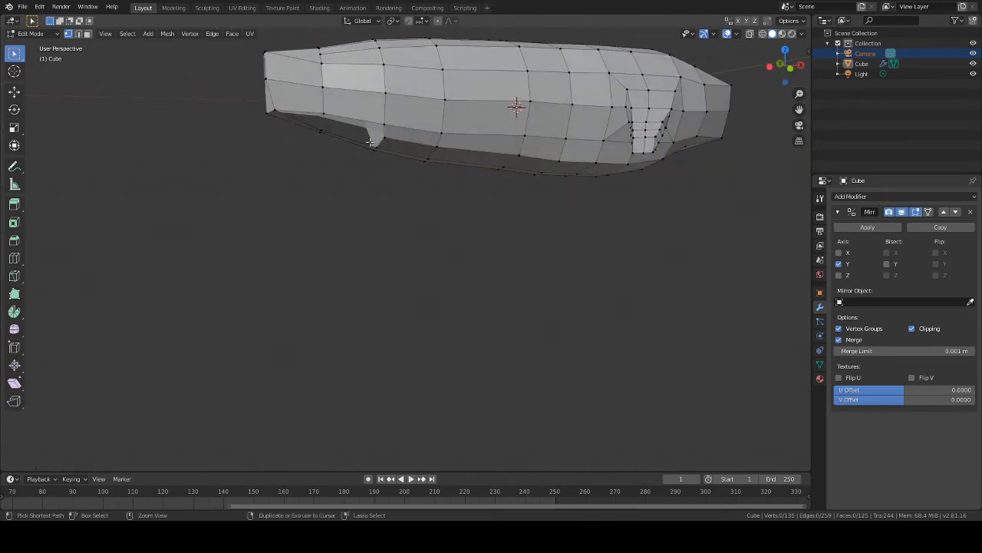
pyautogui.hotkey('ctrl', 'z')
# Step: Nudge the single underside vertex of the loop just ahead of the tail end
pyautogui.press('g')
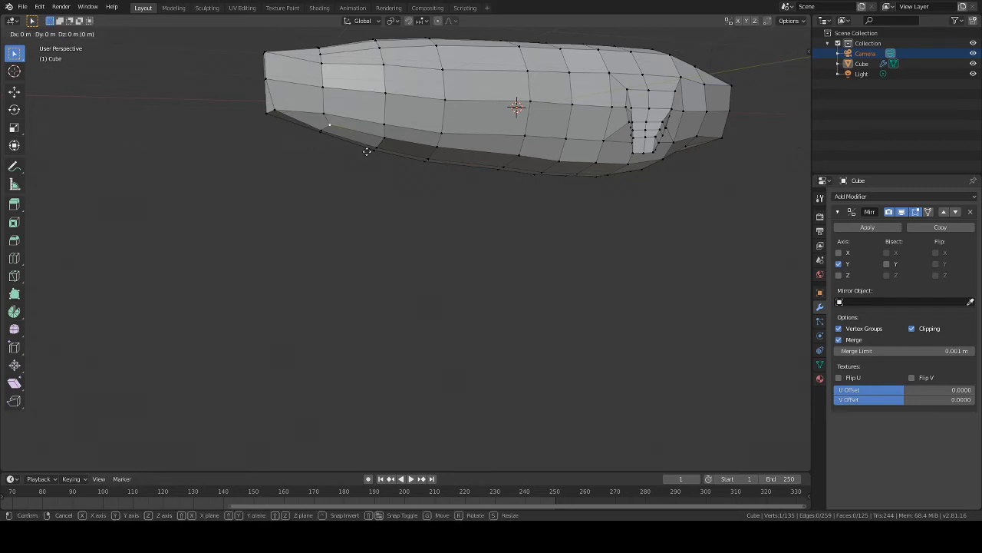
pyautogui.click(364, 149)
pyautogui.moveTo(363, 150); pyautogui.dragTo(452, 165, button='middle')
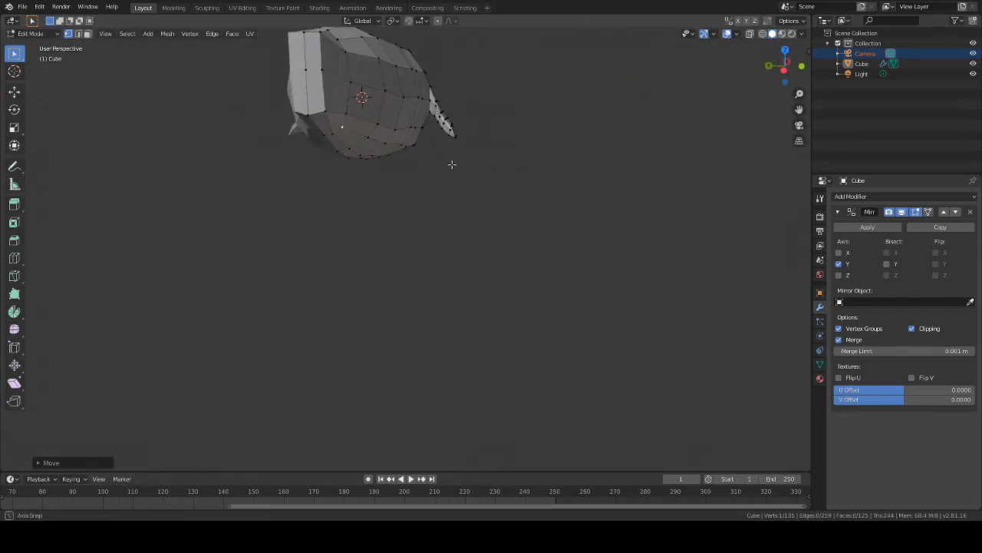
pyautogui.moveTo(370, 147)
pyautogui.mouseDown(button='middle')
pyautogui.moveTo(383, 200)
pyautogui.moveTo(558, 145)
pyautogui.moveTo(585, 151)
pyautogui.moveTo(513, 107)
pyautogui.moveTo(411, 105)
pyautogui.moveTo(365, 159)
pyautogui.mouseUp(button='middle')
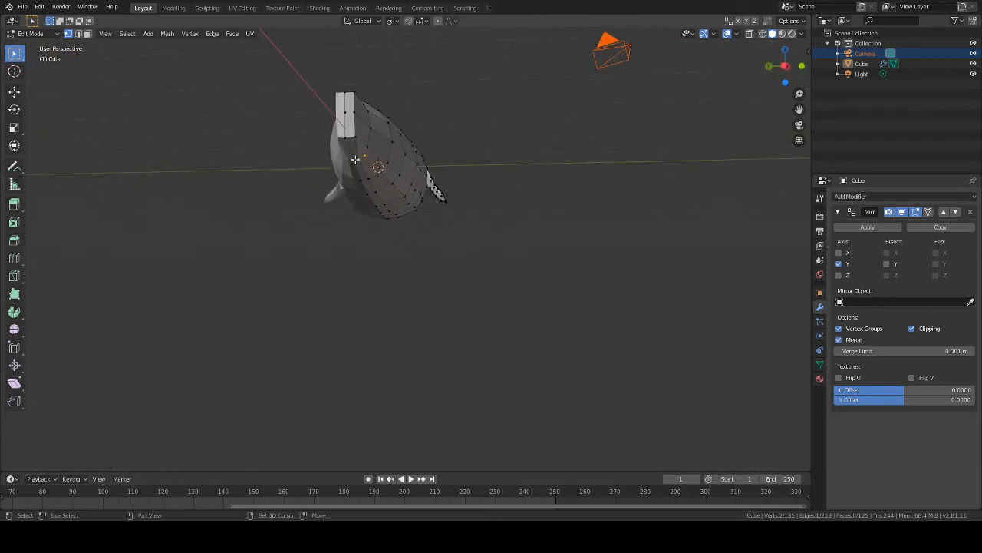
pyautogui.press('s')
pyautogui.press('z')
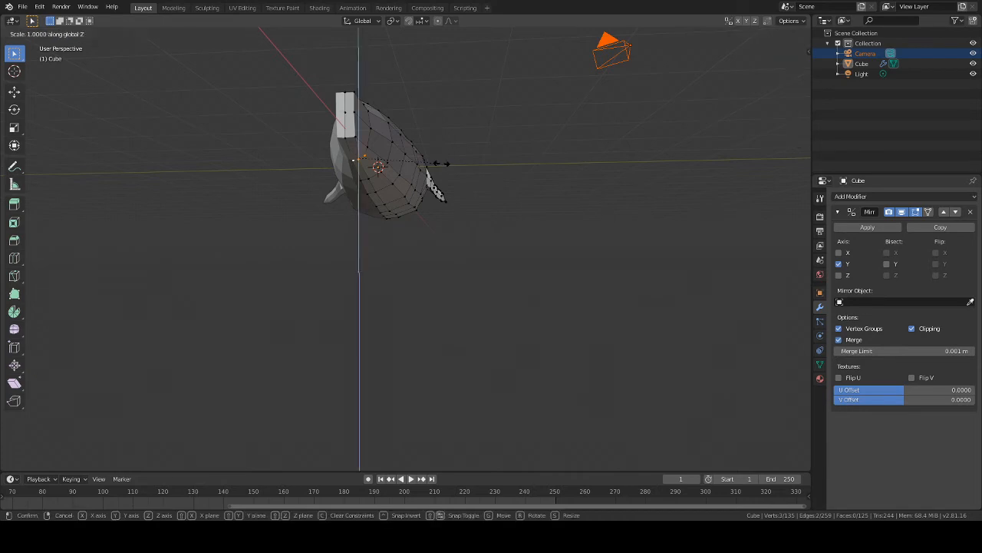
pyautogui.press('Escape')
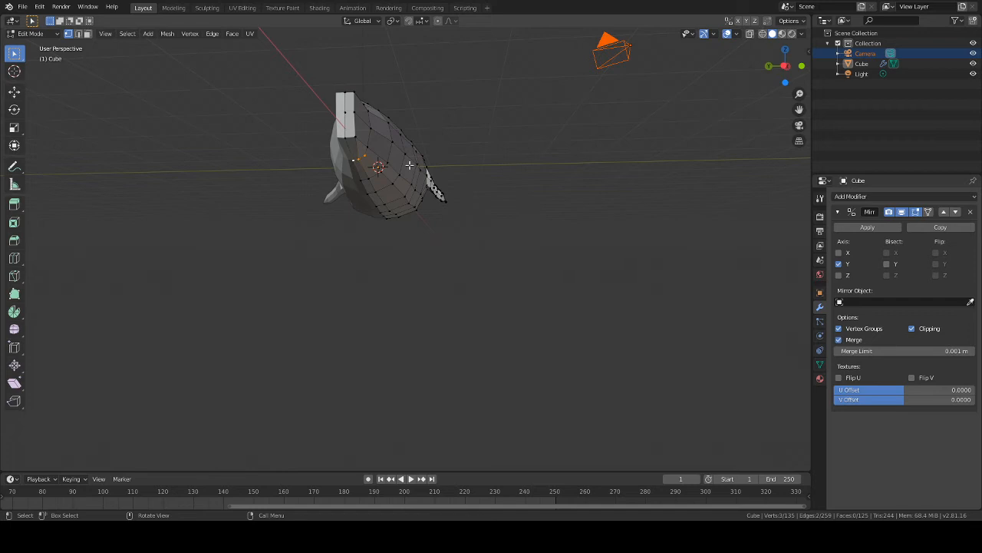
# Step: Move the three underside vertices of the loop just ahead of the tail end about 0.031 m along Z
pyautogui.press('g')
pyautogui.press('z')
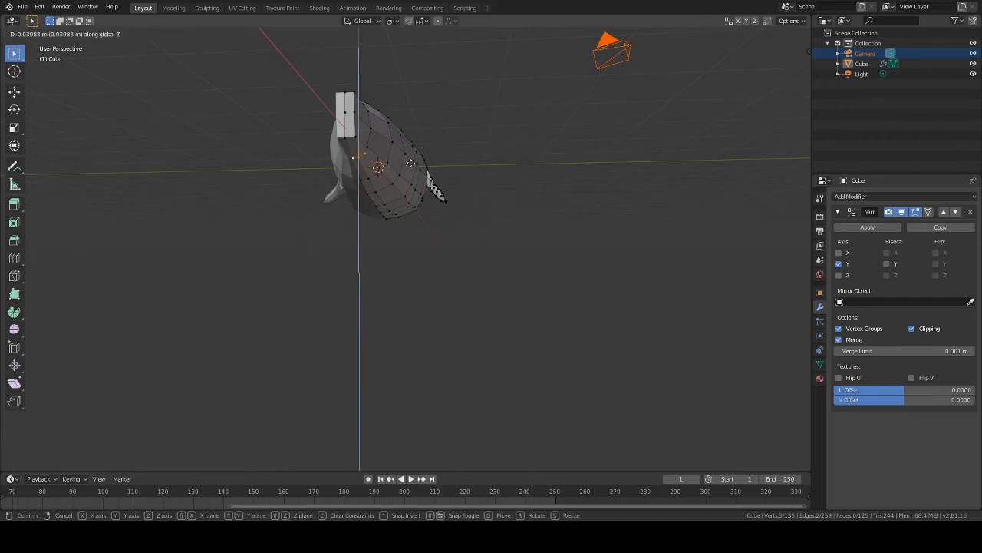
pyautogui.click(410, 162)
pyautogui.moveTo(432, 153); pyautogui.dragTo(337, 146, button='middle')
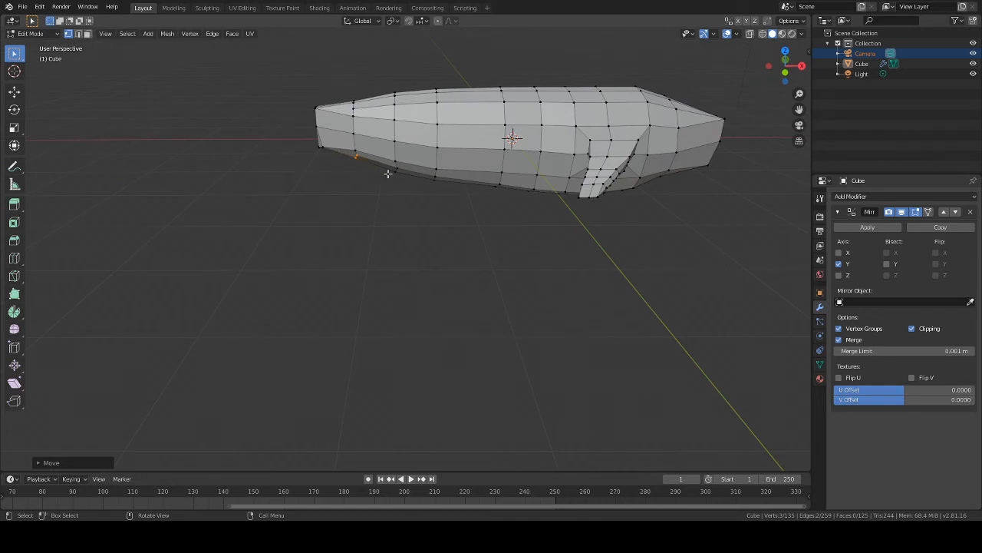
# Step: Select the underside vertices across the tail end and the two loops ahead of it, and raise them slightly along Z
pyautogui.moveTo(388, 174); pyautogui.dragTo(345, 155, button='middle')
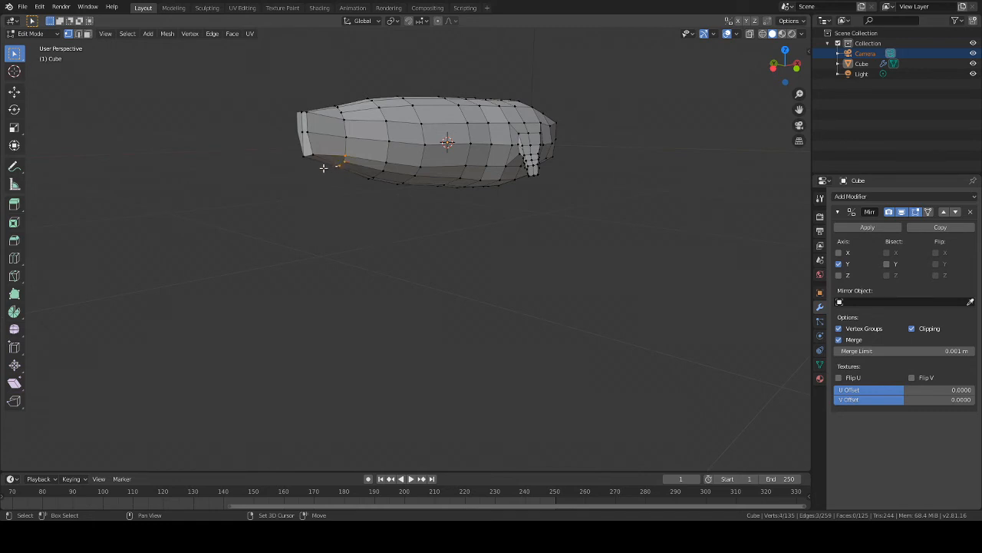
pyautogui.moveTo(349, 196); pyautogui.dragTo(359, 168, button='middle')
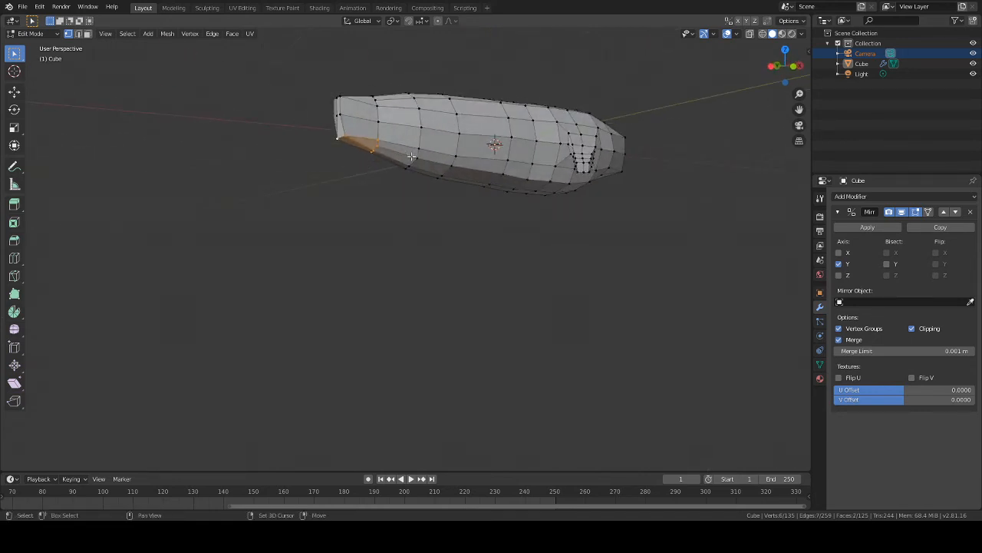
pyautogui.keyDown('shift'); pyautogui.click(405, 168); pyautogui.keyUp('shift')
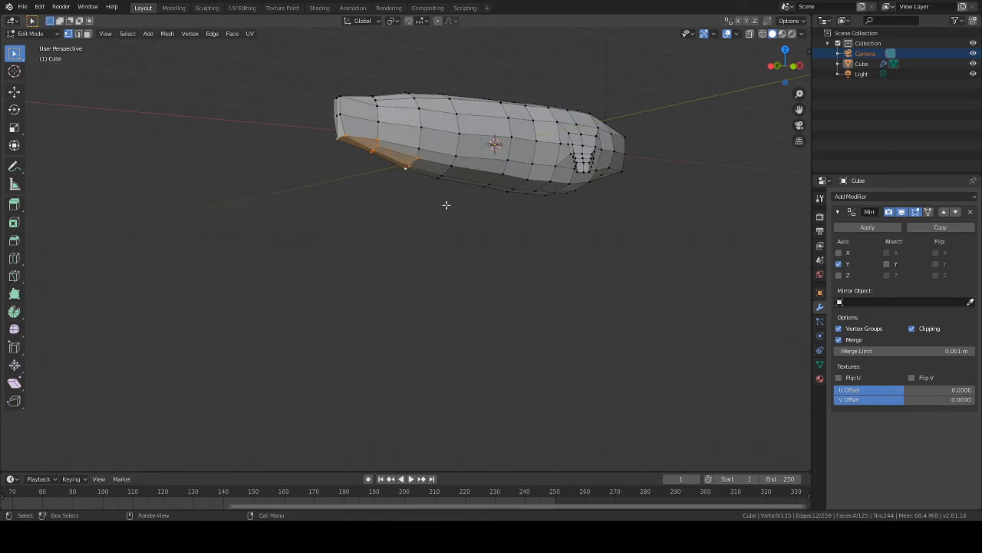
pyautogui.press('g')
pyautogui.press('z')
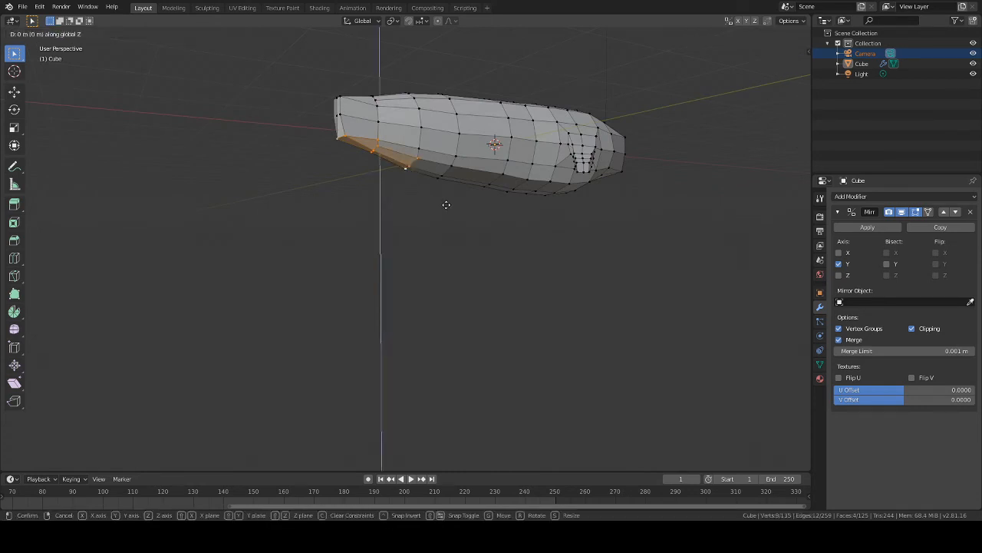
pyautogui.click(443, 198)
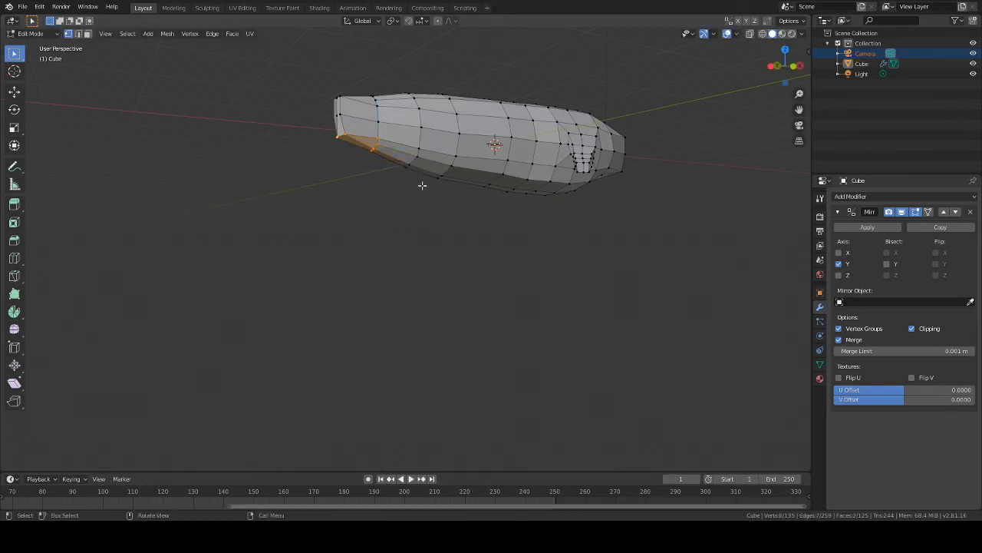
# Step: Raise the six underside vertices of the tail end and its neighbouring loop about 0.049 m along Z
pyautogui.press('g')
pyautogui.press('z')
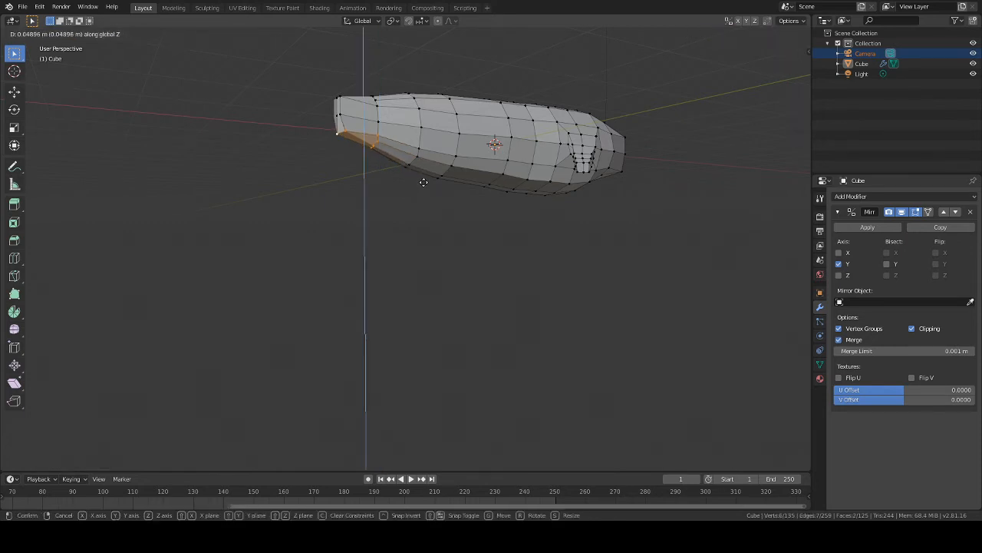
pyautogui.click(423, 181)
pyautogui.moveTo(423, 181); pyautogui.dragTo(598, 218, button='middle')
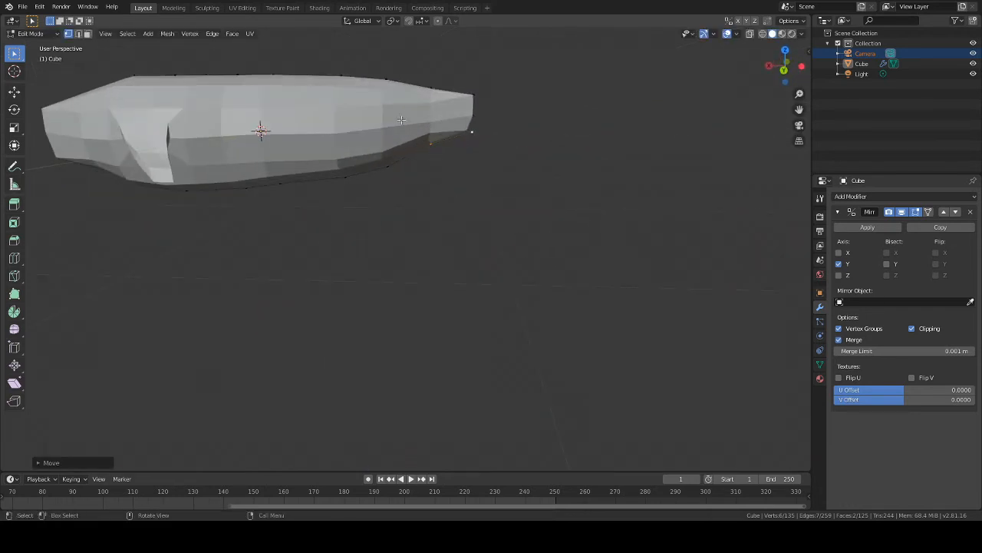
# Step: Select the vertices of the tail end and delete them to open the rear of the body
pyautogui.moveTo(481, 205); pyautogui.dragTo(327, 118, button='middle')
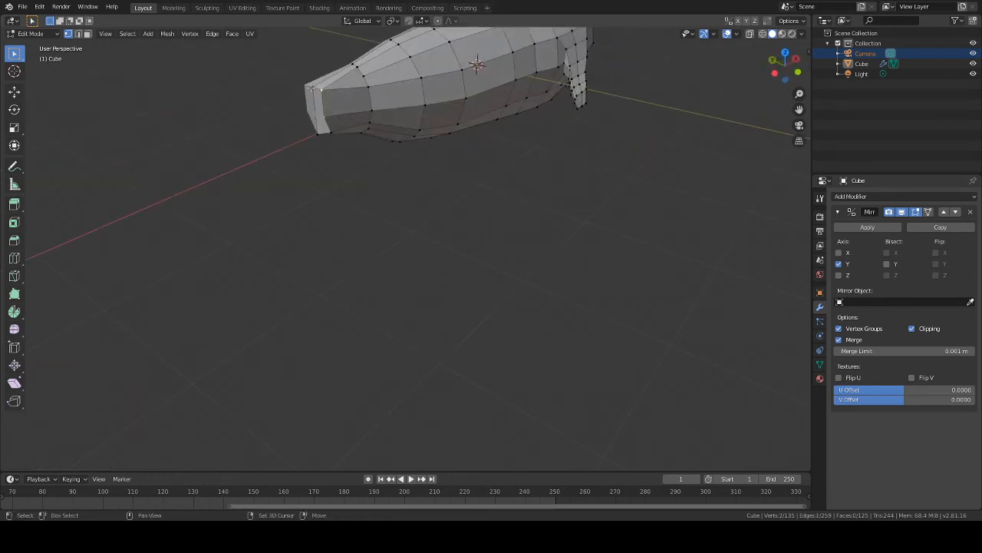
pyautogui.moveTo(392, 160); pyautogui.dragTo(460, 204, button='middle')
pyautogui.press('x')
pyautogui.click(400, 141)
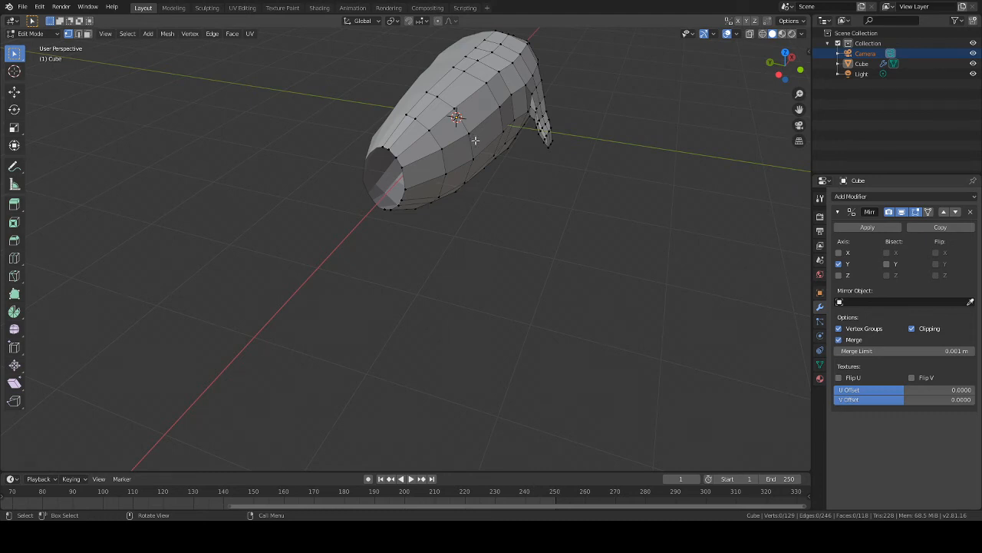
# Step: Select the open rear edge loop, scale it to about 0.74, and raise it slightly along Z
pyautogui.moveTo(475, 141); pyautogui.dragTo(408, 144, button='middle')
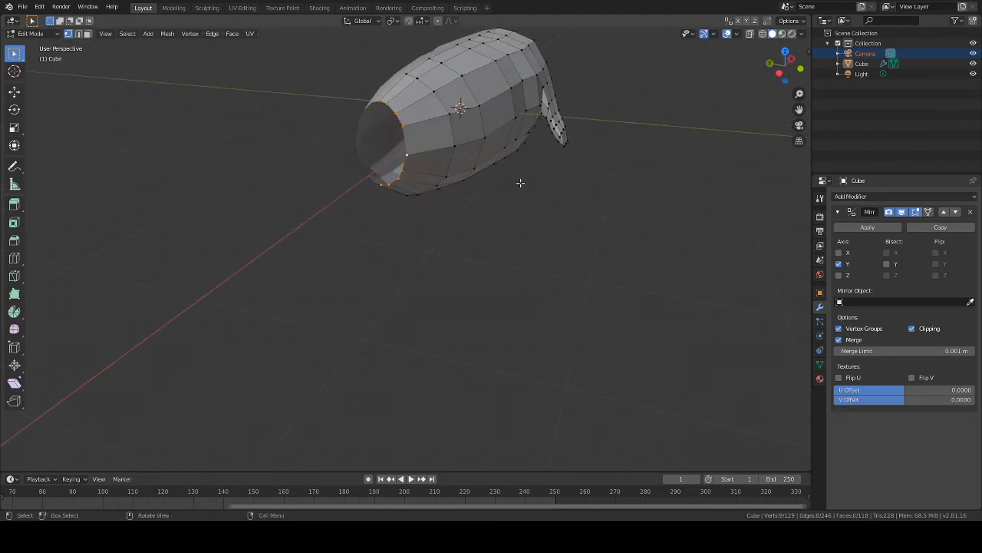
pyautogui.press('s')
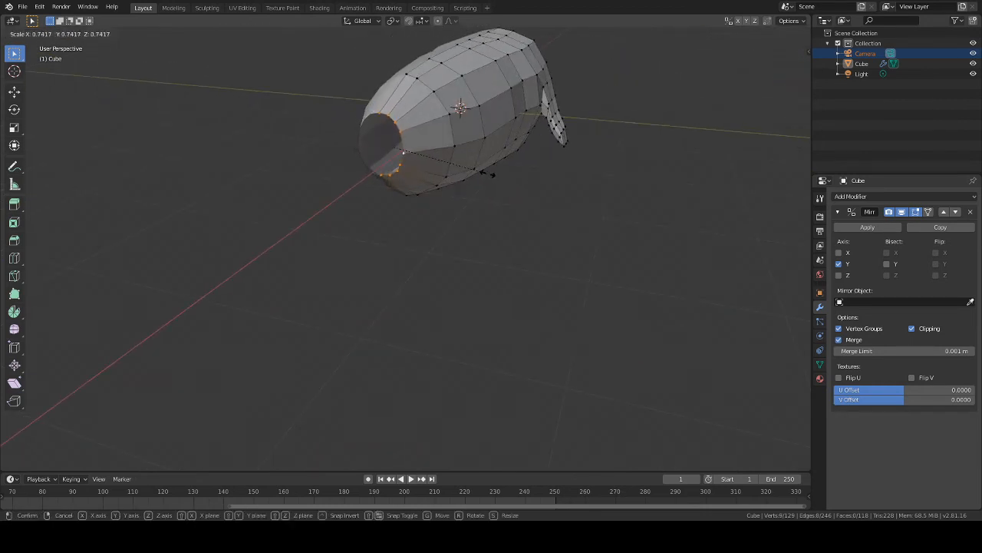
pyautogui.click(486, 174)
pyautogui.press('g')
pyautogui.press('z')
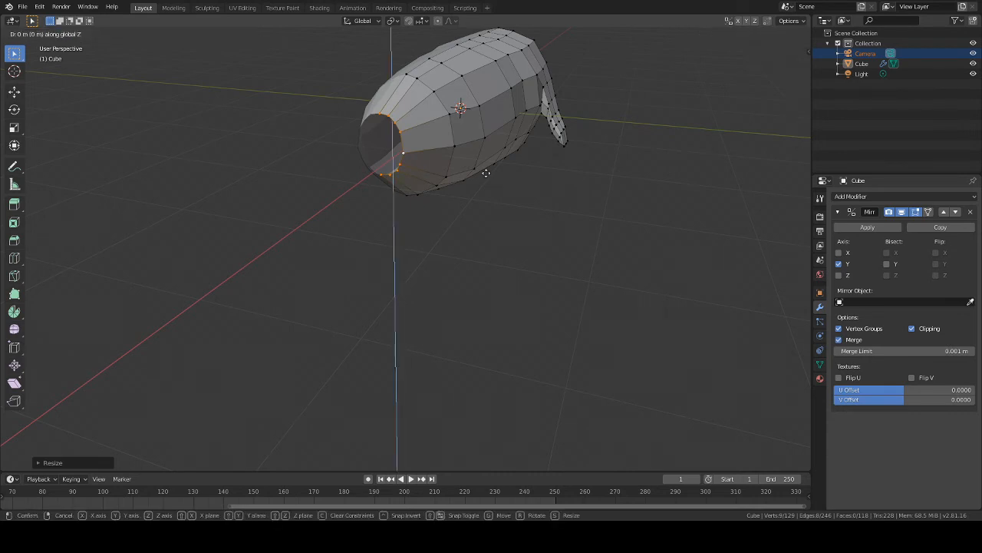
pyautogui.click(485, 162)
# Step: Scale the open rear edge loop along X
pyautogui.moveTo(486, 161); pyautogui.dragTo(559, 138, button='middle')
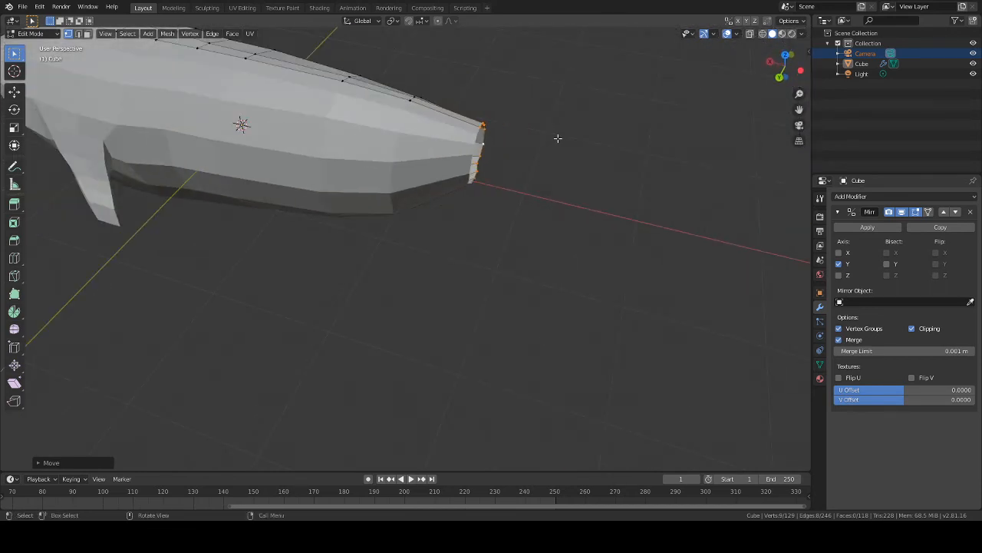
pyautogui.press('s')
pyautogui.press('x')
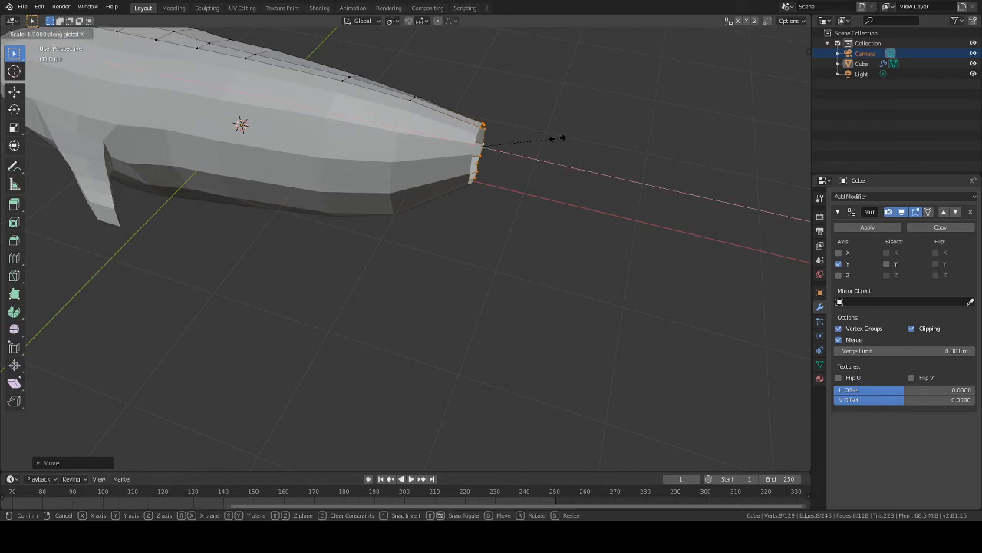
pyautogui.press('Return')
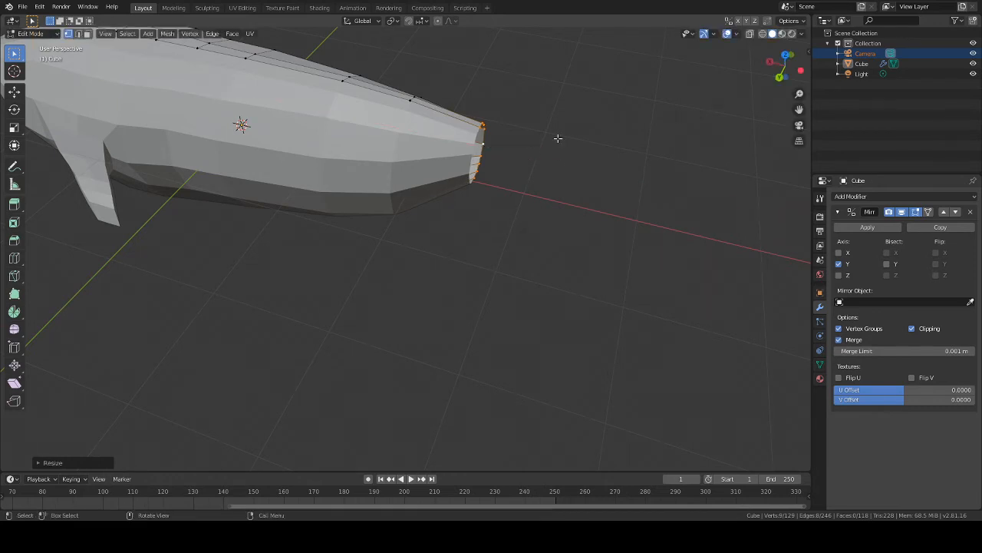
# Step: Extrude the open rear edge loop a short distance backward from the body
pyautogui.moveTo(559, 171); pyautogui.dragTo(275, 165, button='middle')
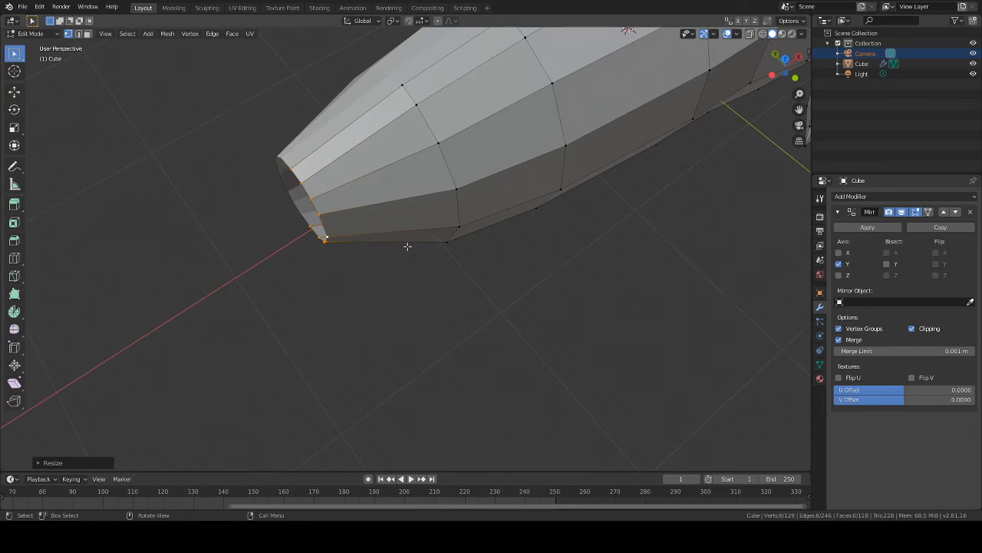
pyautogui.moveTo(408, 247); pyautogui.dragTo(445, 196, button='middle')
pyautogui.scroll(-4, 445, 196)
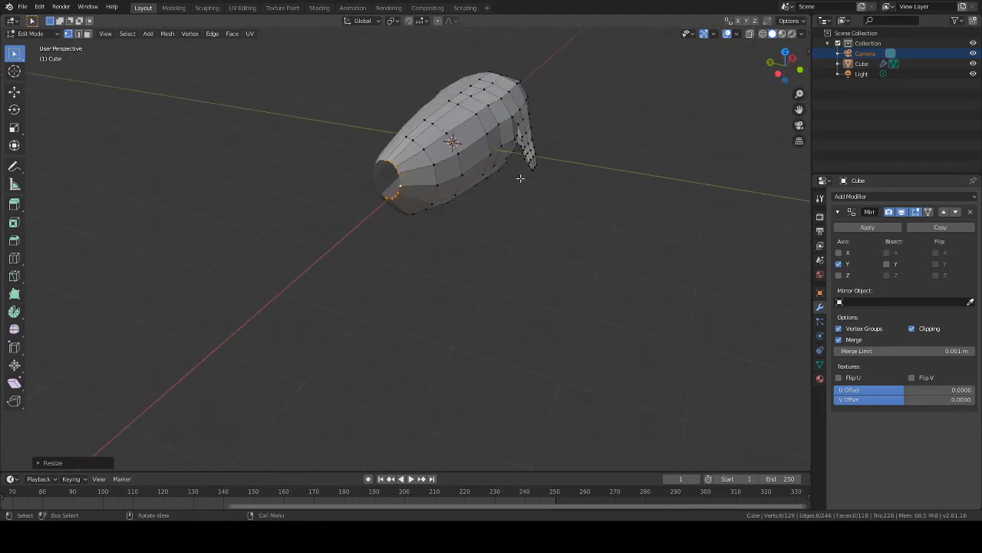
pyautogui.moveTo(502, 175); pyautogui.dragTo(385, 143, button='middle')
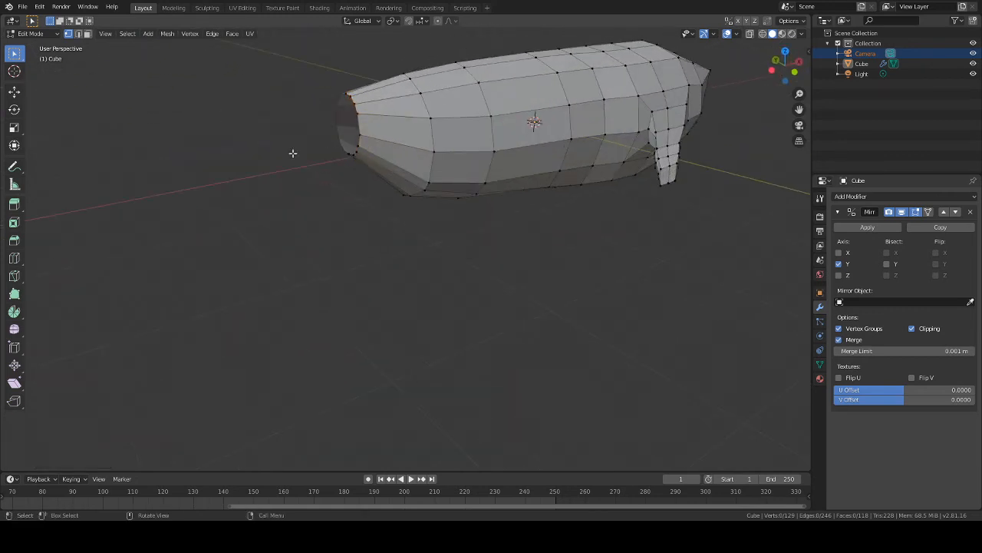
pyautogui.moveTo(411, 204); pyautogui.dragTo(480, 115, button='middle')
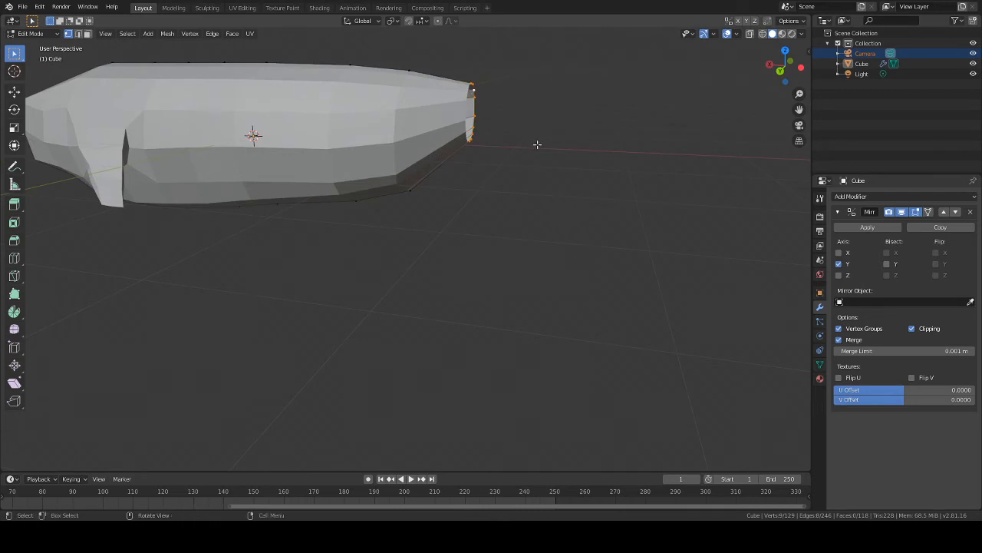
pyautogui.moveTo(517, 124); pyautogui.dragTo(502, 139, button='middle')
pyautogui.press('e')
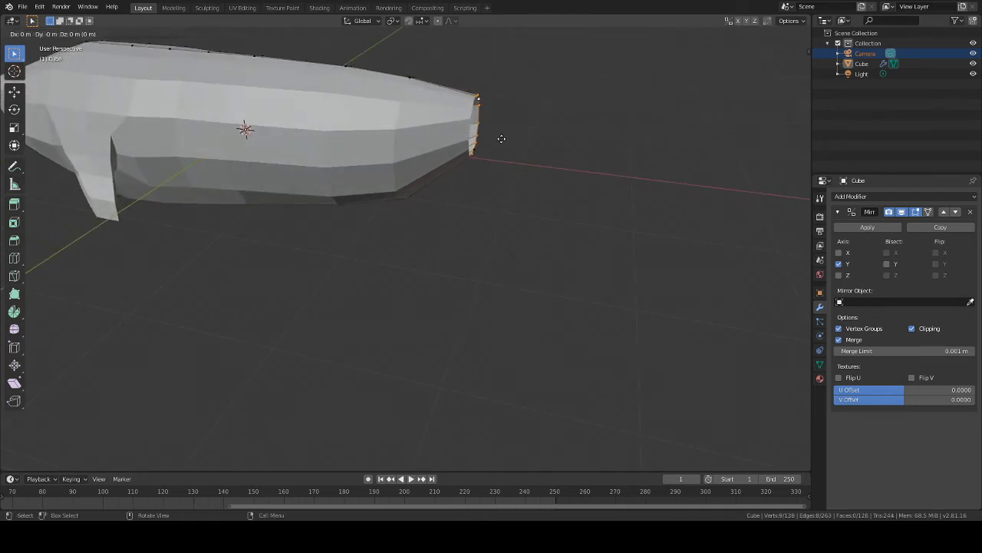
pyautogui.click(515, 144)
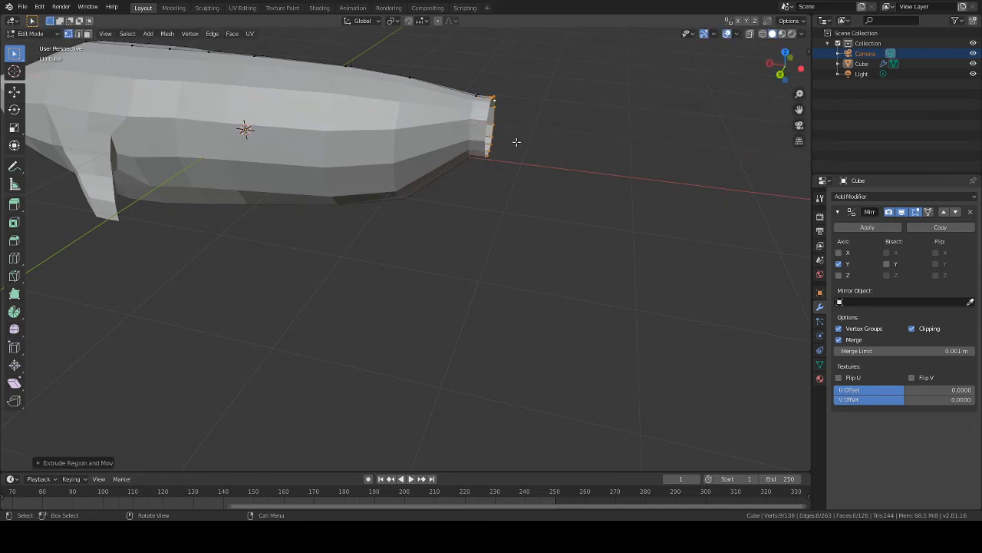
# Step: Shrink the newly extruded rear edge loop uniformly and raise it slightly along Z
pyautogui.moveTo(515, 144); pyautogui.dragTo(433, 136, button='middle')
pyautogui.press('s')
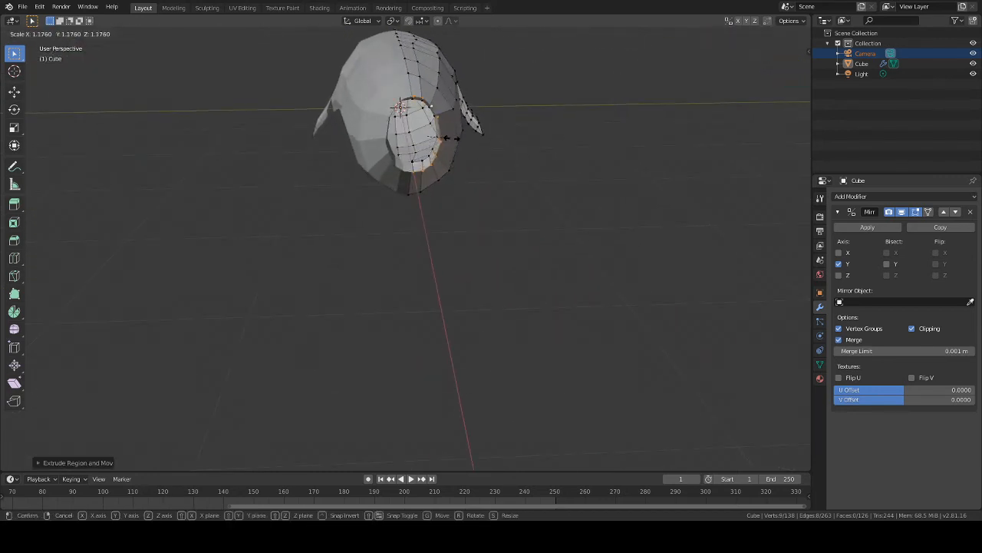
pyautogui.click(439, 139)
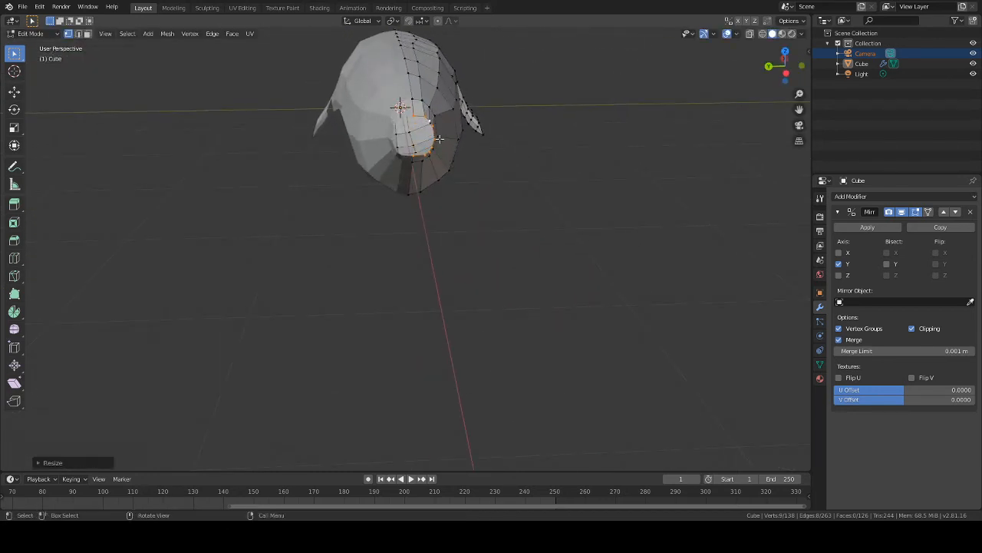
pyautogui.press('g')
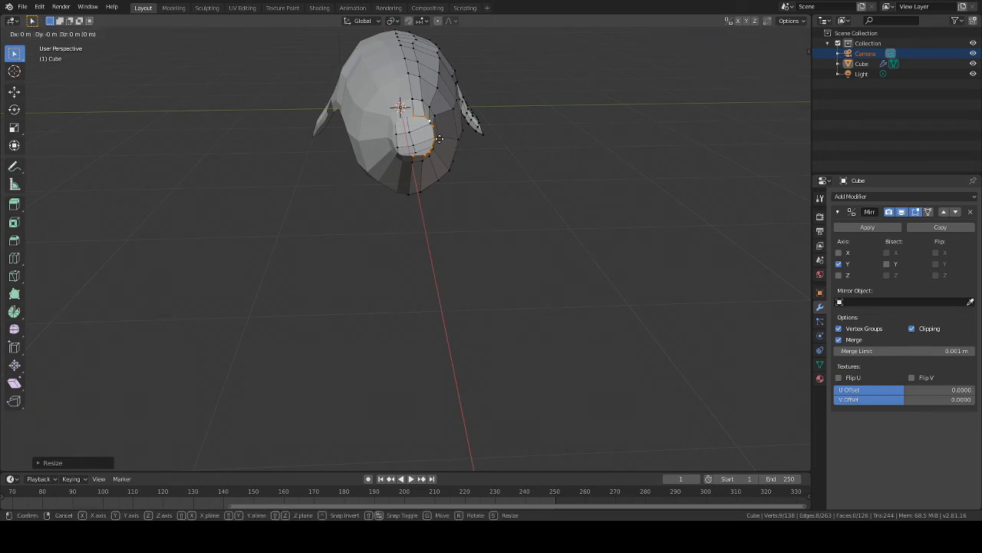
pyautogui.press('g')
pyautogui.press('Escape')
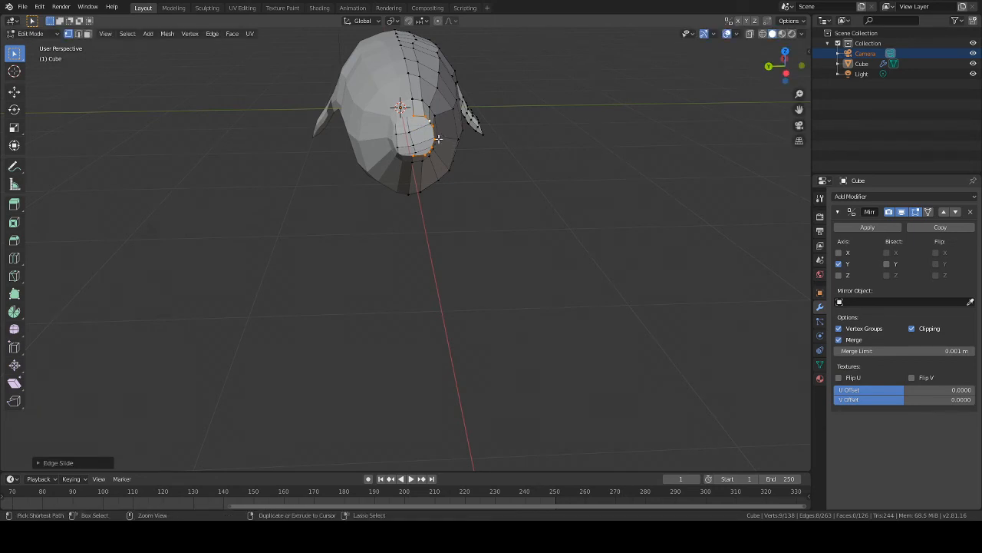
pyautogui.press('g')
pyautogui.press('z')
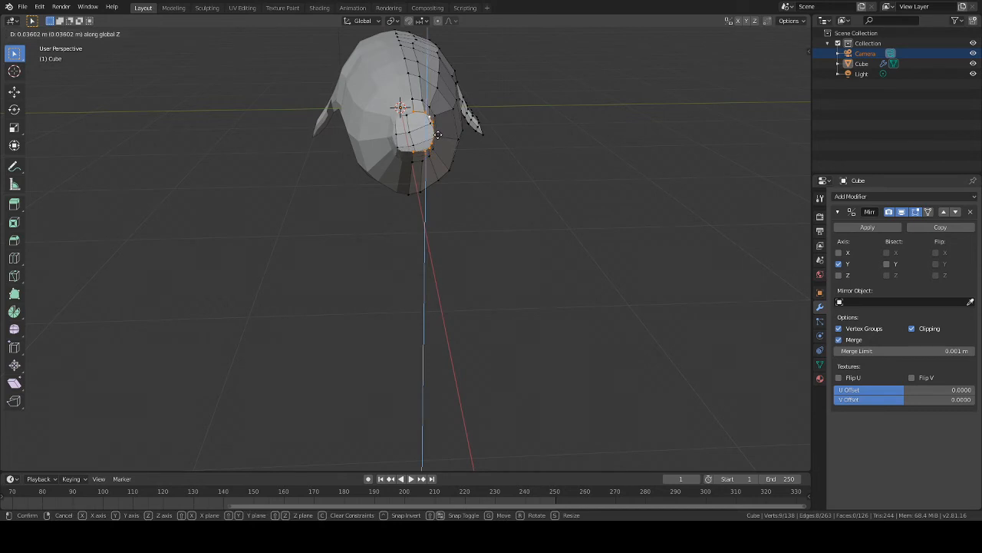
pyautogui.click(438, 138)
# Step: Flatten the open rear edge loop along Z and raise it toward the top line of the body
pyautogui.moveTo(439, 138); pyautogui.dragTo(366, 140, button='middle')
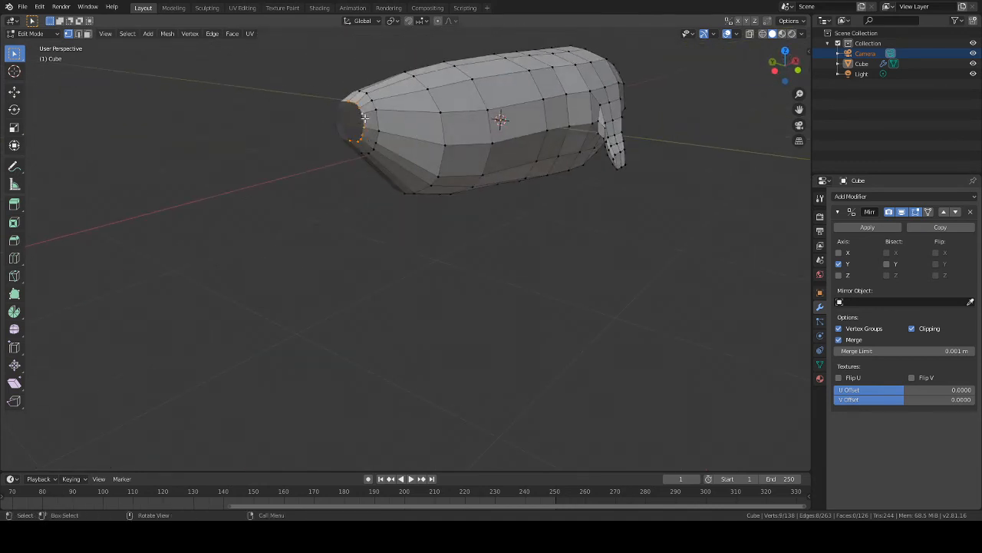
pyautogui.press('s')
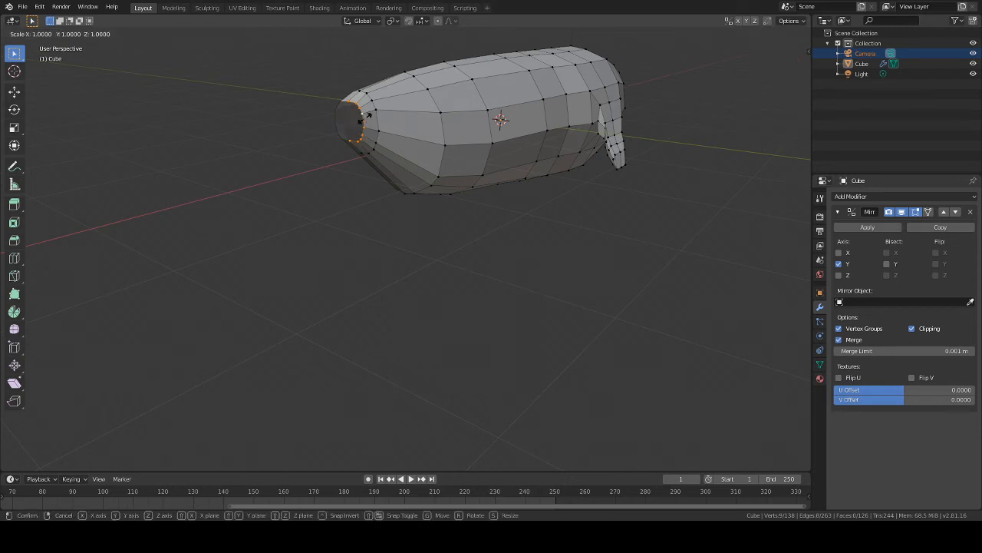
pyautogui.press('z')
pyautogui.click(363, 118)
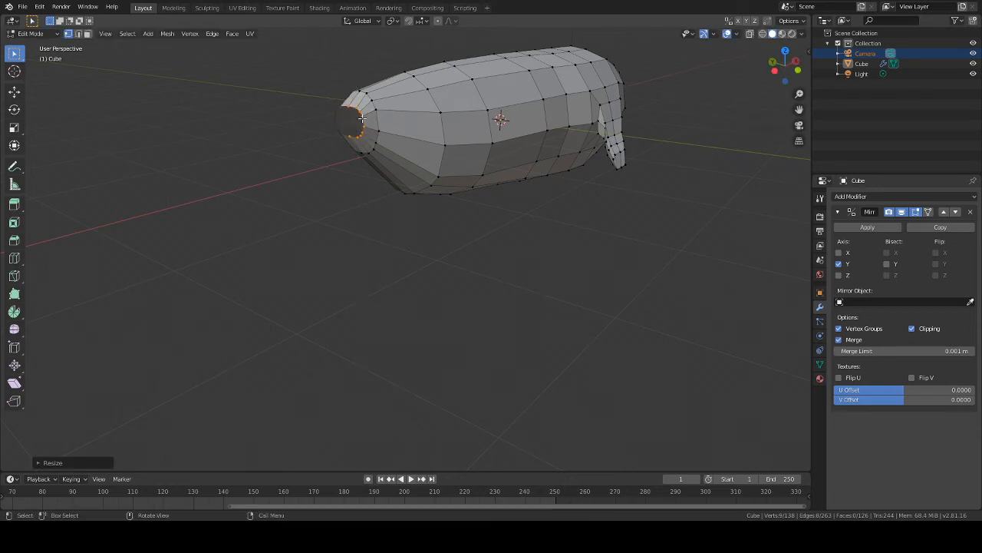
pyautogui.press('g')
pyautogui.press('z')
pyautogui.click(375, 127)
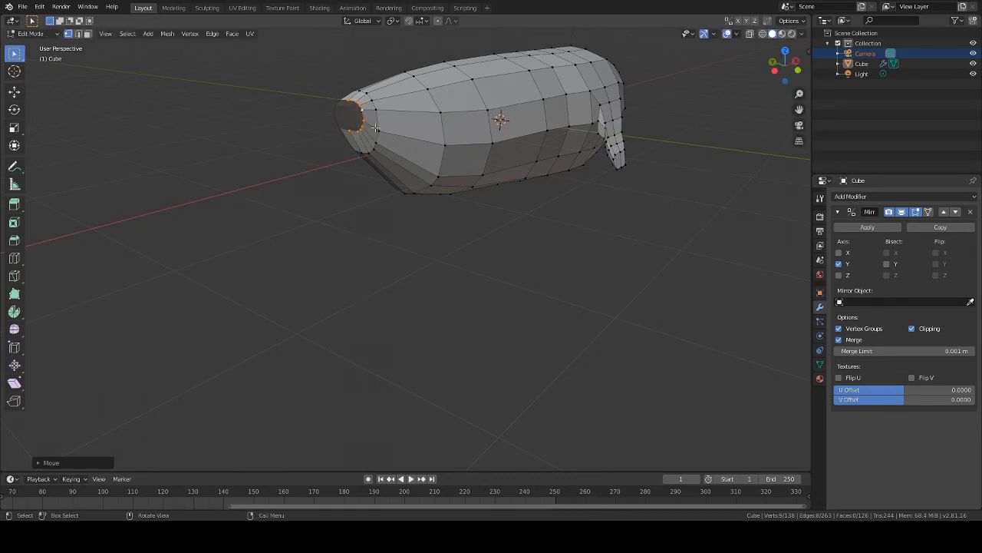
# Step: Deselect the side vertices of the open rear loop and scale the six remaining upper and lower vertices along Z
pyautogui.moveTo(375, 127); pyautogui.dragTo(449, 120, button='middle')
pyautogui.keyDown('shift'); pyautogui.click(444, 105); pyautogui.keyUp('shift')
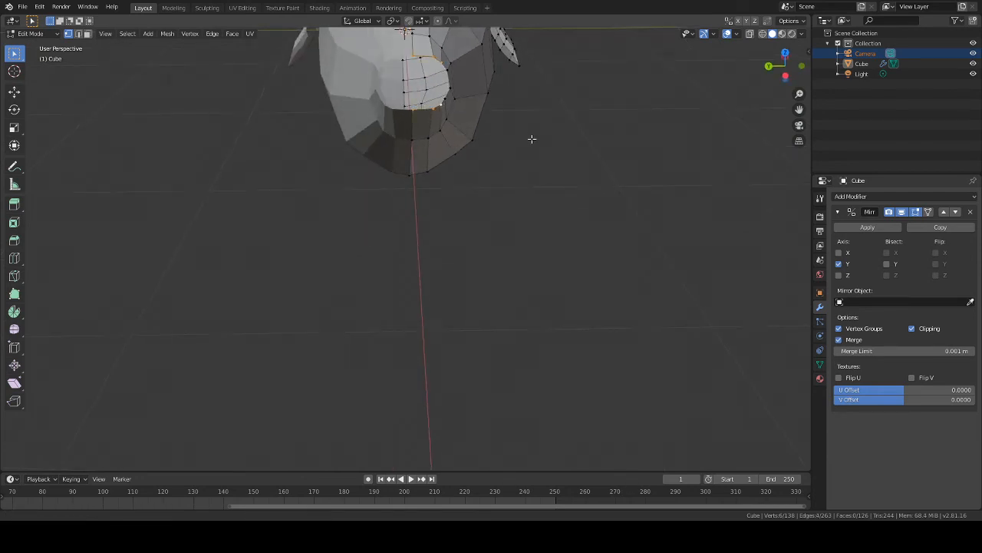
pyautogui.moveTo(530, 139); pyautogui.dragTo(533, 134, button='middle')
pyautogui.press('s')
pyautogui.press('z')
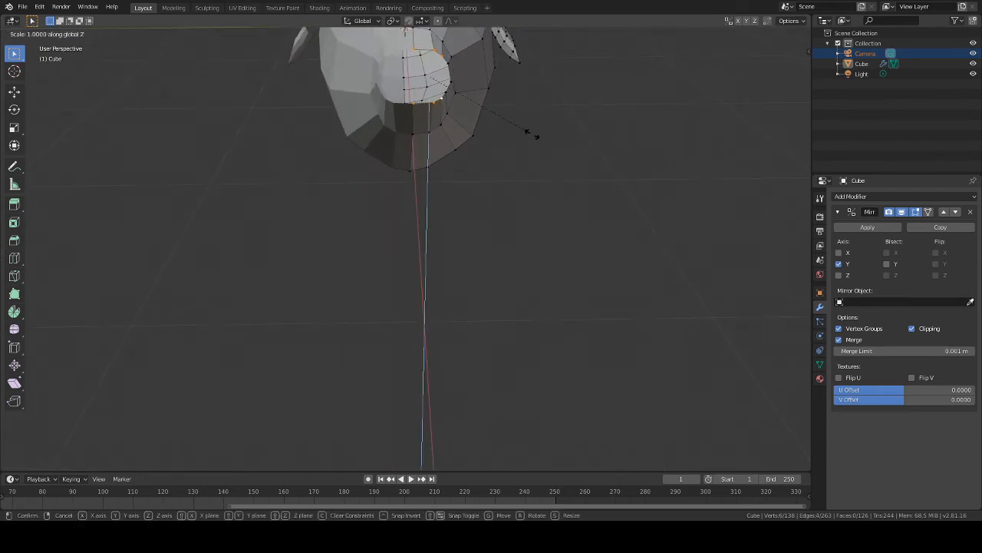
pyautogui.click(526, 131)
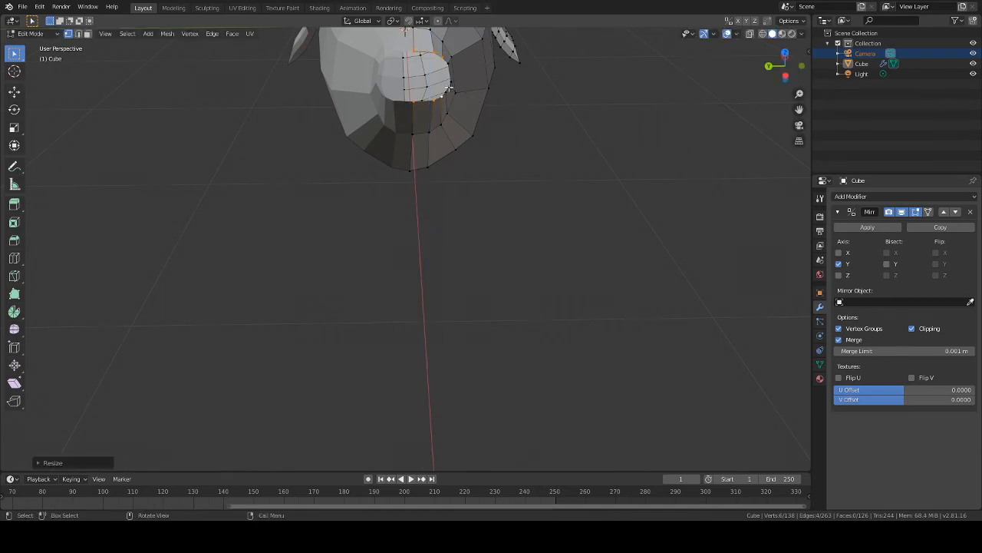
# Step: Add the side vertices back to the rear loop selection and scale it along Z
pyautogui.keyDown('shift'); pyautogui.click(444, 90); pyautogui.keyUp('shift')
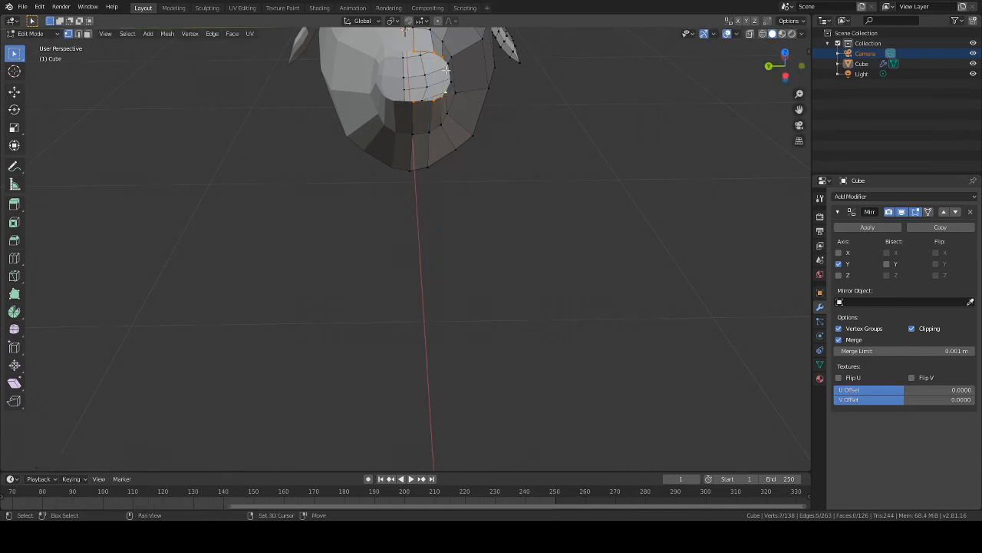
pyautogui.press('s')
pyautogui.press('z')
pyautogui.click(477, 98)
# Step: Extrude the open rear edge loop a short distance backward along X
pyautogui.moveTo(477, 98); pyautogui.dragTo(402, 235, button='middle')
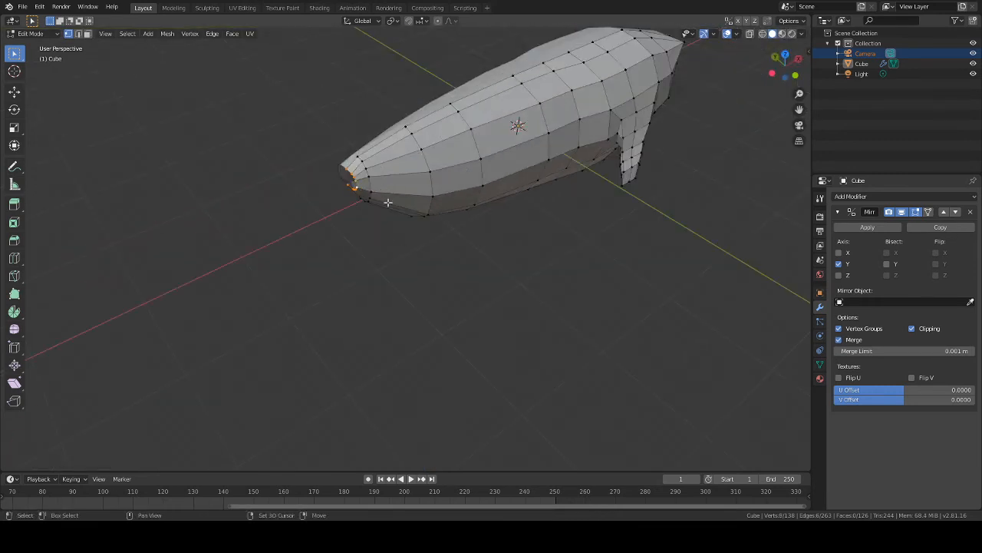
pyautogui.moveTo(388, 203); pyautogui.dragTo(622, 223, button='middle')
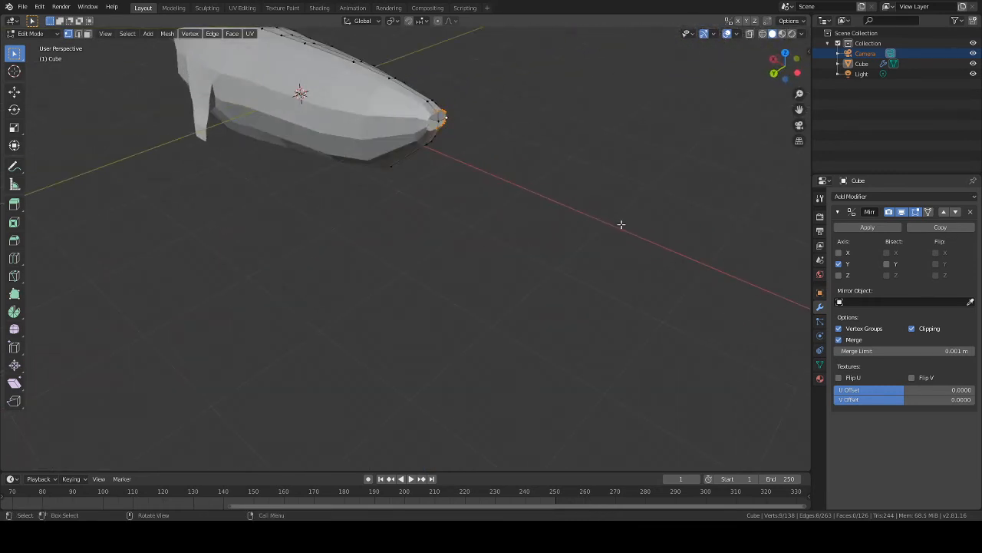
pyautogui.press('e')
pyautogui.press('x')
pyautogui.click(629, 225)
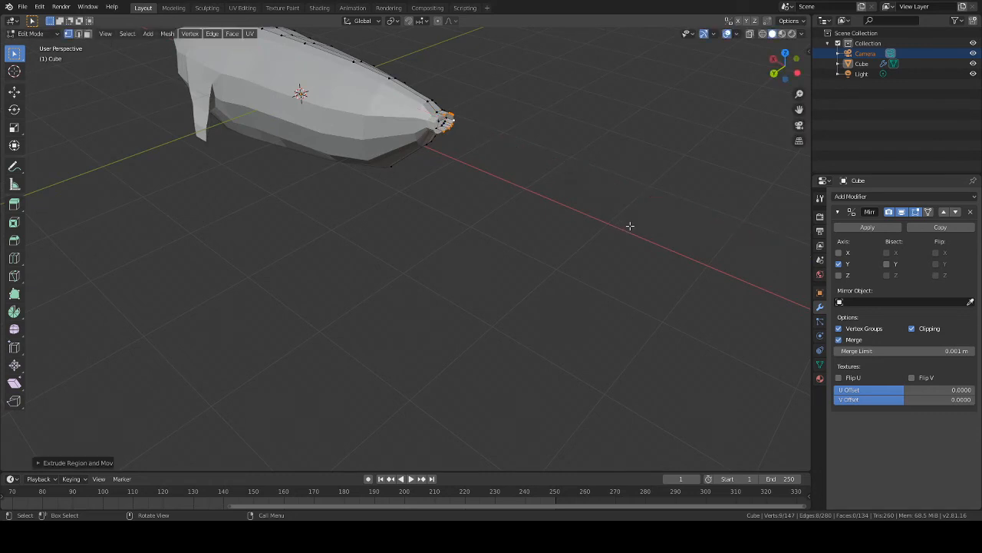
# Step: Enlarge the new end loop uniformly and flatten it along Z into a wide oval
pyautogui.moveTo(567, 205); pyautogui.dragTo(429, 193, button='middle')
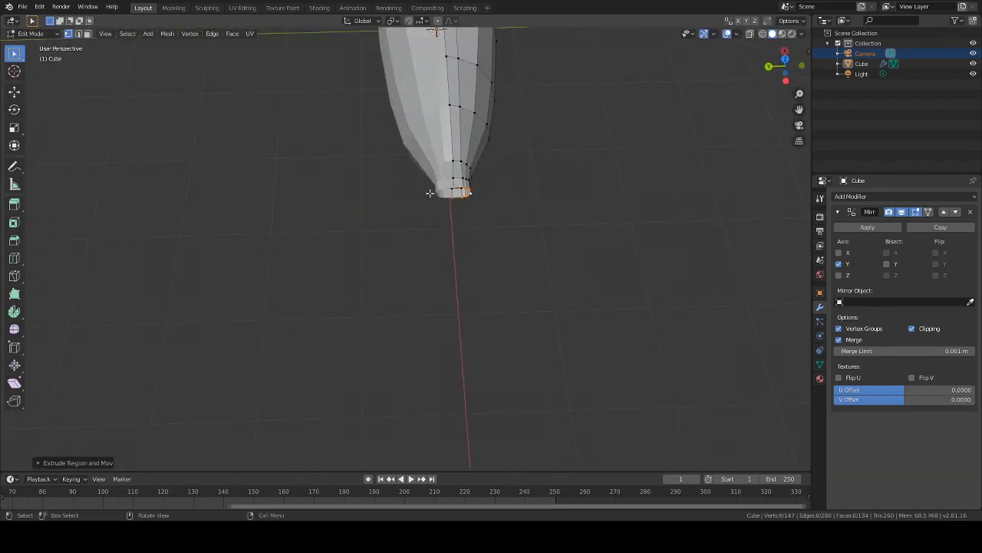
pyautogui.press('s')
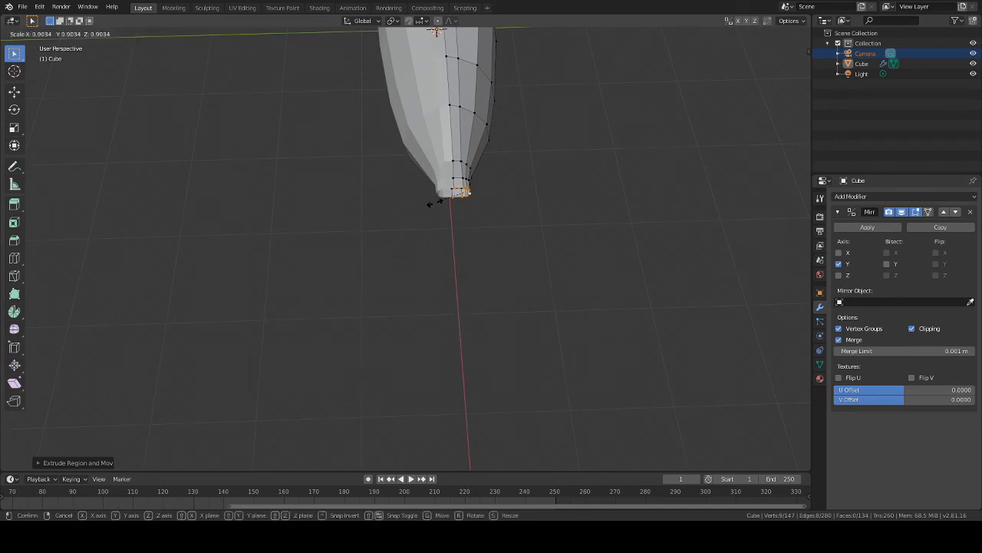
pyautogui.click(376, 213)
pyautogui.moveTo(461, 226); pyautogui.dragTo(438, 227, button='middle')
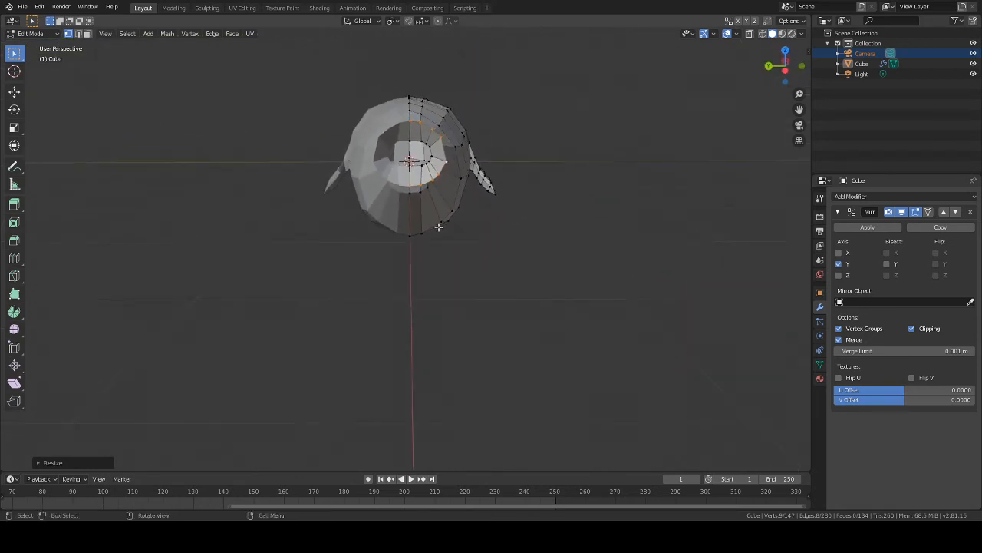
pyautogui.press('s')
pyautogui.press('z')
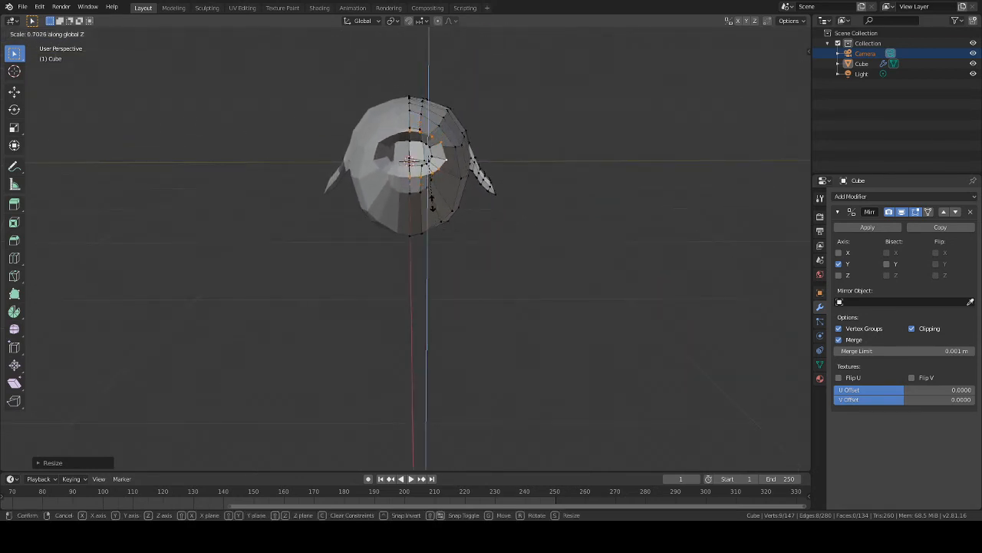
pyautogui.click(432, 193)
# Step: Extrude the flattened end loop backward along X to lengthen the tail stub
pyautogui.moveTo(432, 193); pyautogui.dragTo(442, 260, button='middle')
pyautogui.press('e')
pyautogui.press('x')
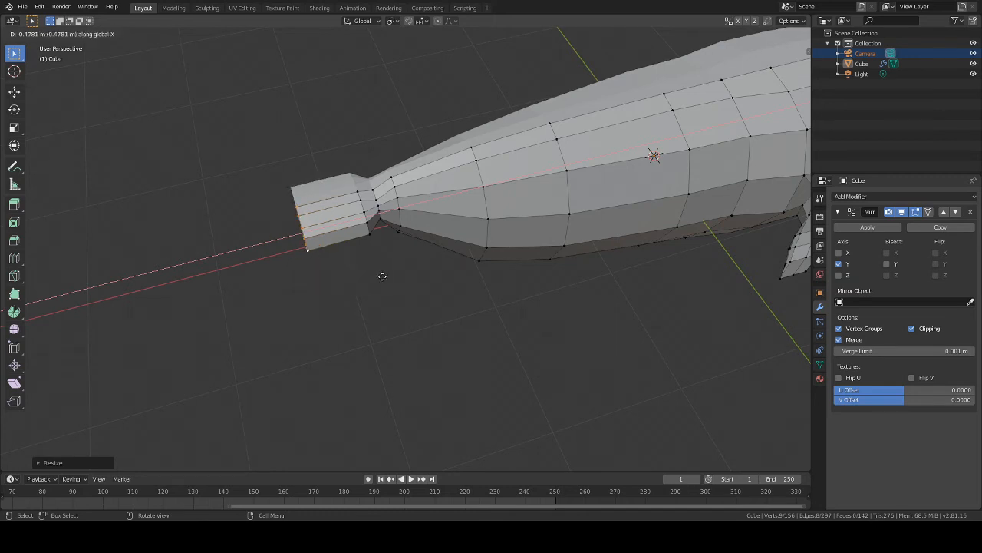
pyautogui.click(423, 274)
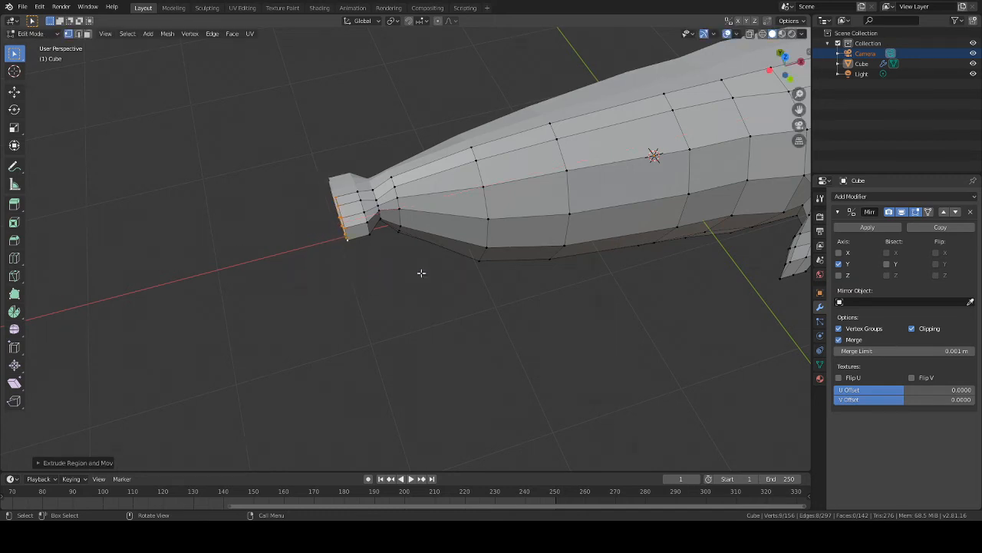
# Step: Try to flare the tail by moving its end loop outward and slightly down, and undo the moves
pyautogui.press('g')
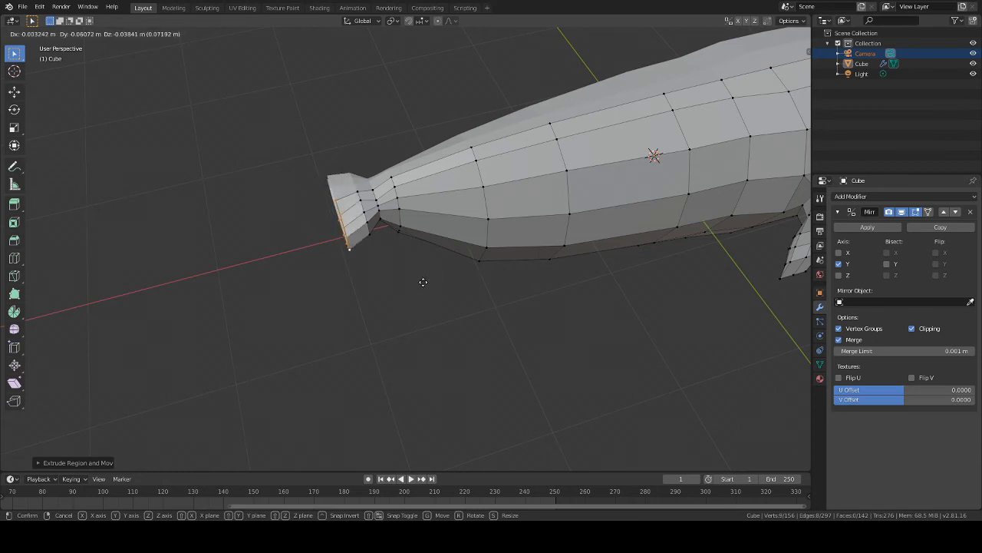
pyautogui.click(423, 283)
pyautogui.moveTo(423, 284); pyautogui.dragTo(494, 263, button='middle')
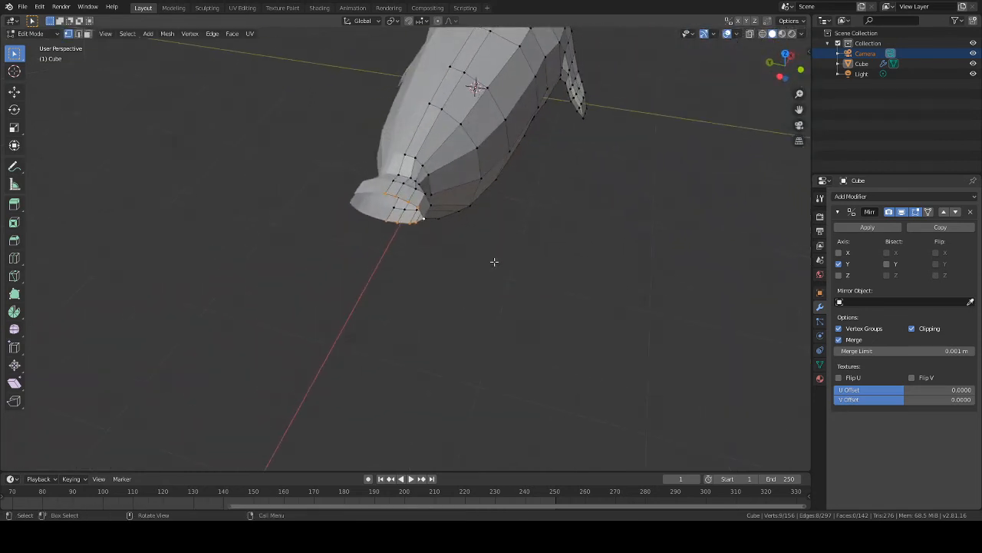
pyautogui.press('g')
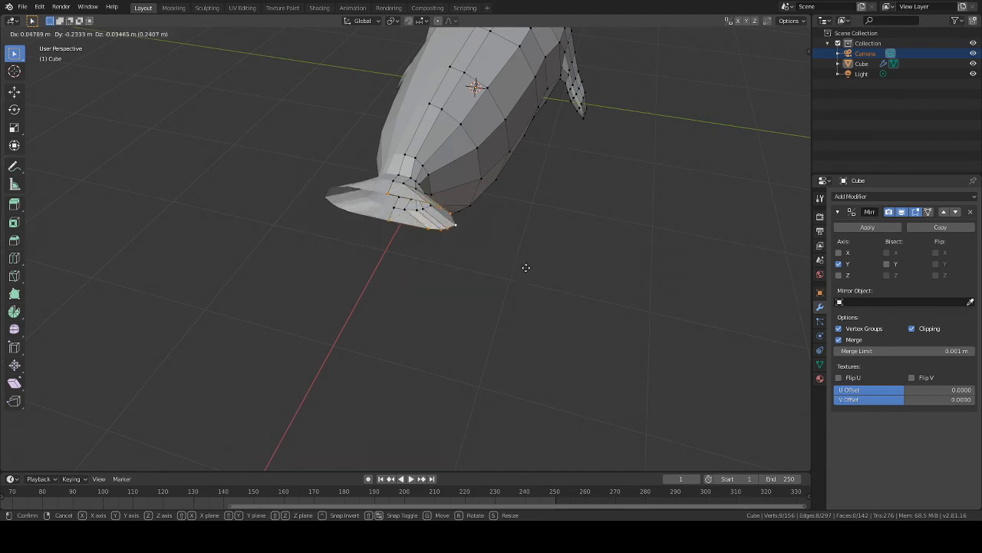
pyautogui.click(522, 268)
pyautogui.moveTo(522, 268); pyautogui.dragTo(426, 240, button='middle')
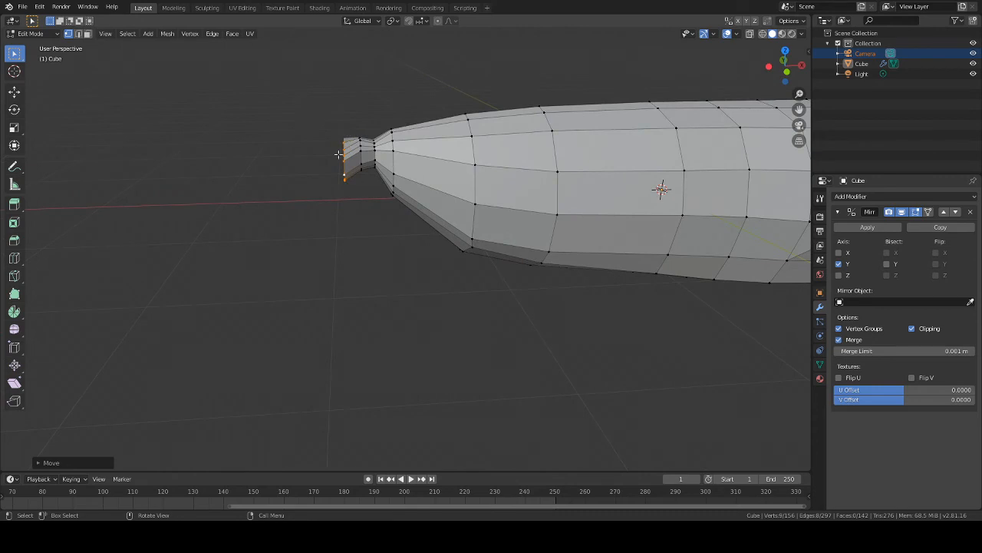
pyautogui.hotkey('ctrl', 'z')
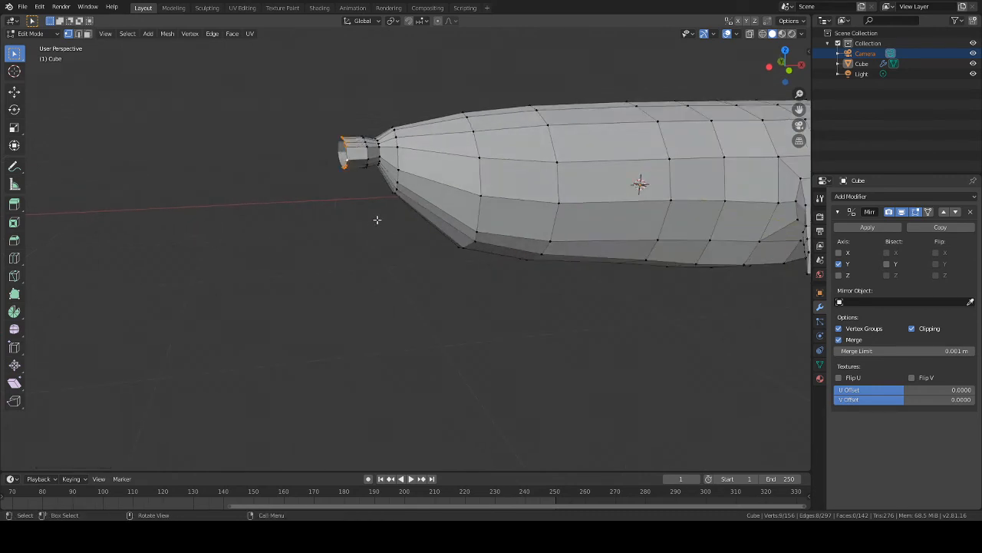
# Step: Scale up the tail's open end loop uniformly to flare it
pyautogui.moveTo(376, 219); pyautogui.dragTo(452, 237, button='middle')
pyautogui.press('s')
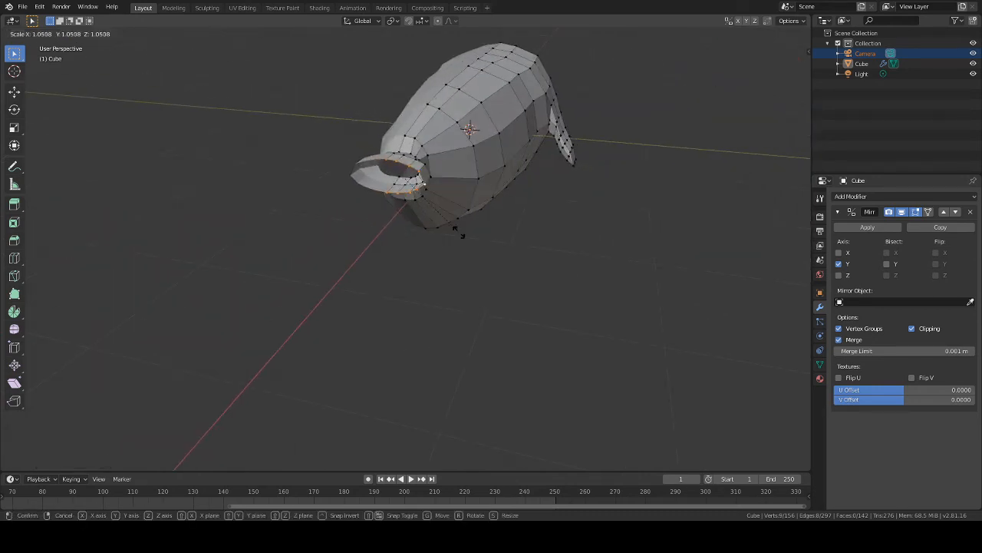
pyautogui.click(492, 238)
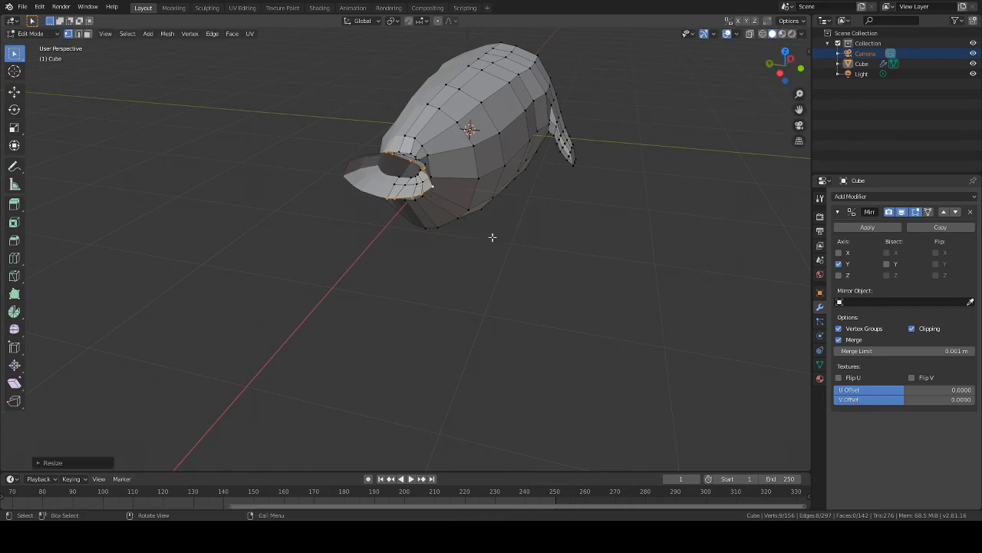
# Step: Raise the tail's open end loop about 0.02 m along Z and flatten it to about 0.8 of its height
pyautogui.press('g')
pyautogui.press('z')
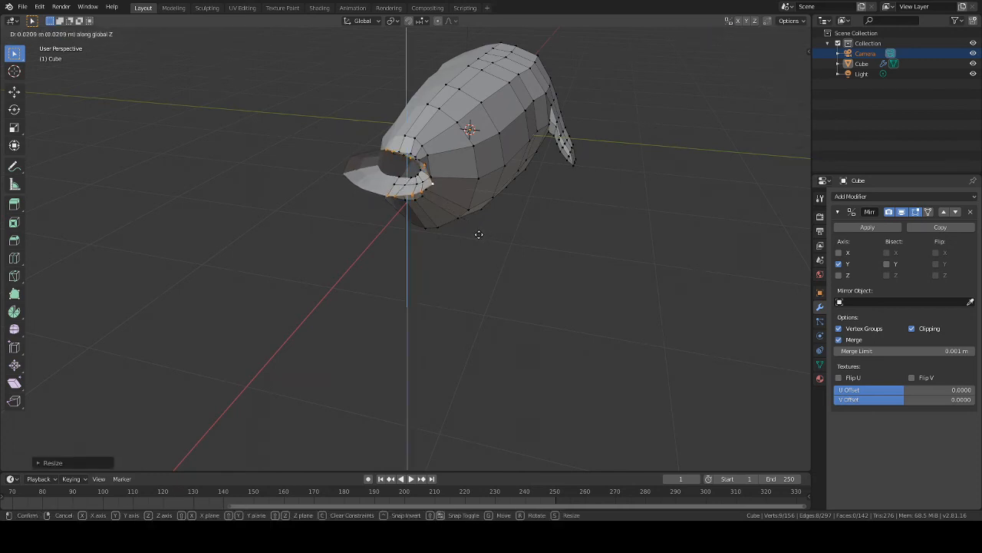
pyautogui.click(479, 234)
pyautogui.press('s')
pyautogui.press('z')
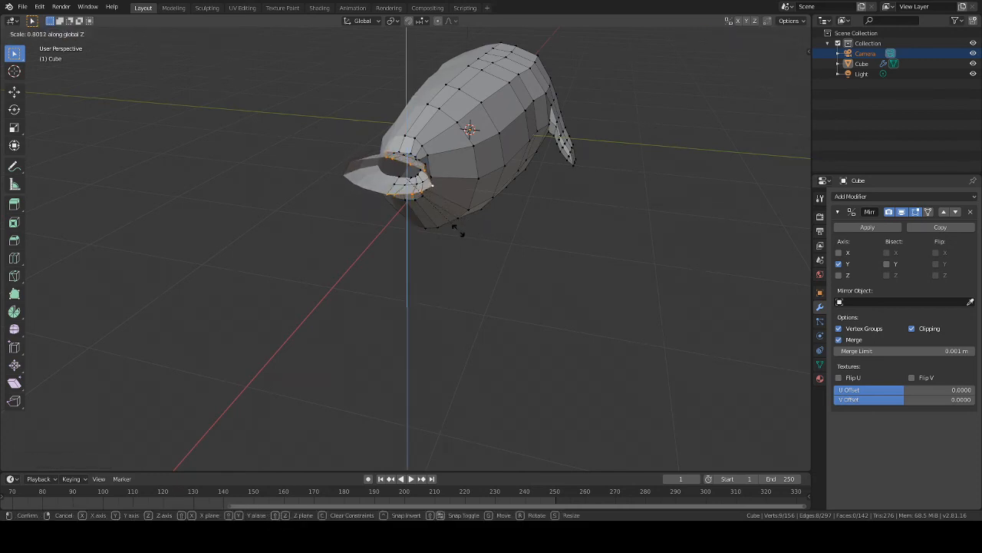
pyautogui.click(456, 232)
# Step: Try to shift the lower rear belly vertices along Z, then undo the move and clear the selection
pyautogui.moveTo(457, 232); pyautogui.dragTo(650, 226, button='middle')
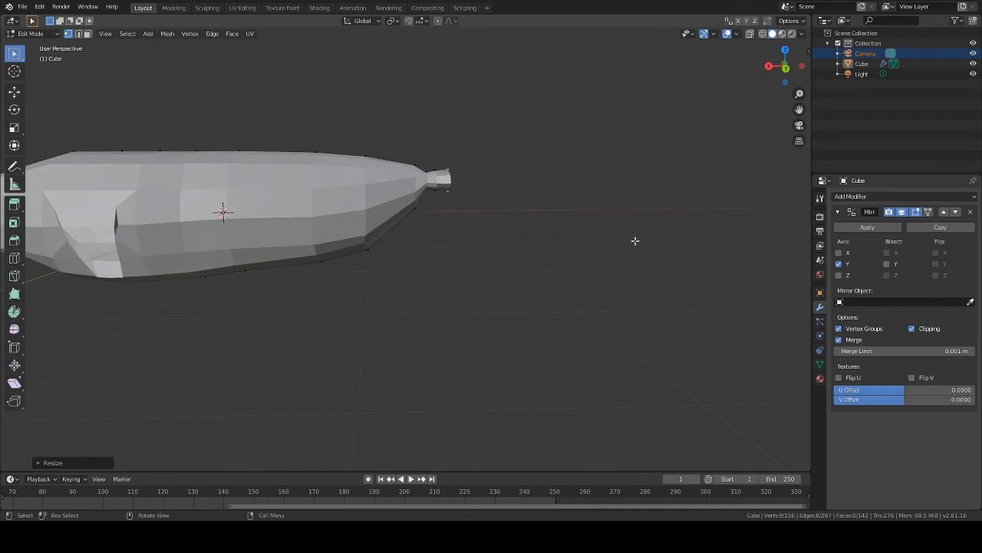
pyautogui.moveTo(404, 242); pyautogui.dragTo(463, 229, button='middle')
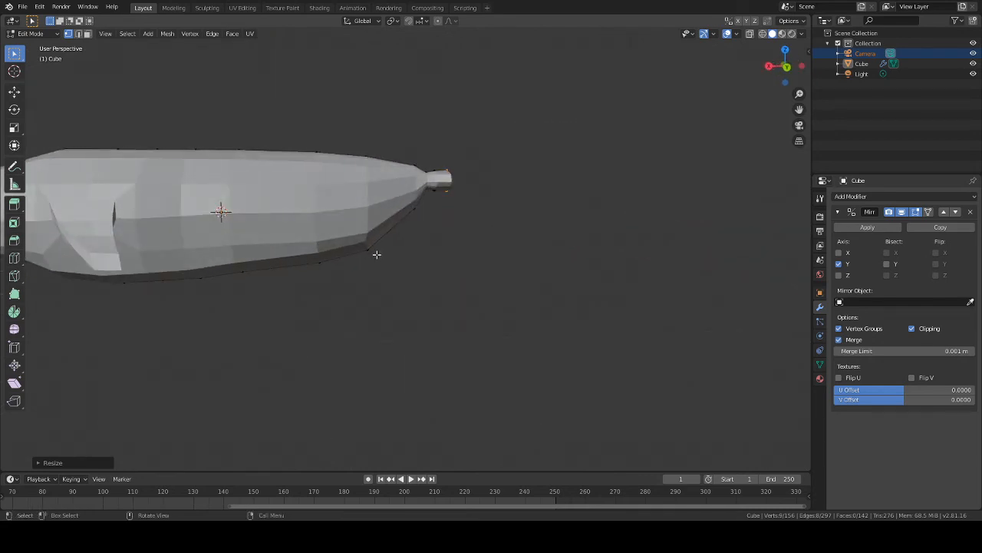
pyautogui.moveTo(363, 242)
pyautogui.mouseDown(button='middle')
pyautogui.moveTo(377, 261)
pyautogui.moveTo(192, 269)
pyautogui.moveTo(437, 280)
pyautogui.moveTo(358, 285)
pyautogui.moveTo(495, 271)
pyautogui.moveTo(502, 287)
pyautogui.mouseUp(button='middle')
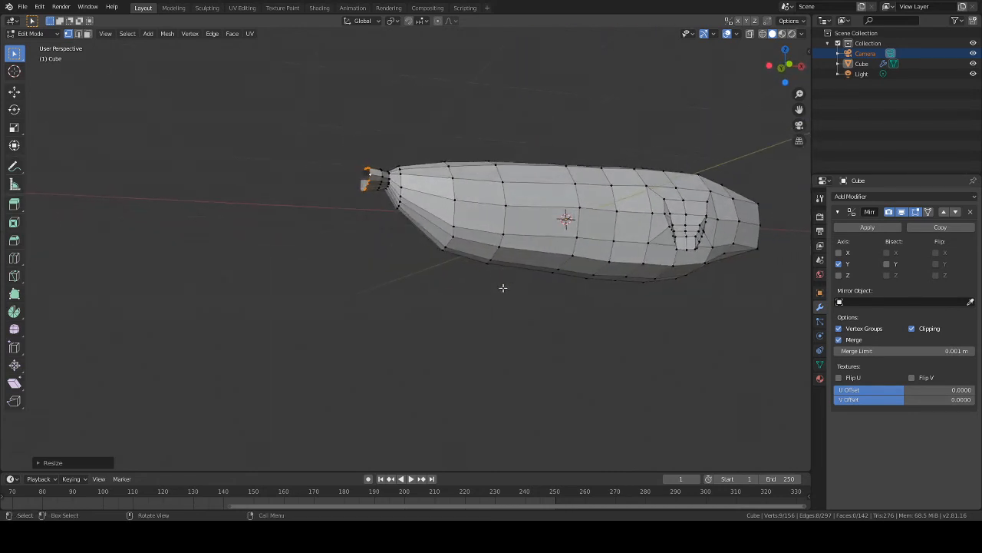
pyautogui.press('c')
pyautogui.moveTo(501, 232)
pyautogui.mouseDown()
pyautogui.moveTo(553, 250)
pyautogui.moveTo(559, 266)
pyautogui.mouseUp()
pyautogui.rightClick(547, 298)
pyautogui.moveTo(547, 298)
pyautogui.mouseDown(button='middle')
pyautogui.moveTo(576, 264)
pyautogui.moveTo(614, 260)
pyautogui.moveTo(526, 312)
pyautogui.mouseUp(button='middle')
pyautogui.press('g')
pyautogui.press('z')
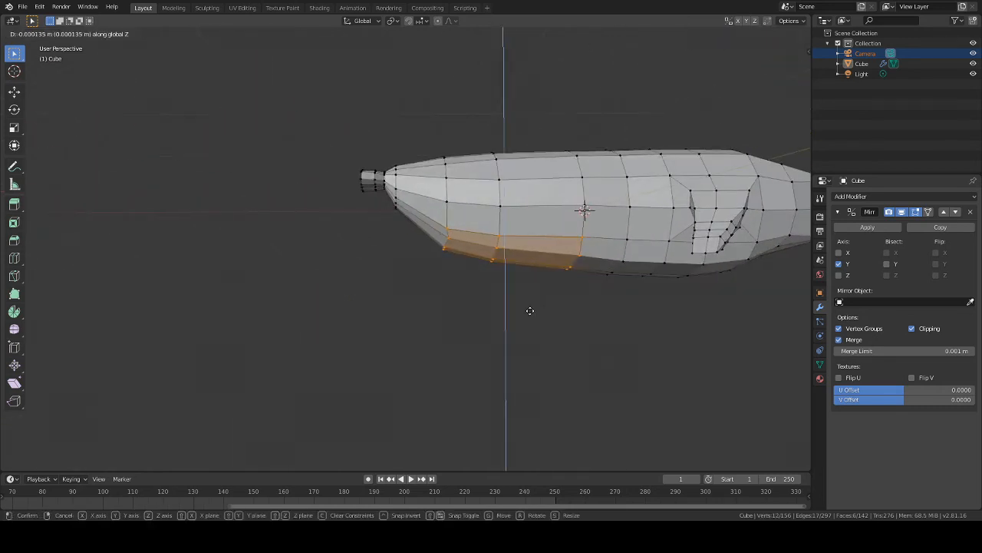
pyautogui.click(532, 309)
pyautogui.hotkey('ctrl', 'z')
pyautogui.hotkey('alt', 'a')
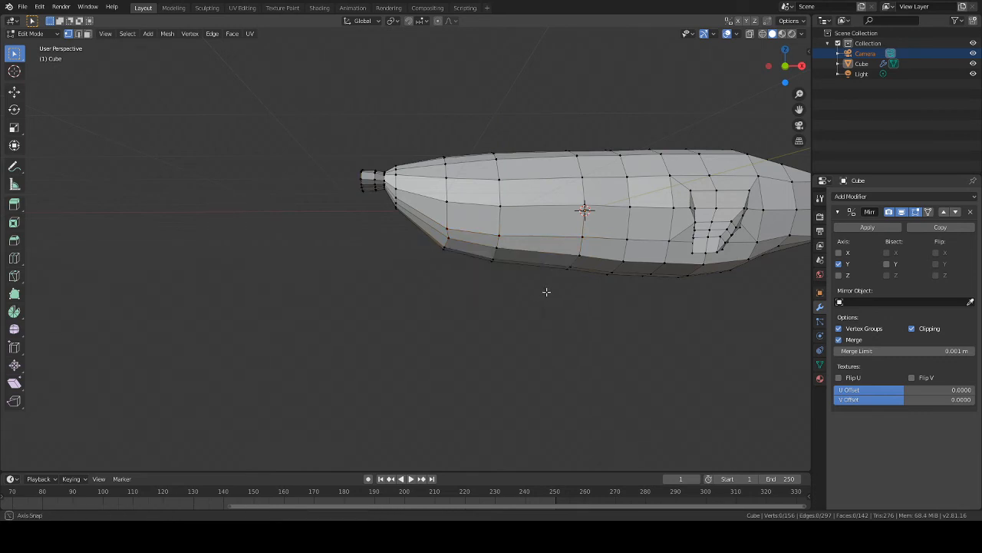
# Step: Select the lower rear belly vertices, including those on the underside, and raise them slightly along Z
pyautogui.moveTo(545, 289); pyautogui.dragTo(581, 246, button='middle')
pyautogui.press('c')
pyautogui.moveTo(535, 300)
pyautogui.mouseDown()
pyautogui.moveTo(482, 275)
pyautogui.moveTo(430, 268)
pyautogui.mouseUp()
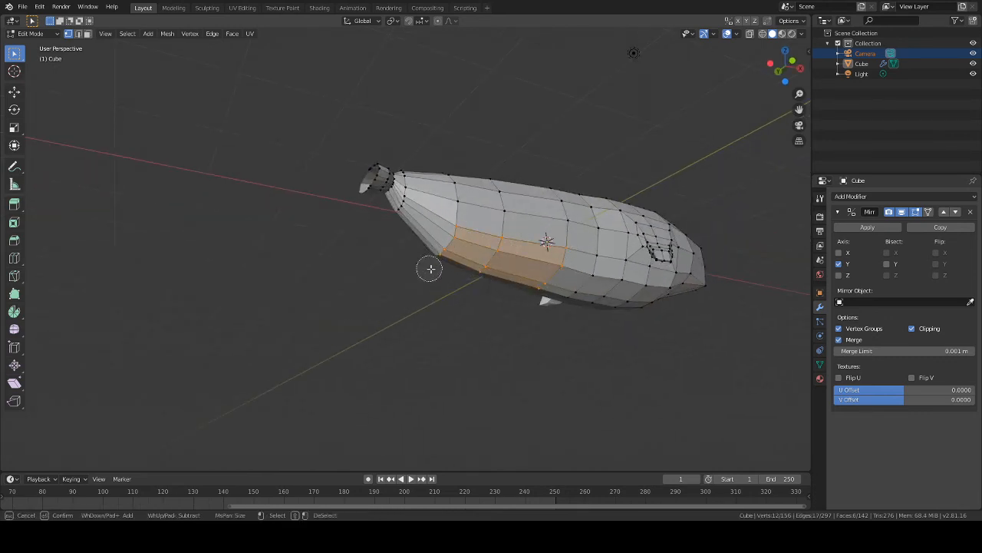
pyautogui.rightClick(430, 268)
pyautogui.moveTo(484, 328); pyautogui.dragTo(501, 342, button='middle')
pyautogui.press('g')
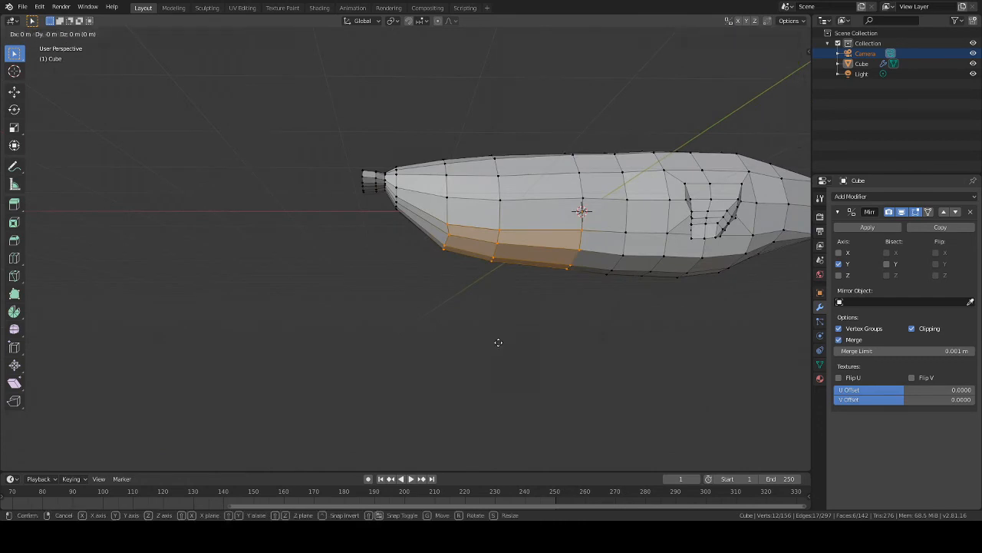
pyautogui.press('z')
pyautogui.click(499, 338)
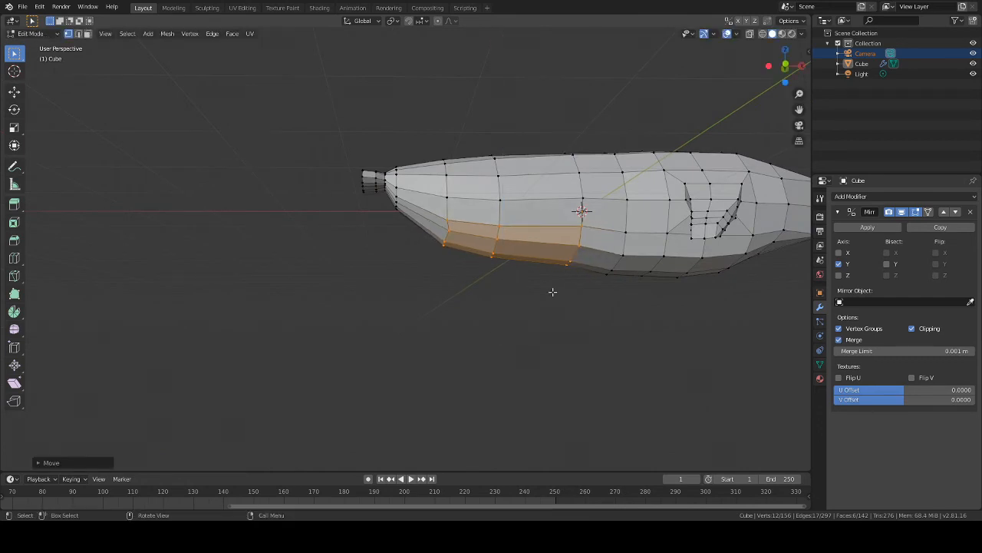
# Step: Drop the front row from the belly selection and raise the remaining rear rows further along Z to smooth the taper
pyautogui.keyDown('alt'); pyautogui.keyDown('shift'); pyautogui.click(580, 239); pyautogui.keyUp('shift'); pyautogui.keyUp('alt')
pyautogui.moveTo(580, 279); pyautogui.dragTo(570, 316, button='middle')
pyautogui.press('g')
pyautogui.press('z')
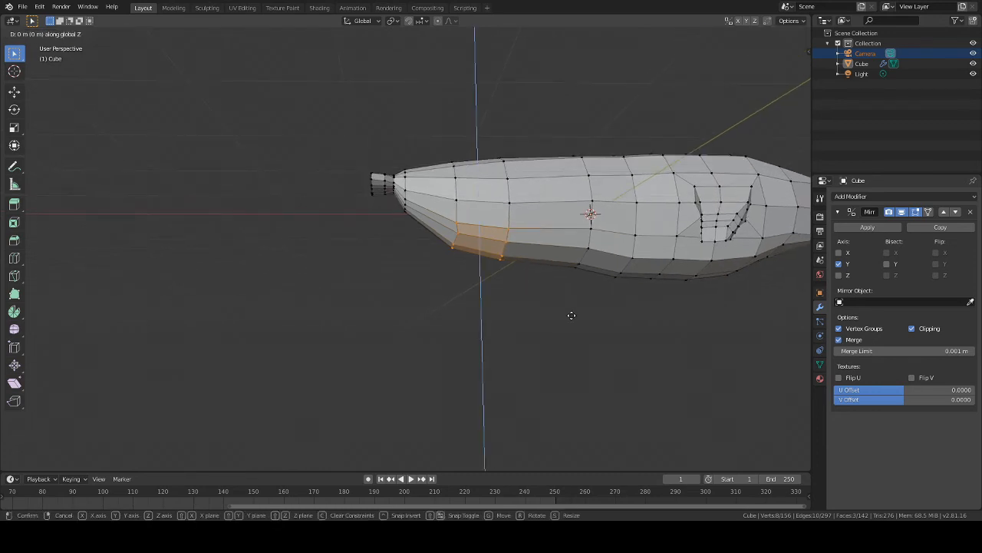
pyautogui.click(572, 309)
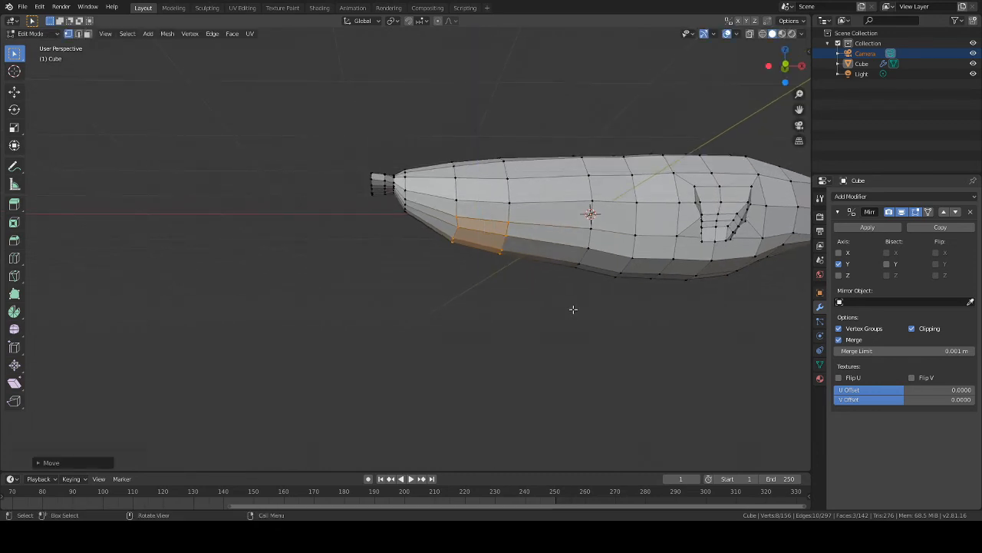
pyautogui.click(458, 240)
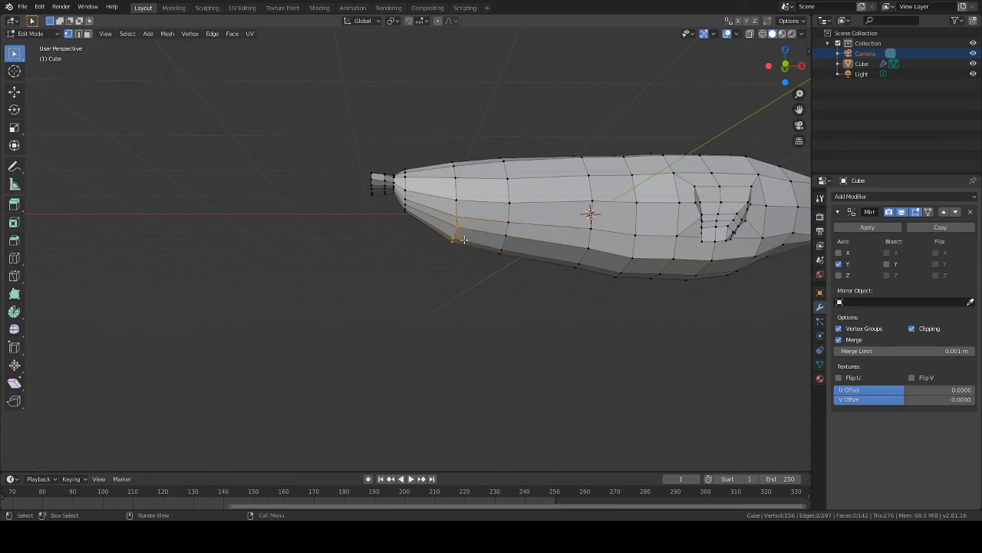
pyautogui.click(462, 227)
# Step: Nudge the vertices beside the centre line on the upper and lower edges of the tail's end loop slightly outward along Y
pyautogui.scroll(-10, 307, 313)
pyautogui.moveTo(307, 314); pyautogui.dragTo(357, 167, button='middle')
pyautogui.moveTo(422, 229); pyautogui.dragTo(450, 233, button='middle')
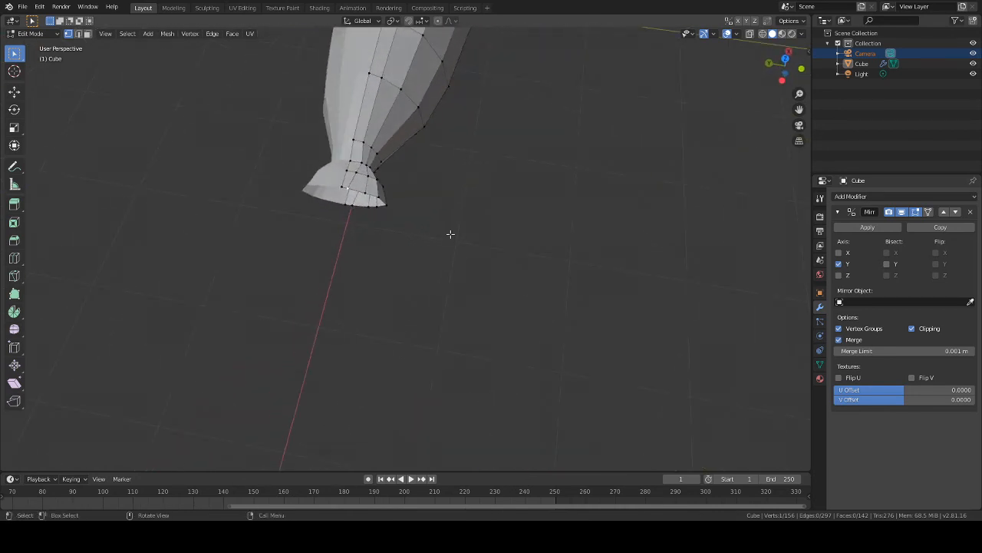
pyautogui.press('g')
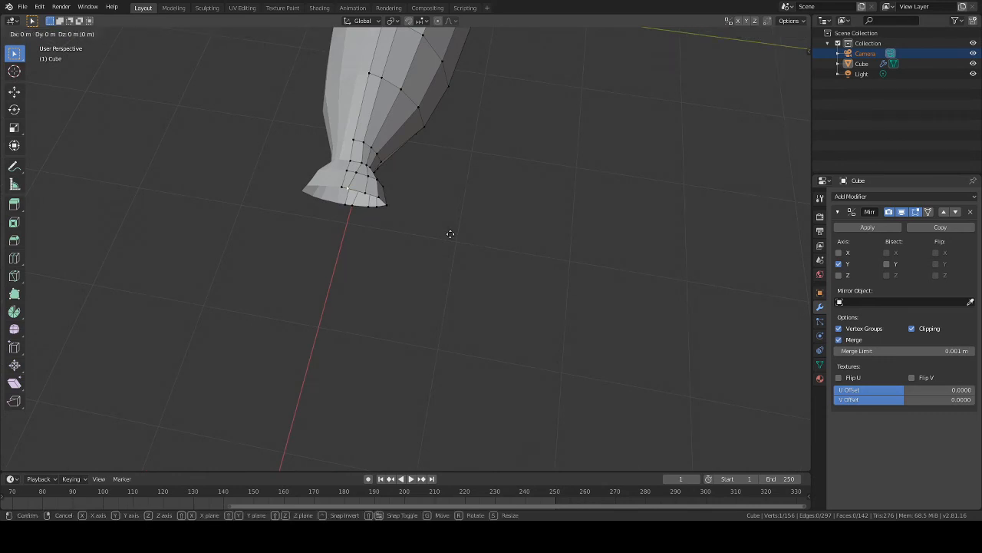
pyautogui.press('y')
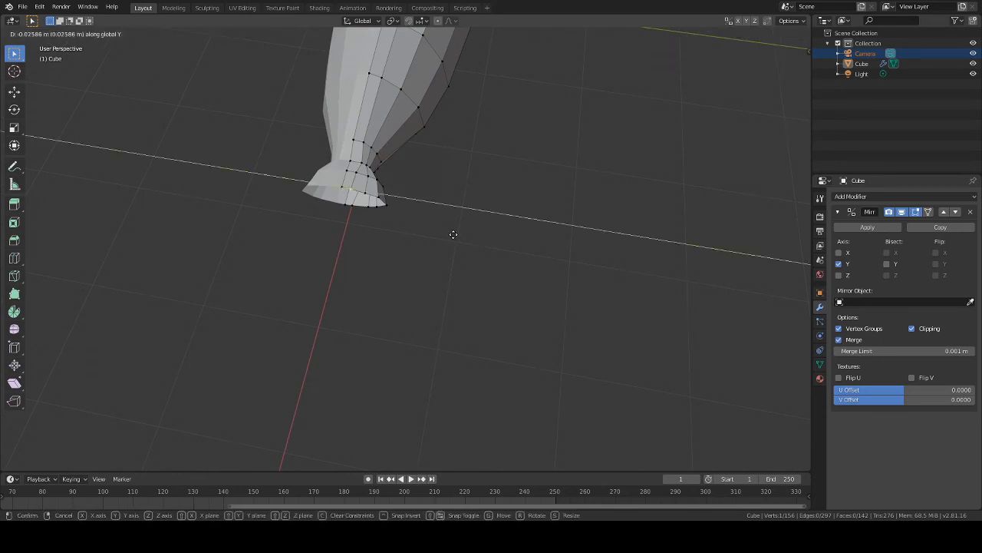
pyautogui.click(452, 234)
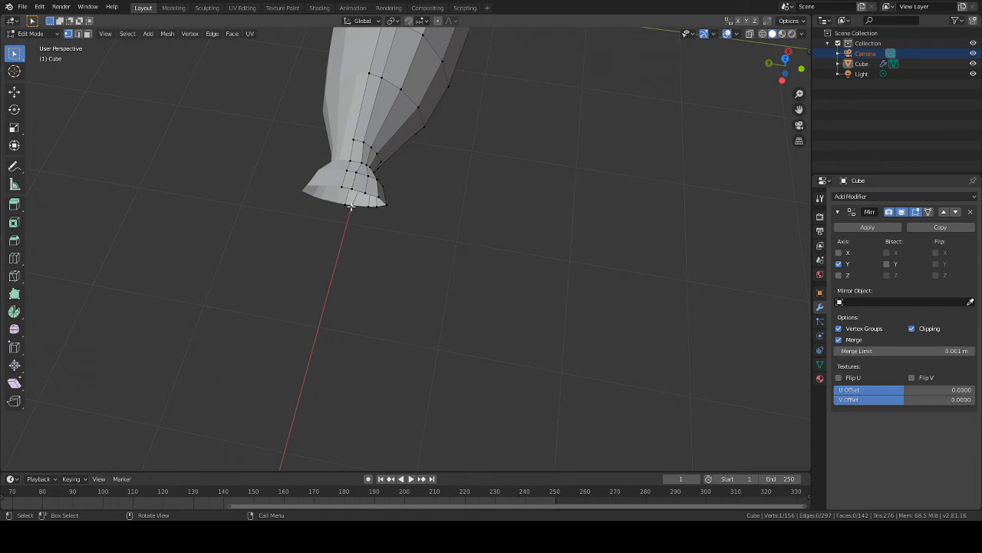
pyautogui.press('g')
pyautogui.press('y')
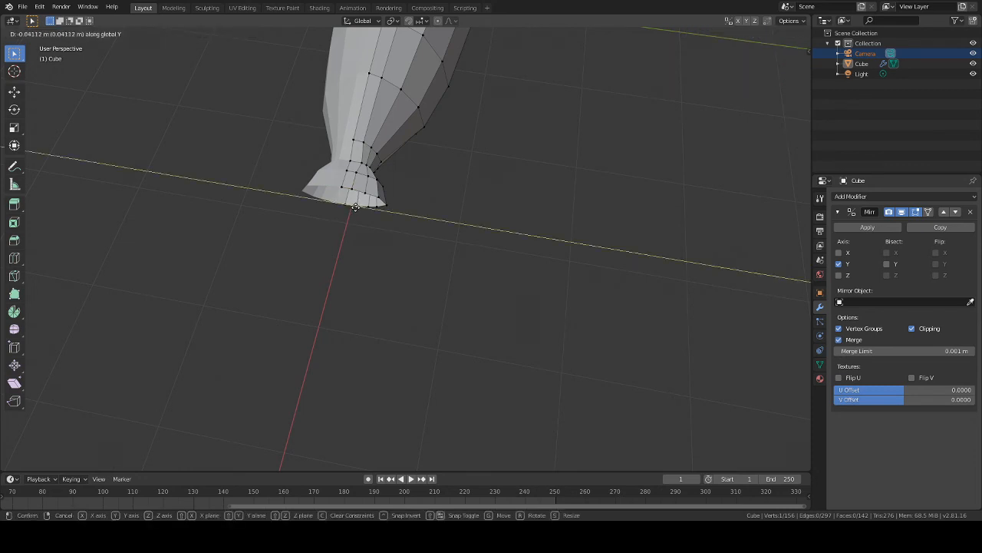
pyautogui.click(355, 207)
# Step: Select the tail's whole open end loop and extrude it backward along X to lengthen the tail
pyautogui.moveTo(395, 248); pyautogui.dragTo(379, 216, button='middle')
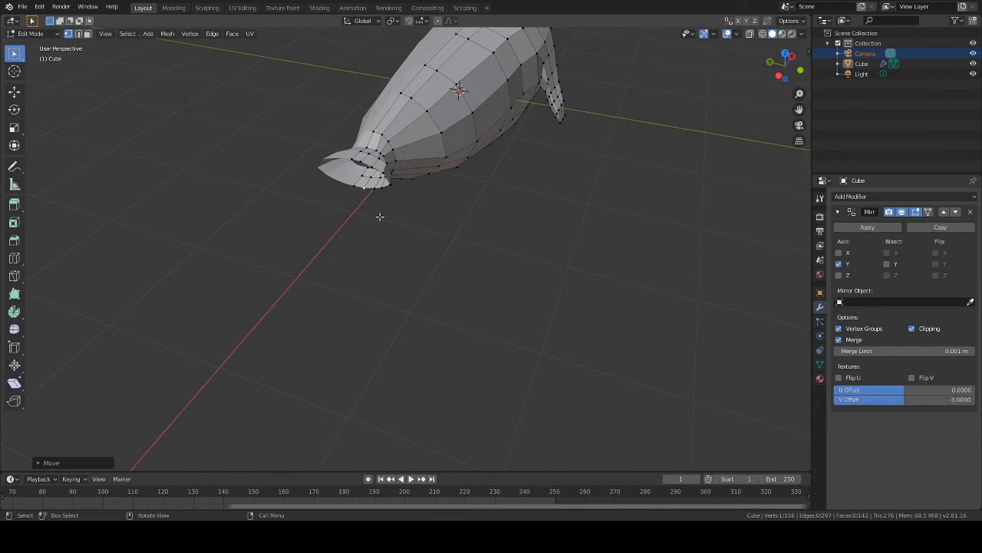
pyautogui.moveTo(379, 216); pyautogui.dragTo(486, 218, button='middle')
pyautogui.keyDown('alt'); pyautogui.click(382, 174); pyautogui.keyUp('alt')
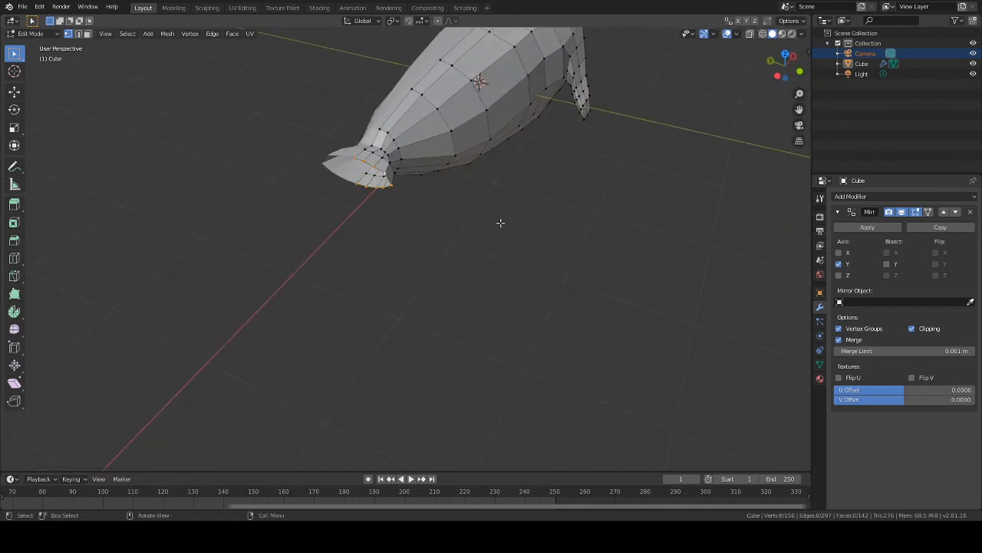
pyautogui.moveTo(500, 223); pyautogui.dragTo(525, 233, button='middle')
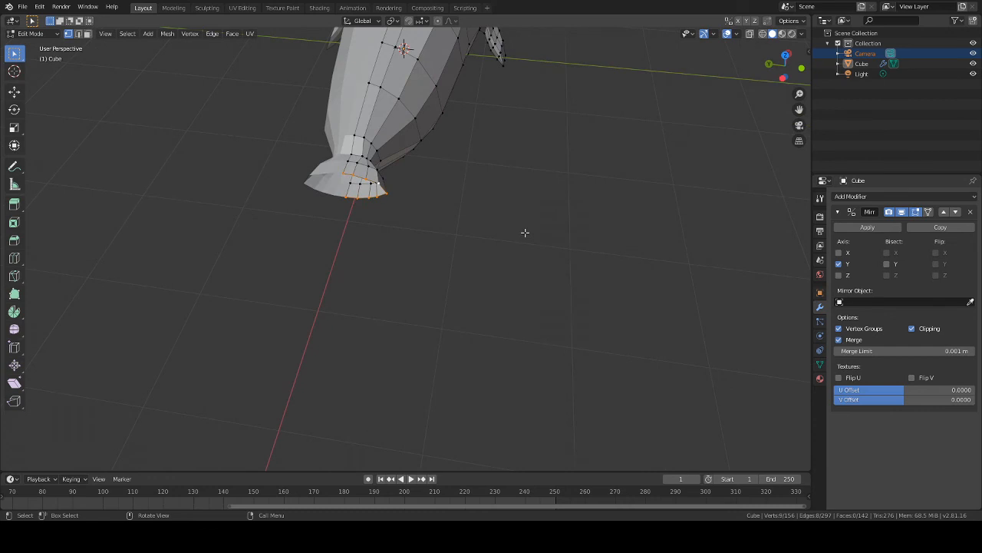
pyautogui.press('e')
pyautogui.press('x')
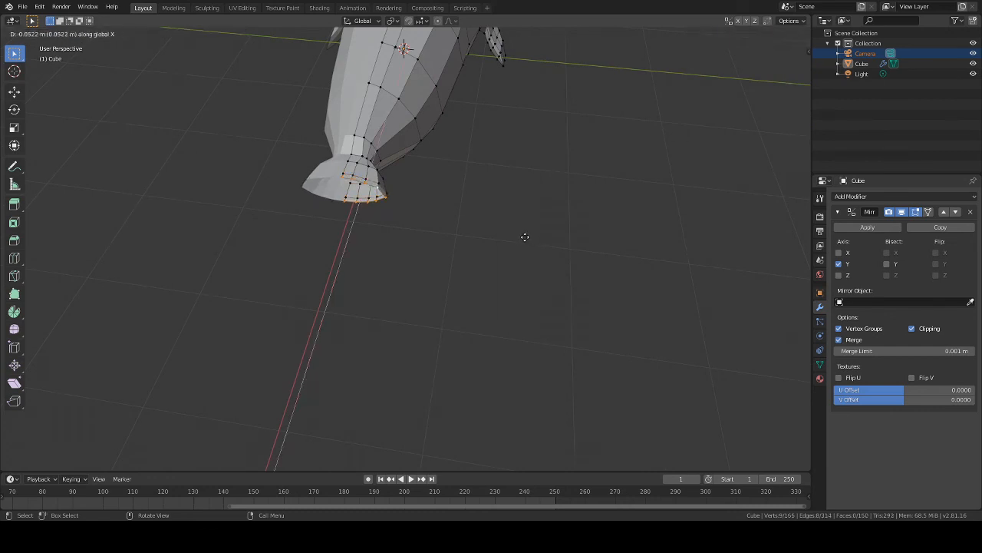
pyautogui.click(522, 243)
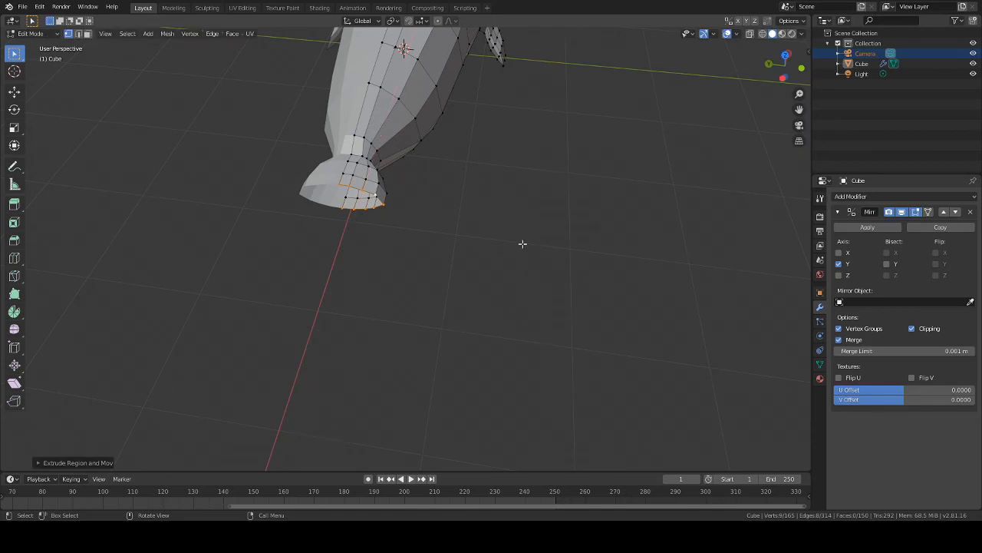
# Step: Move the extruded end loop outward along Y by about 0.06 m to widen the tail
pyautogui.press('g')
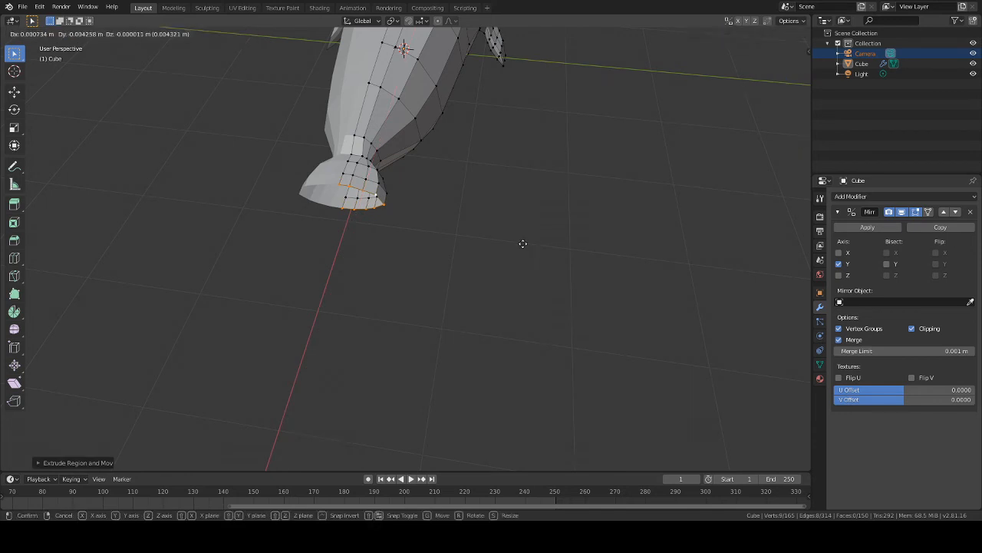
pyautogui.press('y')
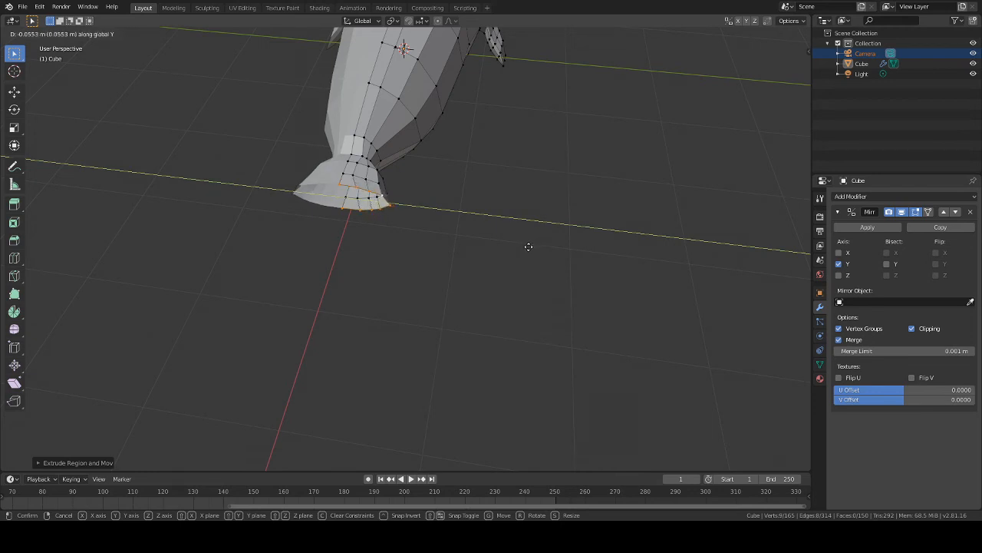
pyautogui.click(529, 247)
# Step: Select the tail's last two edge loops and move them outward along Y by about 0.09 m
pyautogui.moveTo(529, 246); pyautogui.dragTo(434, 238, button='middle')
pyautogui.scroll(-5, 419, 245)
pyautogui.scroll(7, 436, 252)
pyautogui.keyDown('alt'); pyautogui.click(416, 170); pyautogui.keyUp('alt')
pyautogui.keyDown('alt'); pyautogui.keyDown('shift'); pyautogui.click(394, 160); pyautogui.keyUp('shift'); pyautogui.keyUp('alt')
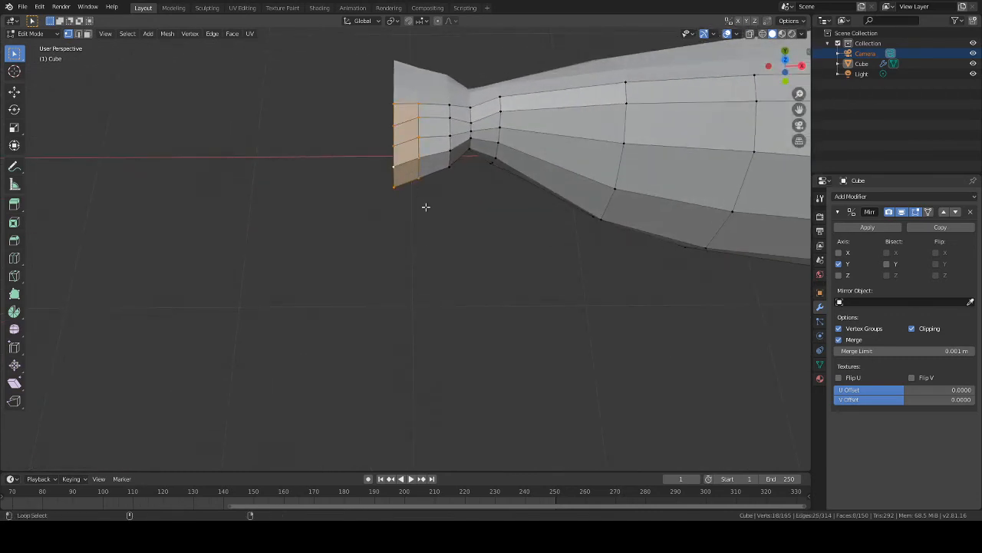
pyautogui.moveTo(481, 210); pyautogui.dragTo(570, 200, button='middle')
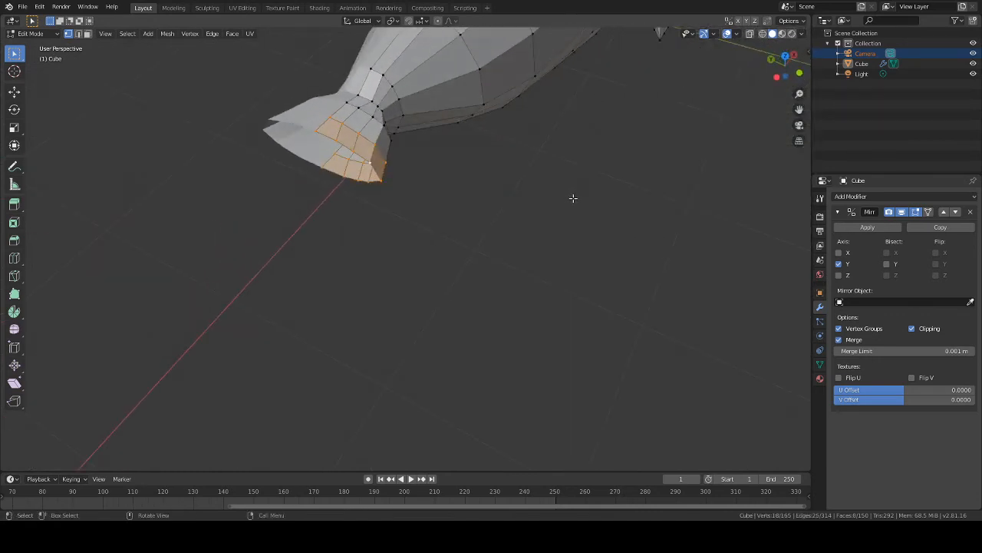
pyautogui.press('g')
pyautogui.press('y')
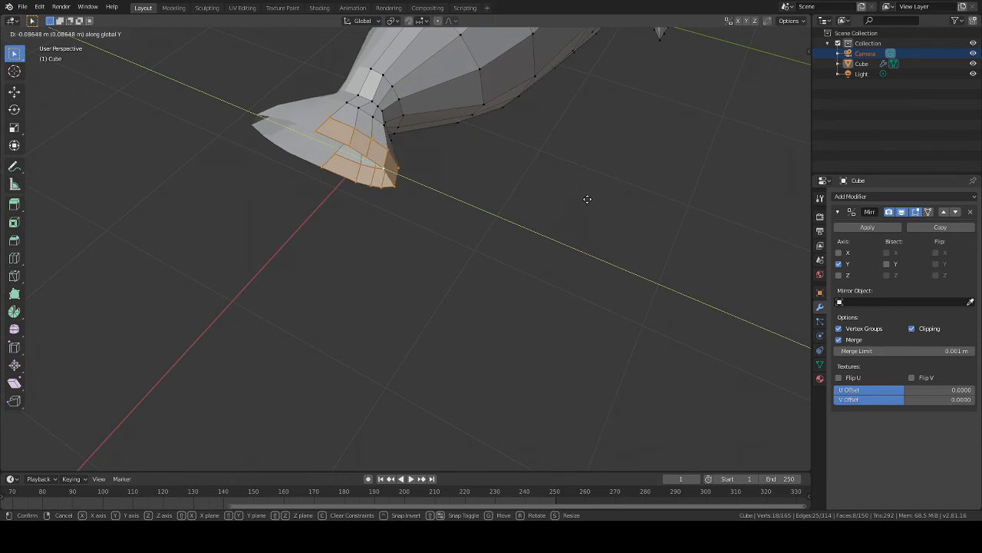
pyautogui.click(585, 201)
# Step: Select only the tail's open end loop and move it further outward along Y to flare the fluke
pyautogui.moveTo(575, 204); pyautogui.dragTo(475, 207, button='middle')
pyautogui.scroll(-3, 465, 220)
pyautogui.scroll(2, 440, 261)
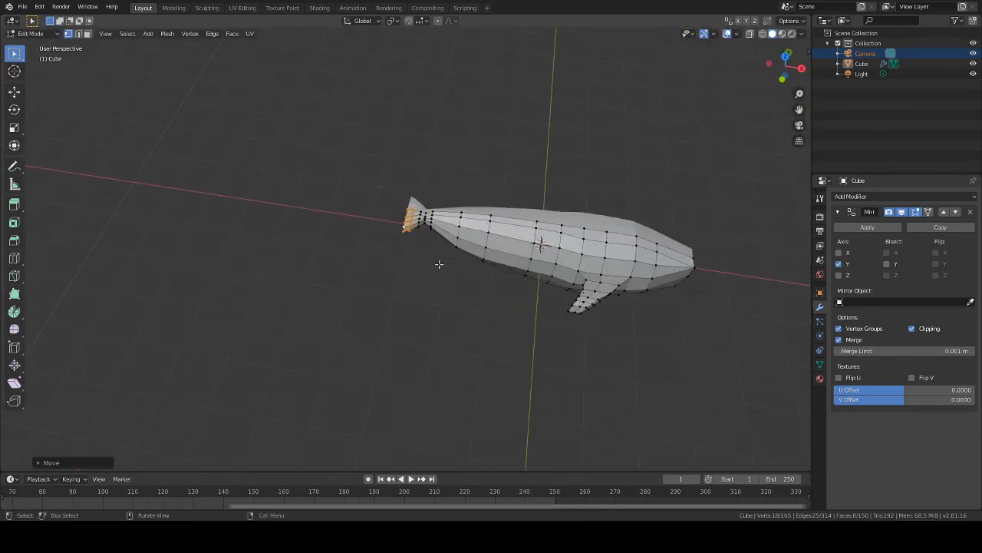
pyautogui.moveTo(448, 294); pyautogui.dragTo(451, 257, button='middle')
pyautogui.scroll(3, 438, 246)
pyautogui.hotkey('alt', 'a')
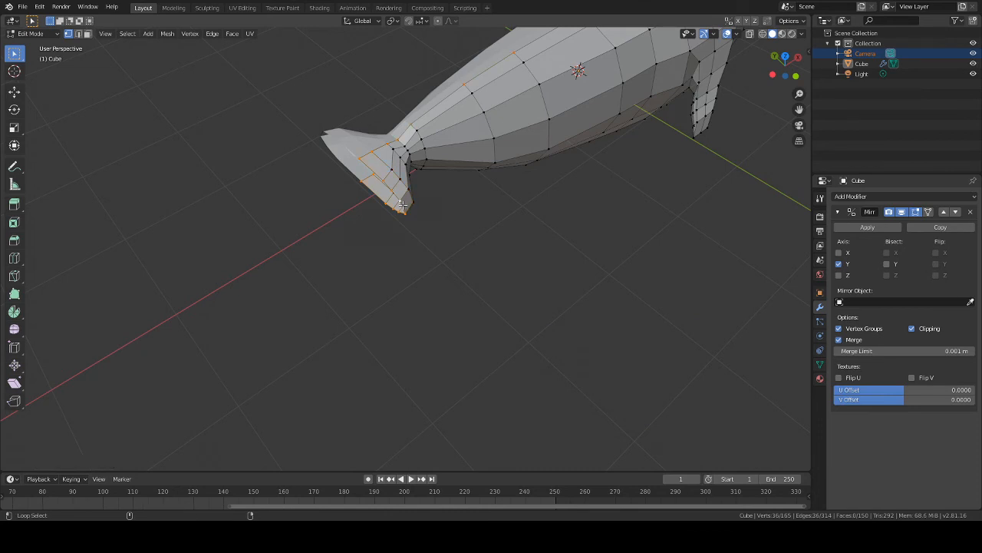
pyautogui.keyDown('alt'); pyautogui.click(403, 205); pyautogui.keyUp('alt')
pyautogui.press('g')
pyautogui.press('y')
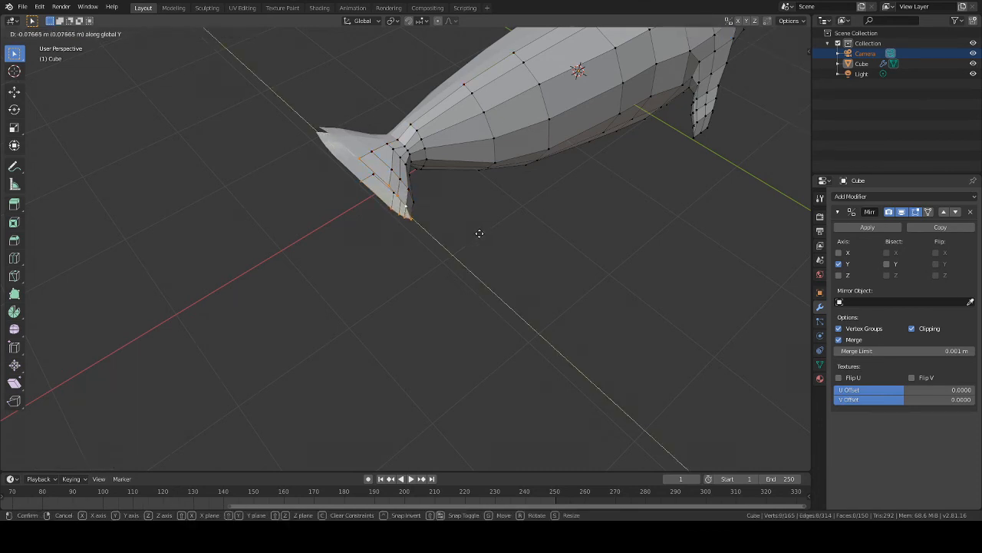
pyautogui.click(483, 237)
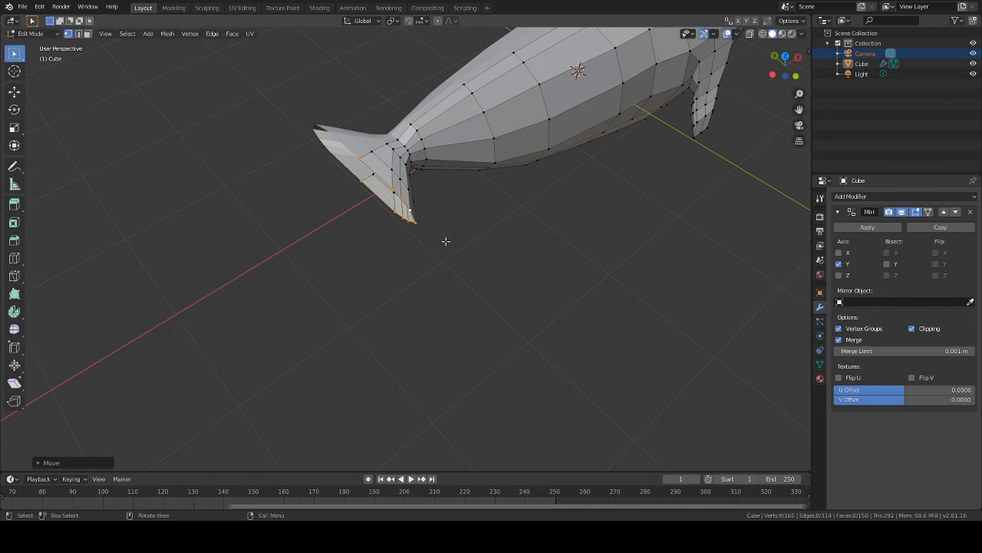
pyautogui.press('r')
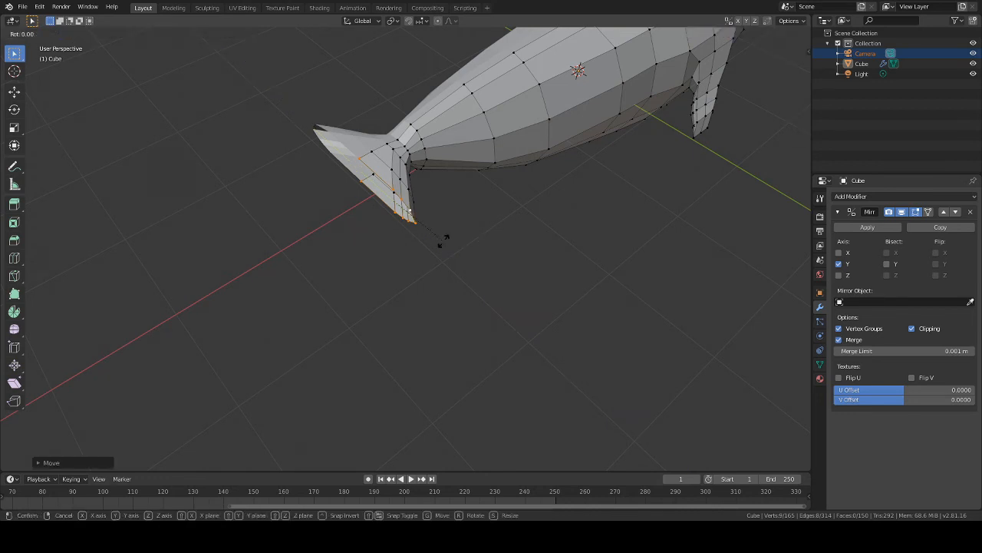
pyautogui.press('x')
pyautogui.rightClick(432, 246)
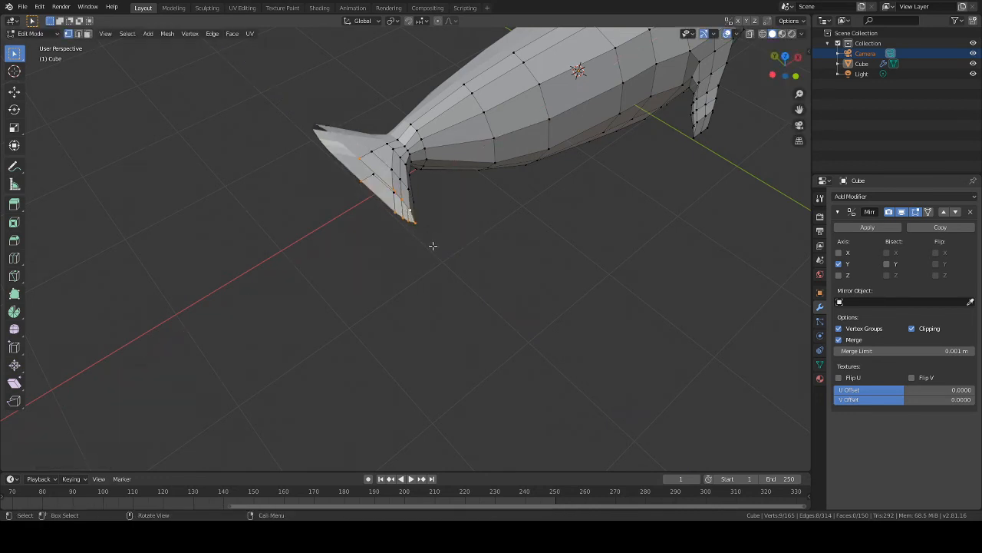
# Step: Extrude the tail's open end loop backward along X and move the new loop slightly outward along Y
pyautogui.press('e')
pyautogui.press('x')
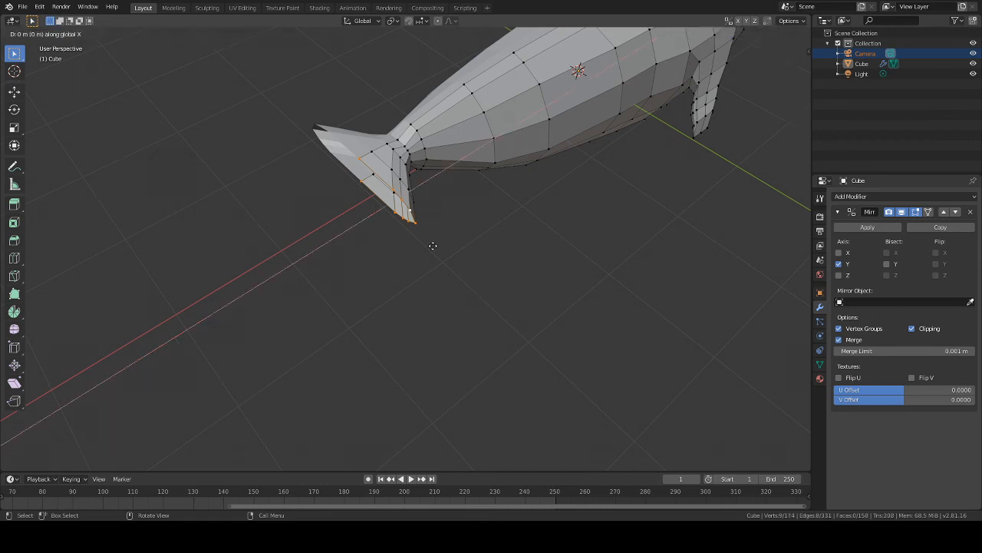
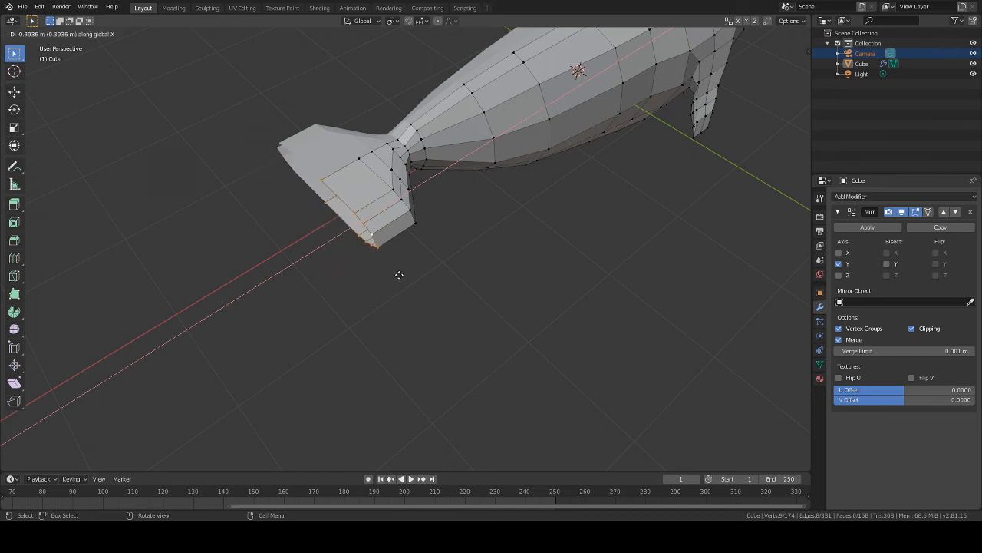
pyautogui.click(422, 252)
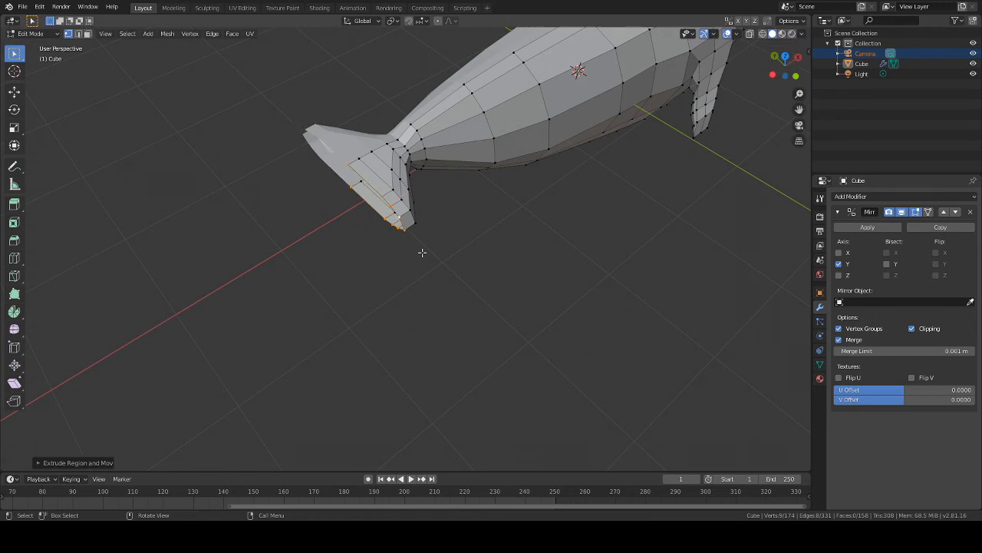
pyautogui.press('g')
pyautogui.press('y')
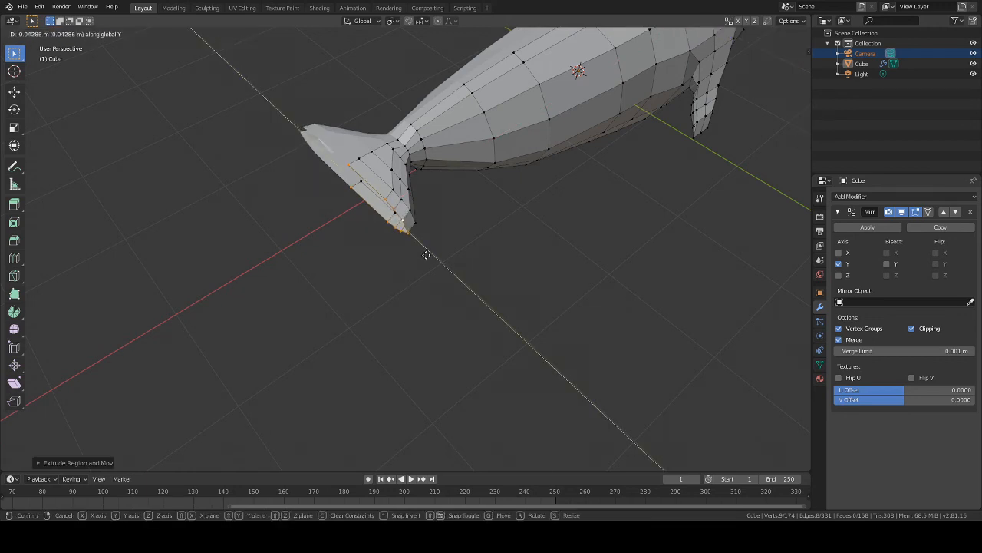
pyautogui.click(427, 249)
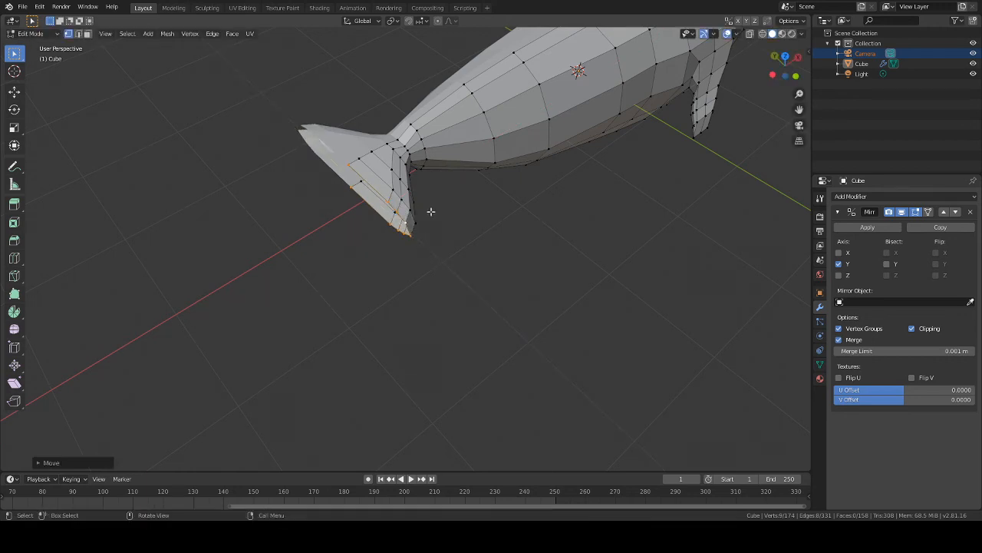
# Step: Extrude the open end loop further backward along X and move it inward along Y by about 0.06 m
pyautogui.moveTo(431, 212); pyautogui.dragTo(413, 247, button='middle')
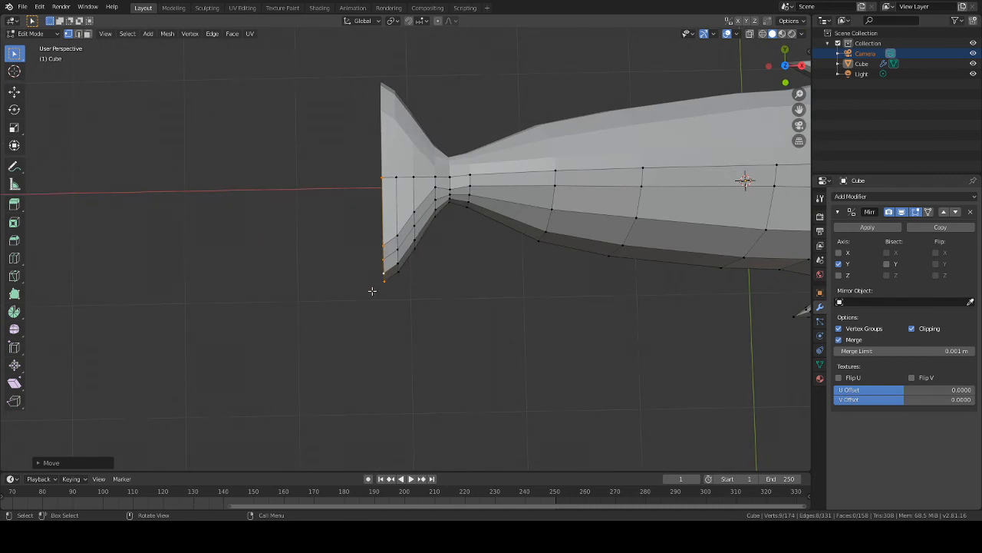
pyautogui.moveTo(461, 299); pyautogui.dragTo(546, 243, button='middle')
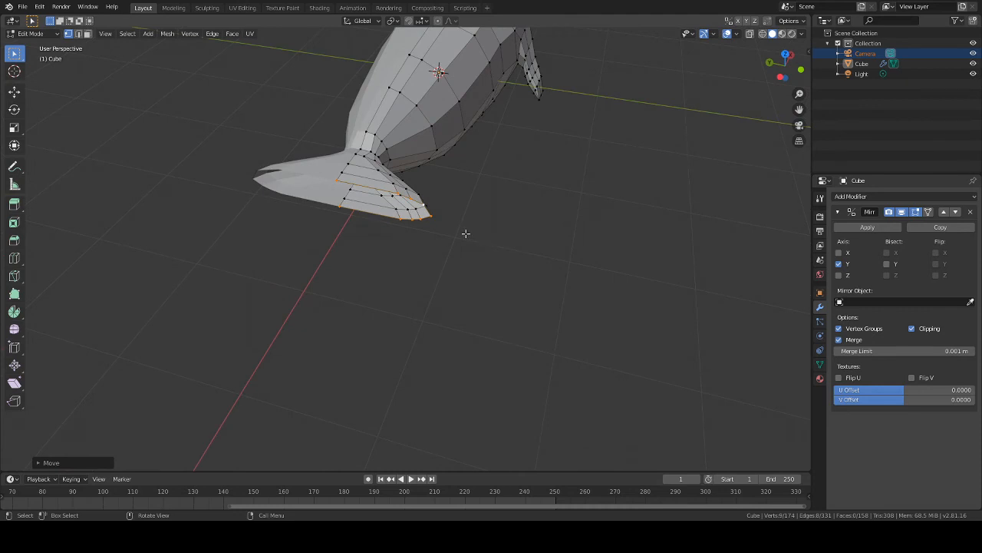
pyautogui.press('e')
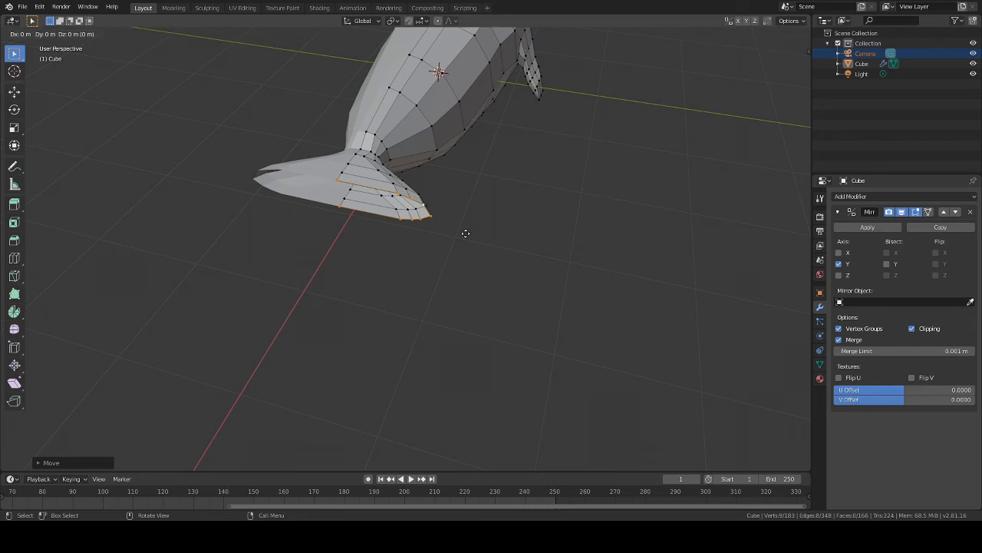
pyautogui.press('x')
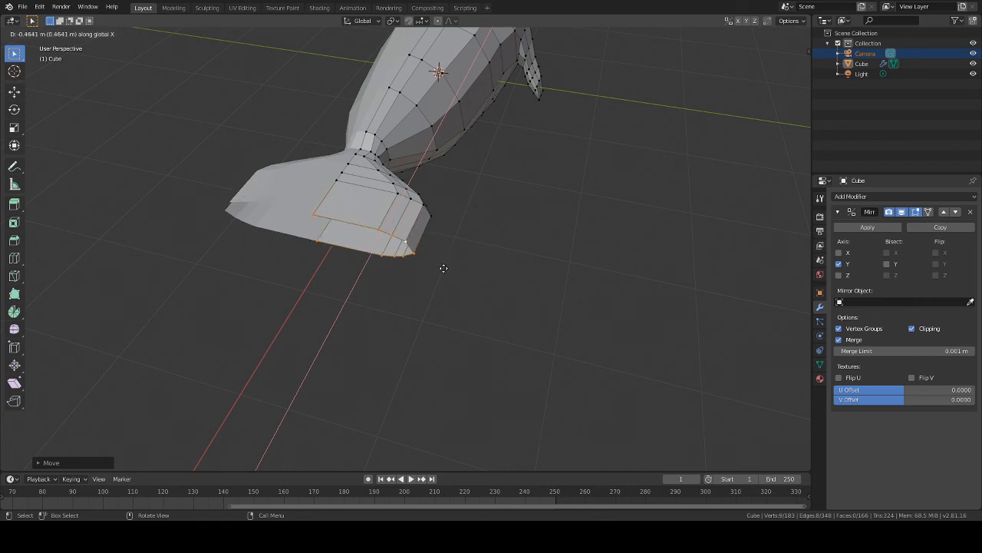
pyautogui.click(452, 254)
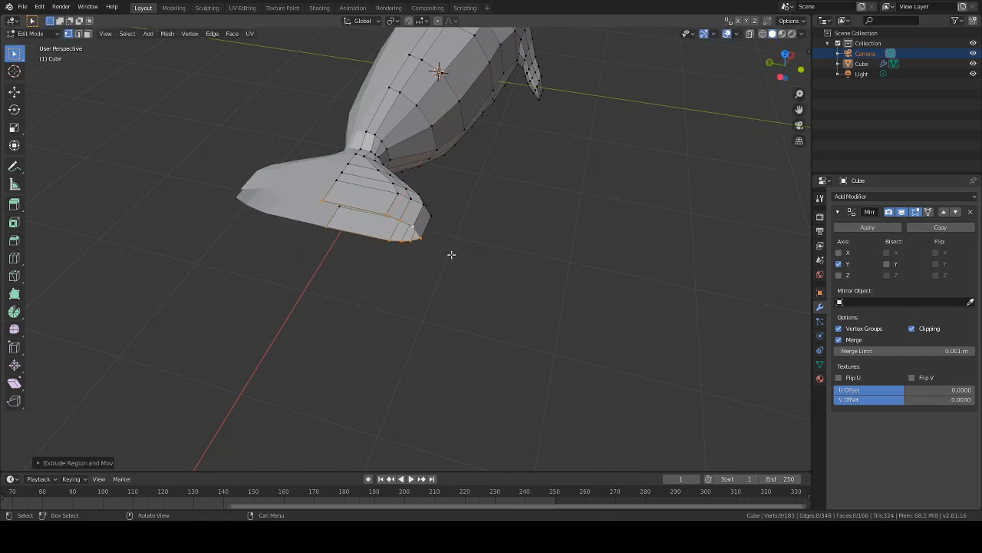
pyautogui.press('g')
pyautogui.press('y')
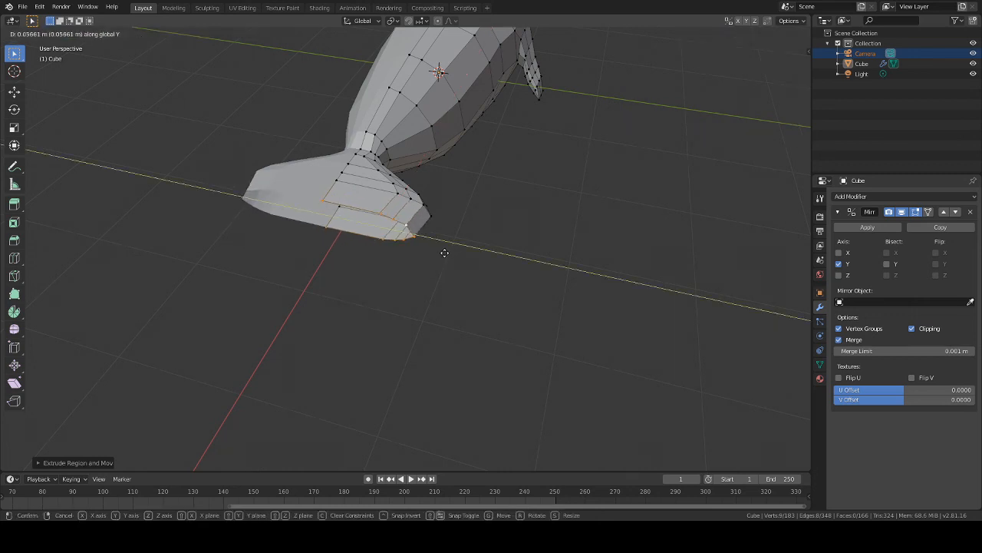
pyautogui.click(444, 253)
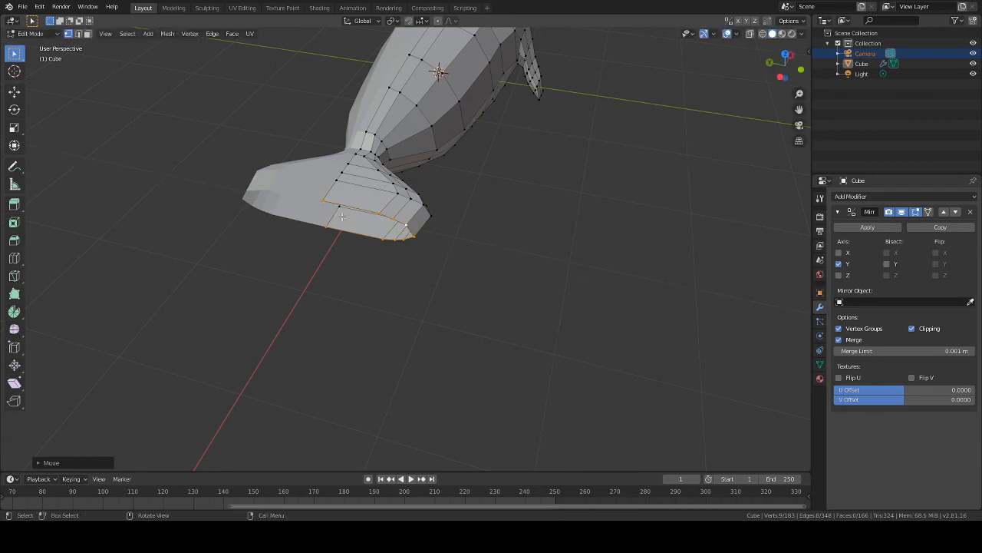
# Step: Extrude the end loop backward along X by about 0.16 m and narrow it inward along Y by about 0.07 m
pyautogui.press('e')
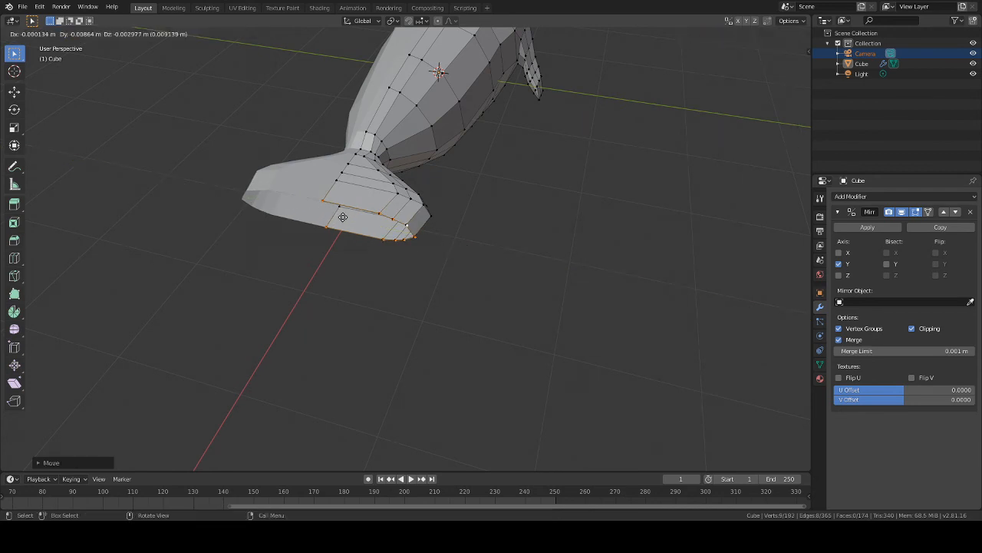
pyautogui.press('x')
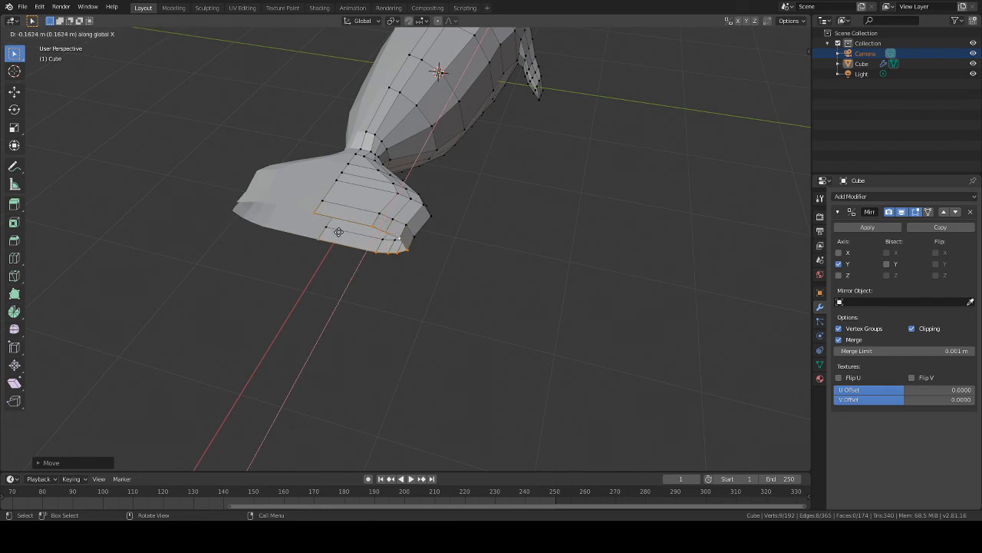
pyautogui.press('x')
pyautogui.press('x')
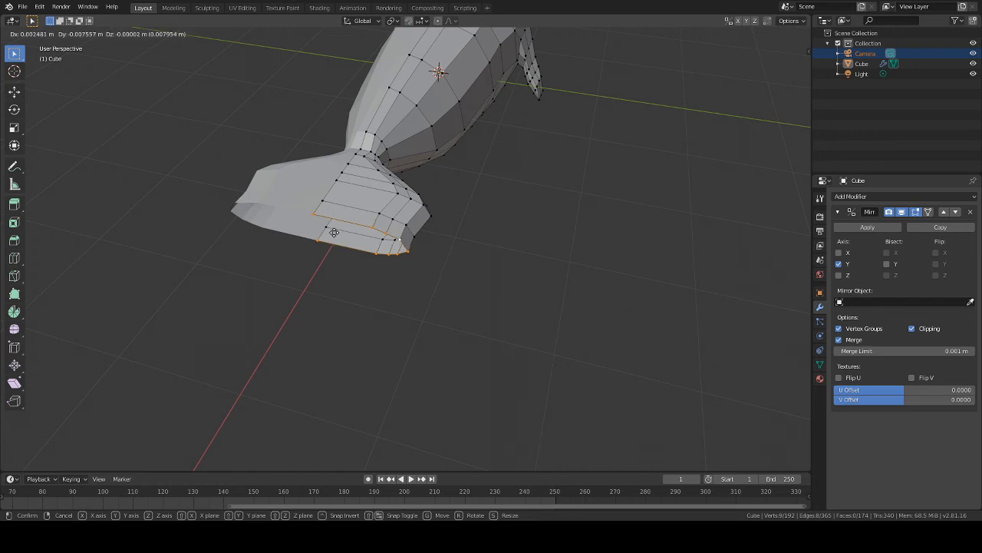
pyautogui.press('y')
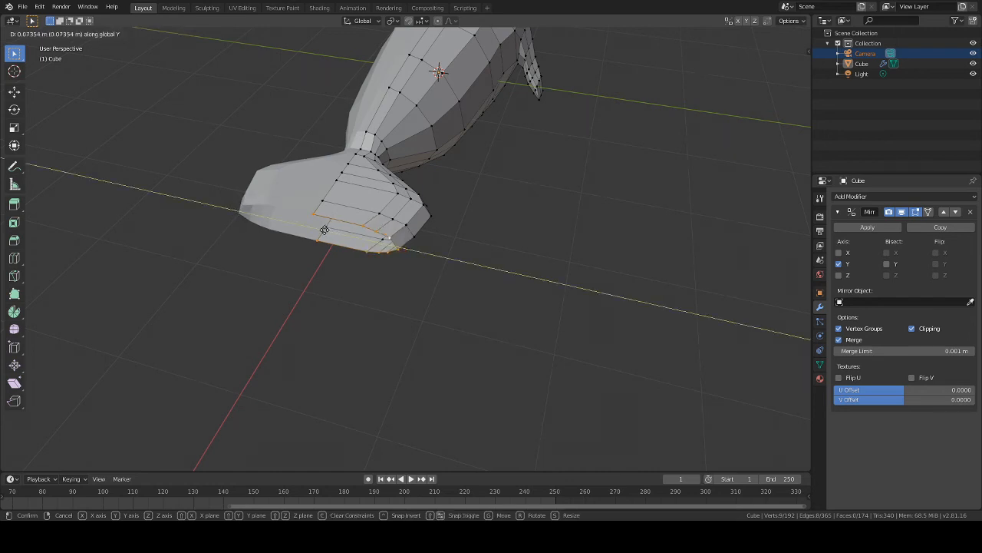
pyautogui.click(325, 229)
# Step: Disable the mirror's Clipping and move the end loop's two centre vertices slightly outward along Y to open a notch
pyautogui.click(910, 329)
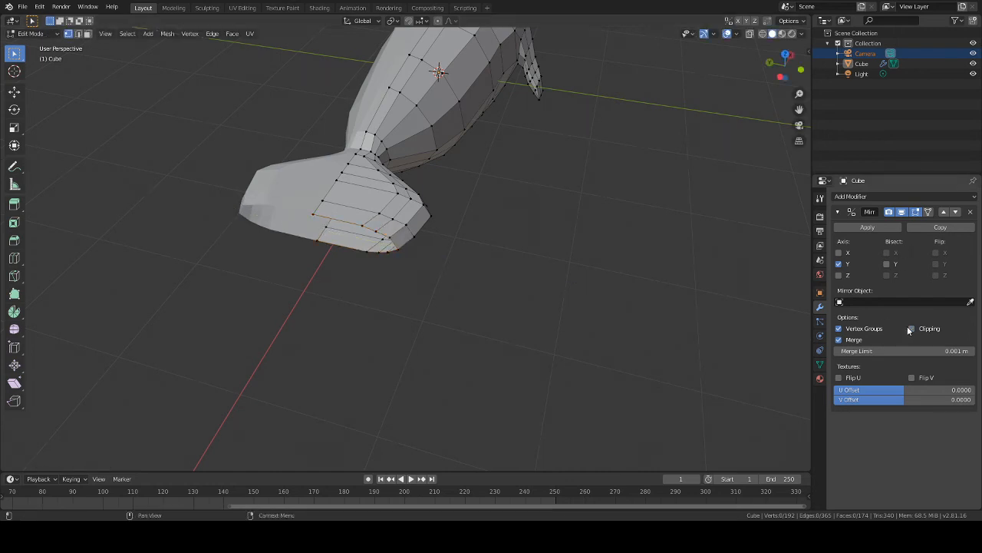
pyautogui.keyDown('shift'); pyautogui.click(319, 225); pyautogui.keyUp('shift')
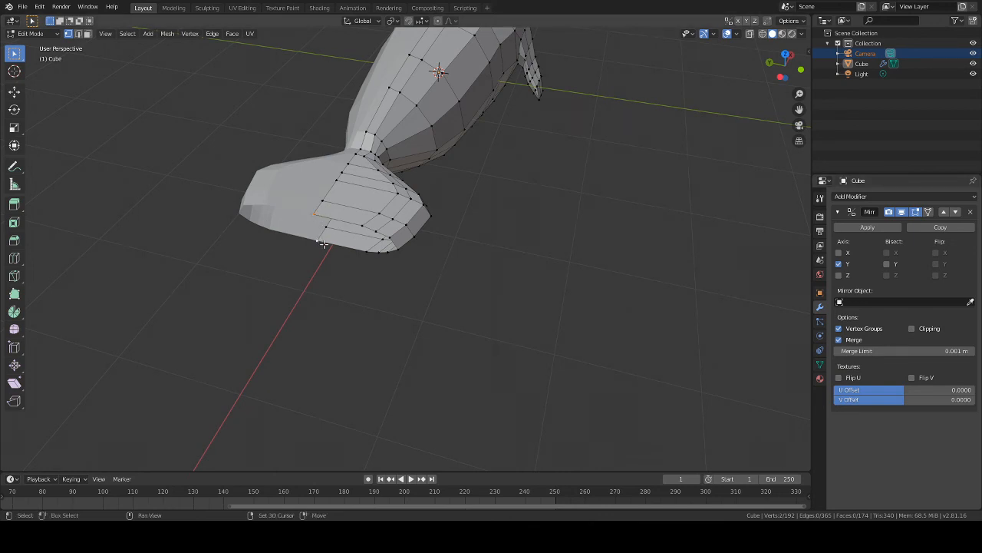
pyautogui.press('g')
pyautogui.press('y')
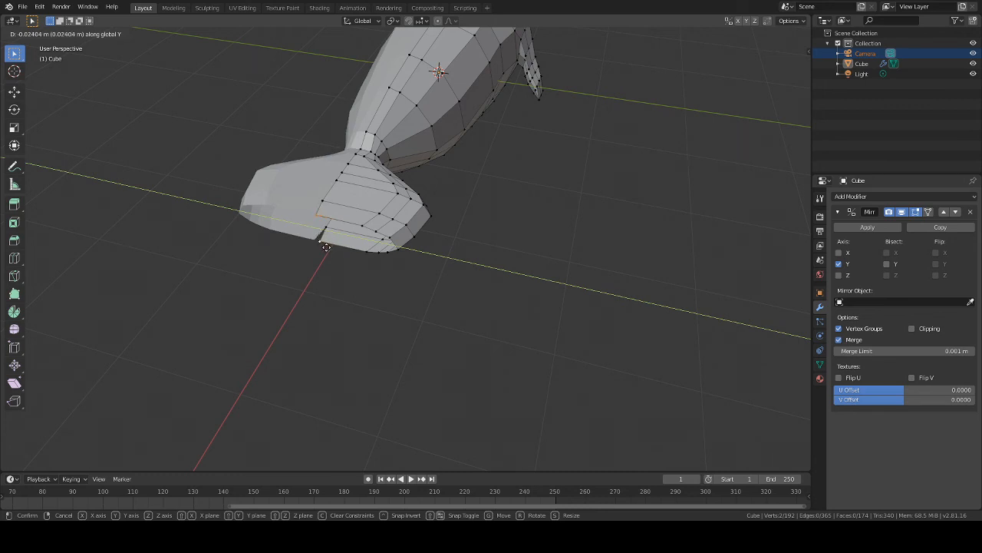
pyautogui.click(328, 247)
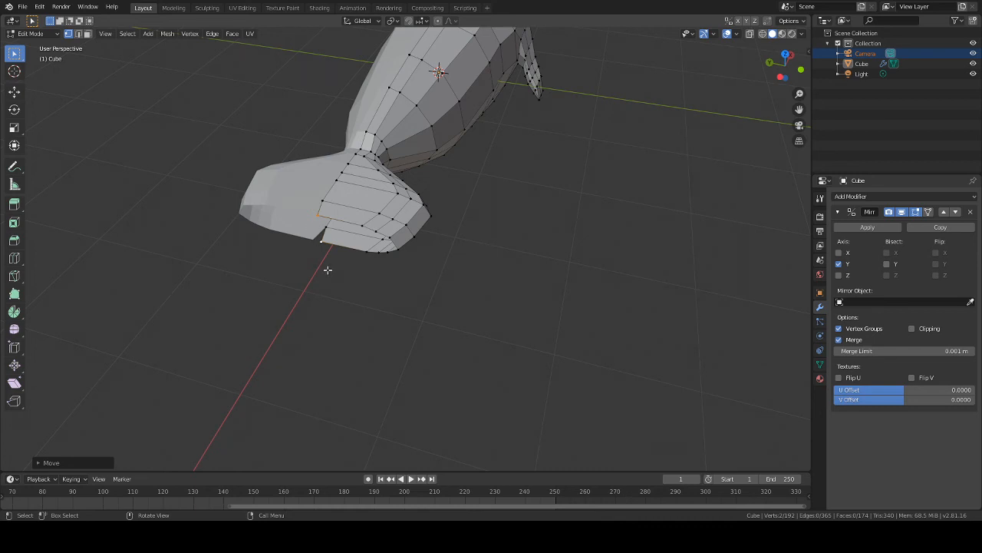
# Step: Join the two separated centre vertices with an edge and fill the notch's inner side with a face
pyautogui.press('f')
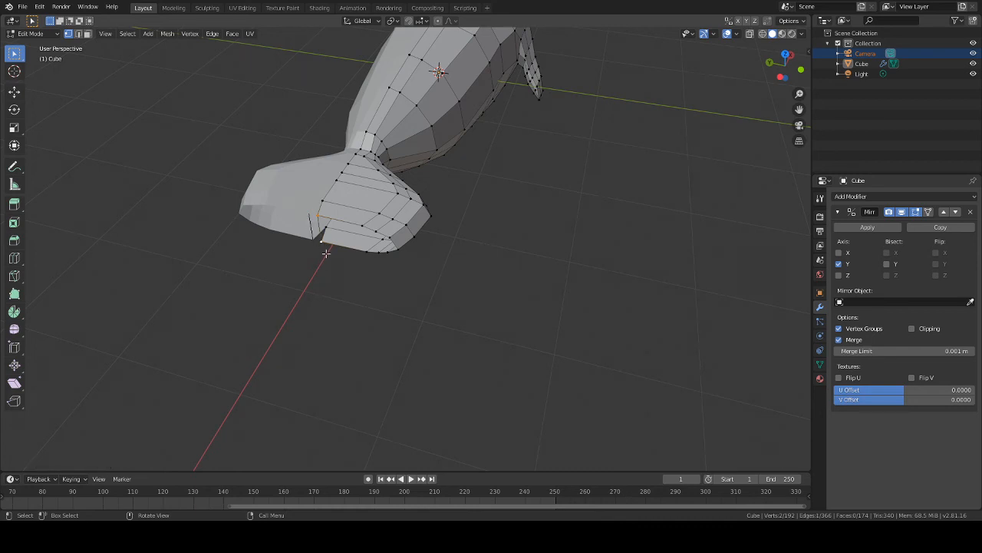
pyautogui.moveTo(326, 253); pyautogui.dragTo(319, 229, button='middle')
pyautogui.scroll(2, 319, 224)
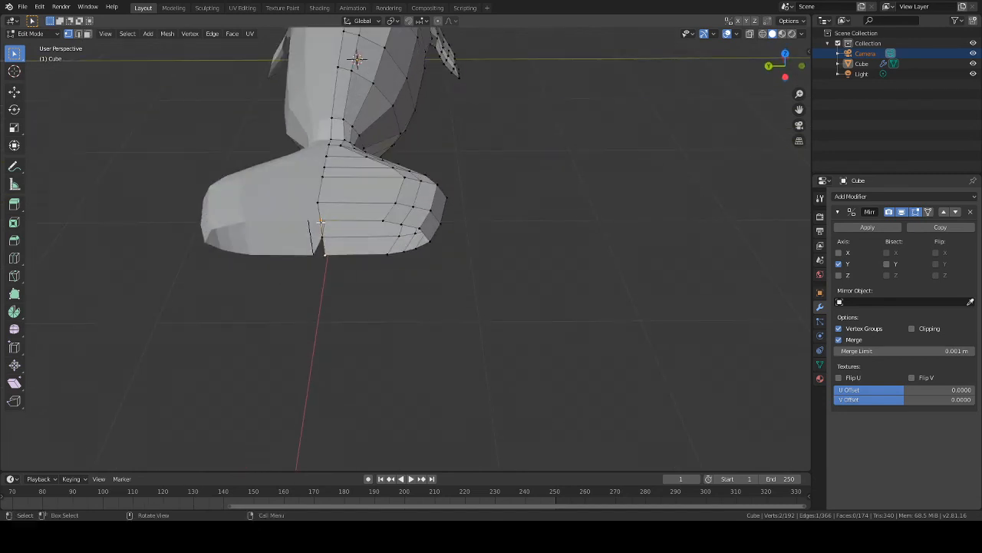
pyautogui.click(317, 204)
pyautogui.keyDown('shift'); pyautogui.moveTo(332, 266); pyautogui.dragTo(387, 264, button='middle'); pyautogui.keyUp('shift')
pyautogui.press('f')
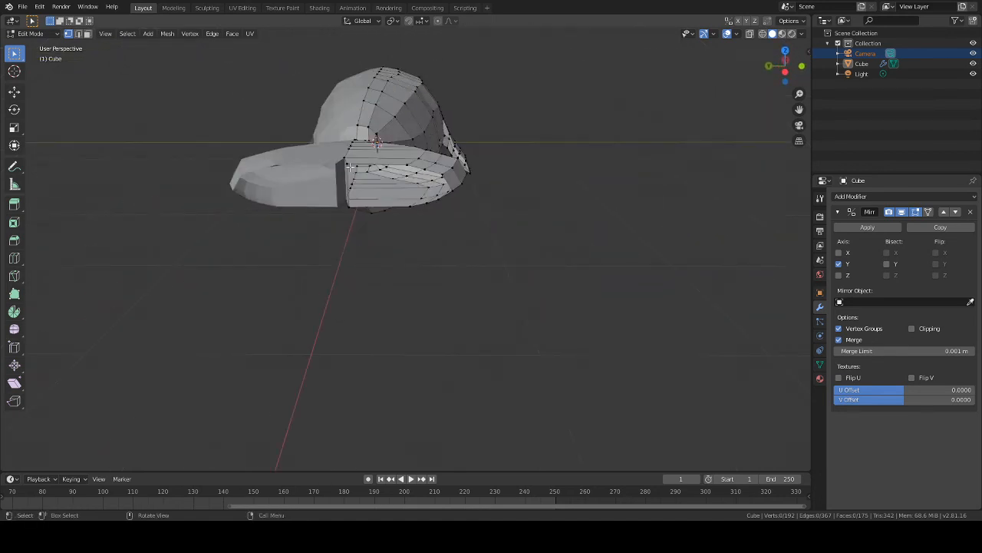
# Step: Try to fill part of the fluke's open end with a triangular face between its upper and lower vertices
pyautogui.click(406, 164)
pyautogui.press('f')
pyautogui.hotkey('ctrl', 'z')
pyautogui.keyDown('shift'); pyautogui.click(424, 170); pyautogui.keyUp('shift')
pyautogui.keyDown('shift'); pyautogui.click(410, 205); pyautogui.keyUp('shift')
pyautogui.press('f')
pyautogui.moveTo(456, 238); pyautogui.dragTo(396, 263, button='middle')
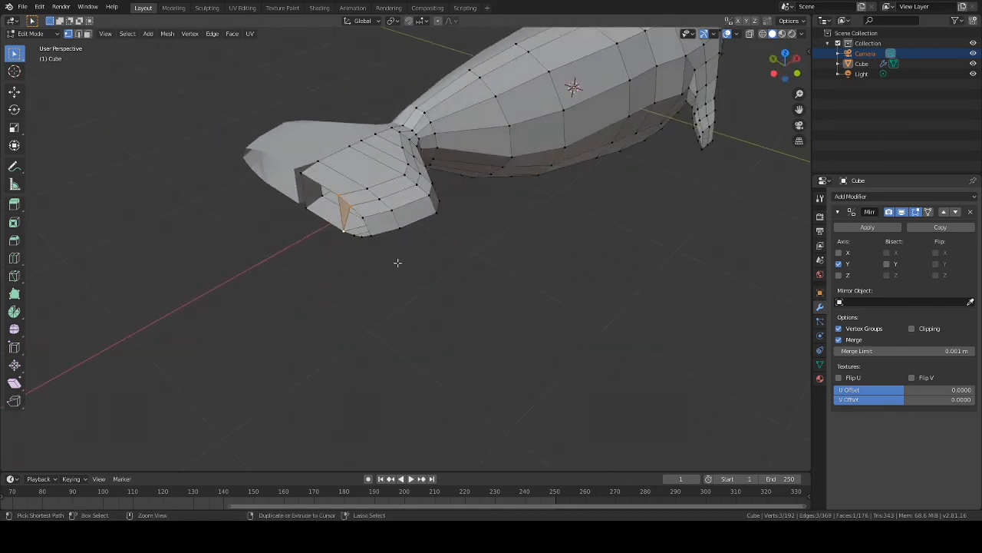
pyautogui.hotkey('ctrl', 'z')
# Step: Select the whole open end loop of the fluke half, including its vertices beside the notch
pyautogui.click(342, 248)
pyautogui.moveTo(342, 248); pyautogui.dragTo(339, 101, button='middle')
pyautogui.scroll(3, 370, 248)
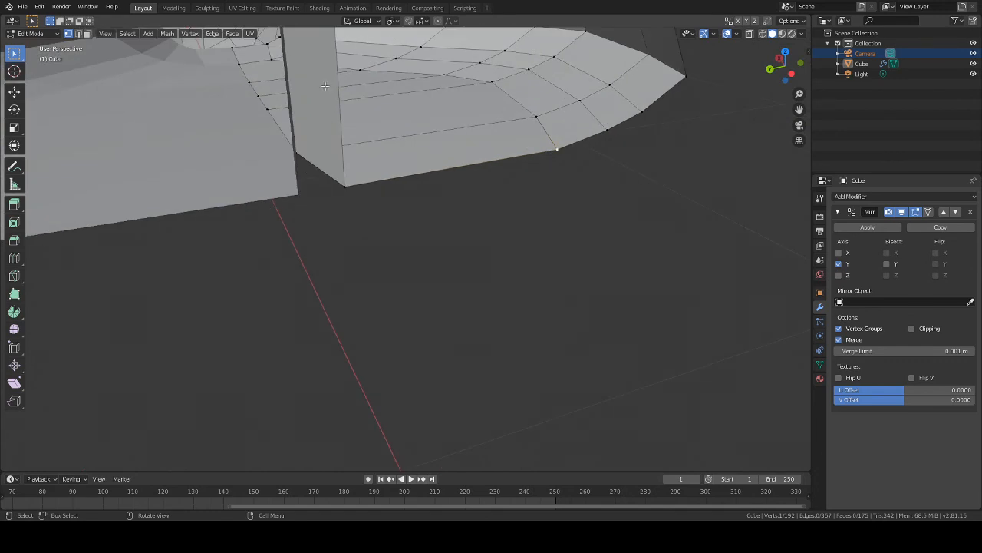
pyautogui.scroll(-6, 437, 260)
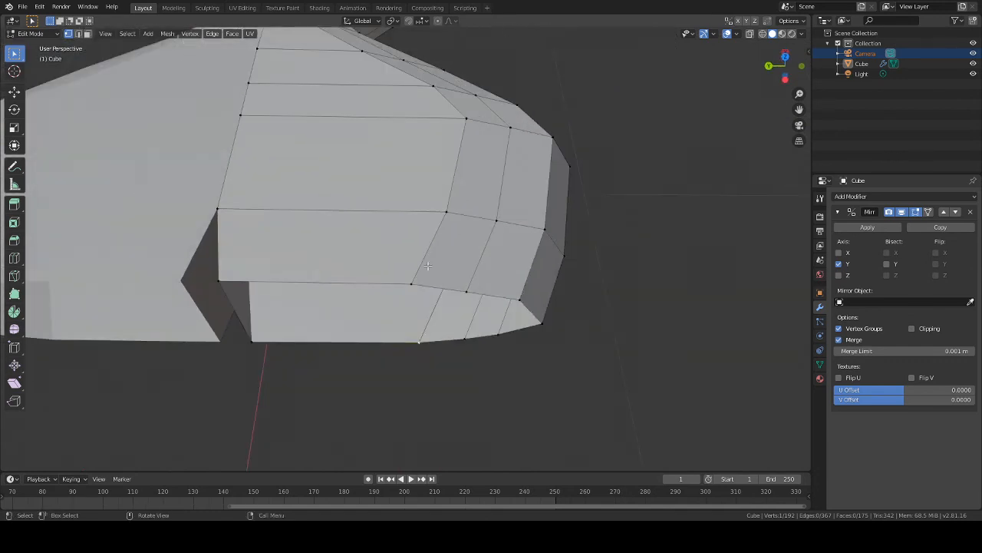
pyautogui.moveTo(360, 307); pyautogui.dragTo(362, 263, button='middle')
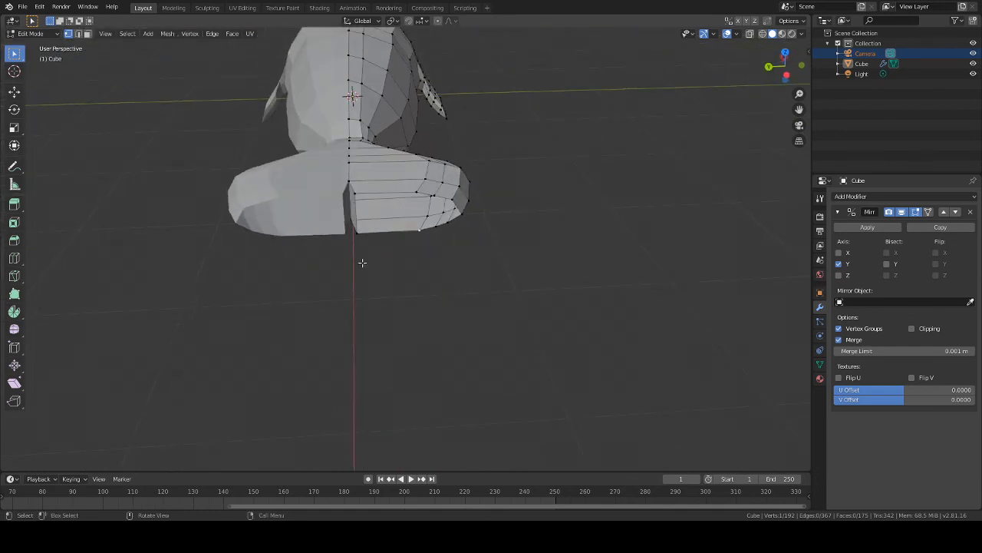
pyautogui.keyDown('shift'); pyautogui.click(357, 233); pyautogui.keyUp('shift')
pyautogui.keyDown('alt'); pyautogui.click(441, 219); pyautogui.keyUp('alt')
pyautogui.press('g')
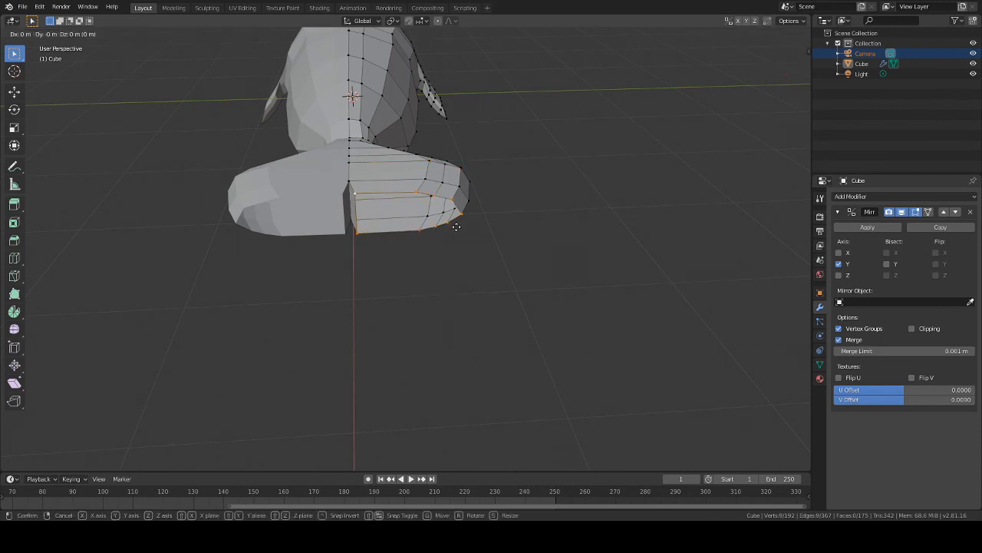
pyautogui.press('z')
pyautogui.click(451, 228)
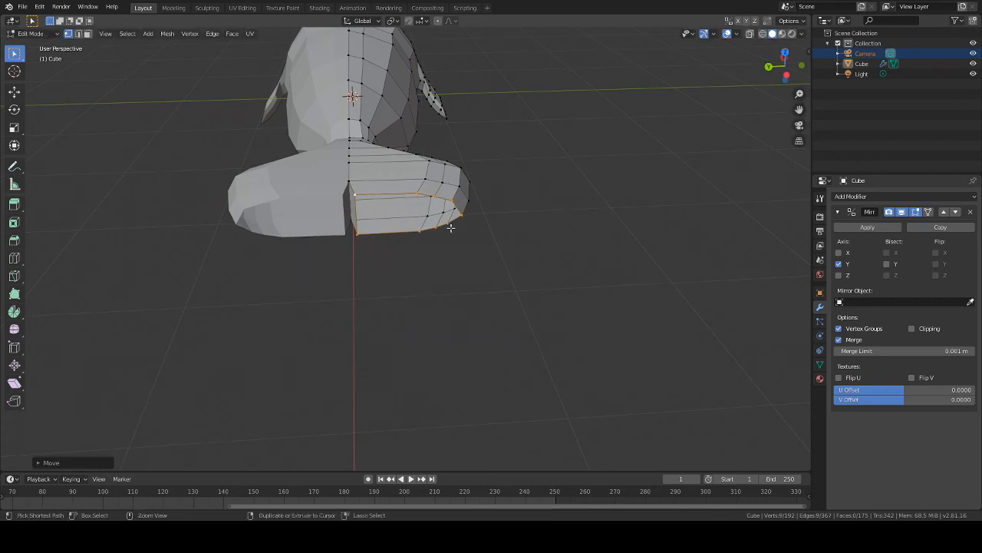
pyautogui.hotkey('ctrl', 'z')
# Step: Flatten the fluke's end loop along Z to about 0.7 and extrude it backward along X
pyautogui.press('s')
pyautogui.press('z')
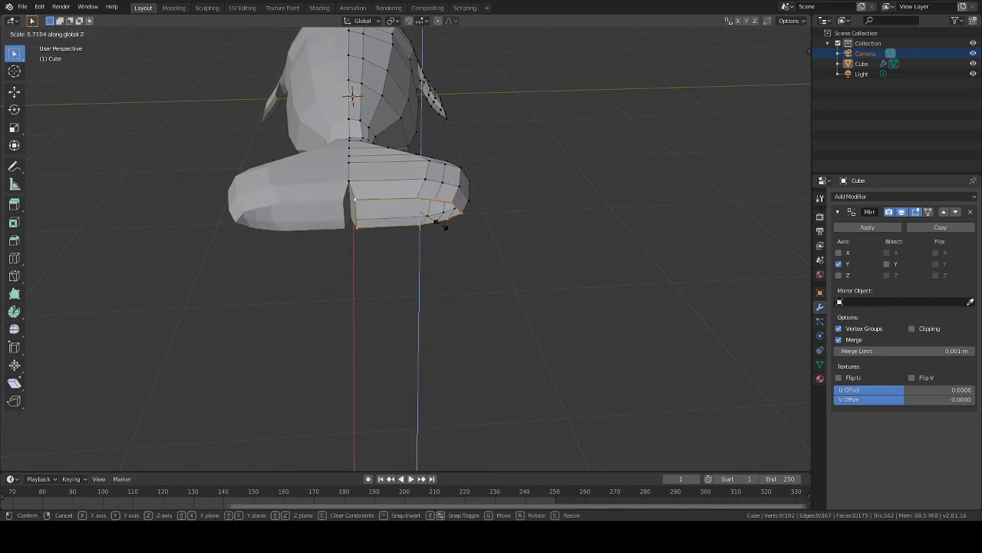
pyautogui.moveTo(444, 222); pyautogui.dragTo(279, 274, button='middle')
pyautogui.press('g')
pyautogui.press('x')
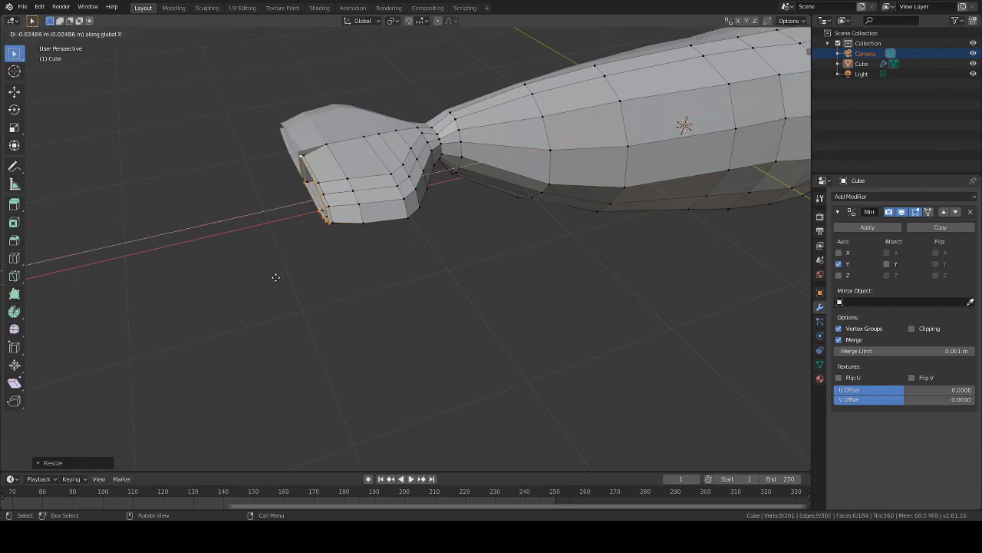
pyautogui.click(259, 274)
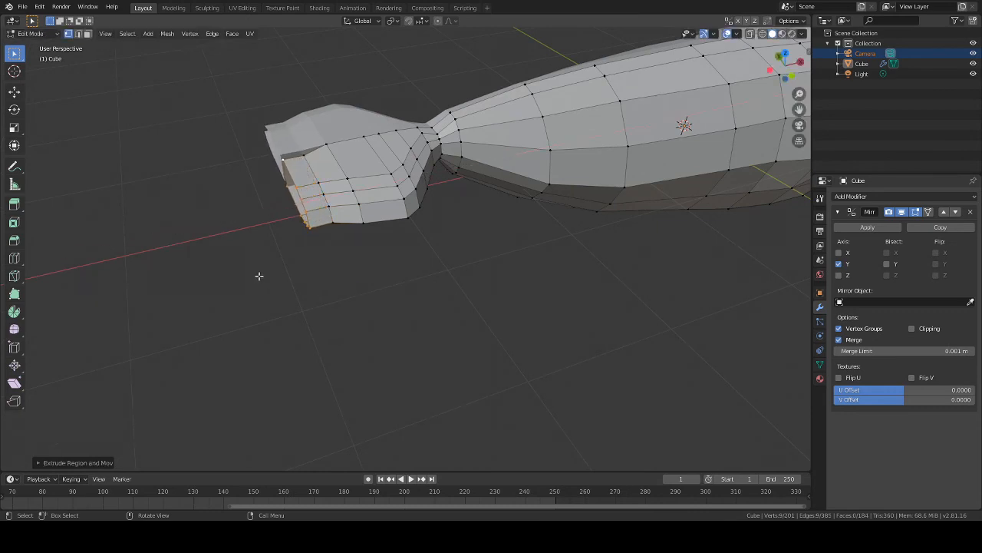
# Step: Narrow the extruded end loop of the fluke along Y to about 0.66 and flatten it along Z to about 0.9
pyautogui.moveTo(258, 274); pyautogui.dragTo(406, 273, button='middle')
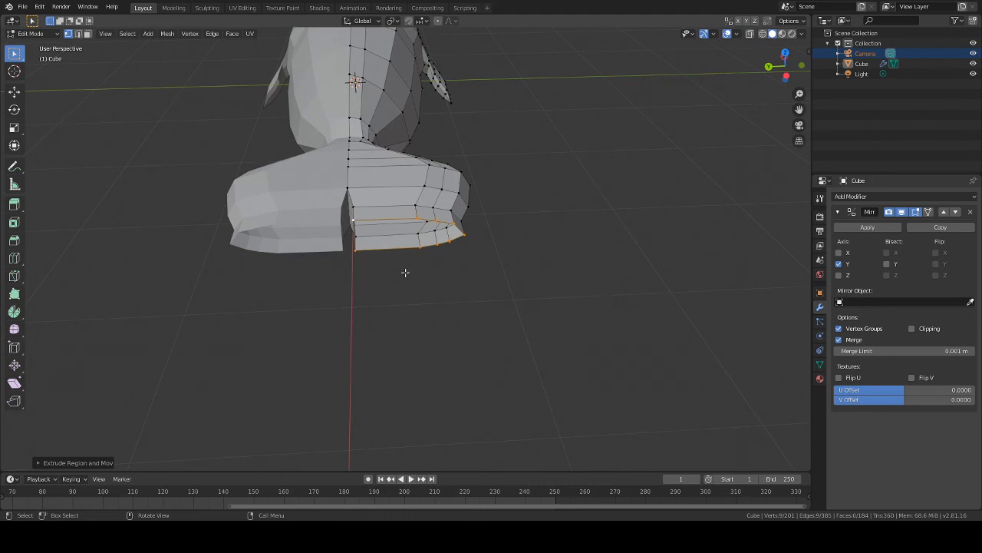
pyautogui.press('s')
pyautogui.press('y')
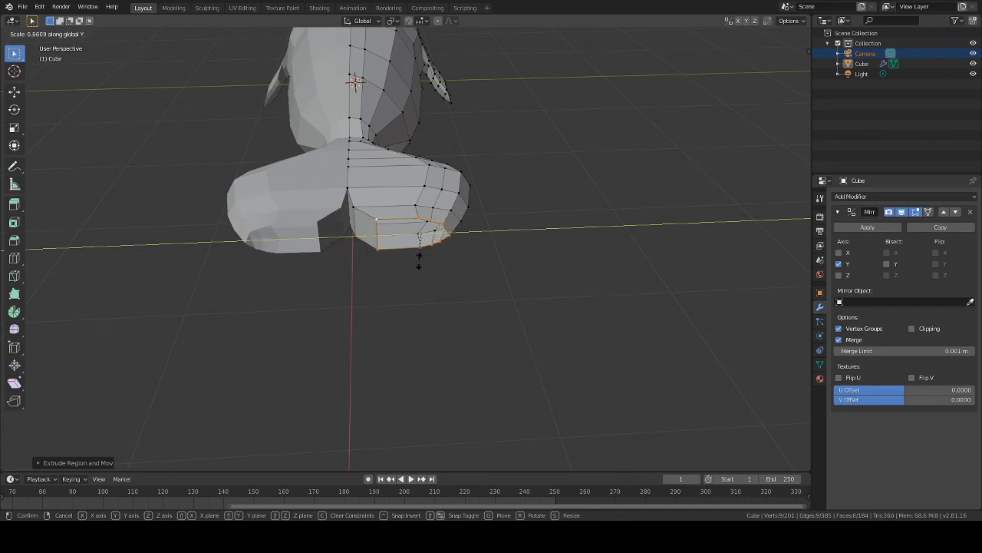
pyautogui.click(419, 261)
pyautogui.press('s')
pyautogui.press('z')
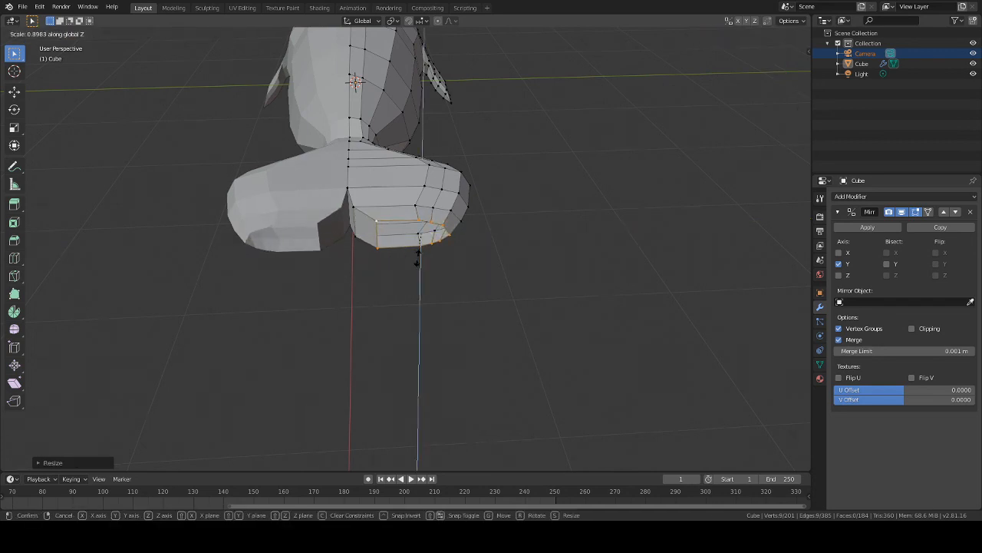
pyautogui.click(416, 244)
# Step: Try to raise the fluke's end loop and the adjoining notch-side vertices along Z
pyautogui.moveTo(416, 244); pyautogui.dragTo(453, 256, button='middle')
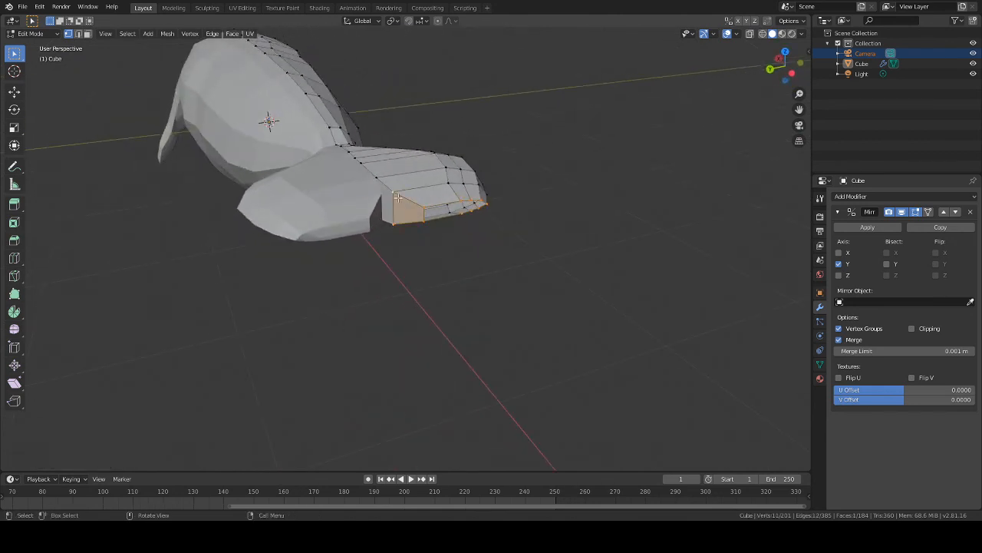
pyautogui.press('g')
pyautogui.press('z')
pyautogui.click(396, 194)
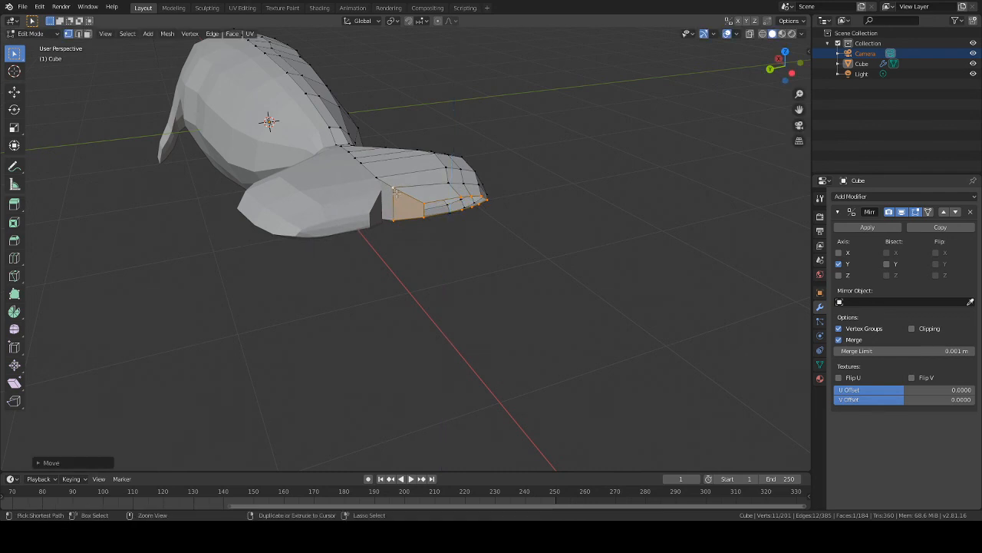
# Step: Shorten the vertical edge on the fluke's notch side by scaling it along Z to about 0.73
pyautogui.click(394, 214)
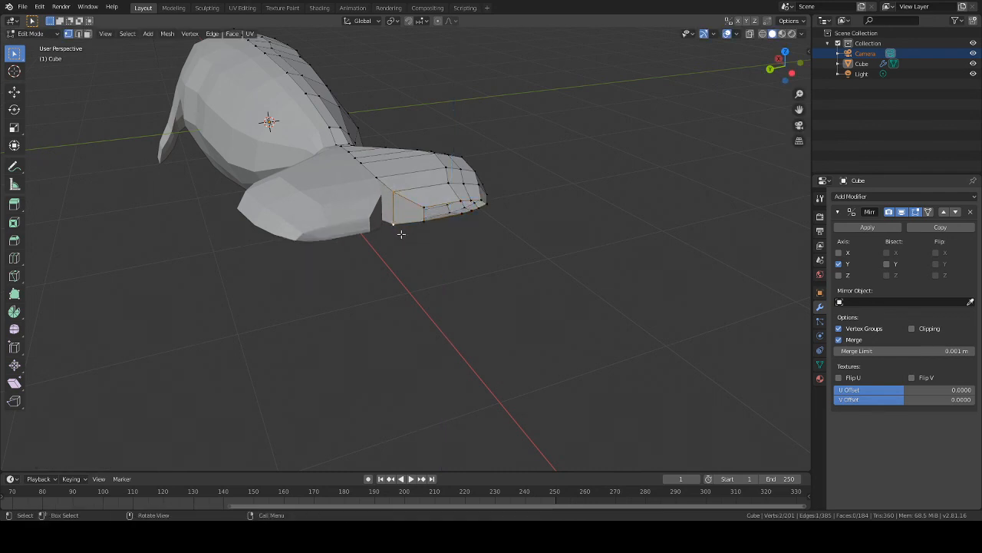
pyautogui.press('s')
pyautogui.press('z')
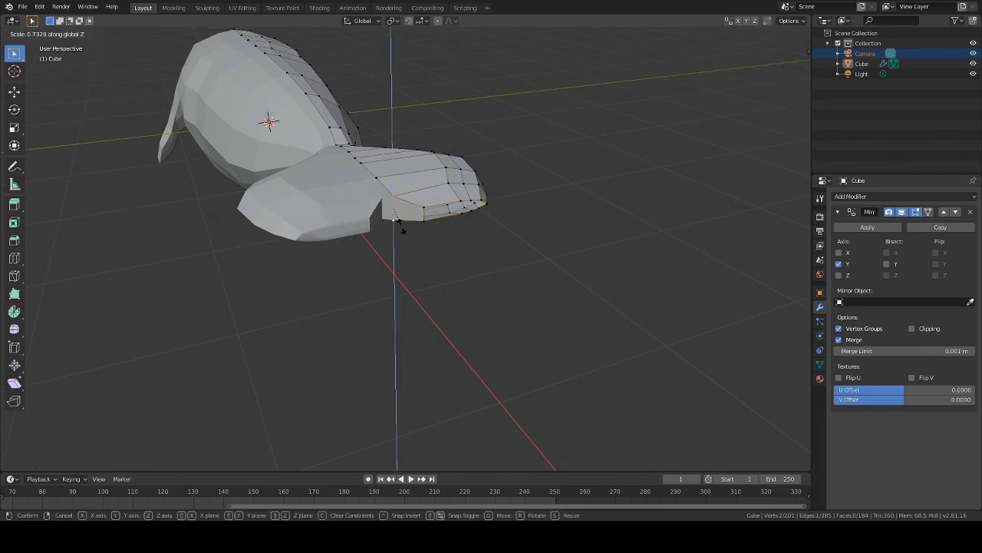
pyautogui.click(400, 232)
# Step: Select the edge loop around the middle of the fluke half and move it slightly backward along X
pyautogui.moveTo(476, 248); pyautogui.dragTo(429, 305, button='middle')
pyautogui.scroll(2, 427, 301)
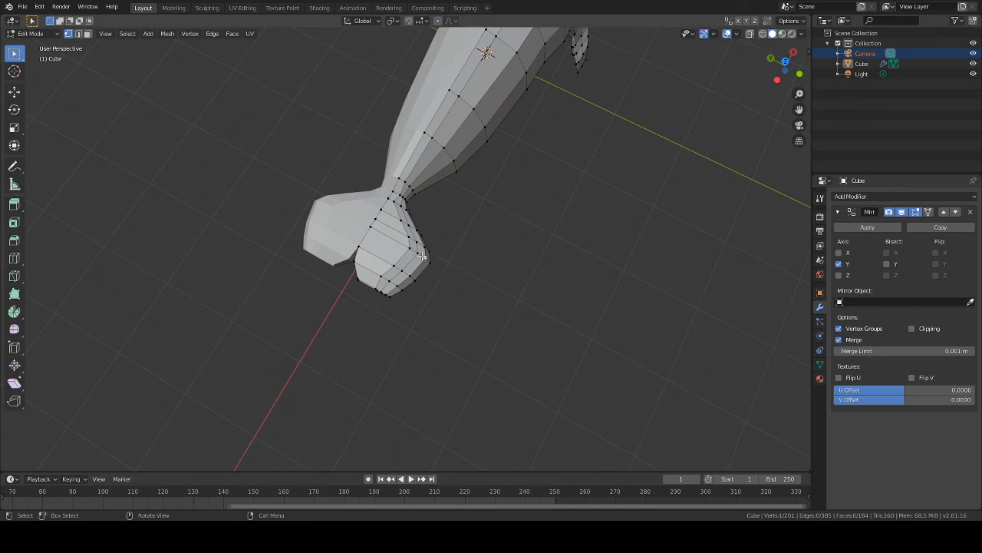
pyautogui.press('space')
pyautogui.press('space')
pyautogui.keyDown('alt'); pyautogui.moveTo(454, 265); pyautogui.dragTo(402, 239); pyautogui.keyUp('alt')
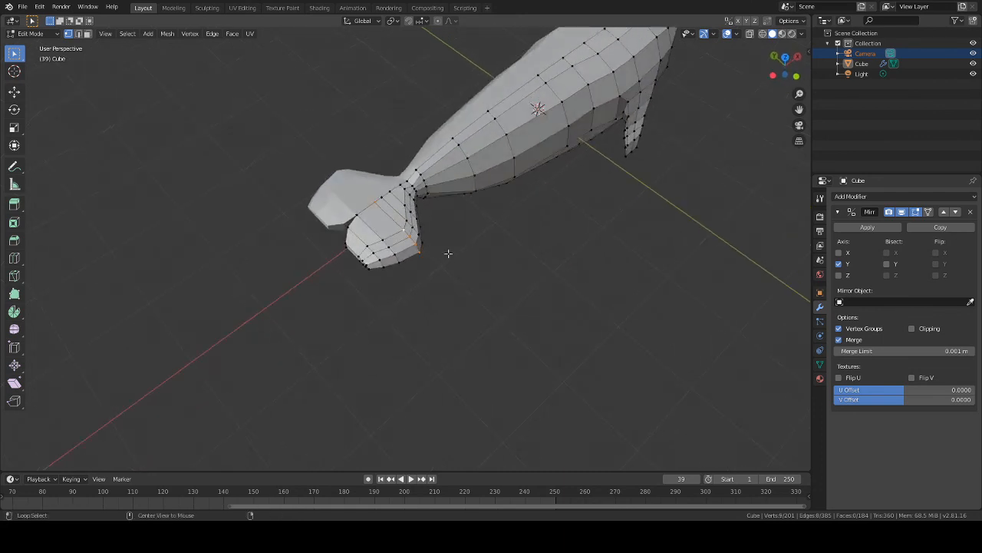
pyautogui.press('g')
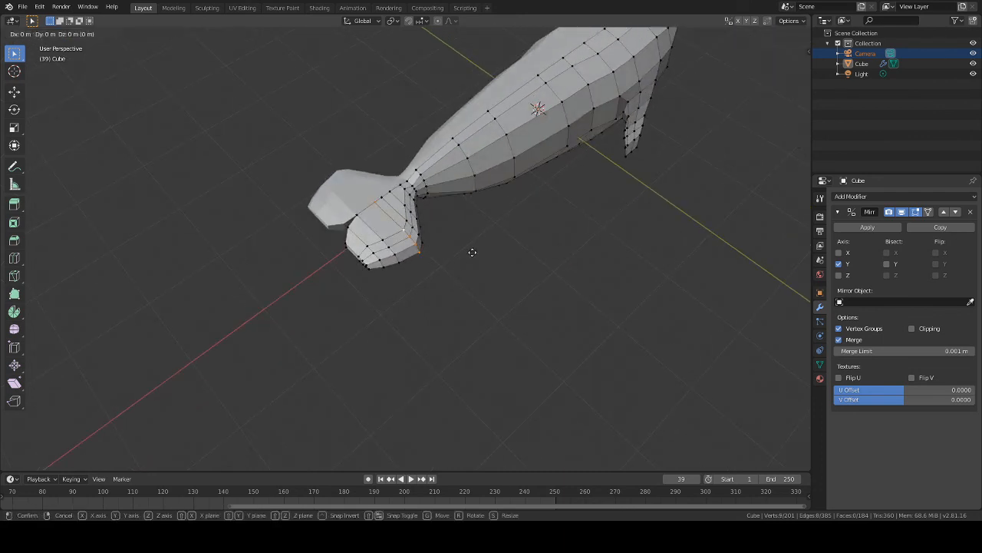
pyautogui.press('x')
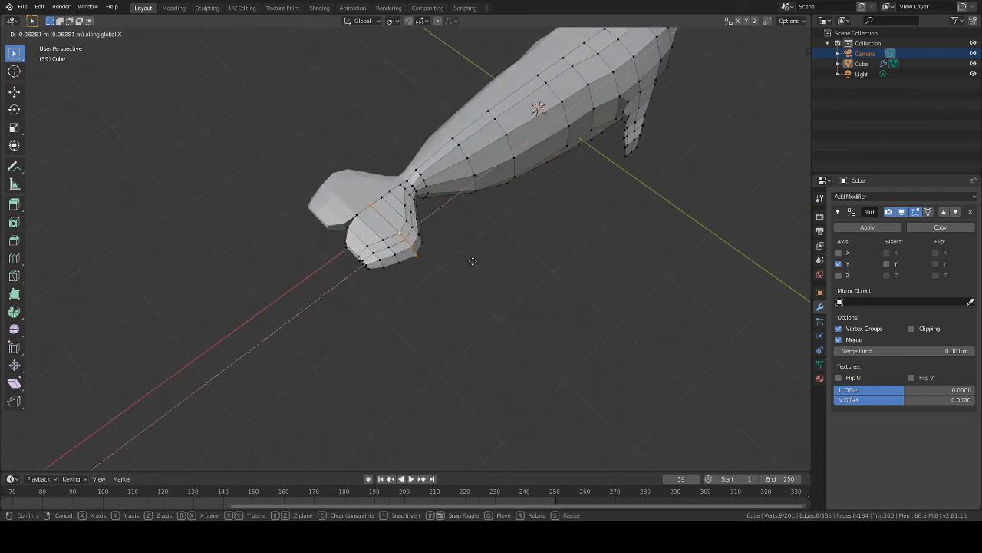
pyautogui.click(475, 261)
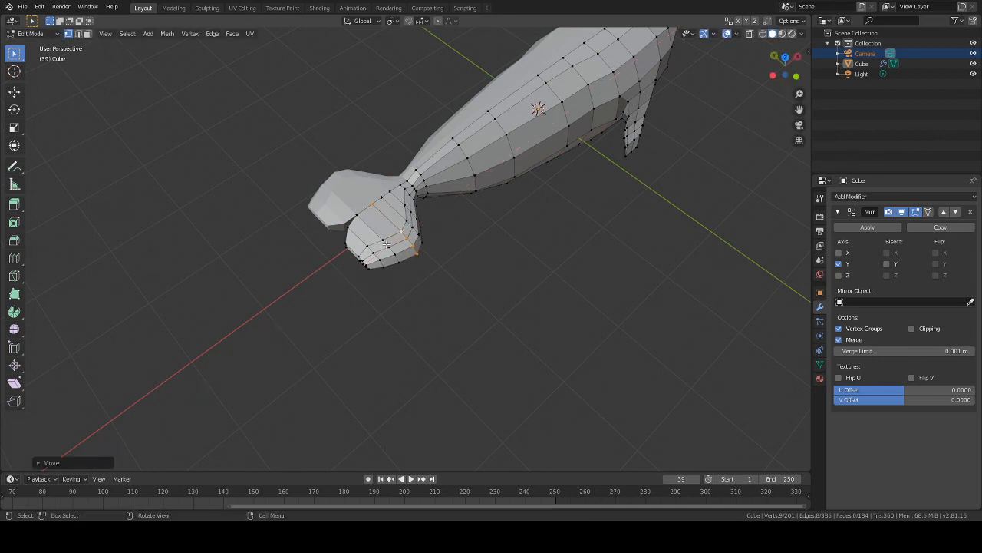
# Step: Select the last three edge loops at the fluke's end and shift them slightly forward along X
pyautogui.scroll(1, 386, 244)
pyautogui.click(386, 244)
pyautogui.keyDown('alt'); pyautogui.click(355, 241); pyautogui.keyUp('alt')
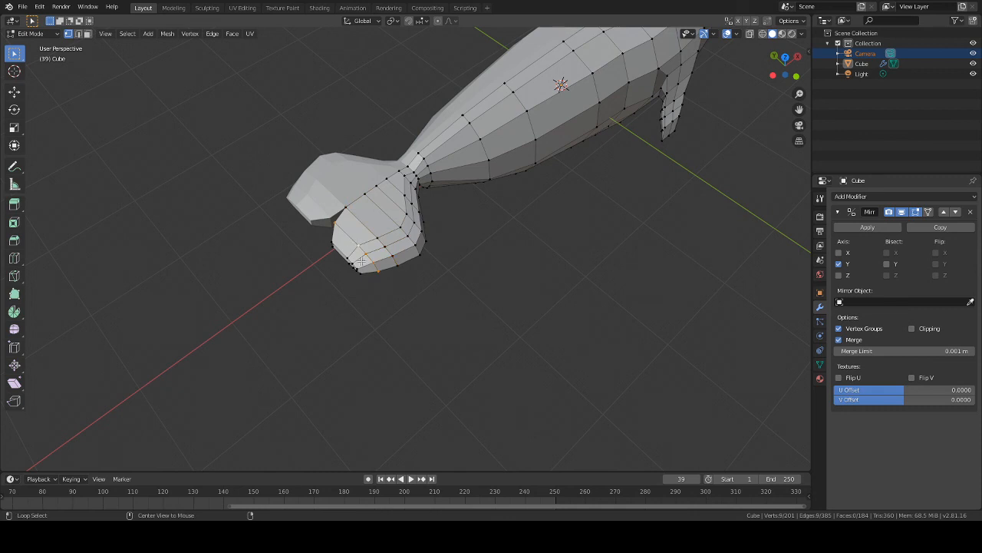
pyautogui.keyDown('alt'); pyautogui.click(342, 254); pyautogui.keyUp('alt')
pyautogui.keyDown('alt'); pyautogui.keyDown('shift'); pyautogui.click(356, 243); pyautogui.keyUp('shift'); pyautogui.keyUp('alt')
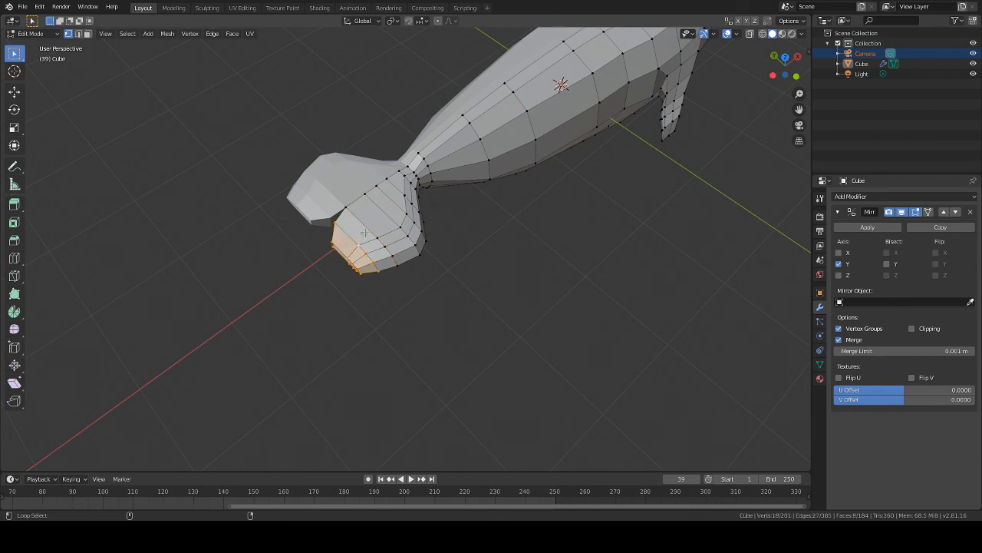
pyautogui.keyDown('alt'); pyautogui.keyDown('shift'); pyautogui.click(367, 229); pyautogui.keyUp('shift'); pyautogui.keyUp('alt')
pyautogui.moveTo(480, 245); pyautogui.dragTo(445, 238, button='middle')
pyautogui.press('g')
pyautogui.press('x')
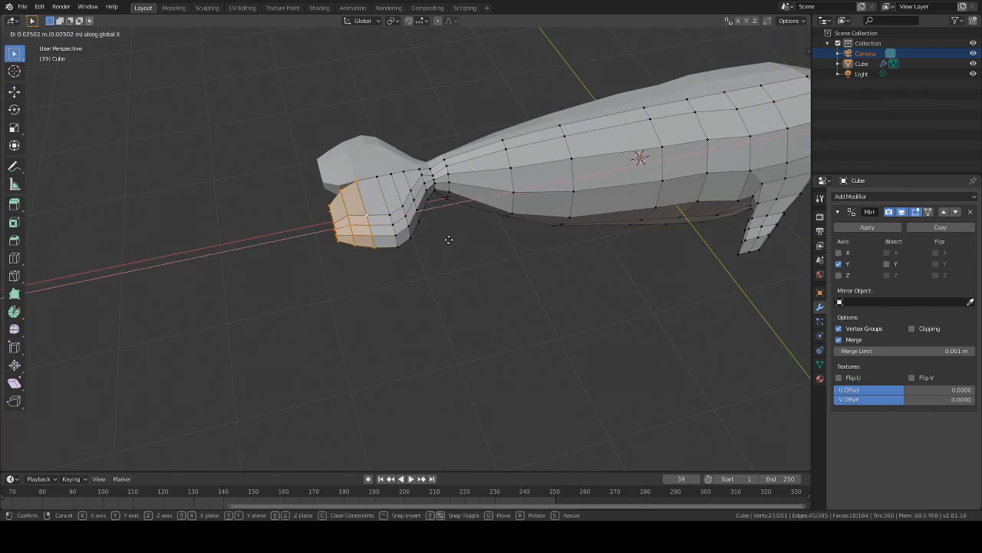
pyautogui.click(458, 238)
# Step: Select the fluke's open end loop and extrude it backward along X by about 0.055 m
pyautogui.moveTo(469, 254)
pyautogui.mouseDown(button='middle')
pyautogui.moveTo(561, 212)
pyautogui.moveTo(573, 239)
pyautogui.moveTo(506, 245)
pyautogui.moveTo(502, 202)
pyautogui.moveTo(504, 219)
pyautogui.moveTo(444, 225)
pyautogui.moveTo(466, 241)
pyautogui.mouseUp(button='middle')
pyautogui.click(452, 224)
pyautogui.click(396, 207)
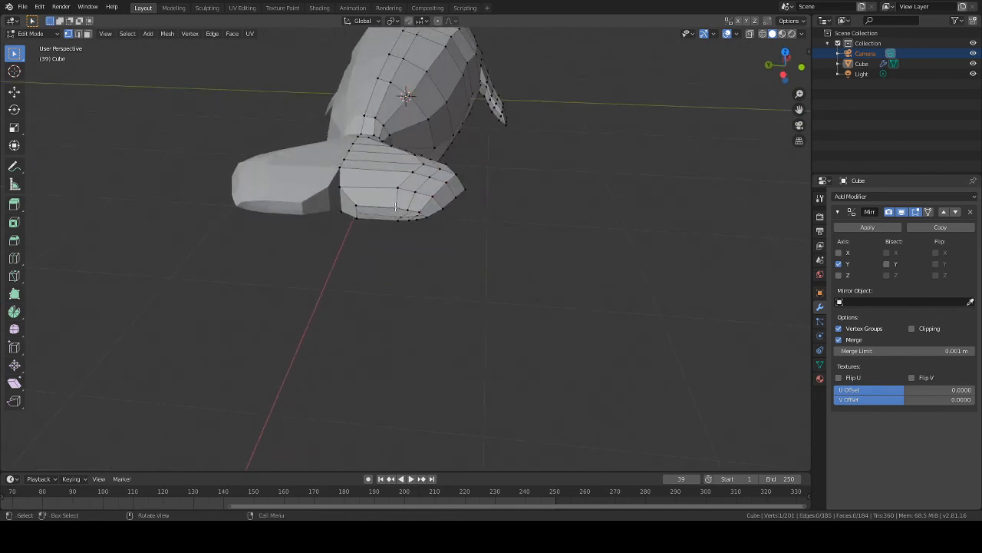
pyautogui.keyDown('shift'); pyautogui.click(357, 217); pyautogui.keyUp('shift')
pyautogui.keyDown('alt'); pyautogui.click(381, 209); pyautogui.keyUp('alt')
pyautogui.press('e')
pyautogui.press('x')
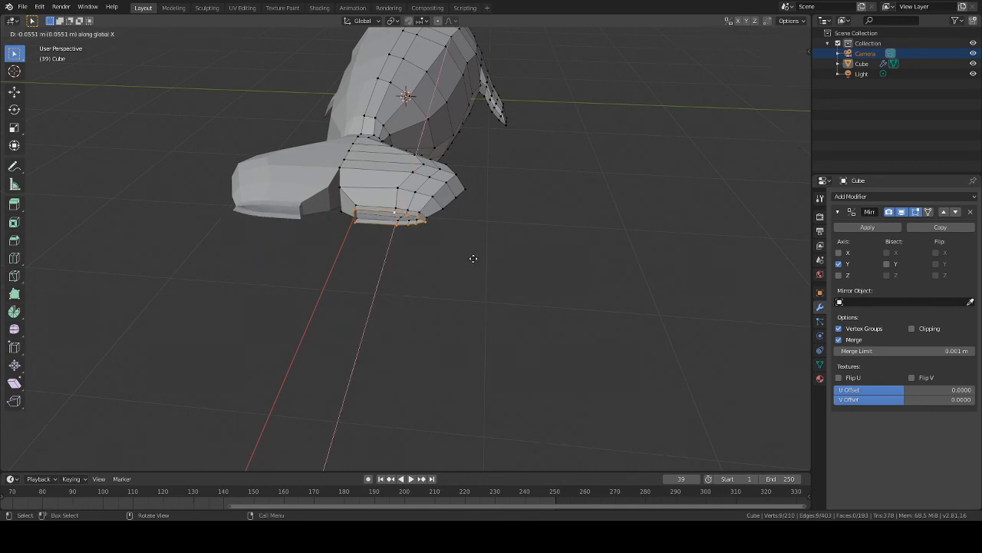
pyautogui.click(473, 259)
# Step: Merge the two upper and lower vertex pairs nearest the notch on the fluke's open end at their centres
pyautogui.scroll(2, 473, 259)
pyautogui.moveTo(473, 259); pyautogui.dragTo(516, 253, button='middle')
pyautogui.keyDown('shift'); pyautogui.click(375, 193); pyautogui.keyUp('shift')
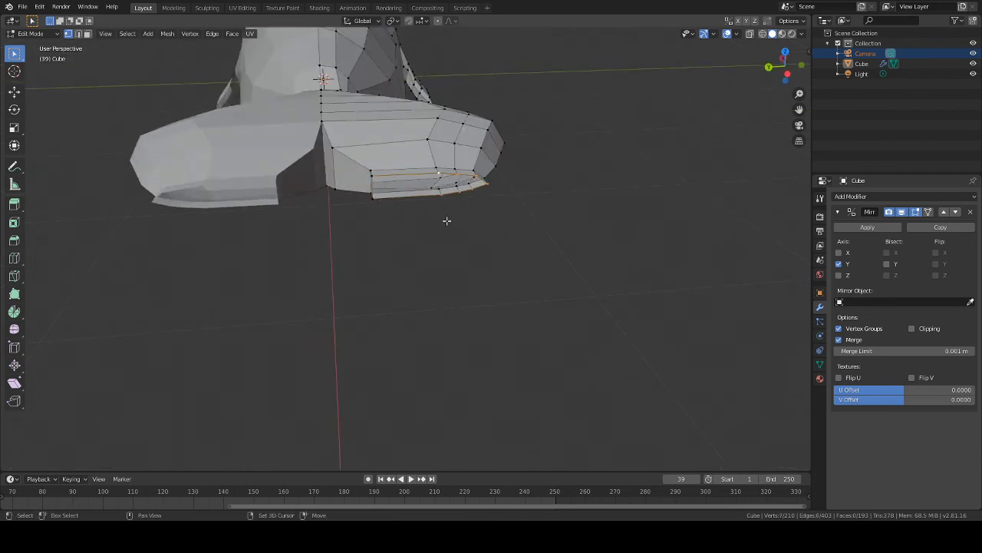
pyautogui.click(373, 197)
pyautogui.press('m')
pyautogui.click(392, 192)
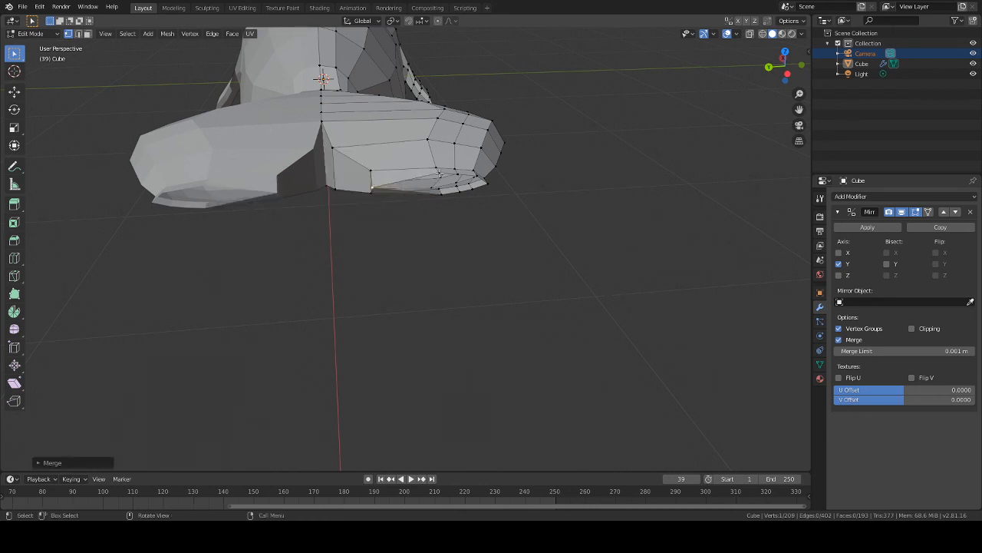
pyautogui.keyDown('shift'); pyautogui.click(439, 174); pyautogui.keyUp('shift')
pyautogui.press('m')
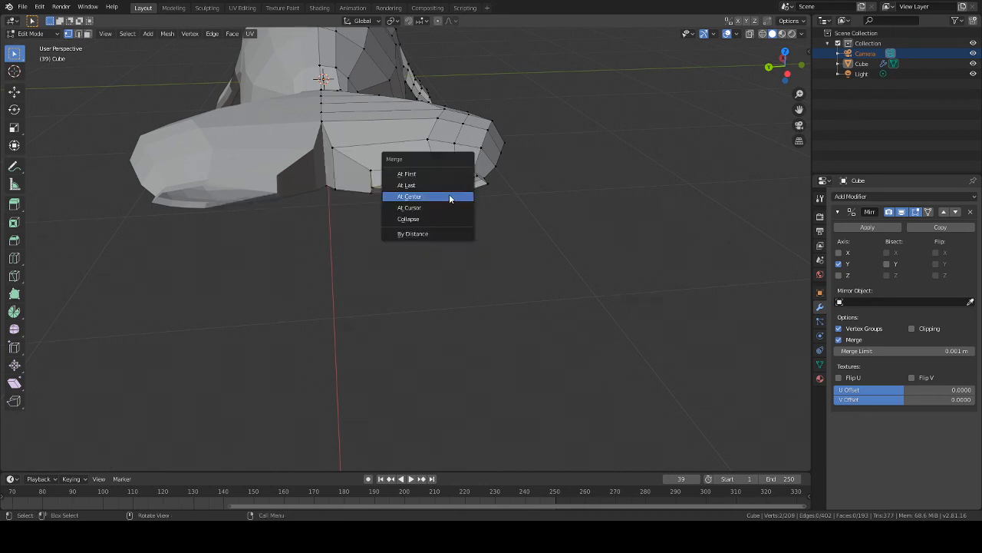
pyautogui.click(450, 199)
# Step: Merge the remaining end vertices toward the fluke's outer tip at their centres, closing the open end into a thin edge
pyautogui.moveTo(450, 198); pyautogui.dragTo(412, 219, button='middle')
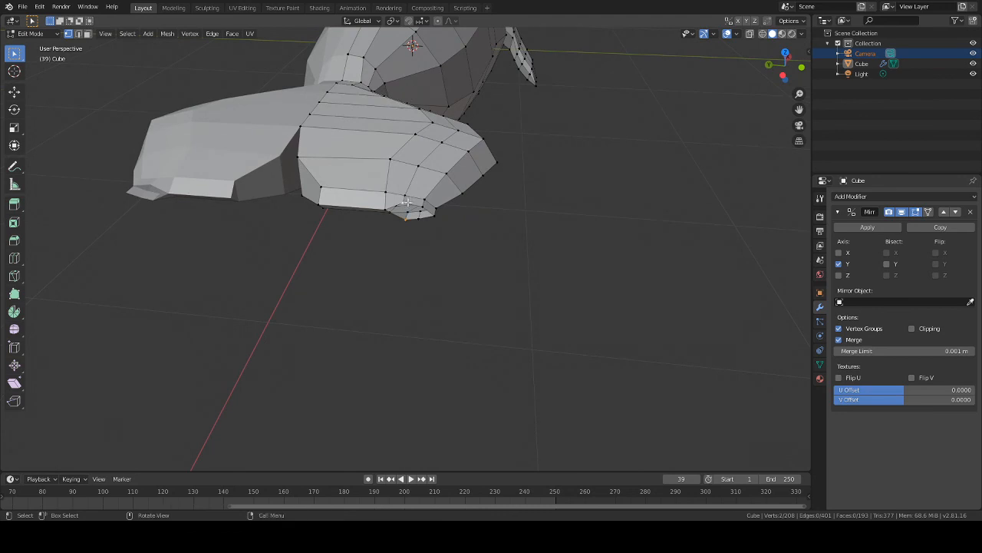
pyautogui.press('m')
pyautogui.click(405, 213)
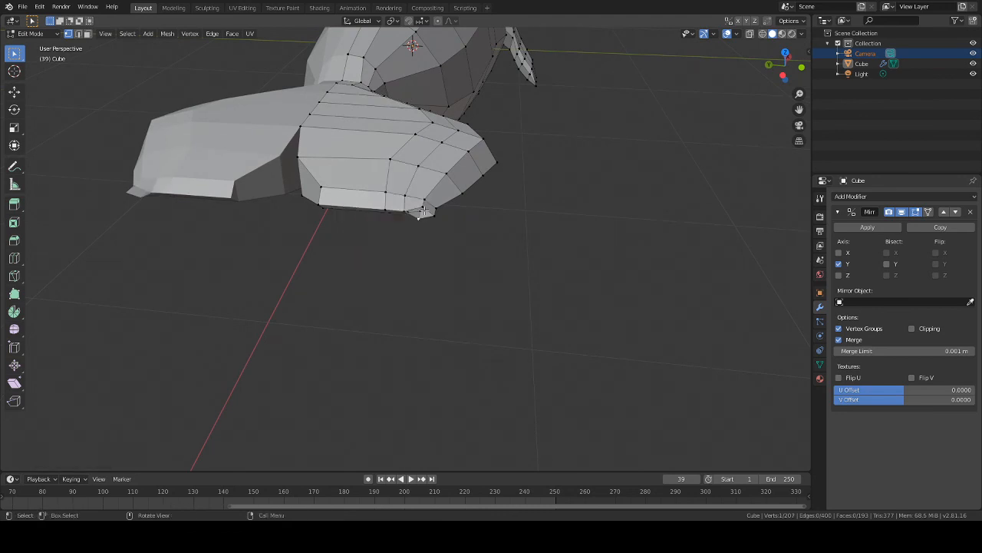
pyautogui.keyDown('shift'); pyautogui.click(424, 210); pyautogui.keyUp('shift')
pyautogui.press('m')
pyautogui.click(425, 222)
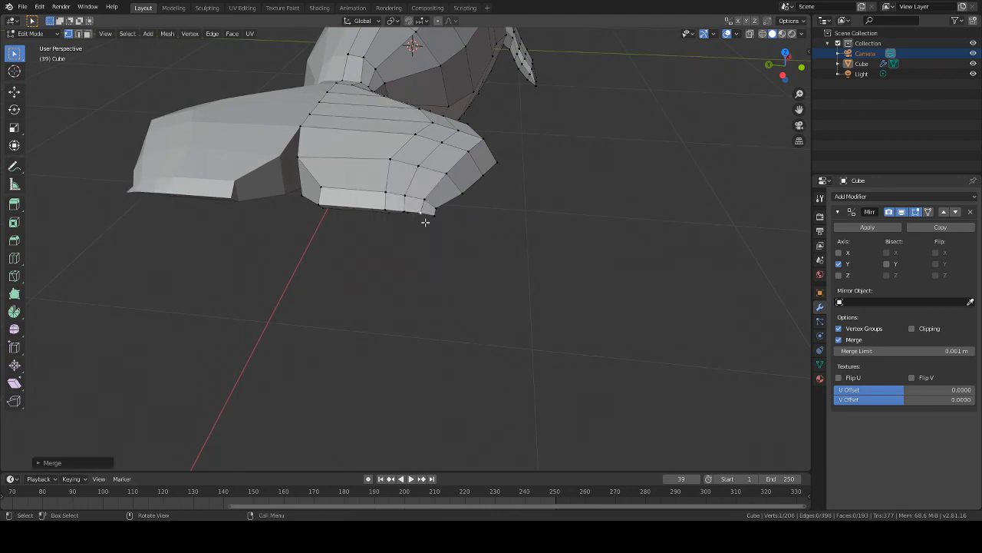
pyautogui.moveTo(425, 222); pyautogui.dragTo(441, 246, button='middle')
pyautogui.keyDown('shift'); pyautogui.click(434, 184); pyautogui.keyUp('shift')
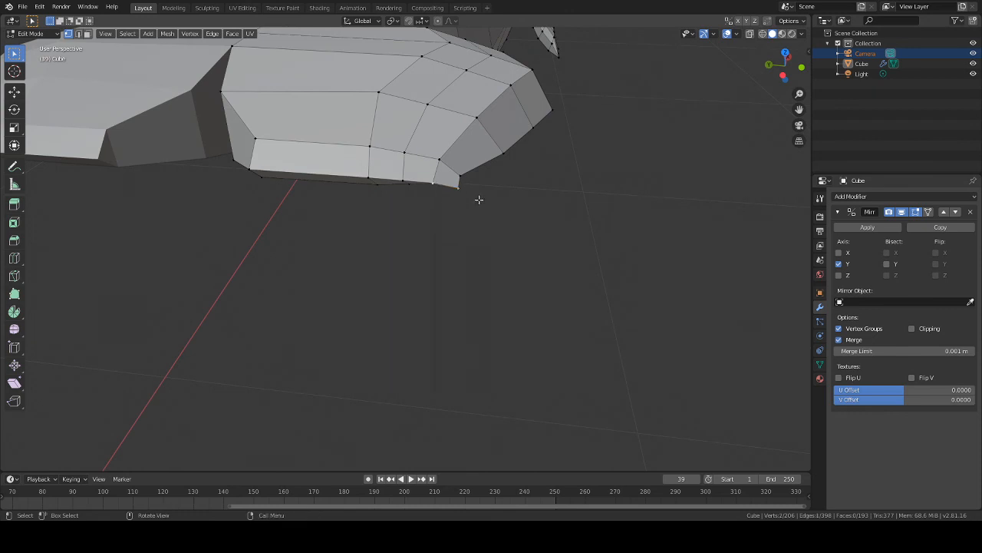
pyautogui.press('m')
pyautogui.click(471, 201)
# Step: Move the closed fluke end's inner corner vertex slightly outward along Y, away from the notch
pyautogui.moveTo(502, 241); pyautogui.dragTo(538, 213, button='middle')
pyautogui.moveTo(520, 117); pyautogui.dragTo(414, 221, button='middle')
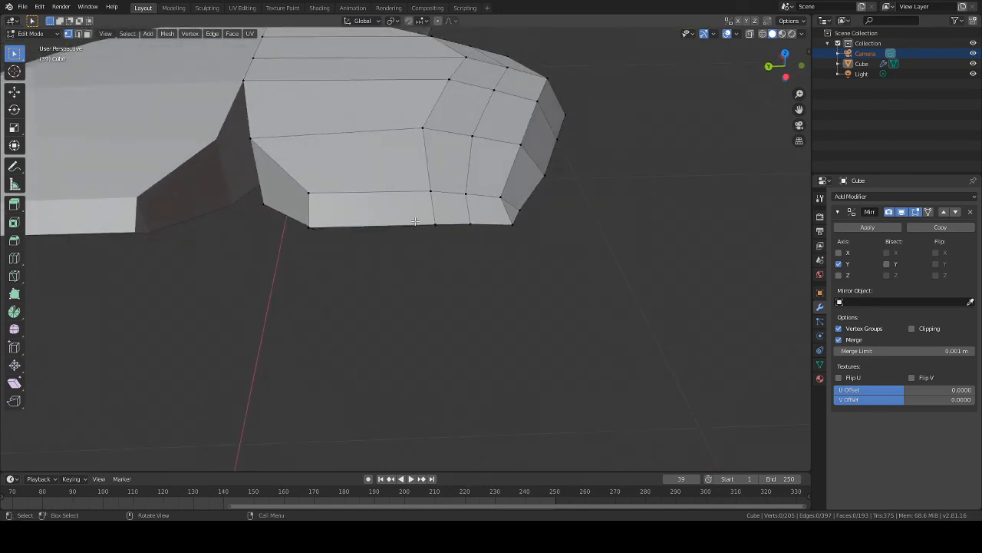
pyautogui.click(310, 227)
pyautogui.moveTo(311, 228); pyautogui.dragTo(431, 247, button='middle')
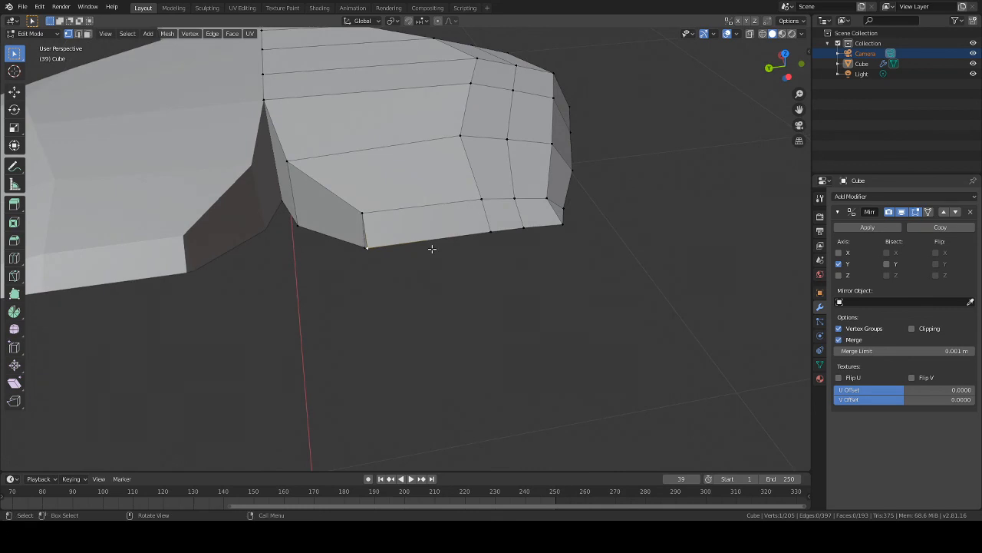
pyautogui.press('g')
pyautogui.press('y')
pyautogui.click(452, 244)
# Step: Move the closed fluke end's outer corner vertex about 0.02 m inward along Y and clear the selection
pyautogui.moveTo(517, 267); pyautogui.dragTo(461, 231, button='middle')
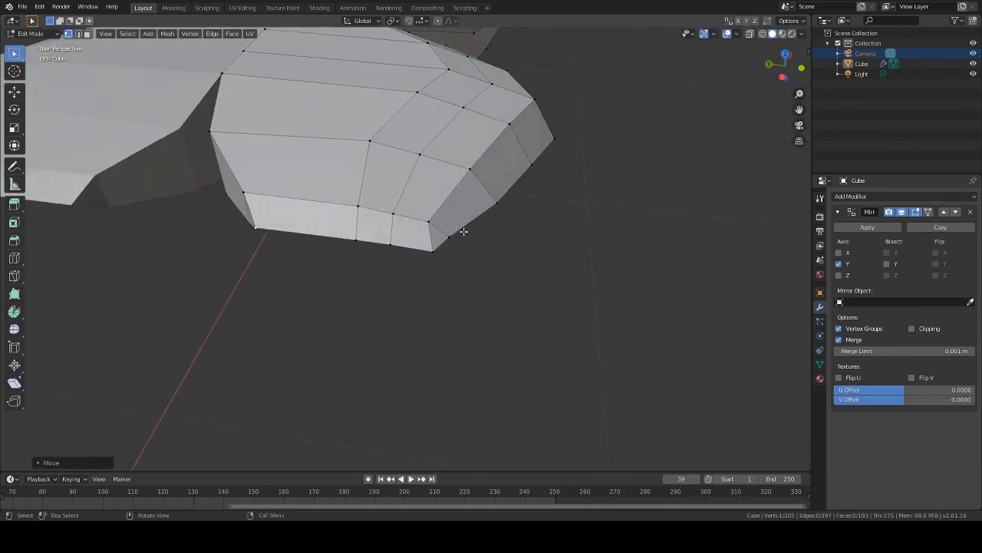
pyautogui.press('g')
pyautogui.press('y')
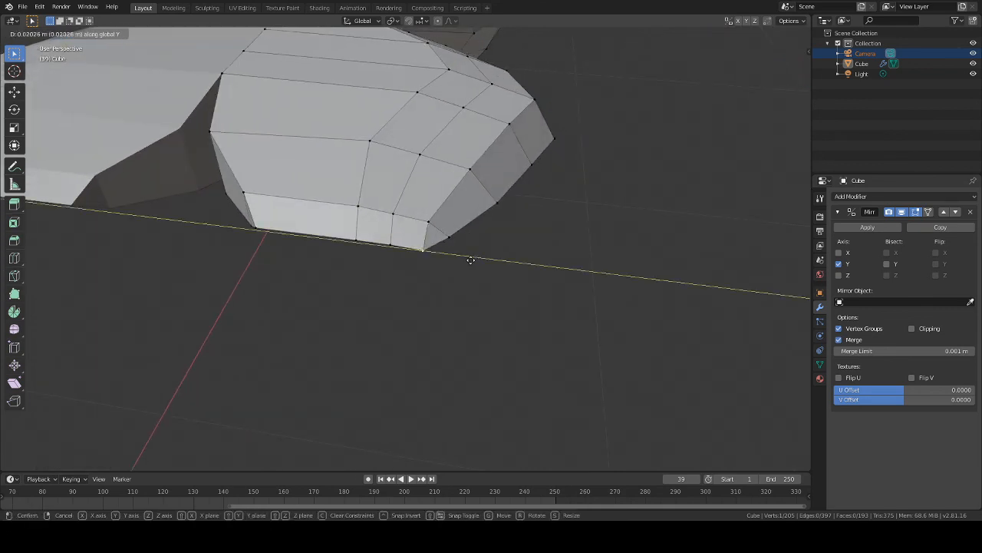
pyautogui.click(468, 259)
pyautogui.click(482, 267)
# Step: Select the fluke's centre-line vertices on the upper and lower sides and flatten them slightly along Z
pyautogui.scroll(-8, 494, 275)
pyautogui.moveTo(494, 275); pyautogui.dragTo(631, 215, button='middle')
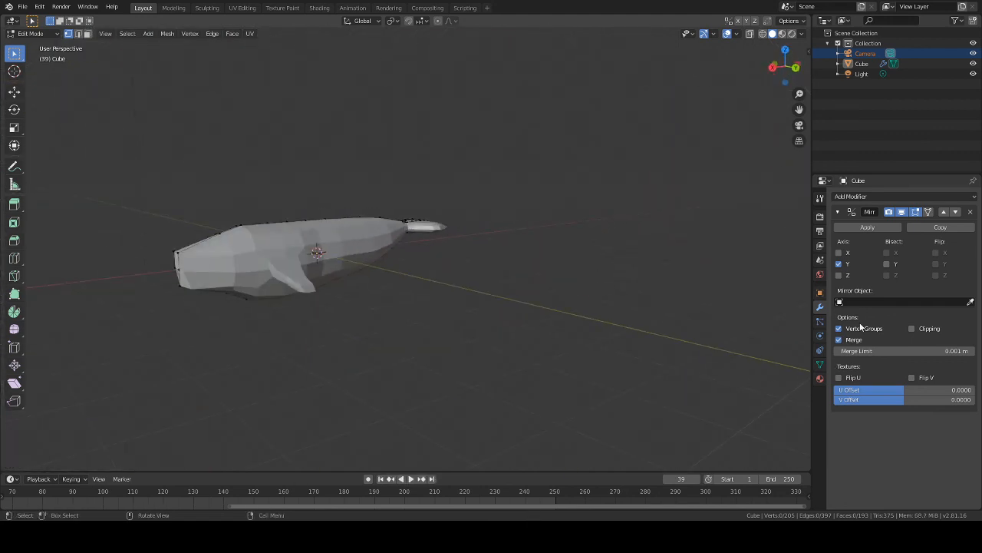
pyautogui.scroll(4, 537, 276)
pyautogui.moveTo(629, 253); pyautogui.dragTo(352, 194, button='middle')
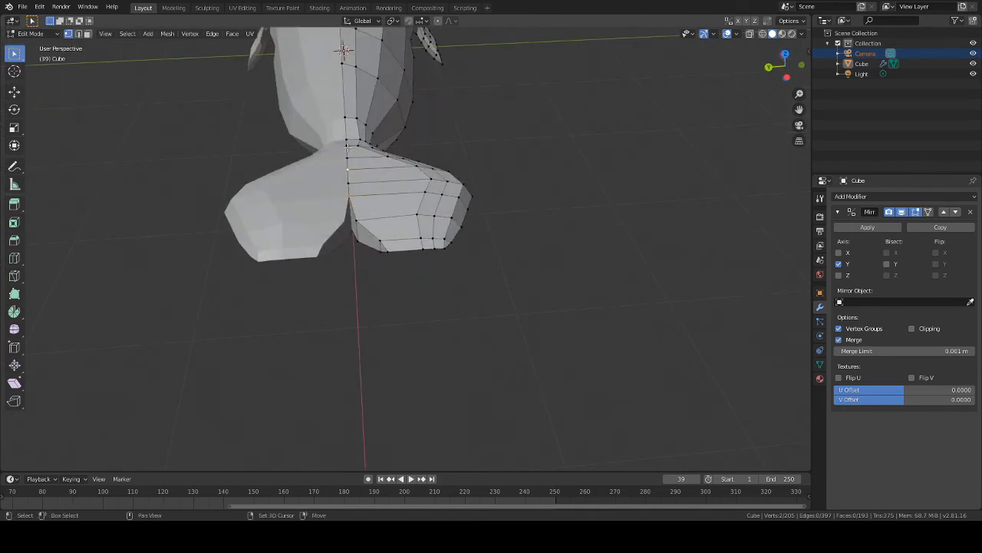
pyautogui.moveTo(360, 187); pyautogui.dragTo(544, 131, button='middle')
pyautogui.moveTo(365, 172)
pyautogui.mouseDown(button='middle')
pyautogui.moveTo(392, 211)
pyautogui.moveTo(423, 176)
pyautogui.moveTo(392, 186)
pyautogui.moveTo(381, 171)
pyautogui.mouseUp(button='middle')
pyautogui.keyDown('shift'); pyautogui.click(325, 153); pyautogui.keyUp('shift')
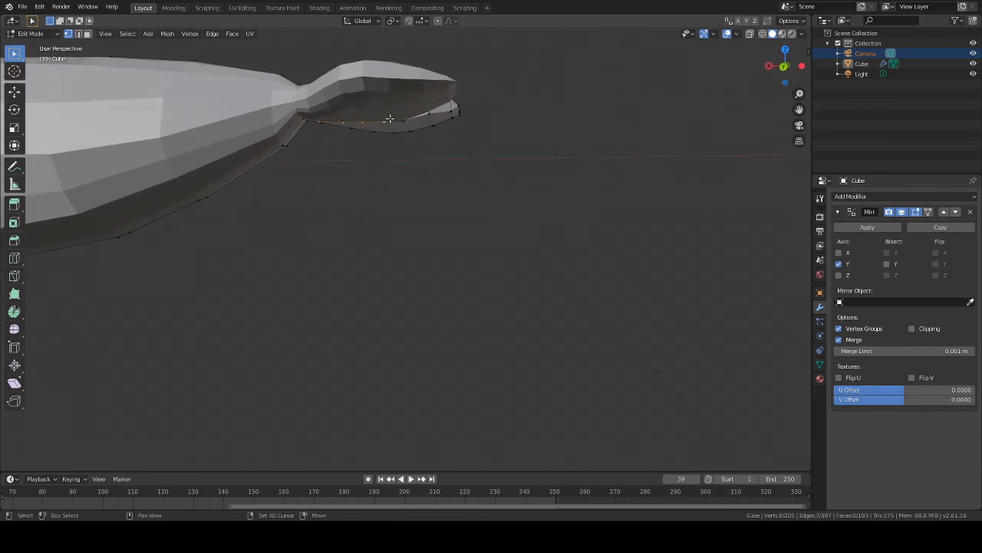
pyautogui.keyDown('shift'); pyautogui.click(404, 123); pyautogui.keyUp('shift')
pyautogui.moveTo(403, 125); pyautogui.dragTo(482, 226, button='middle')
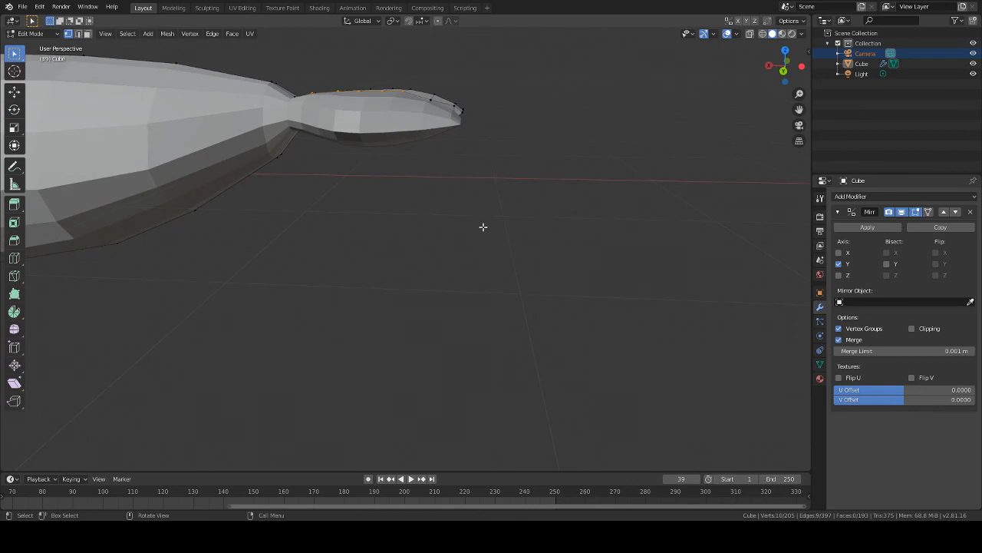
pyautogui.press('s')
pyautogui.press('z')
pyautogui.click(498, 222)
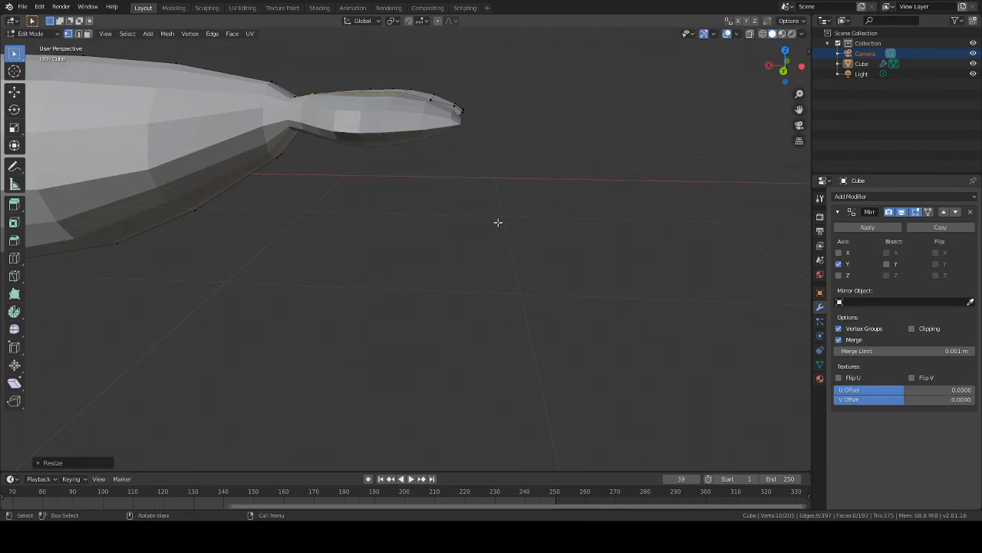
# Step: Select the pair of vertices at the inner end of the tail notch and shift them slightly along Y
pyautogui.moveTo(498, 222); pyautogui.dragTo(356, 120, button='middle')
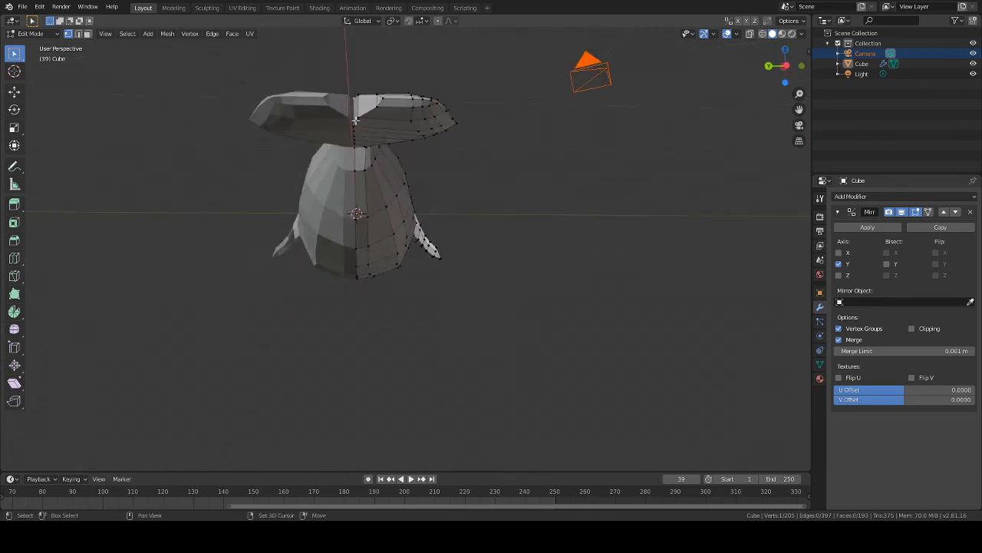
pyautogui.moveTo(544, 241); pyautogui.dragTo(535, 297, button='middle')
pyautogui.press('g')
pyautogui.press('y')
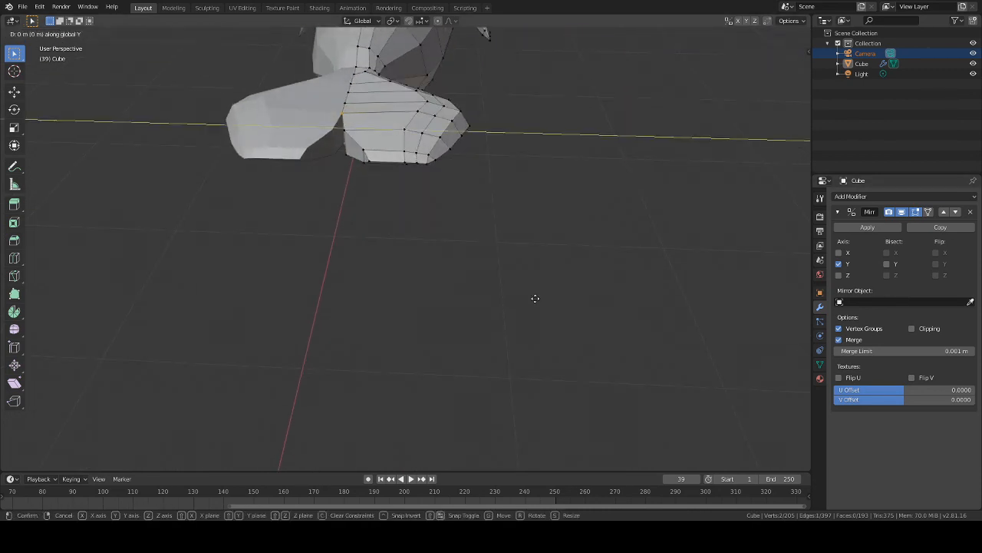
pyautogui.click(538, 299)
# Step: Select the open vertices on the fluke's inner wall at the notch and fill the gap between them with a face
pyautogui.moveTo(537, 300); pyautogui.dragTo(355, 139, button='middle')
pyautogui.keyDown('shift'); pyautogui.click(347, 129); pyautogui.keyUp('shift')
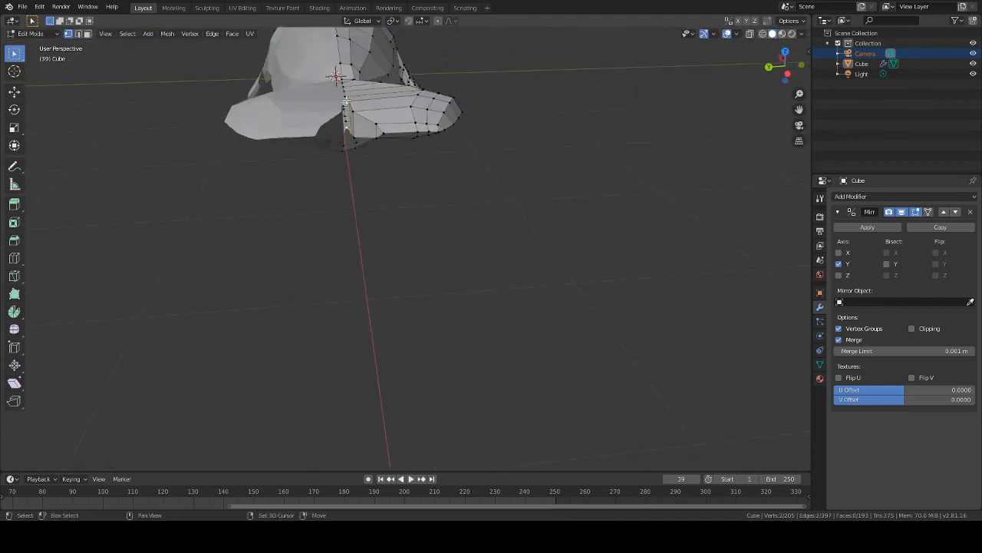
pyautogui.press('f')
# Step: Move the fluke's two inner corner vertices beside the notch about 0.016 m outward along Y and clear the selection
pyautogui.moveTo(410, 171); pyautogui.dragTo(395, 226, button='middle')
pyautogui.keyDown('shift'); pyautogui.click(362, 204); pyautogui.keyUp('shift')
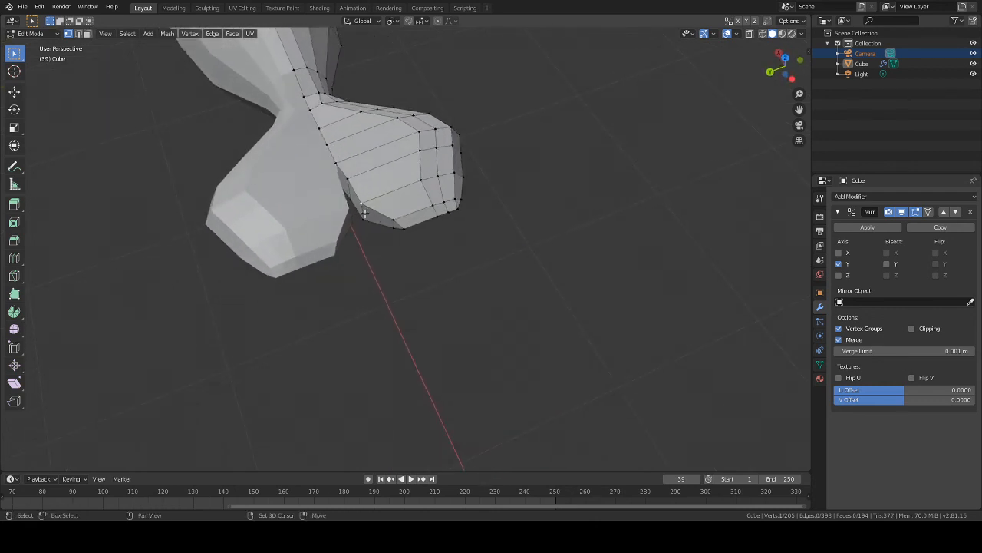
pyautogui.keyDown('shift'); pyautogui.click(363, 220); pyautogui.keyUp('shift')
pyautogui.press('g')
pyautogui.press('y')
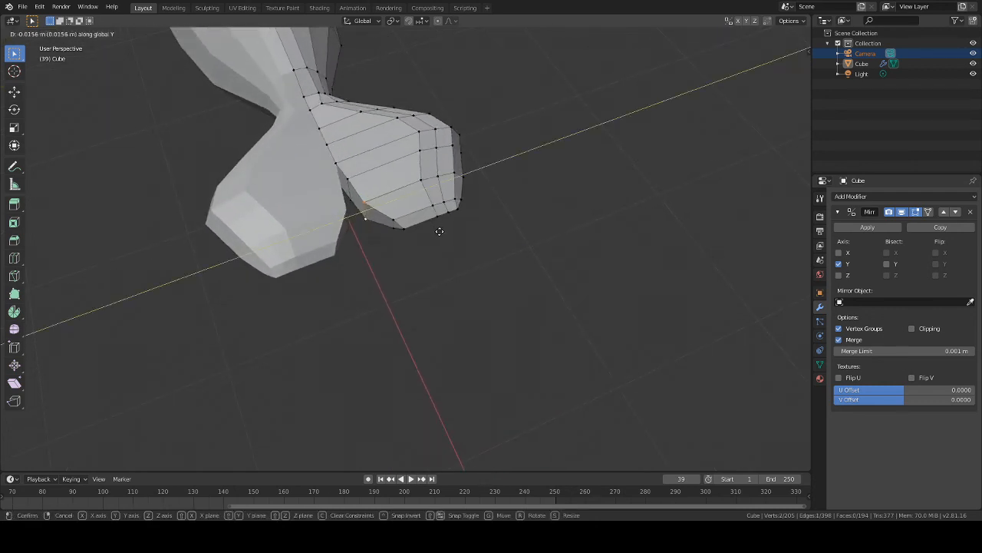
pyautogui.click(439, 230)
pyautogui.moveTo(438, 230); pyautogui.dragTo(479, 167, button='middle')
pyautogui.click(480, 167)
pyautogui.scroll(-3, 482, 176)
pyautogui.moveTo(517, 141); pyautogui.dragTo(436, 178, button='middle')
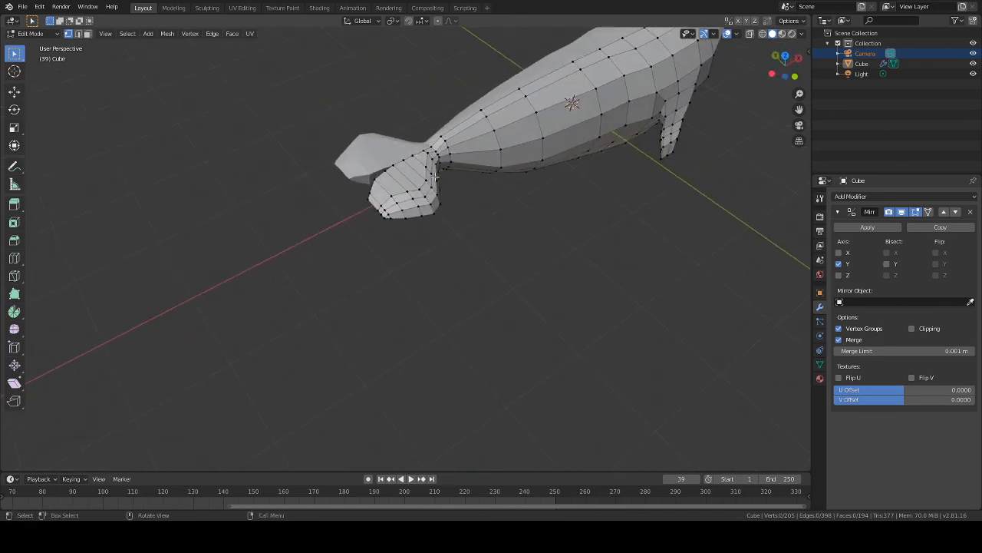
pyautogui.press('F12')
pyautogui.moveTo(790, 201); pyautogui.dragTo(412, 208, button='middle')
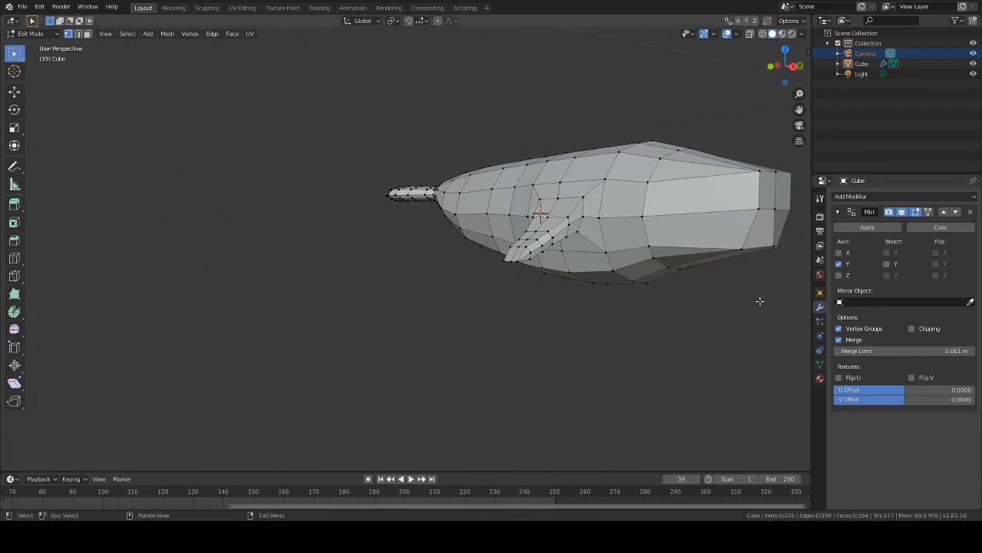
pyautogui.moveTo(759, 301); pyautogui.dragTo(715, 311, button='middle')
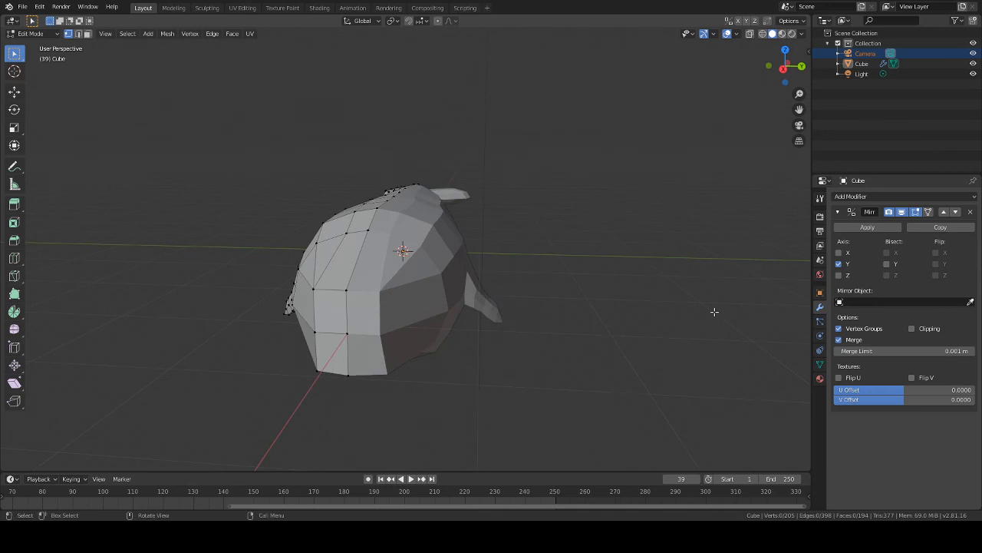